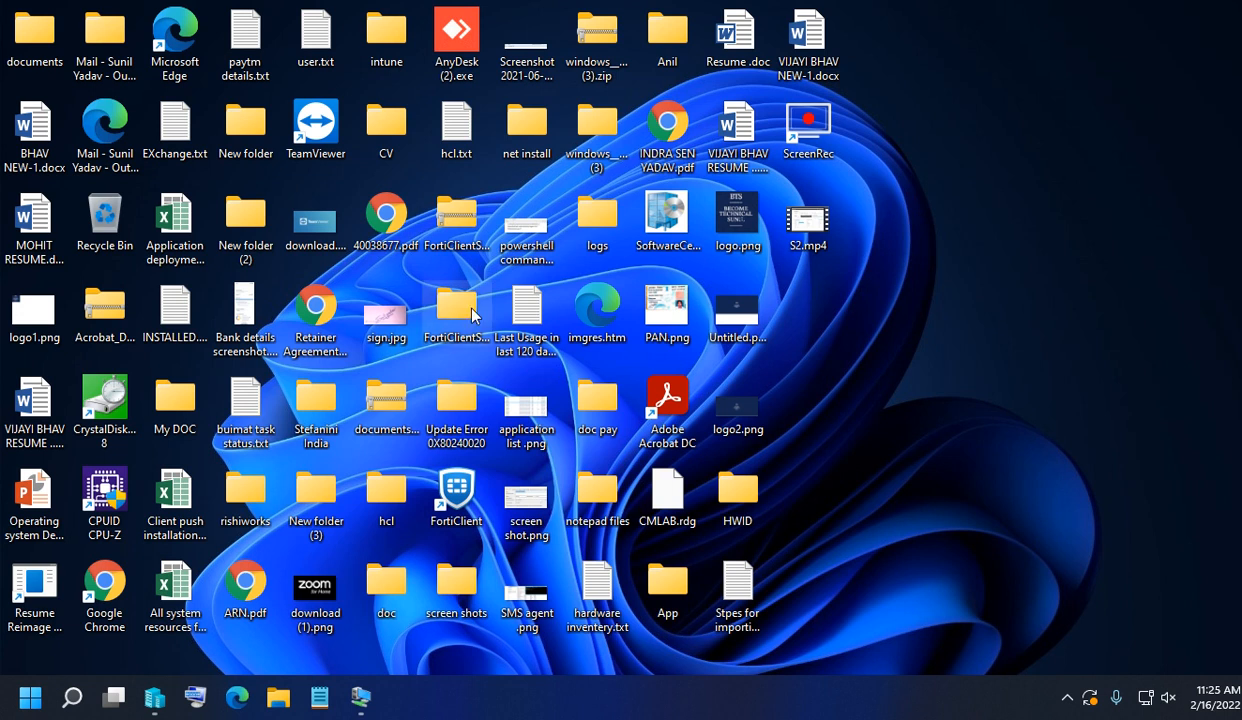
Switch to the DC virtual machine and minimize Active Directory Users and Computers, then return to the host desktop
{"action": "mouse_move", "coordinate": [347, 714]}
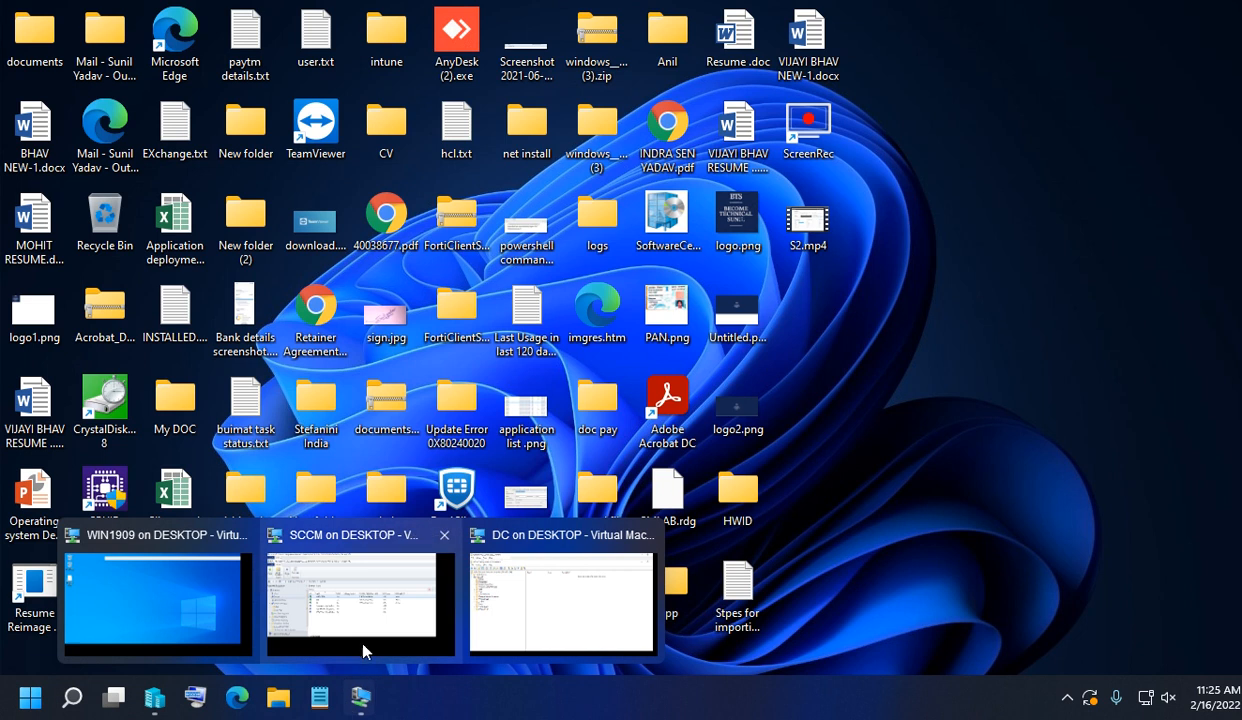
{"action": "mouse_move", "coordinate": [362, 644]}
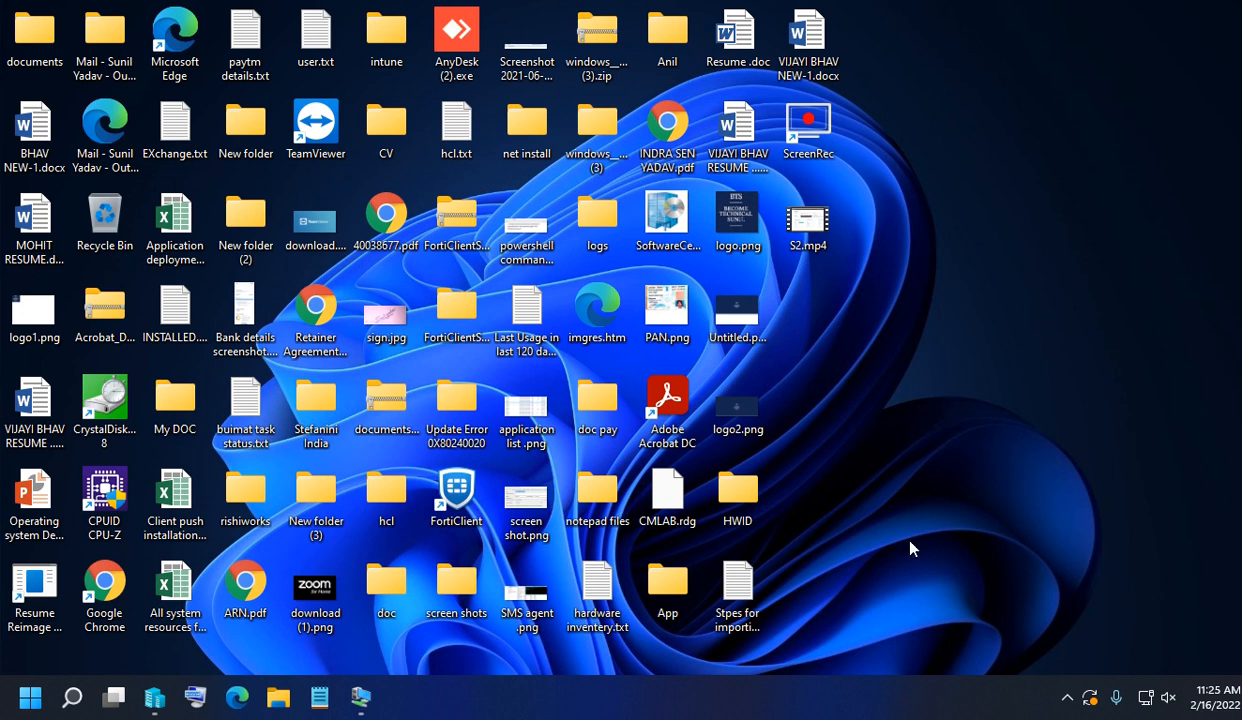
{"action": "left_click", "coordinate": [520, 612]}
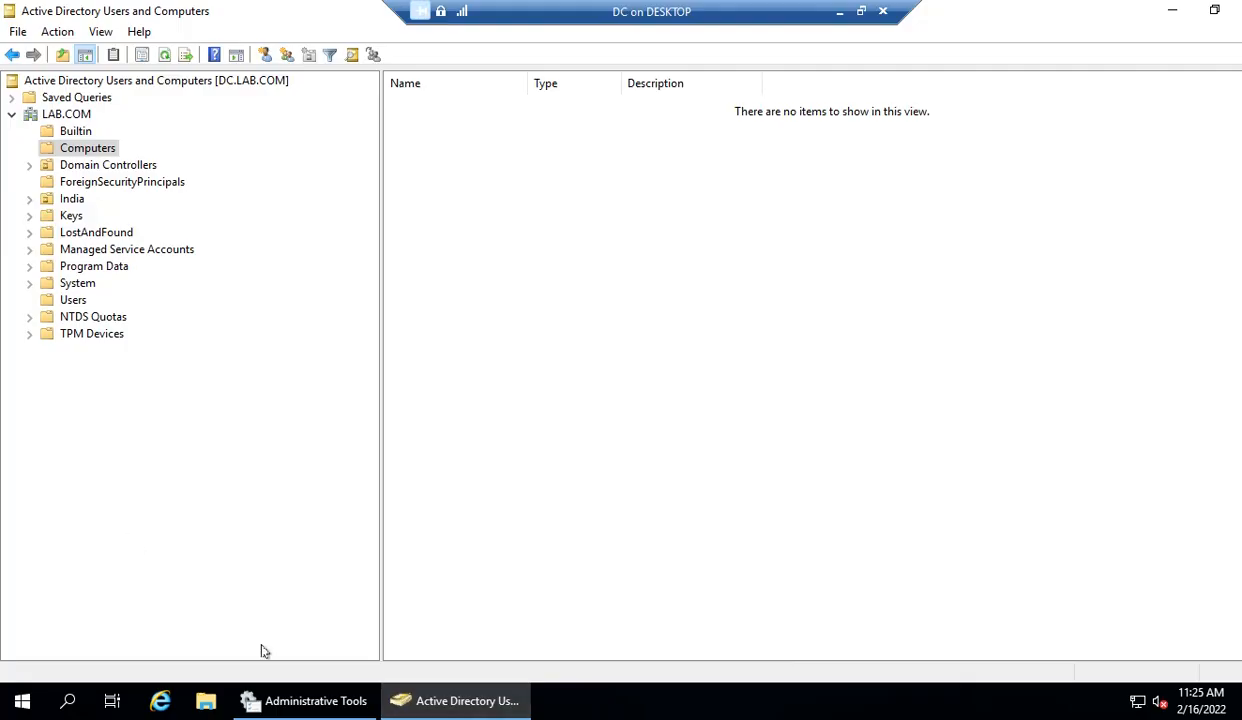
{"action": "left_click", "coordinate": [1160, 14]}
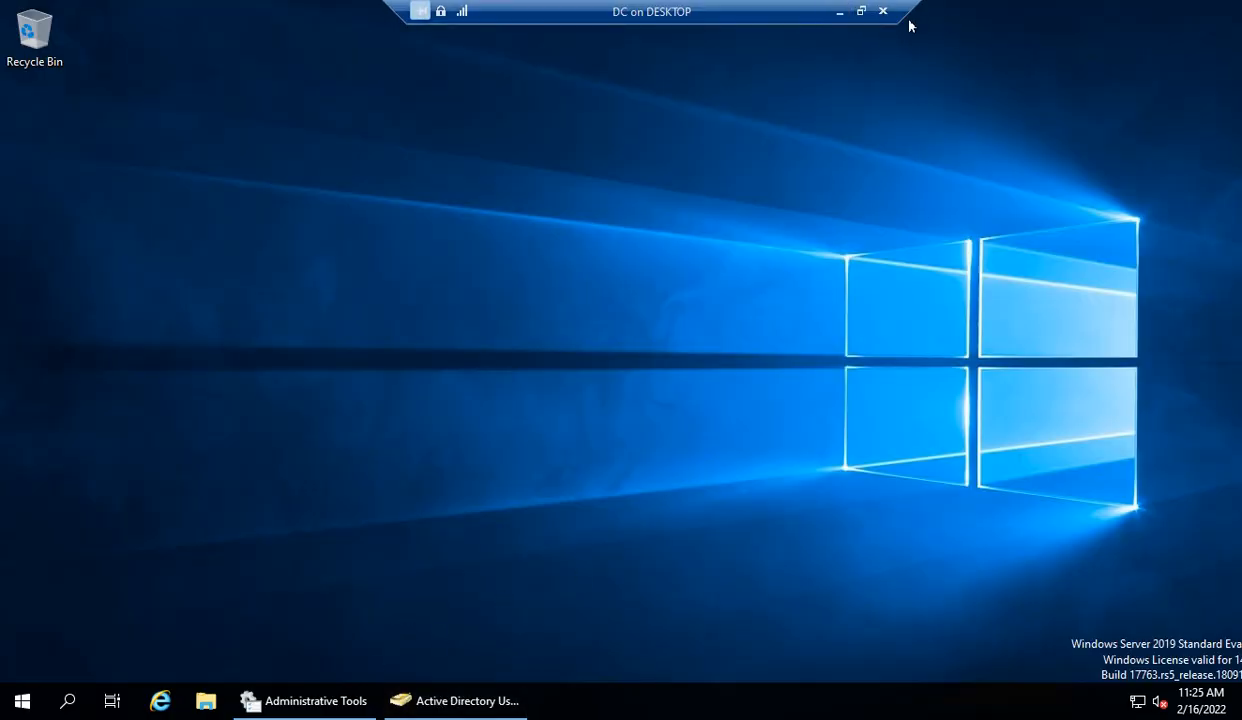
{"action": "left_click", "coordinate": [840, 14]}
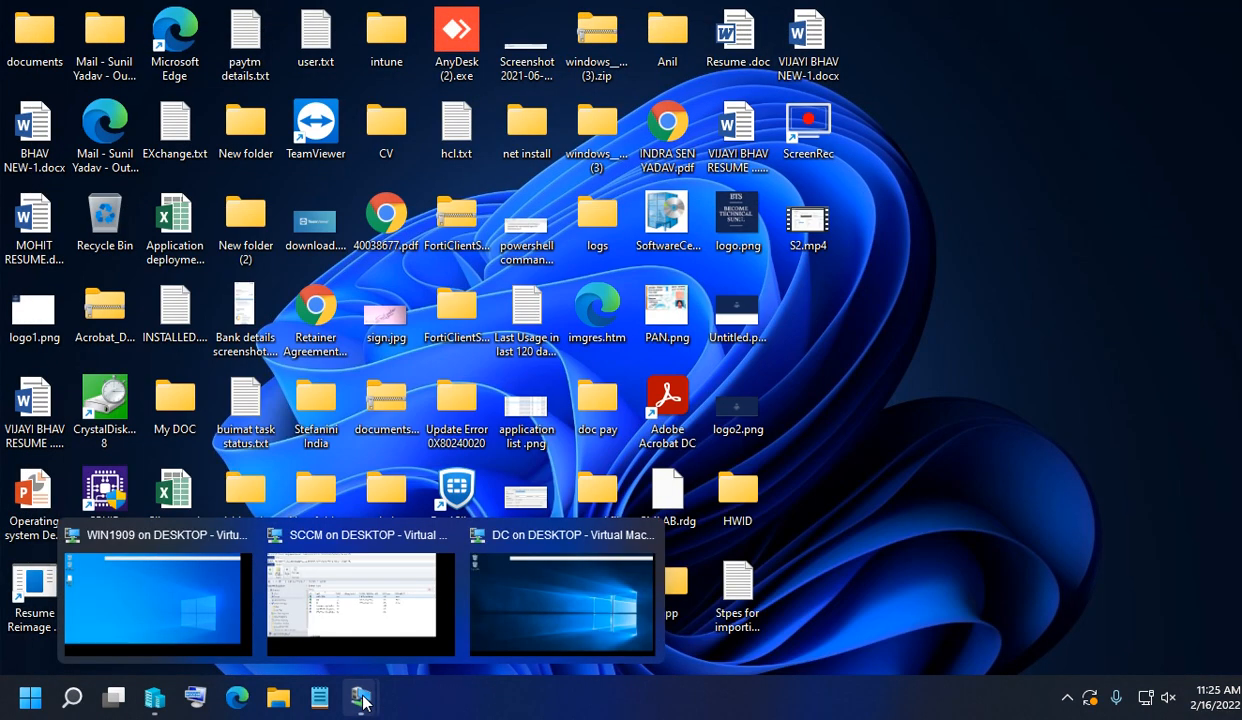
Switch to the SCCM virtual machine and look through the Software Library, Administration, Monitoring and Assets and Compliance workspaces in Configuration Manager
{"action": "left_click", "coordinate": [332, 590]}
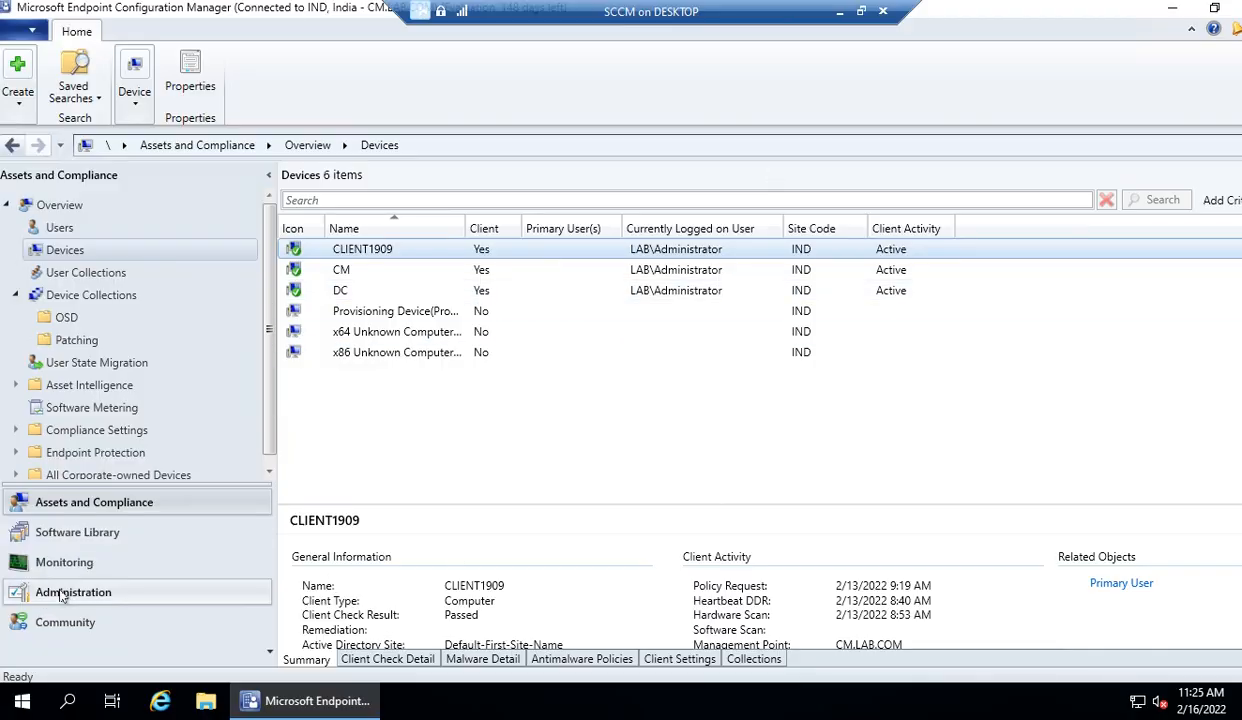
{"action": "left_click", "coordinate": [56, 532]}
{"action": "left_click", "coordinate": [66, 505]}
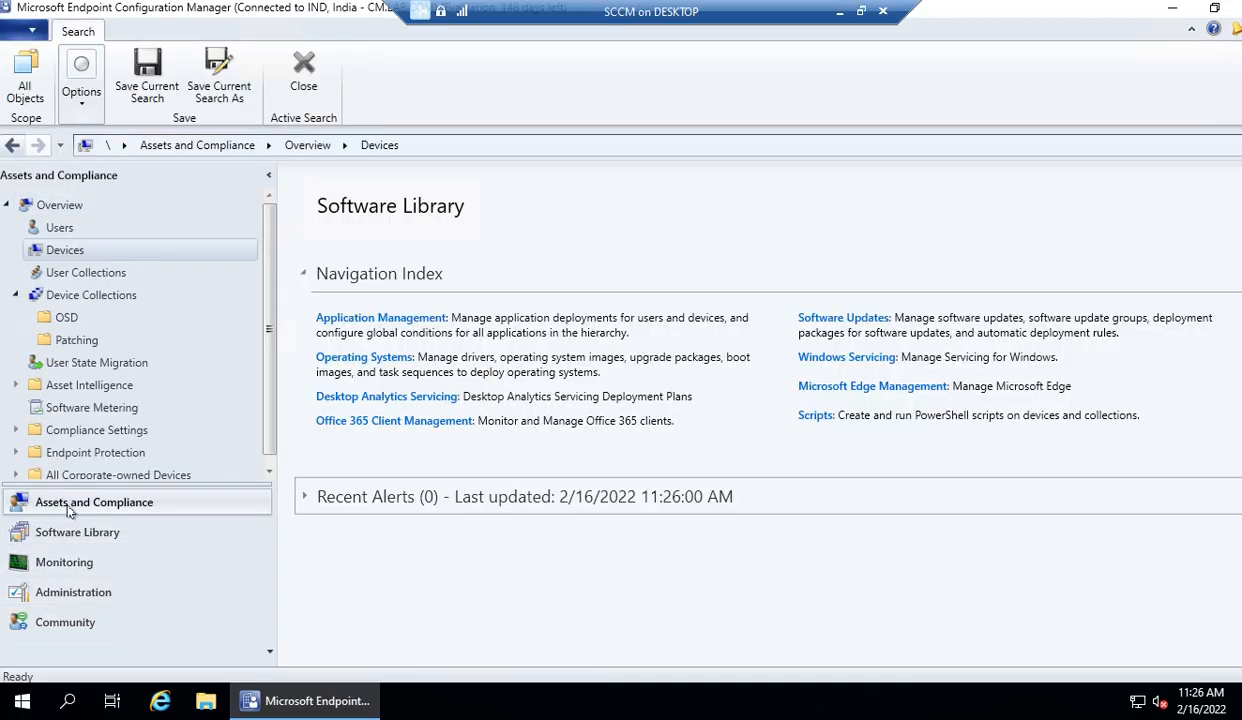
{"action": "left_click", "coordinate": [89, 543]}
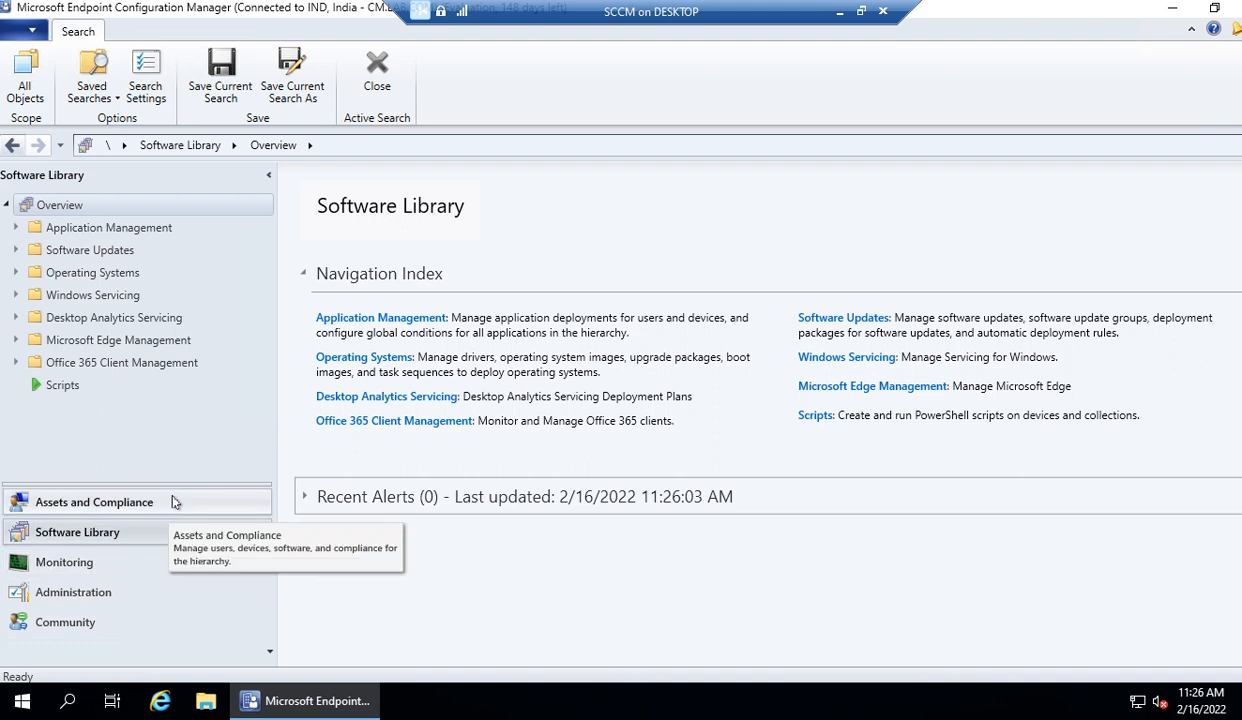
{"action": "left_click", "coordinate": [105, 590]}
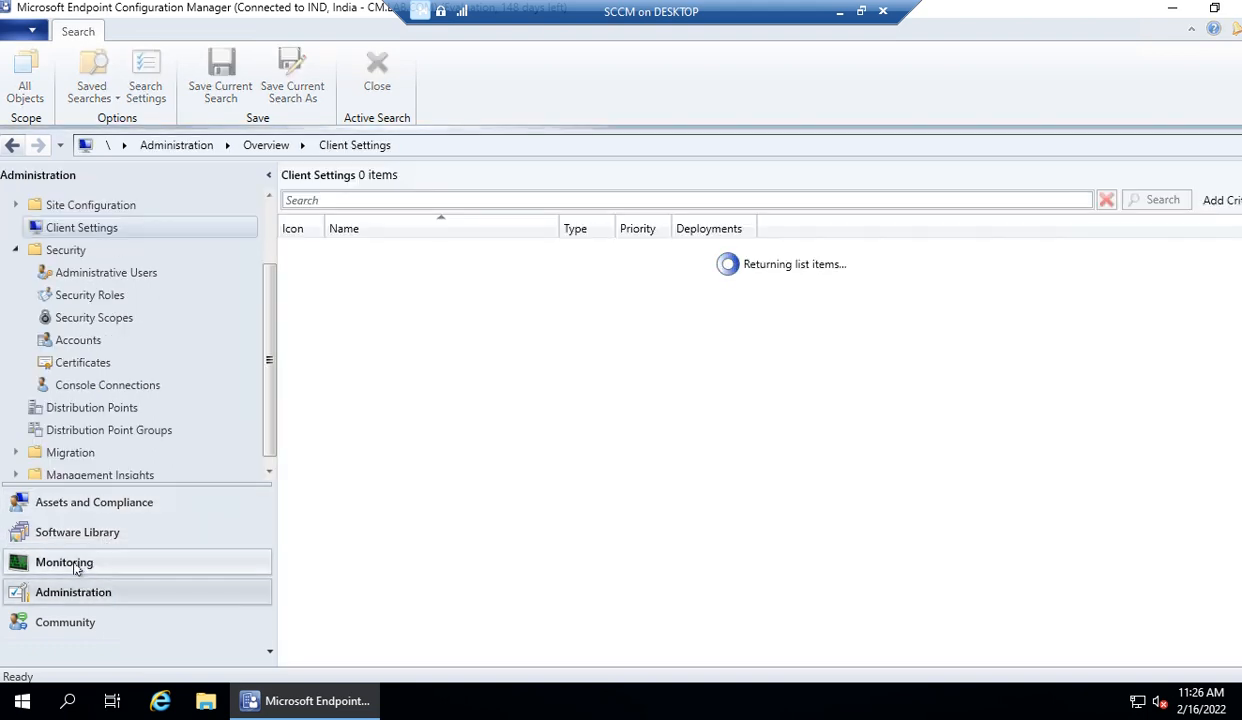
{"action": "left_click", "coordinate": [76, 567]}
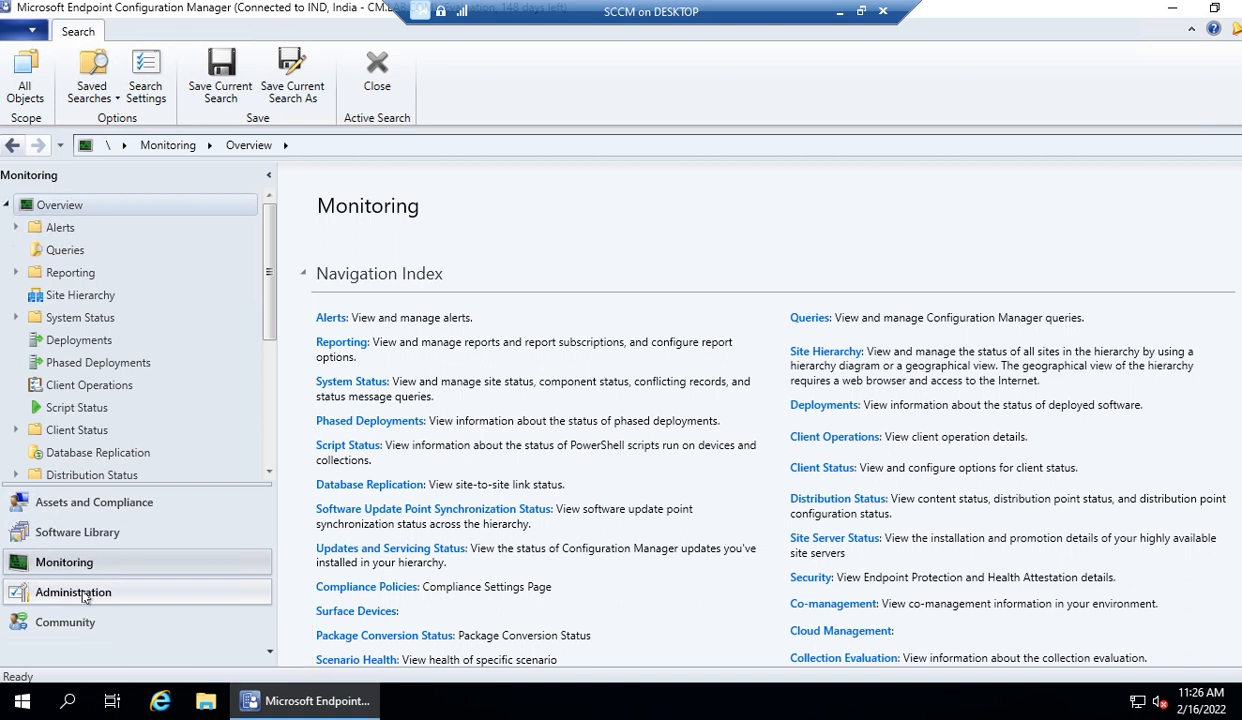
{"action": "left_click", "coordinate": [84, 533]}
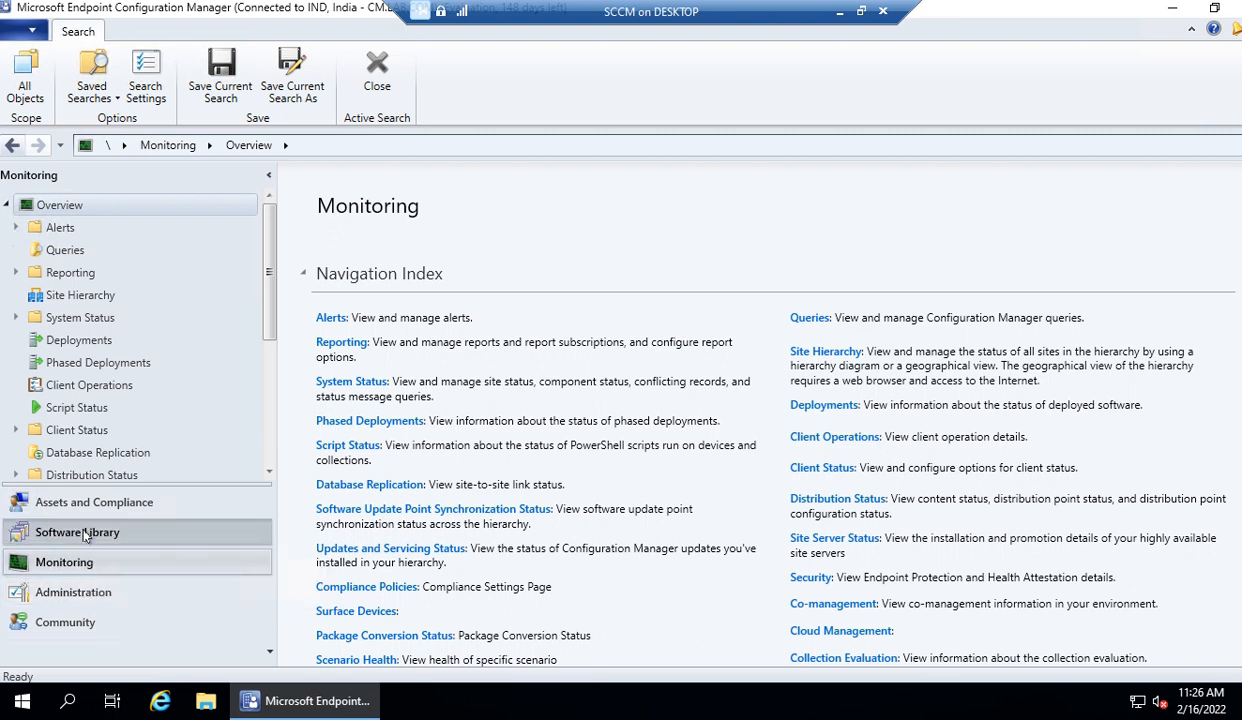
{"action": "left_click", "coordinate": [110, 502]}
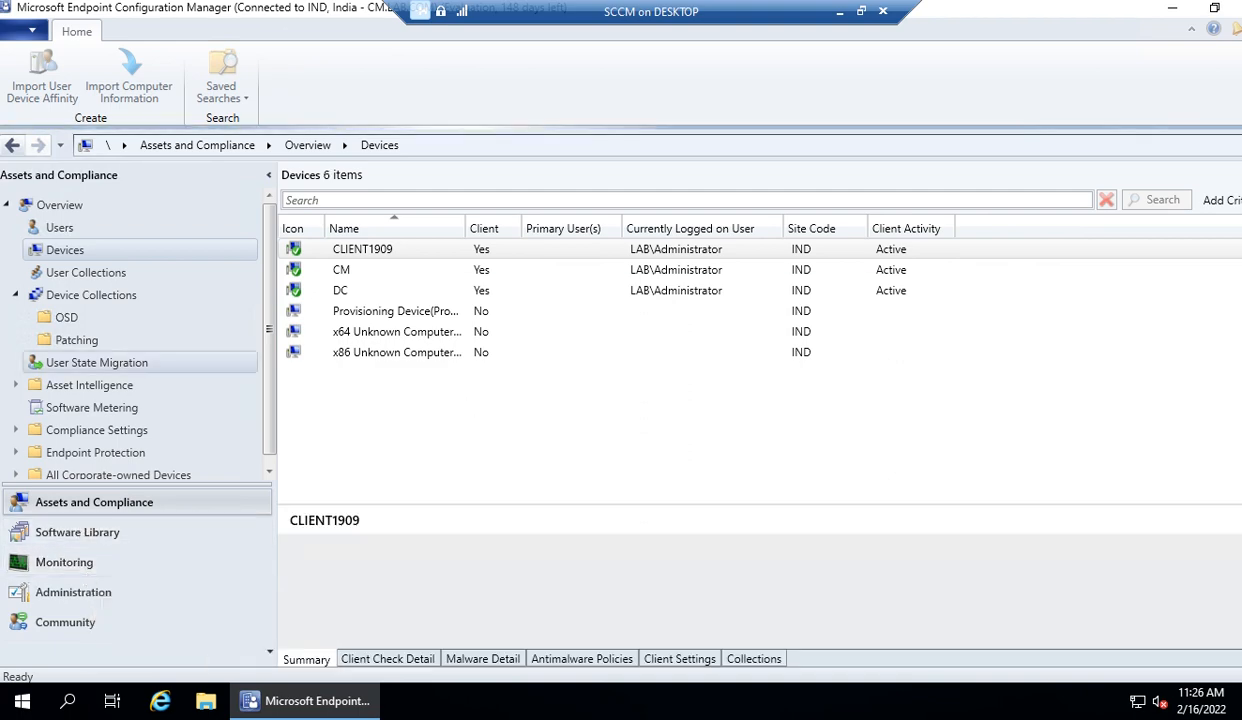
Switch to Active Directory Users and Computers on the DC virtual machine, display India's Global Groups and widen the Name column
{"action": "left_click", "coordinate": [839, 14]}
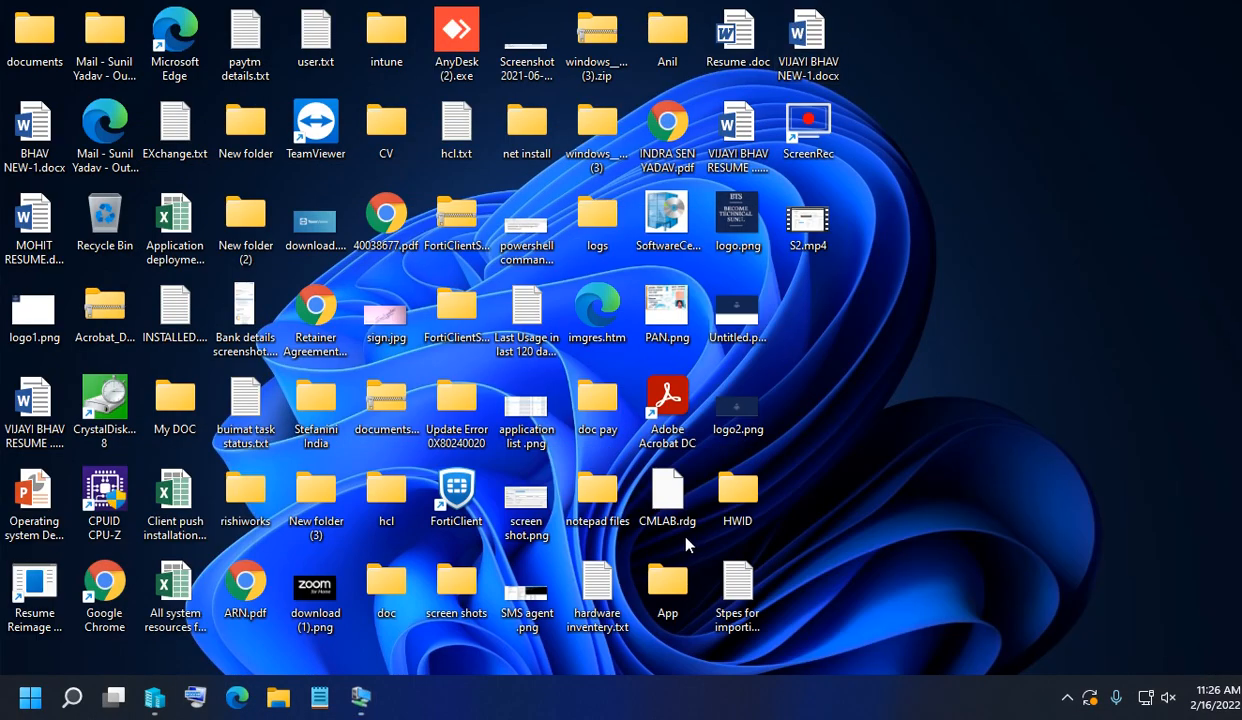
{"action": "mouse_move", "coordinate": [360, 702]}
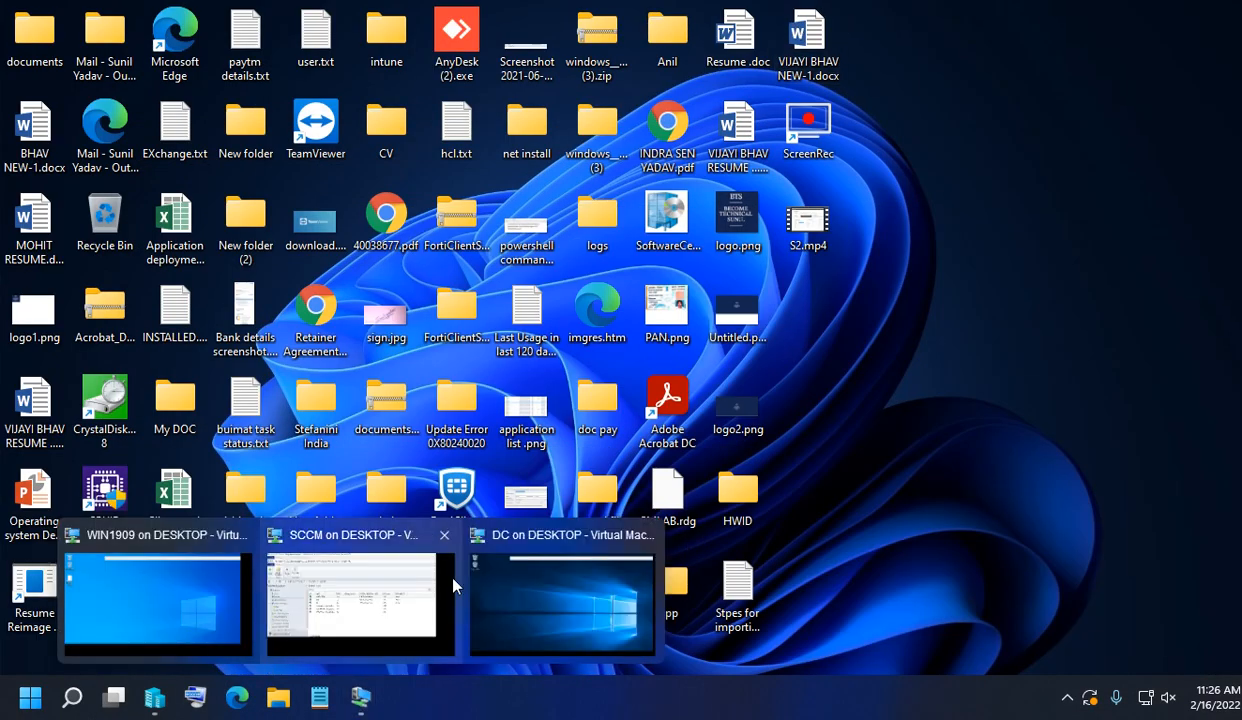
{"action": "left_click", "coordinate": [521, 589]}
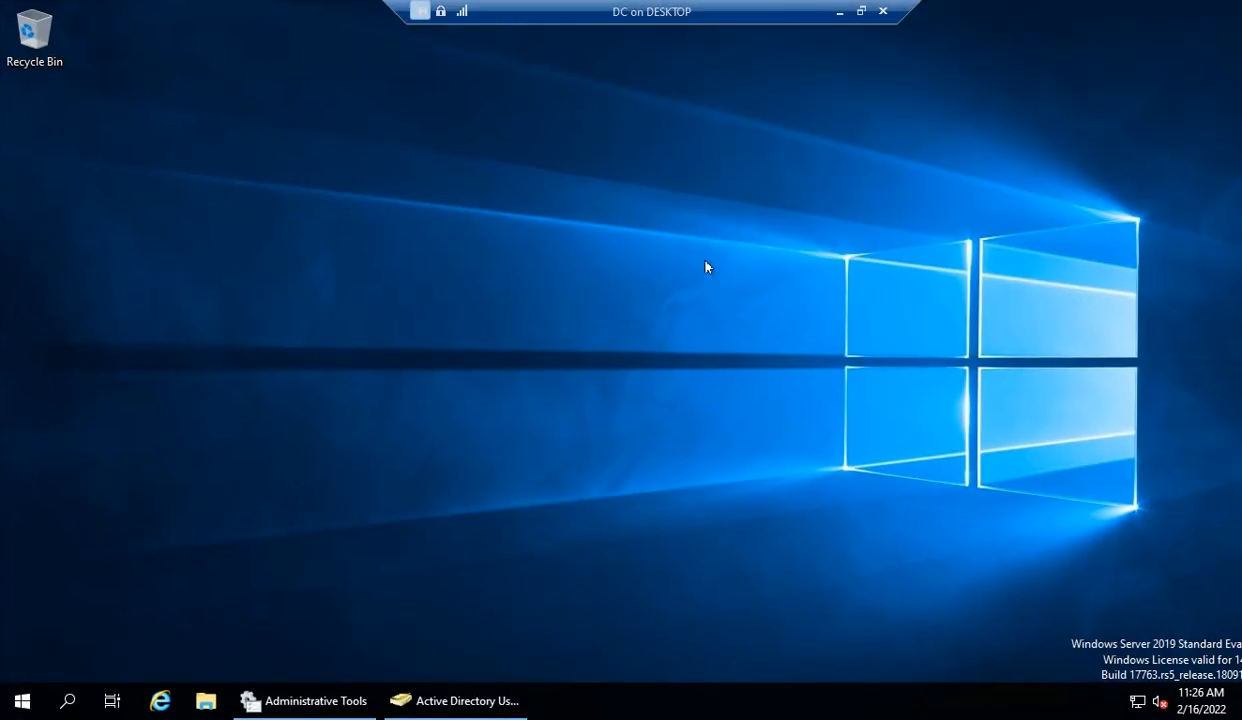
{"action": "left_click", "coordinate": [455, 698]}
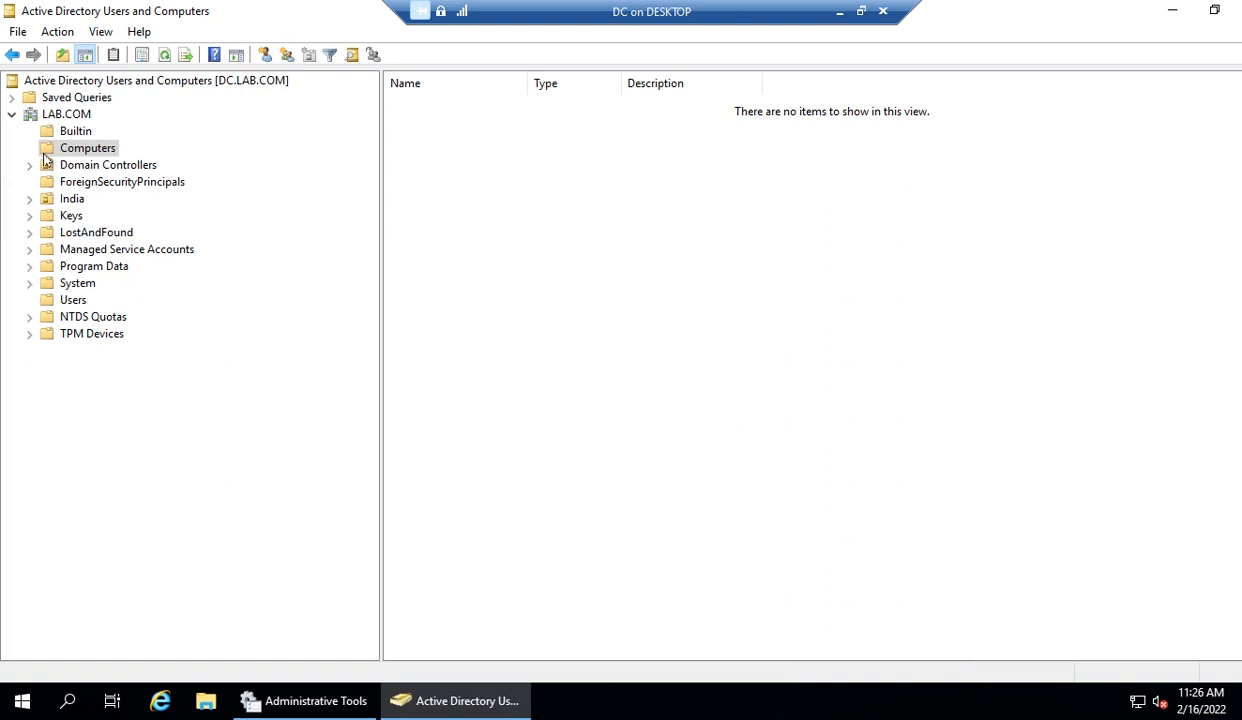
{"action": "left_click", "coordinate": [53, 200]}
{"action": "left_click", "coordinate": [31, 200]}
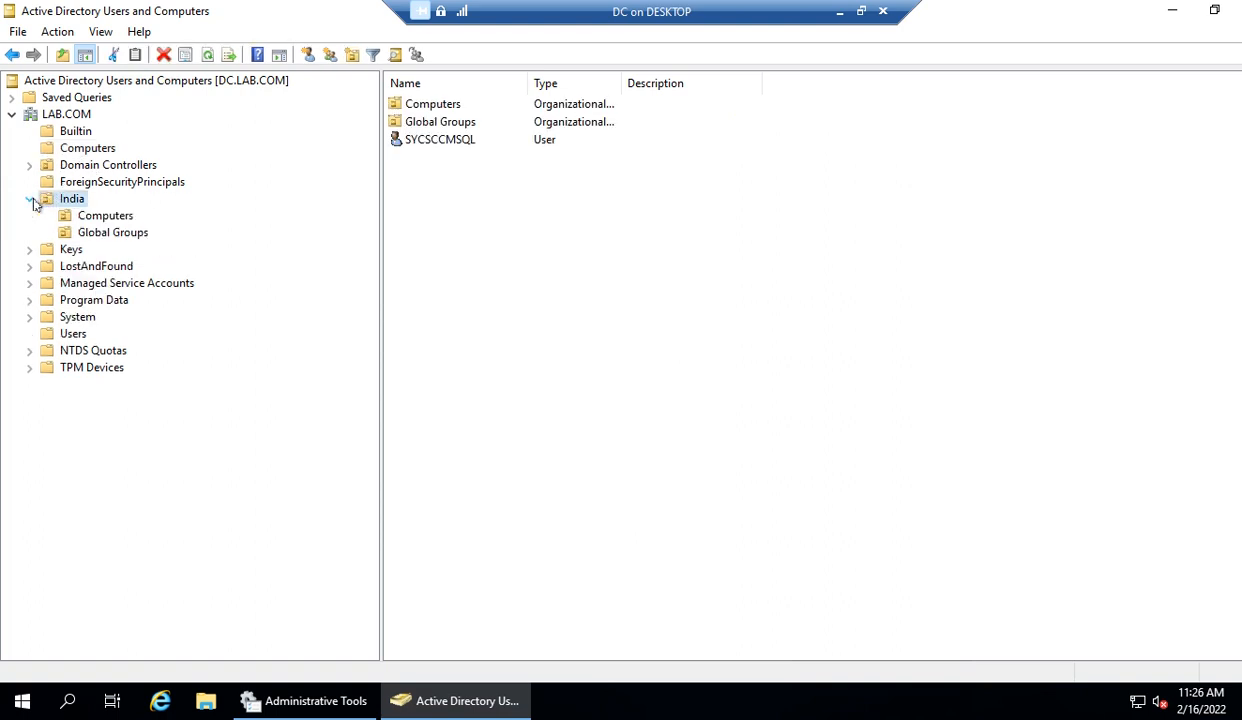
{"action": "left_click", "coordinate": [105, 231]}
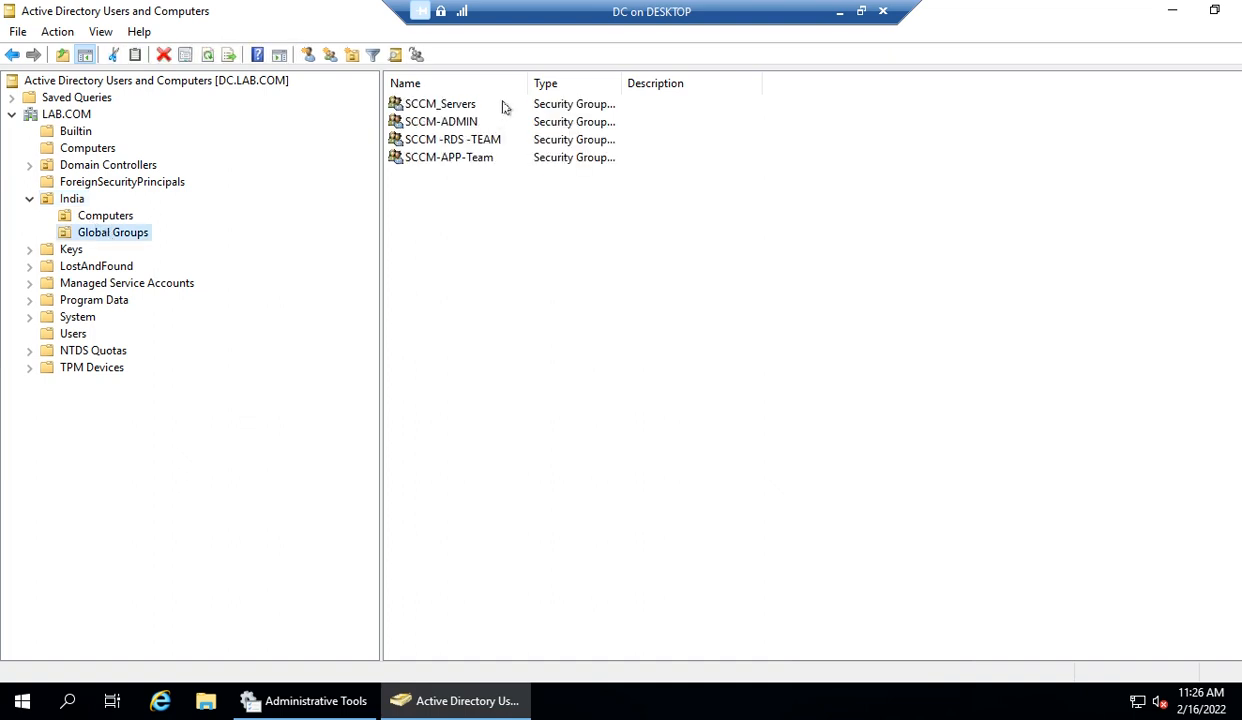
{"action": "left_click_drag", "start_coordinate": [526, 83], "coordinate": [706, 80]}
Check the members of the SCCM-ADMIN security group in its properties and close them
{"action": "left_click", "coordinate": [440, 124]}
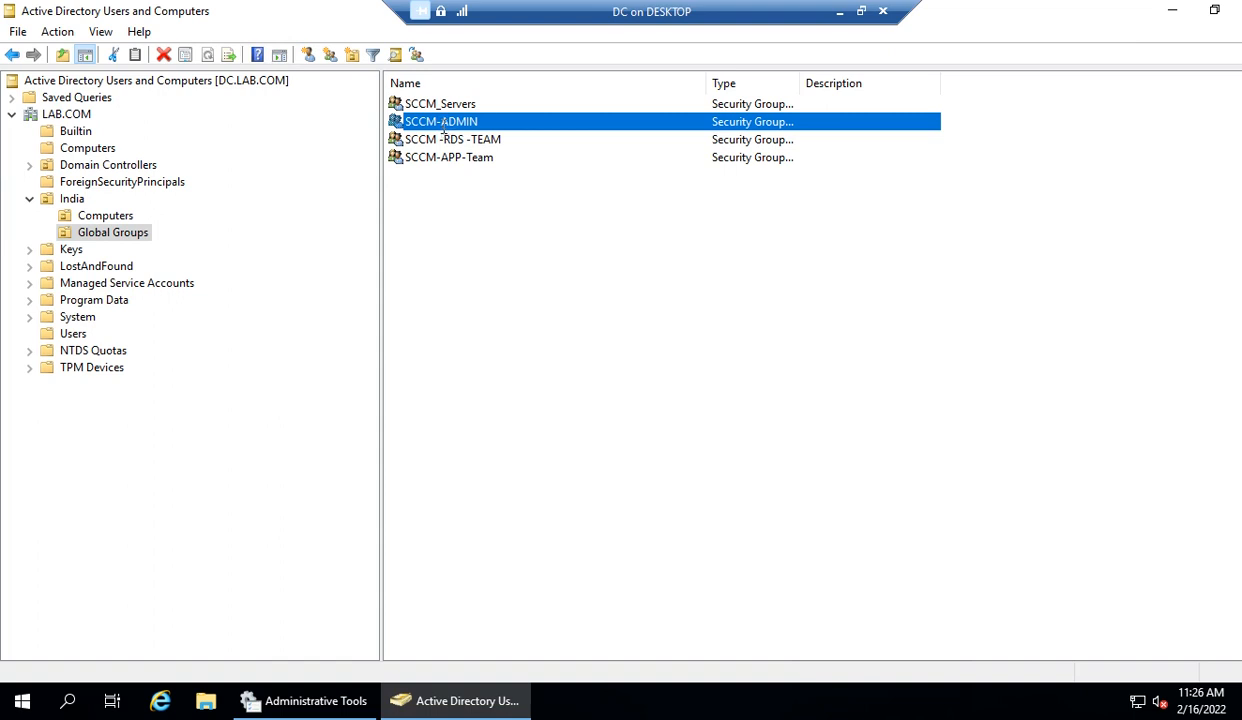
{"action": "right_click", "coordinate": [443, 130]}
{"action": "key", "text": "Escape"}
{"action": "right_click", "coordinate": [431, 123]}
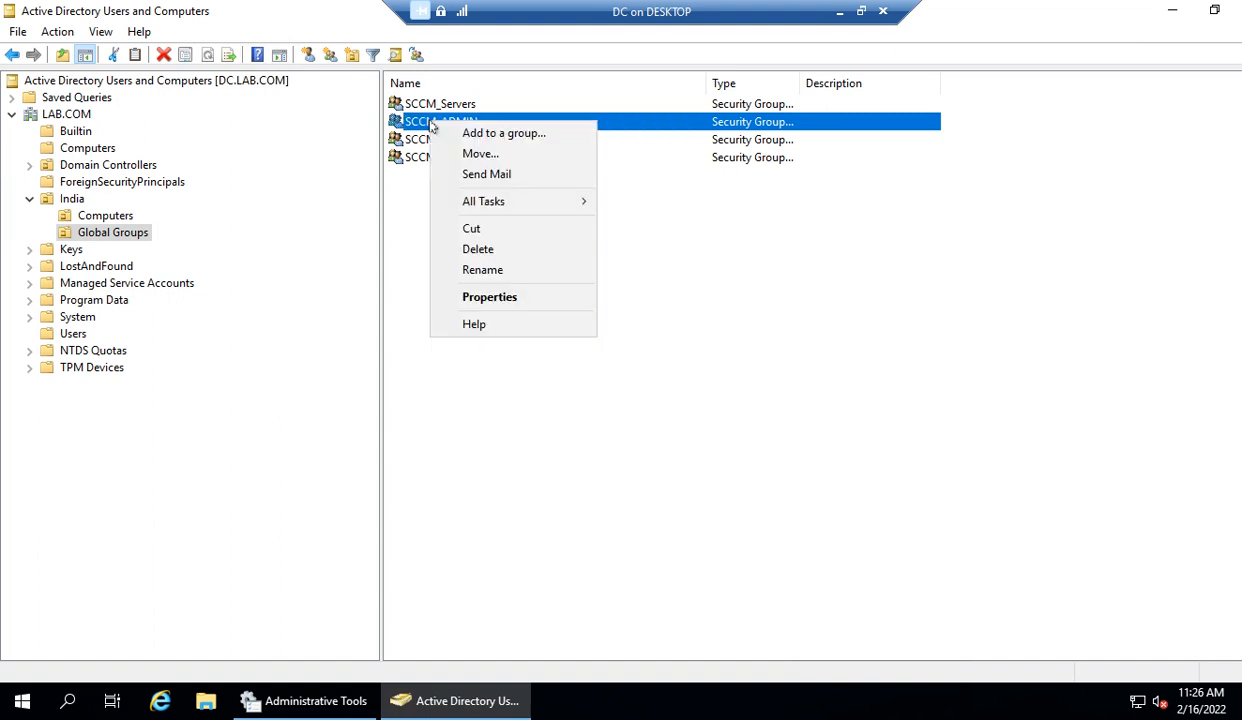
{"action": "left_click", "coordinate": [489, 297]}
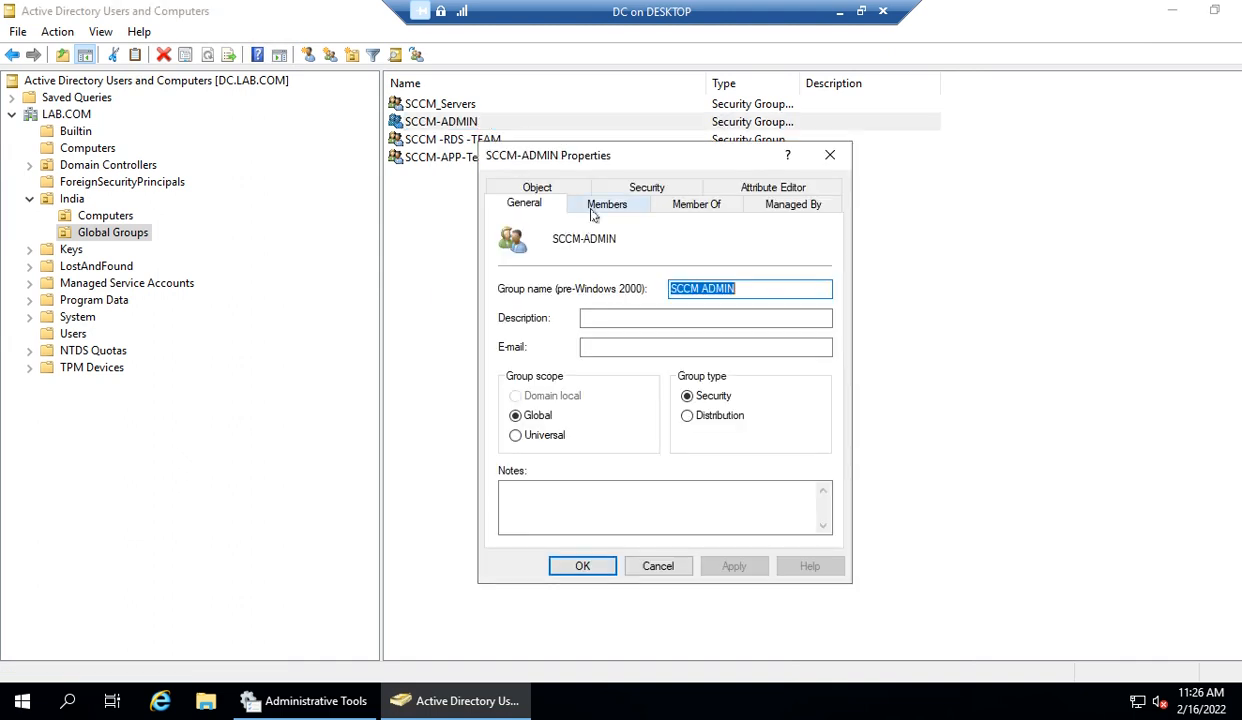
{"action": "left_click", "coordinate": [605, 205]}
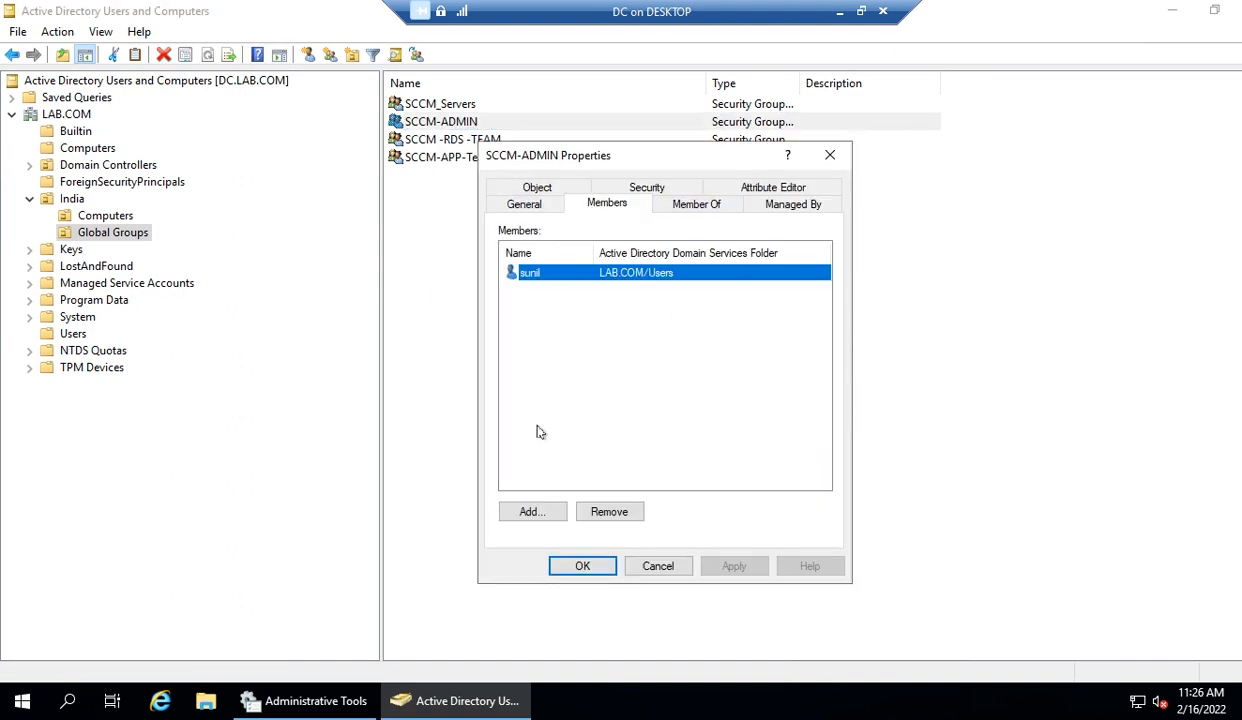
{"action": "left_click", "coordinate": [571, 570]}
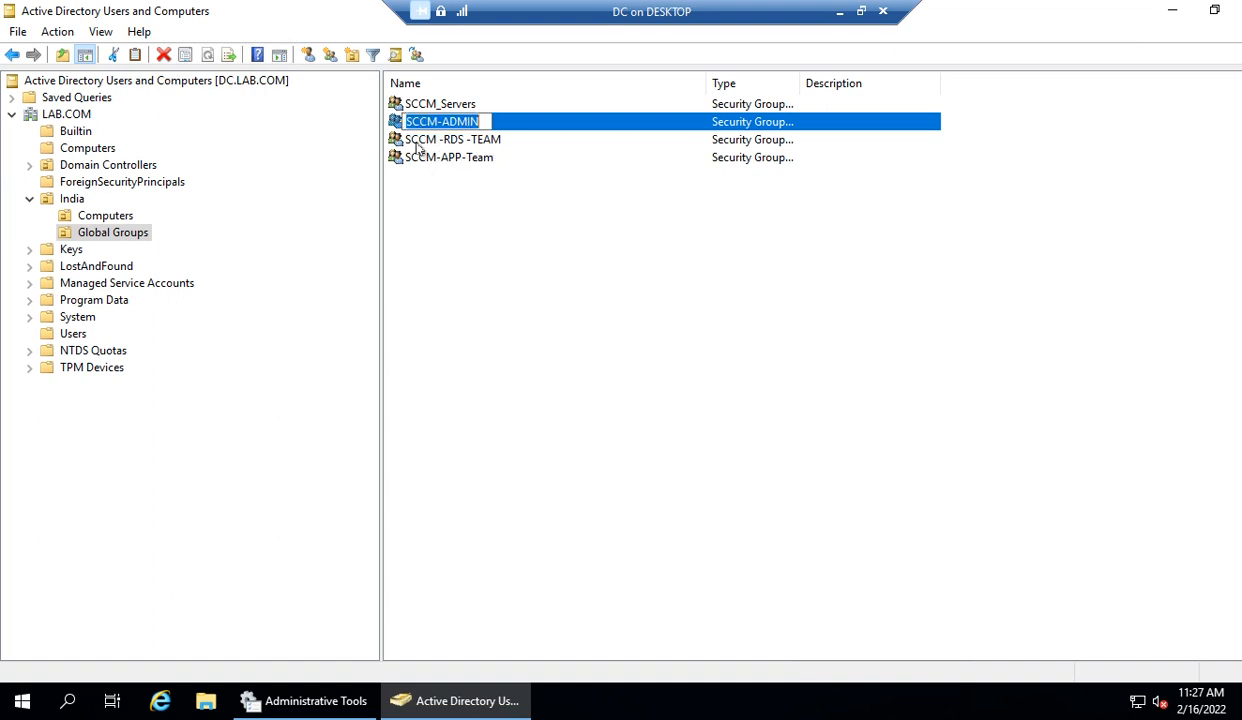
Check the members of the SCCM -RDS -TEAM security group in its properties and close them
{"action": "right_click", "coordinate": [415, 142]}
{"action": "left_click", "coordinate": [467, 318]}
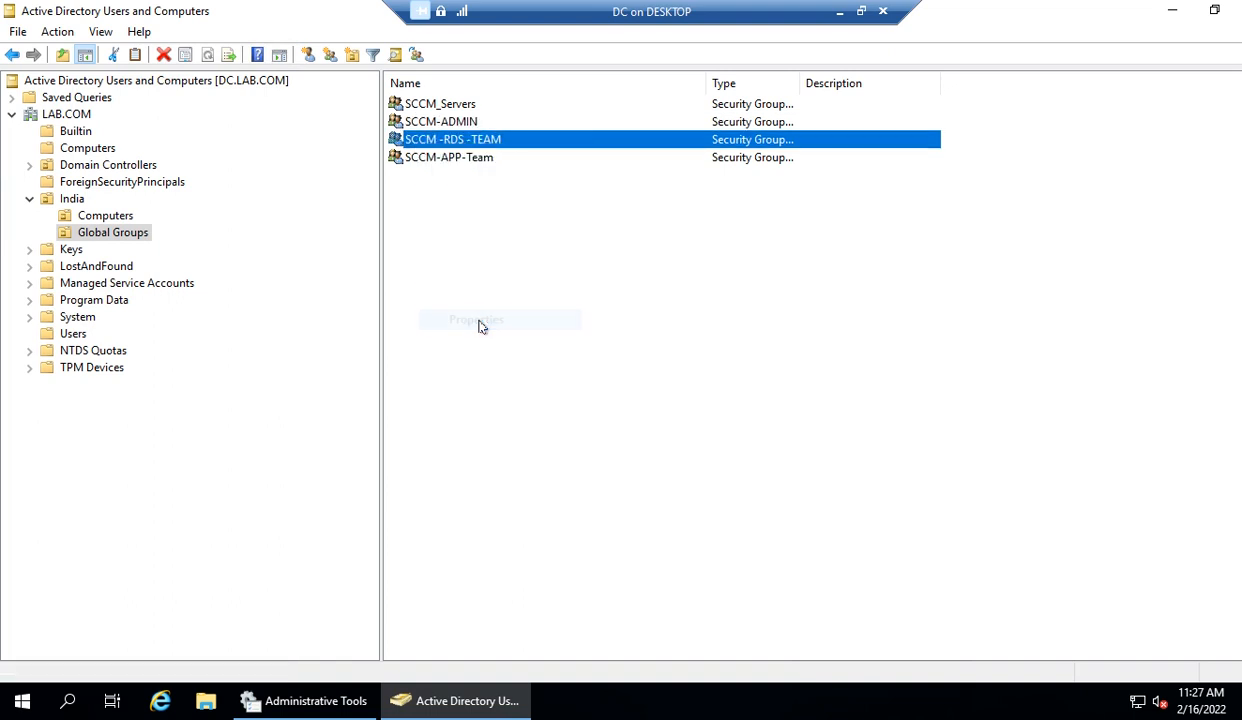
{"action": "left_click", "coordinate": [600, 208]}
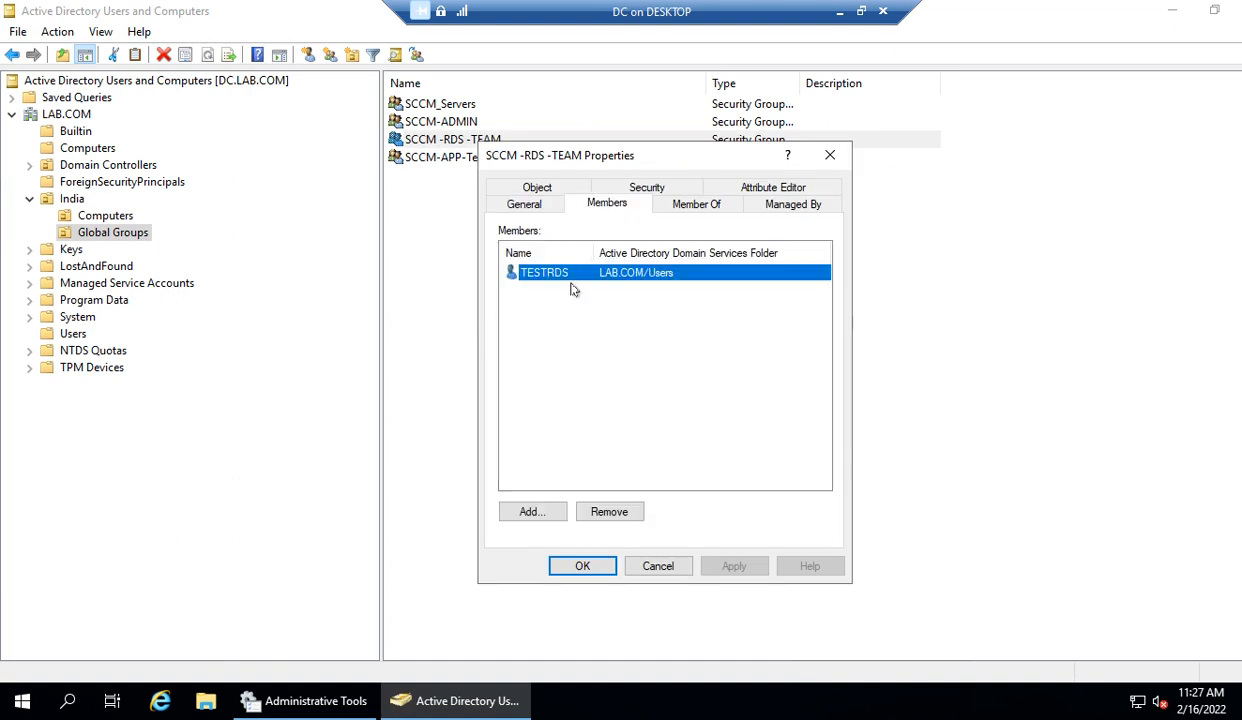
{"action": "left_click", "coordinate": [570, 563]}
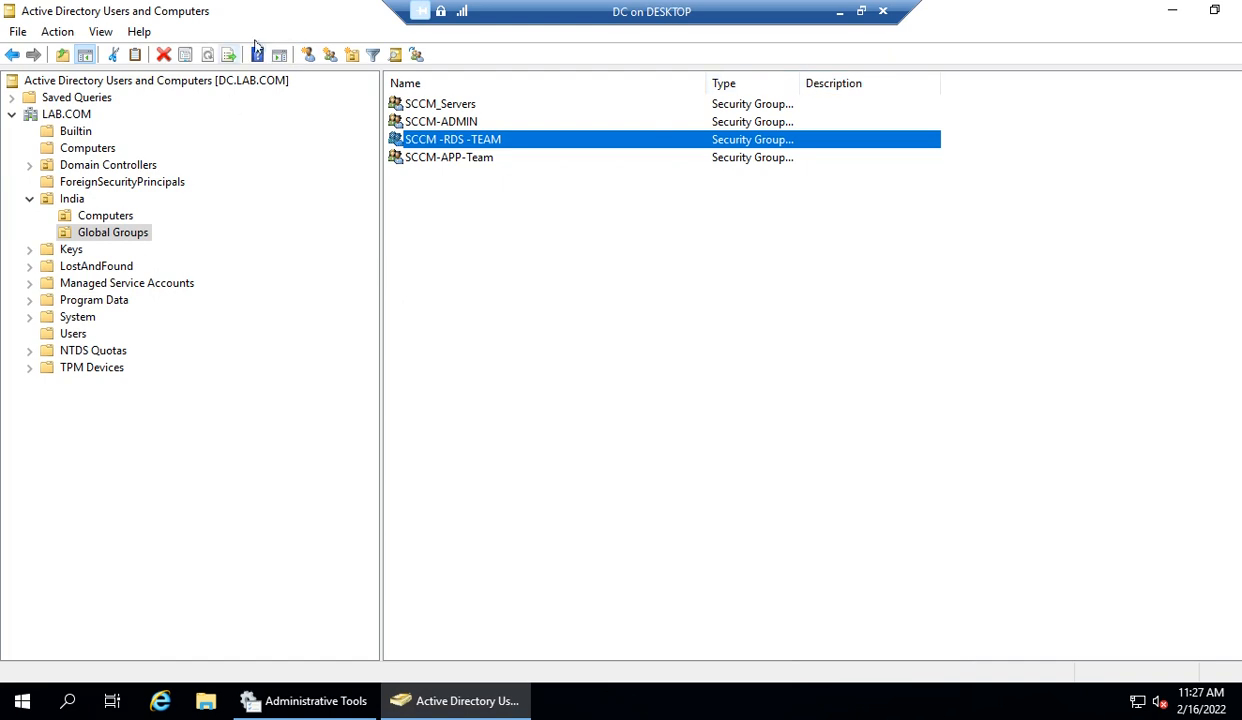
Switch to the SCCM virtual machine, display the Administrative Users under Administration's Security node and widen the Account Name column
{"action": "left_click", "coordinate": [838, 11]}
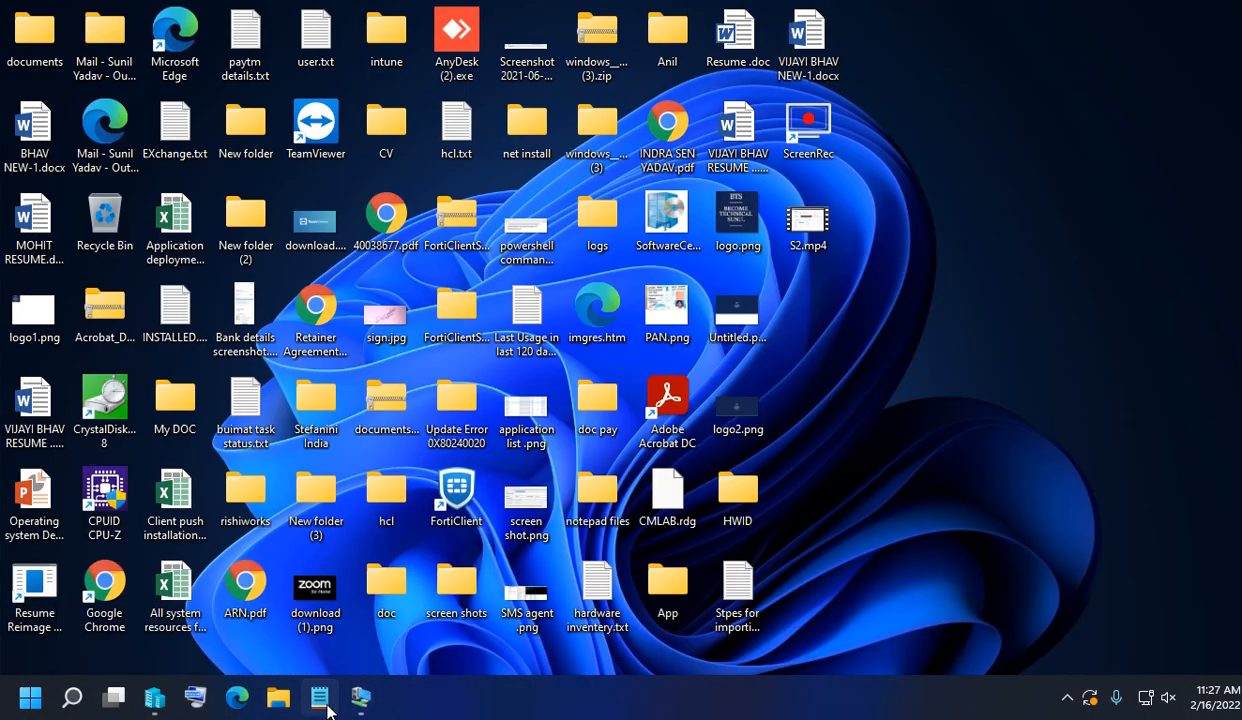
{"action": "mouse_move", "coordinate": [358, 700]}
{"action": "left_click", "coordinate": [350, 560]}
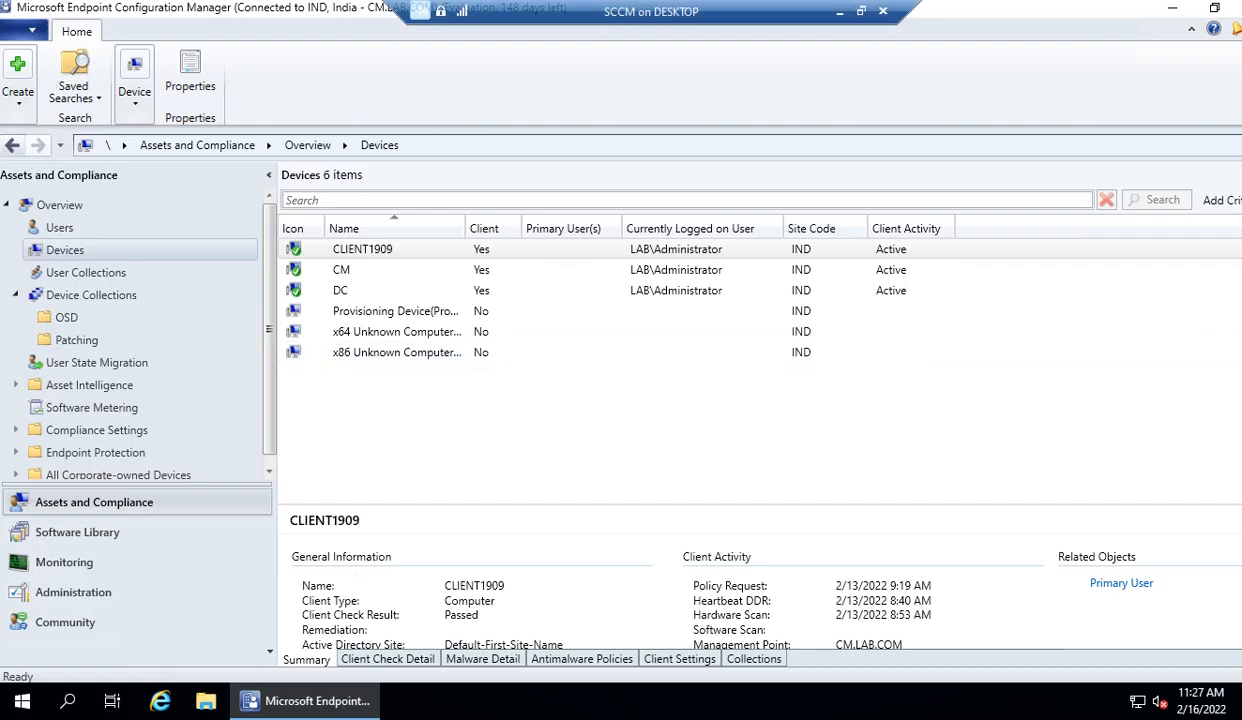
{"action": "left_click", "coordinate": [113, 596]}
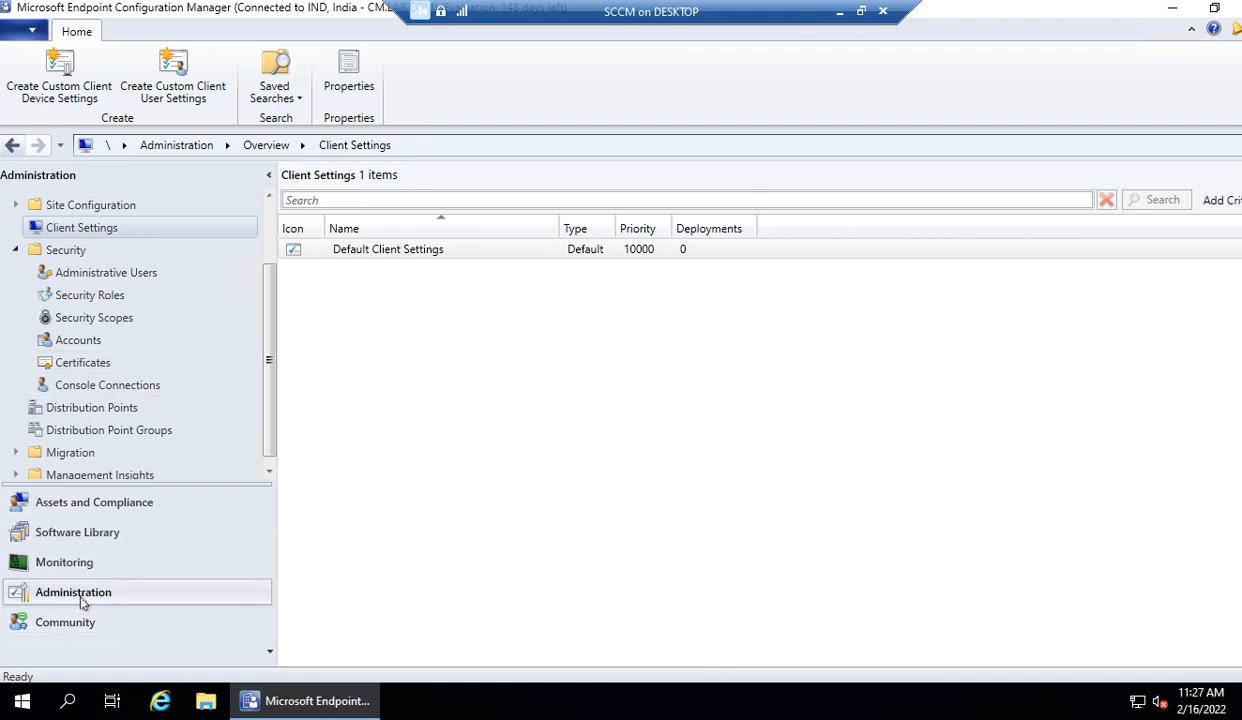
{"action": "left_click", "coordinate": [141, 283]}
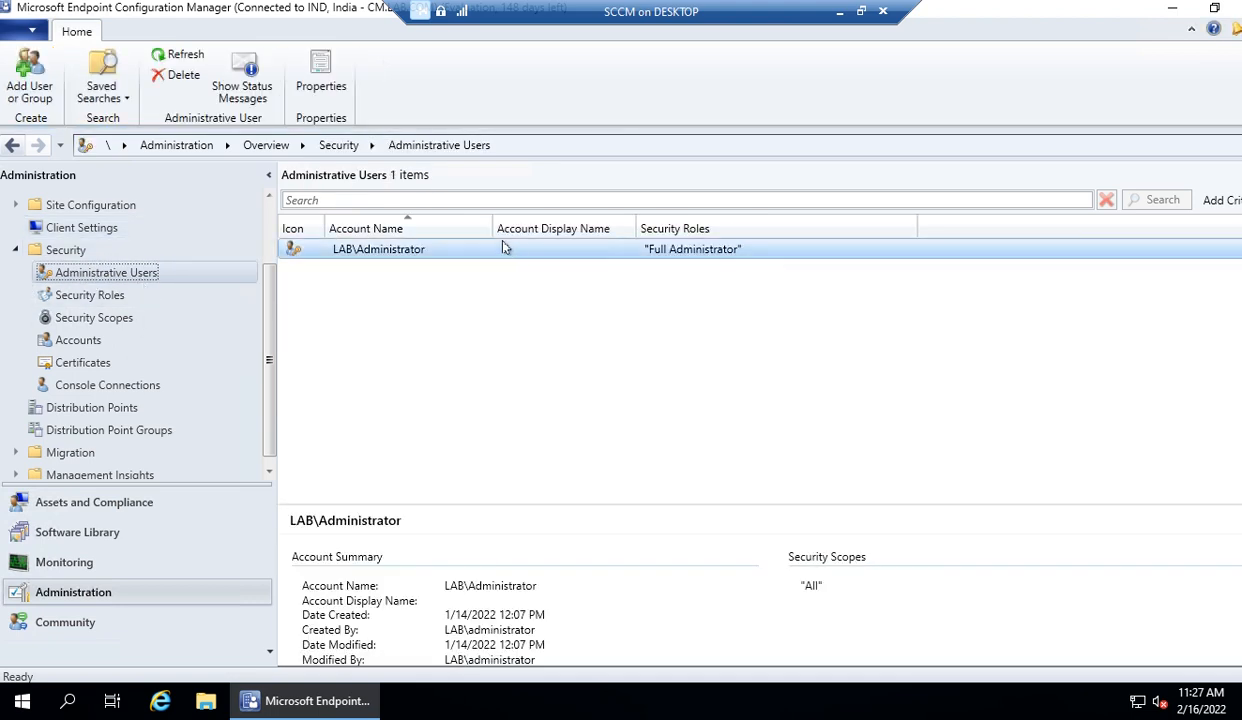
{"action": "left_click_drag", "start_coordinate": [490, 224], "coordinate": [632, 226]}
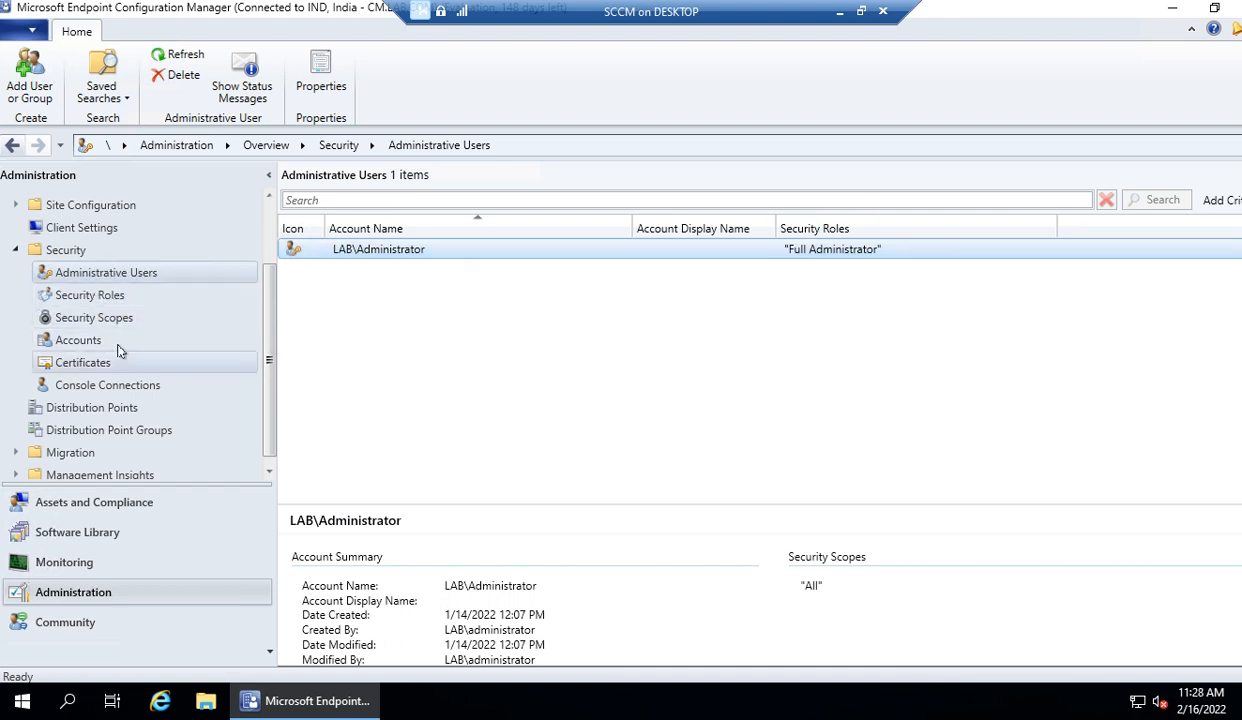
Review the list of built-in security roles under Administration's Security node
{"action": "left_click", "coordinate": [92, 298]}
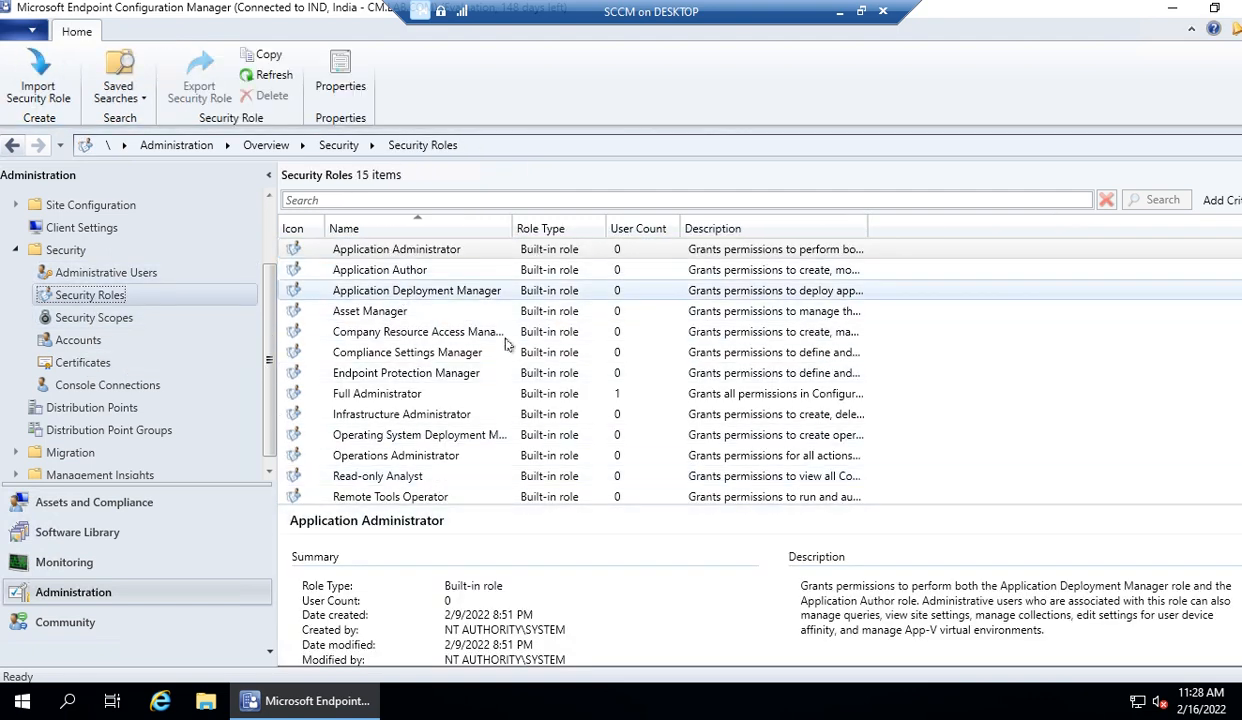
{"action": "scroll", "coordinate": [452, 376], "scroll_direction": "down", "scroll_amount": 1}
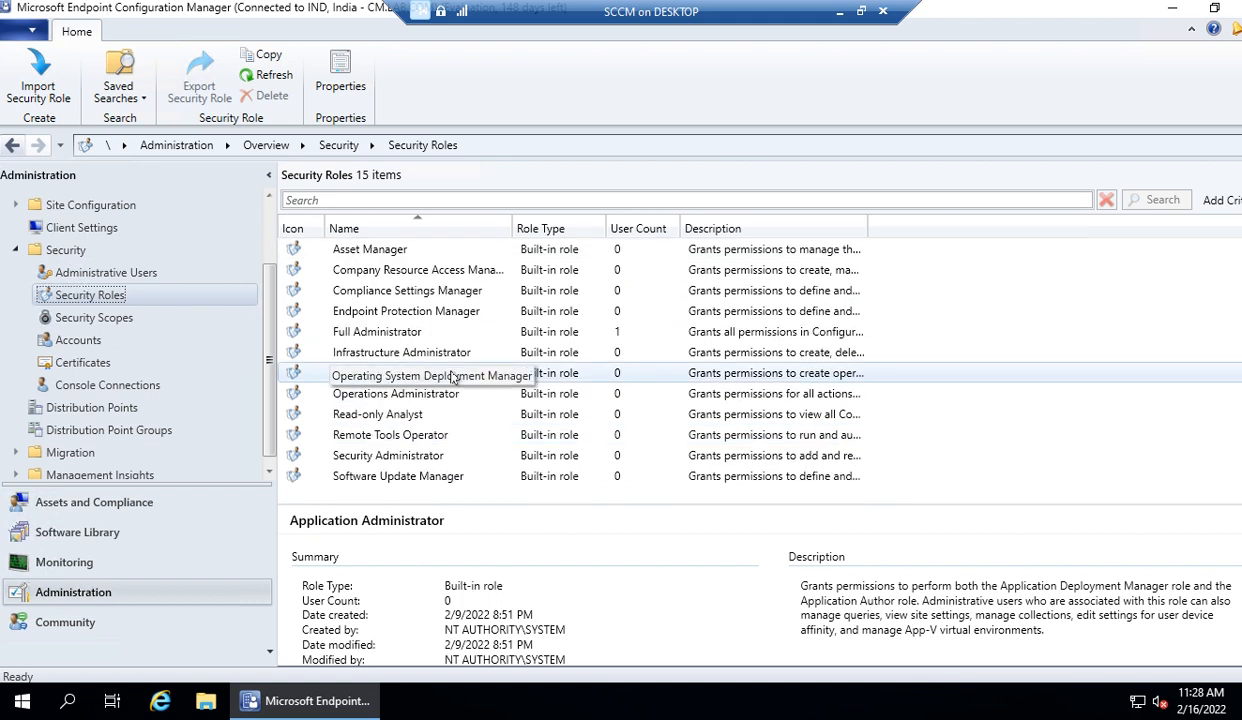
{"action": "scroll", "coordinate": [452, 375], "scroll_direction": "up", "scroll_amount": 1}
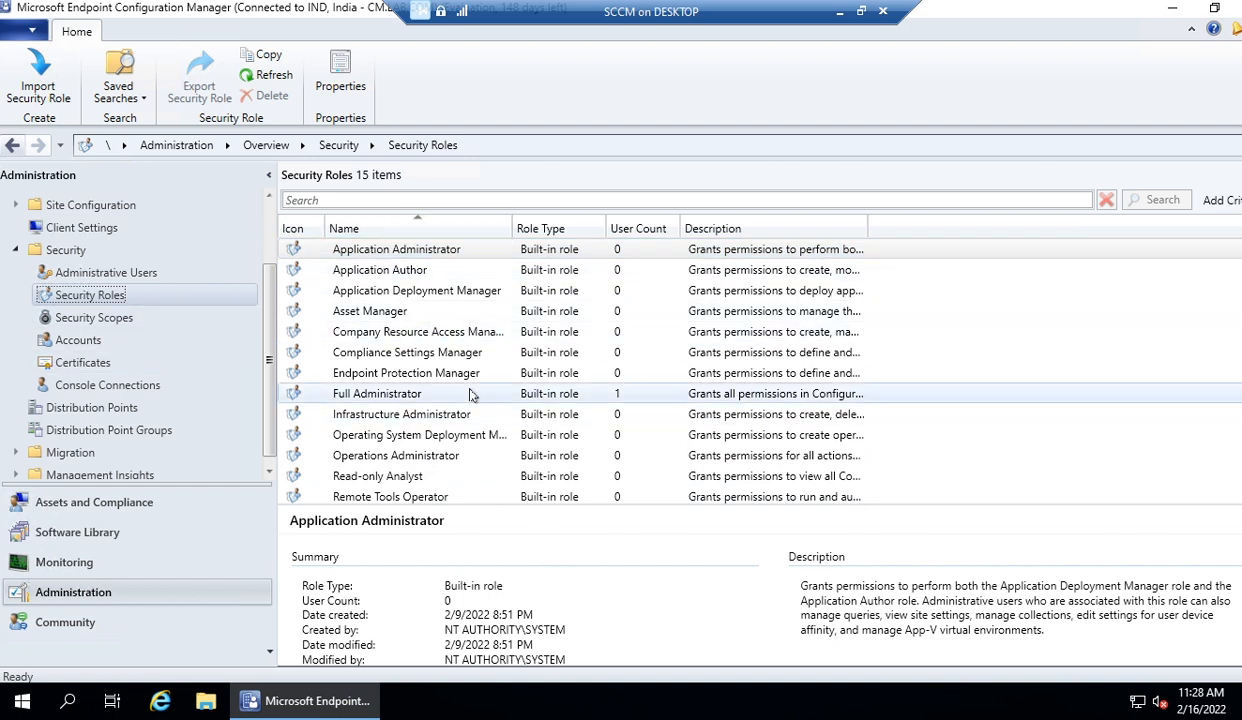
{"action": "scroll", "coordinate": [468, 393], "scroll_direction": "down", "scroll_amount": 1}
{"action": "scroll", "coordinate": [521, 437], "scroll_direction": "up", "scroll_amount": 1}
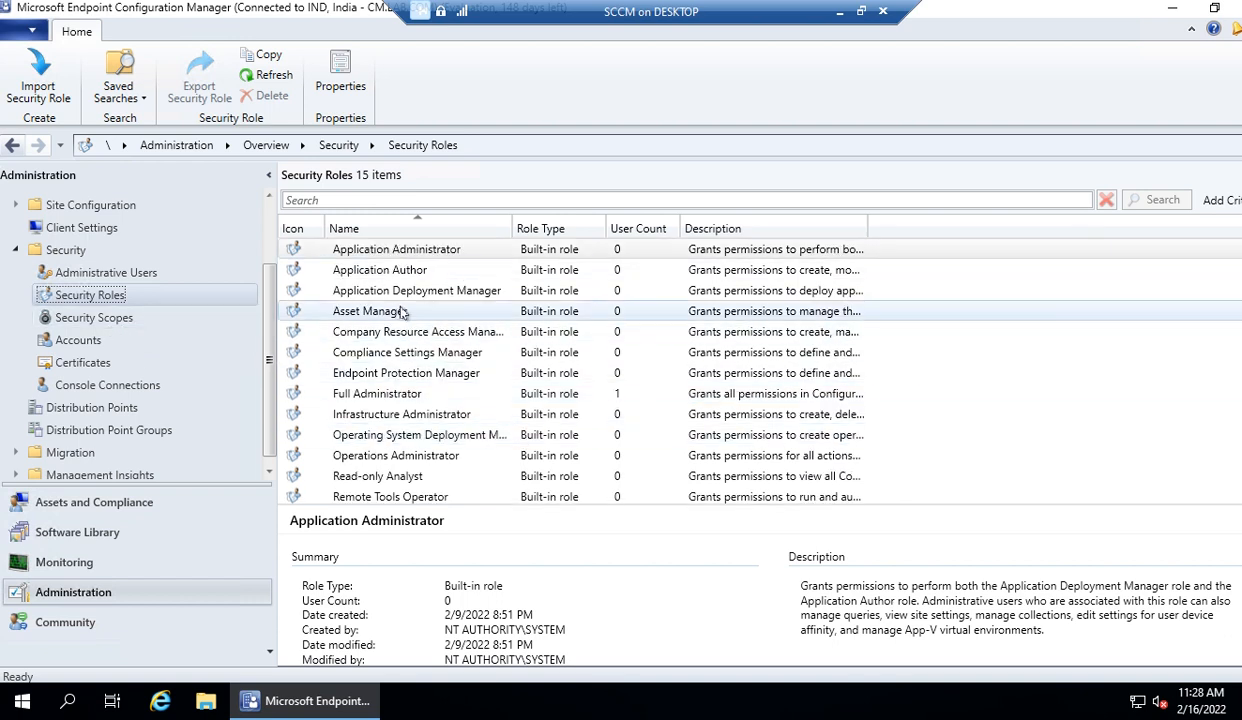
Review the remaining security roles and the security scopes, accounts and certificates listed under Administration's Security node
{"action": "scroll", "coordinate": [596, 315], "scroll_direction": "down", "scroll_amount": 1}
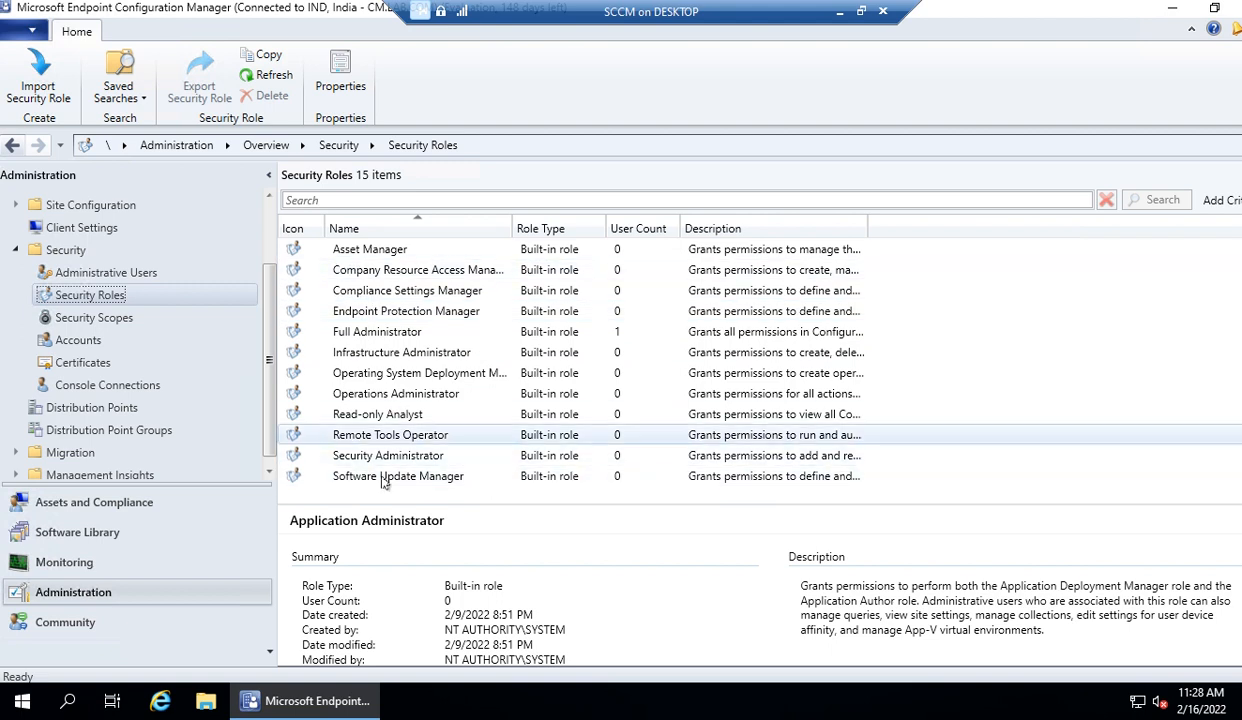
{"action": "left_click", "coordinate": [88, 318]}
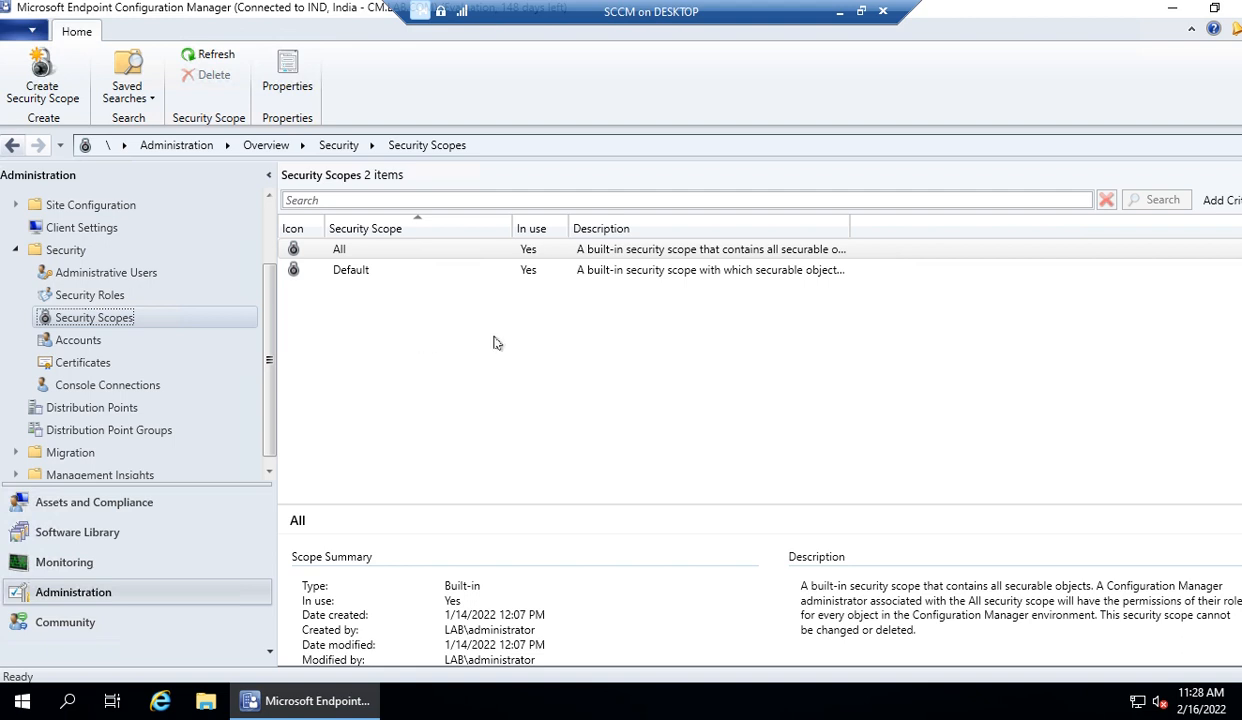
{"action": "left_click", "coordinate": [350, 281]}
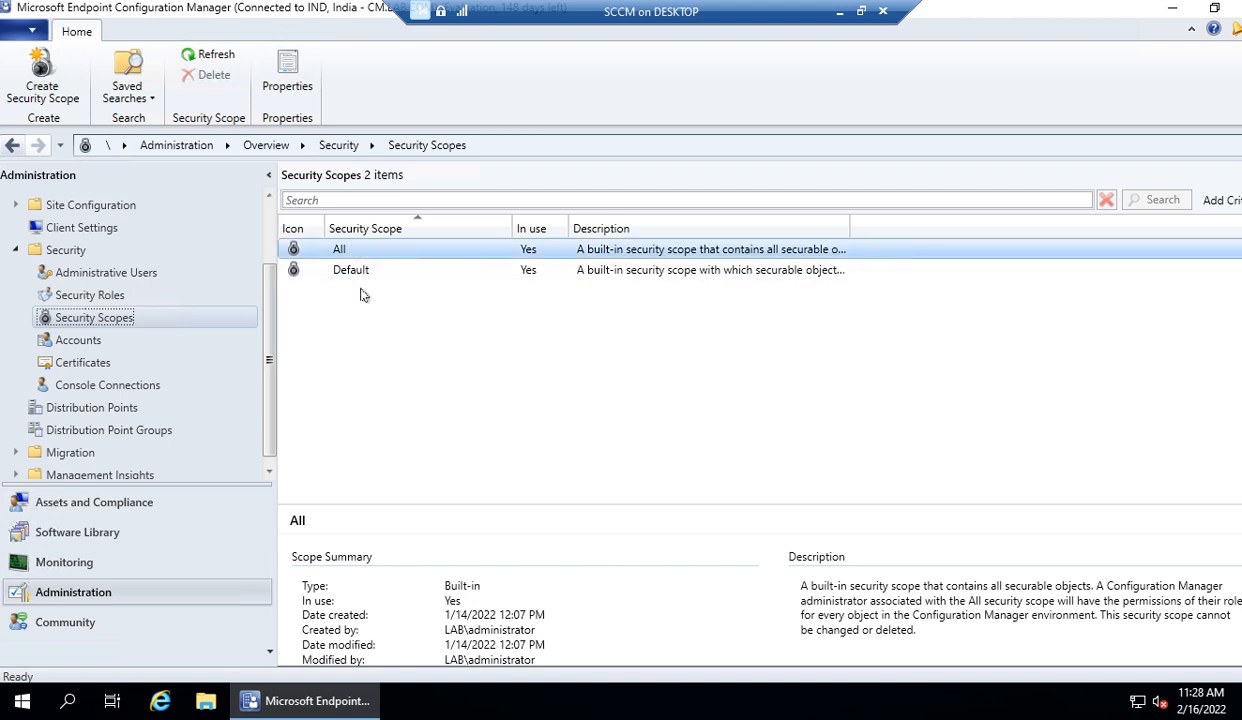
{"action": "left_click", "coordinate": [121, 345]}
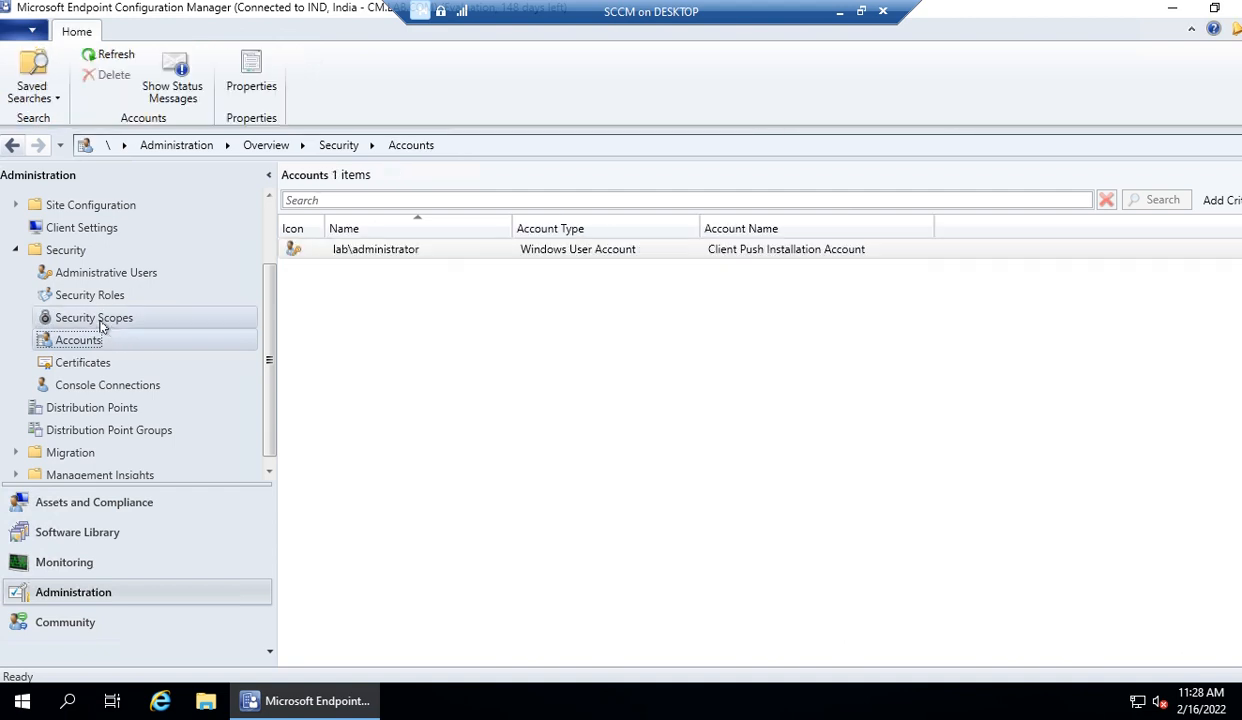
{"action": "left_click", "coordinate": [101, 322]}
{"action": "left_click", "coordinate": [86, 343]}
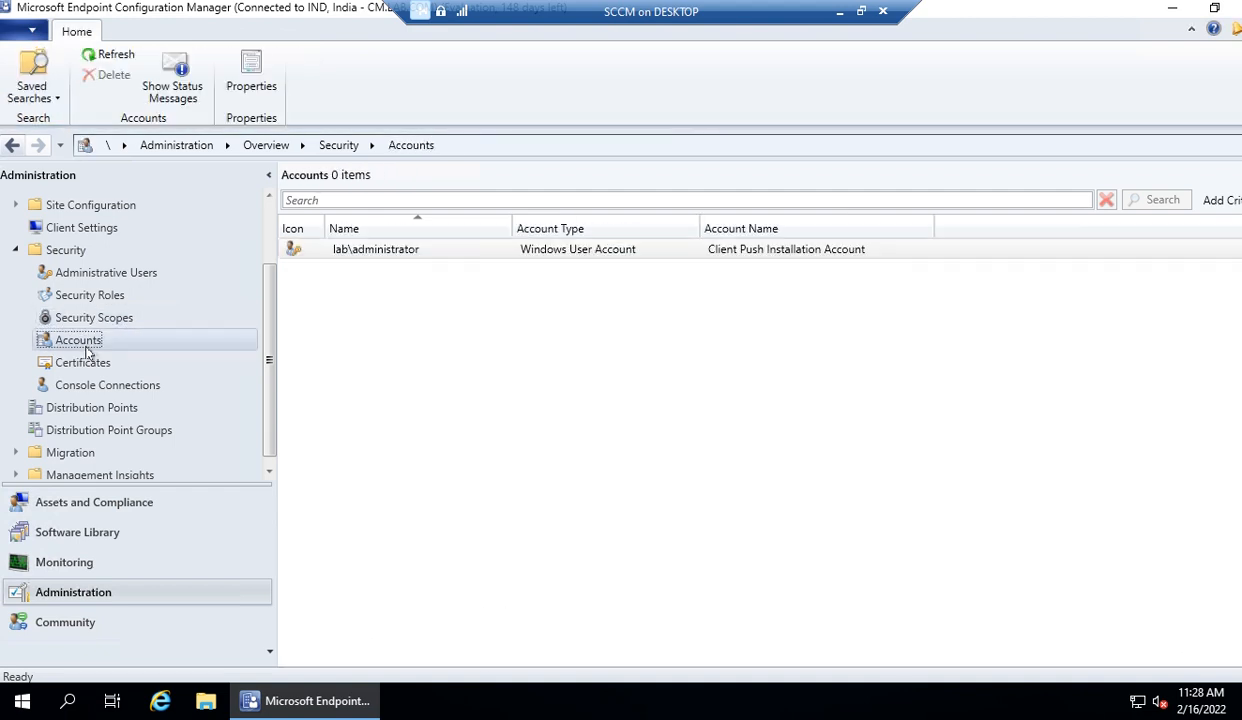
{"action": "left_click", "coordinate": [97, 364]}
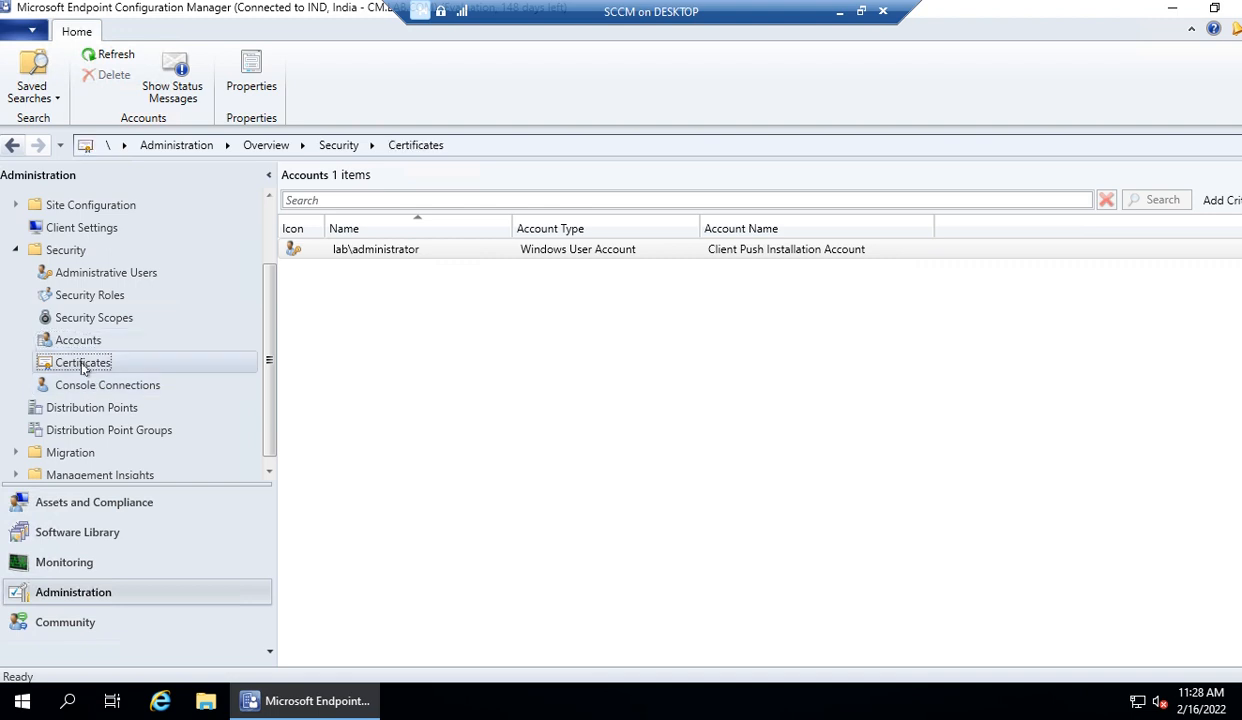
Examine the description of the Remote Tools Operator security role and compare the roles with the Administrative Users list
{"action": "left_click", "coordinate": [75, 505]}
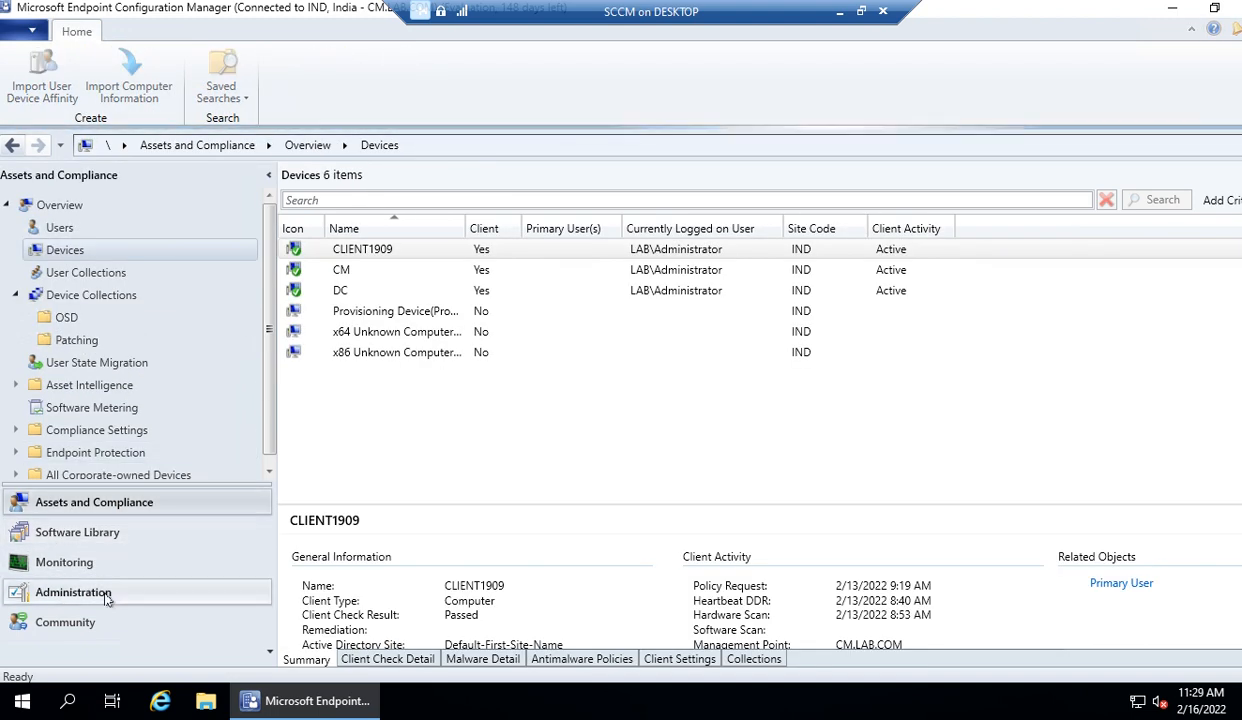
{"action": "left_click", "coordinate": [111, 594]}
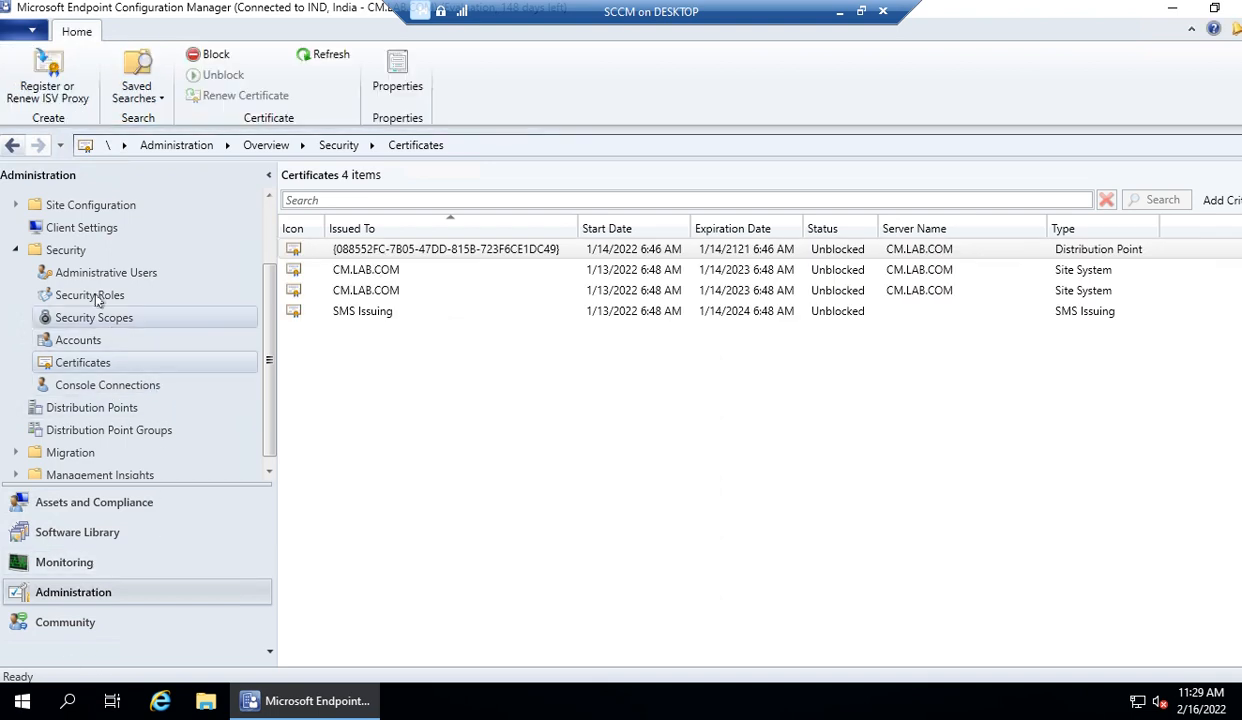
{"action": "left_click", "coordinate": [92, 295]}
{"action": "scroll", "coordinate": [568, 466], "scroll_direction": "down", "scroll_amount": 1}
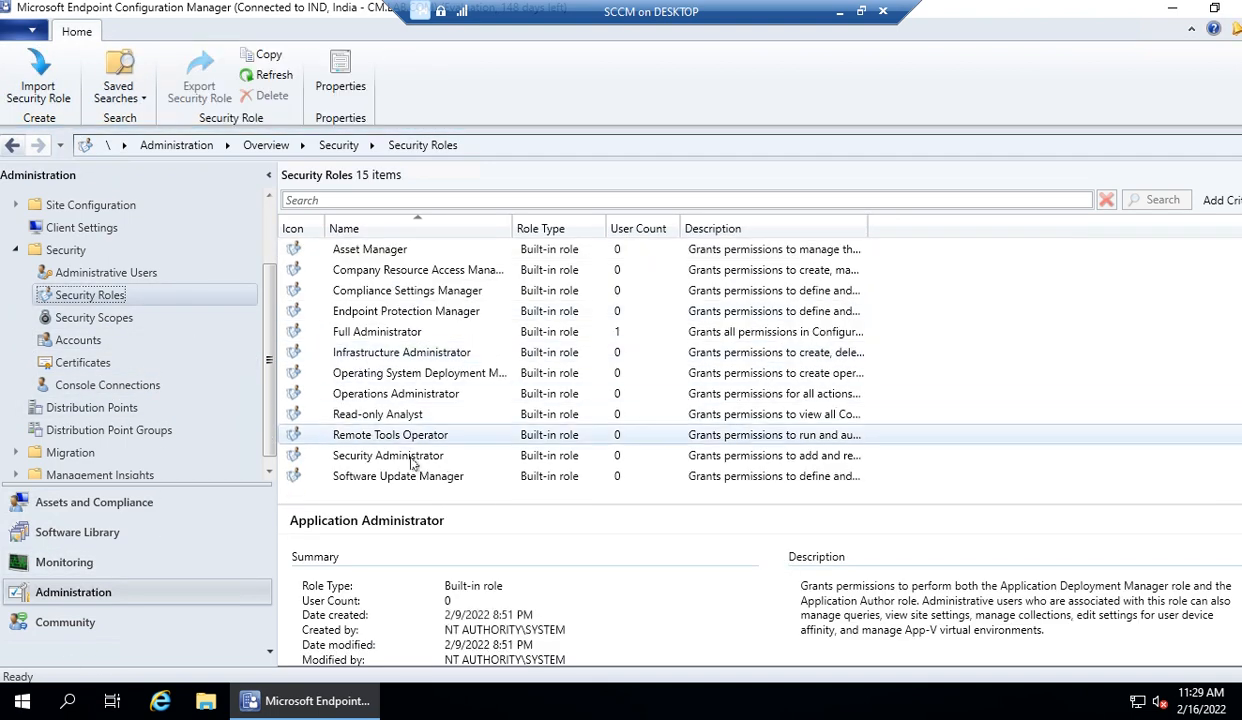
{"action": "left_click", "coordinate": [367, 442]}
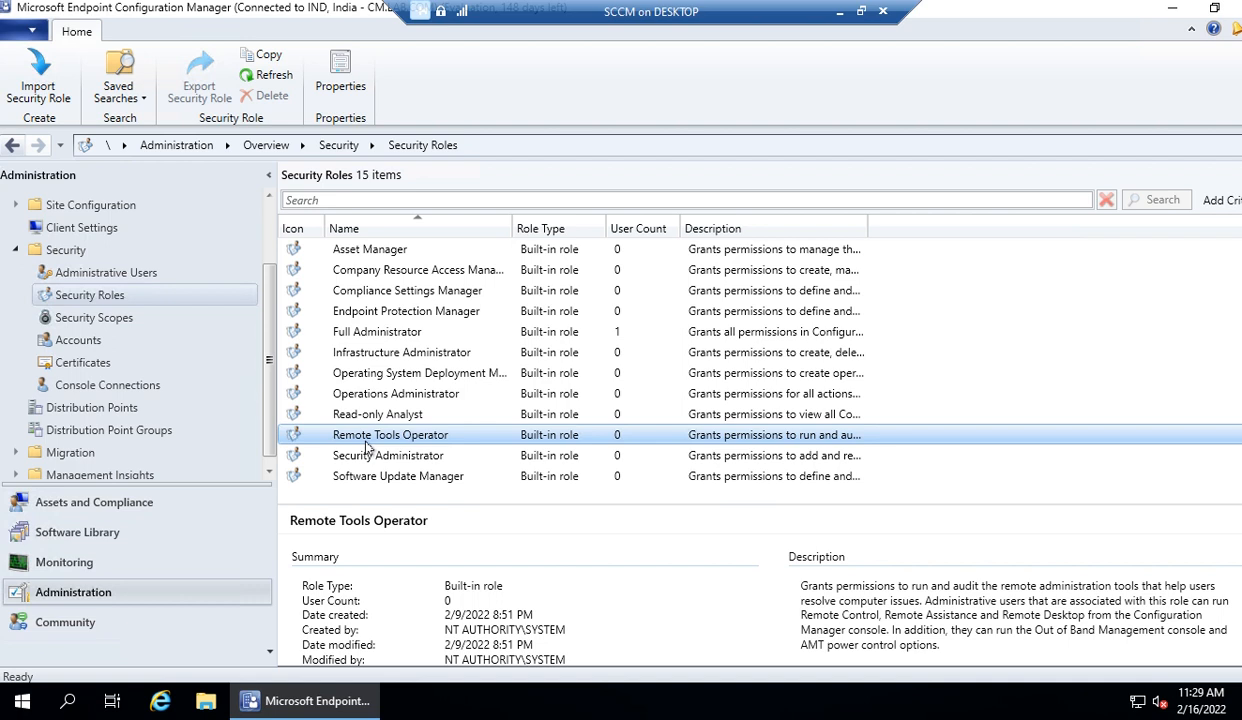
{"action": "scroll", "coordinate": [646, 305], "scroll_direction": "up", "scroll_amount": 1}
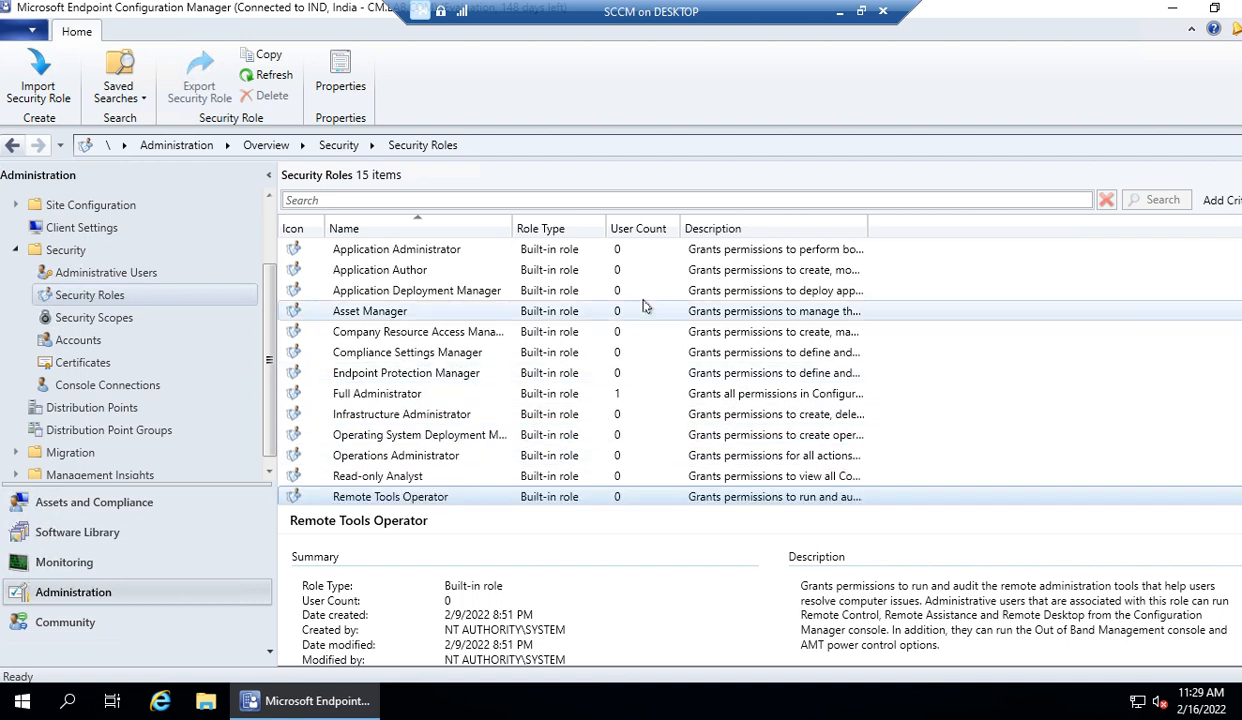
{"action": "scroll", "coordinate": [640, 270], "scroll_direction": "down", "scroll_amount": 1}
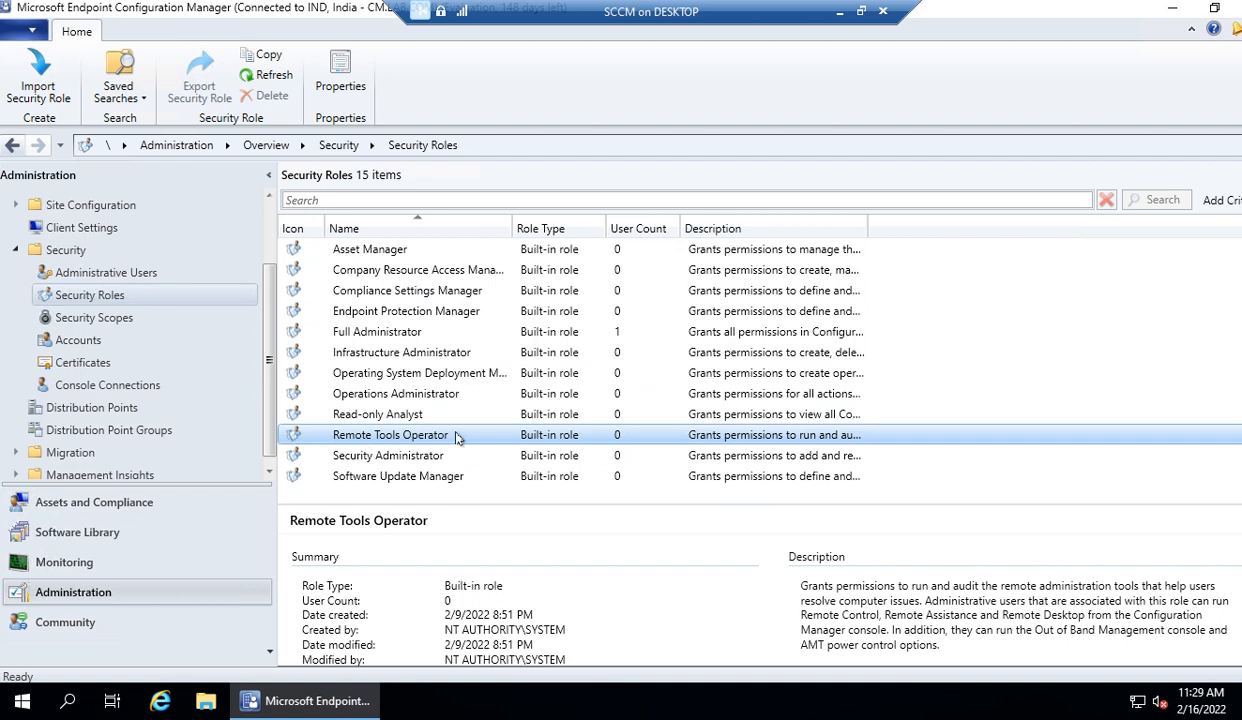
{"action": "left_click", "coordinate": [612, 338]}
{"action": "left_click", "coordinate": [181, 272]}
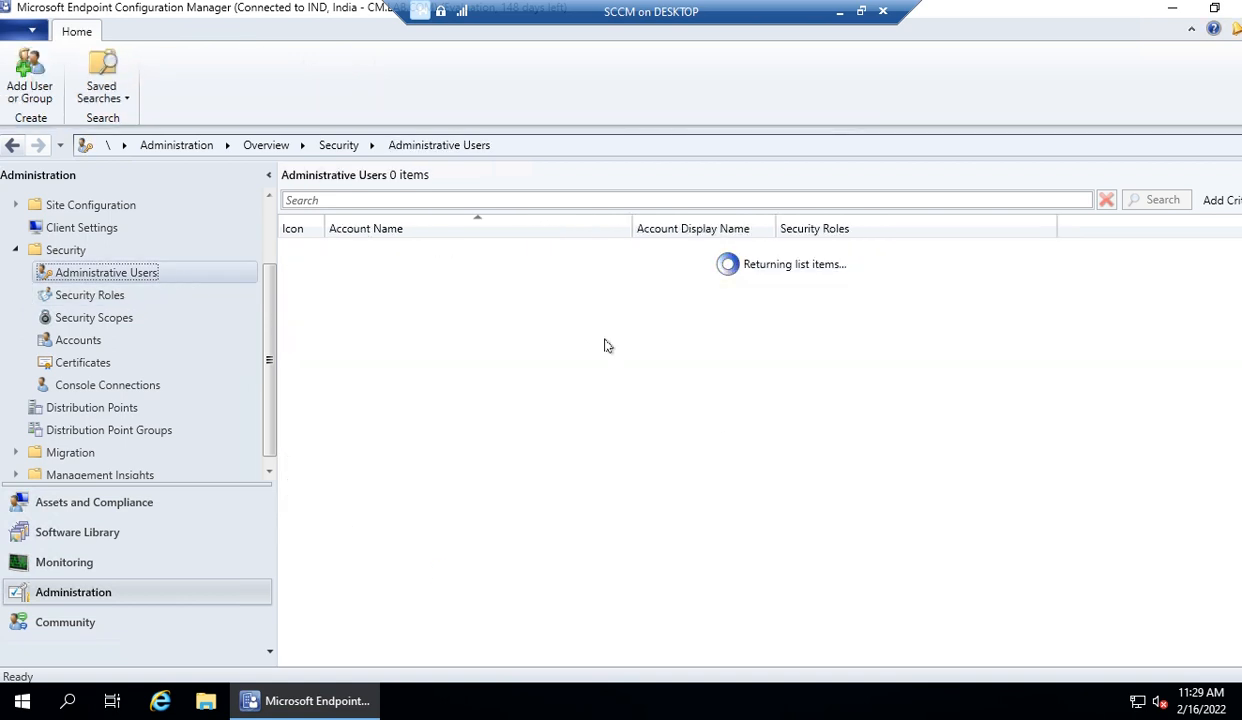
{"action": "left_click", "coordinate": [78, 298]}
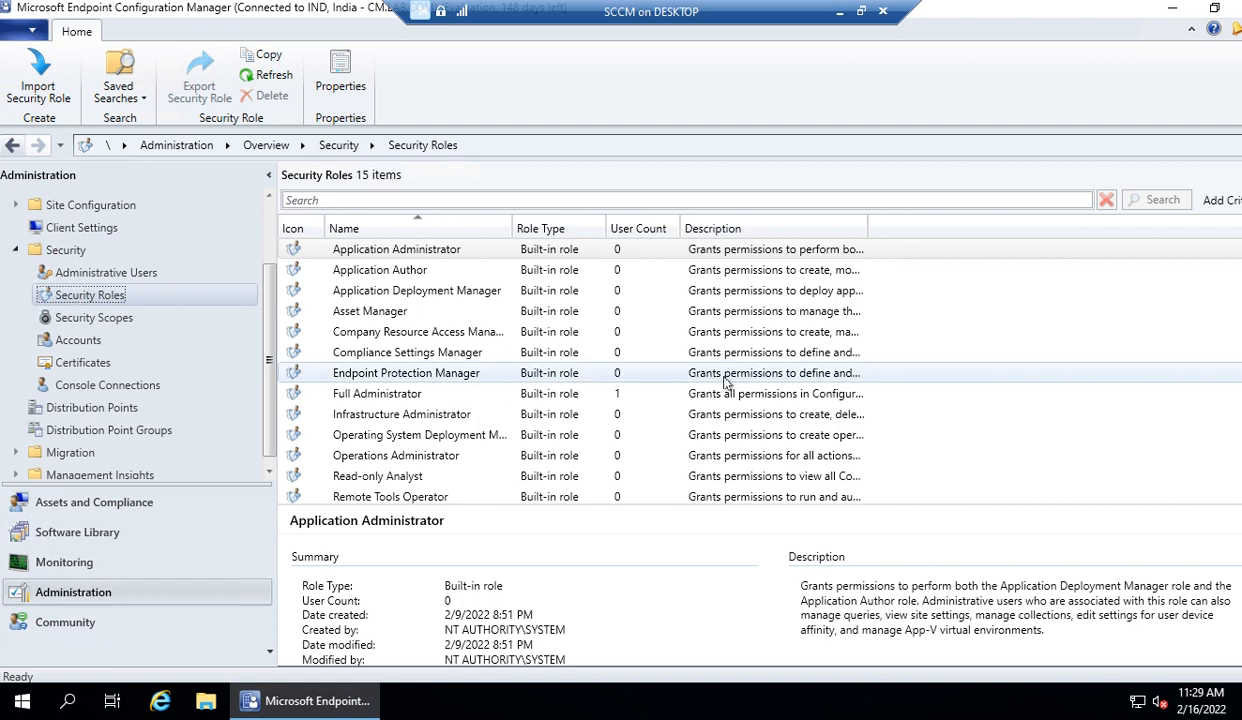
{"action": "scroll", "coordinate": [645, 315], "scroll_direction": "down", "scroll_amount": 1}
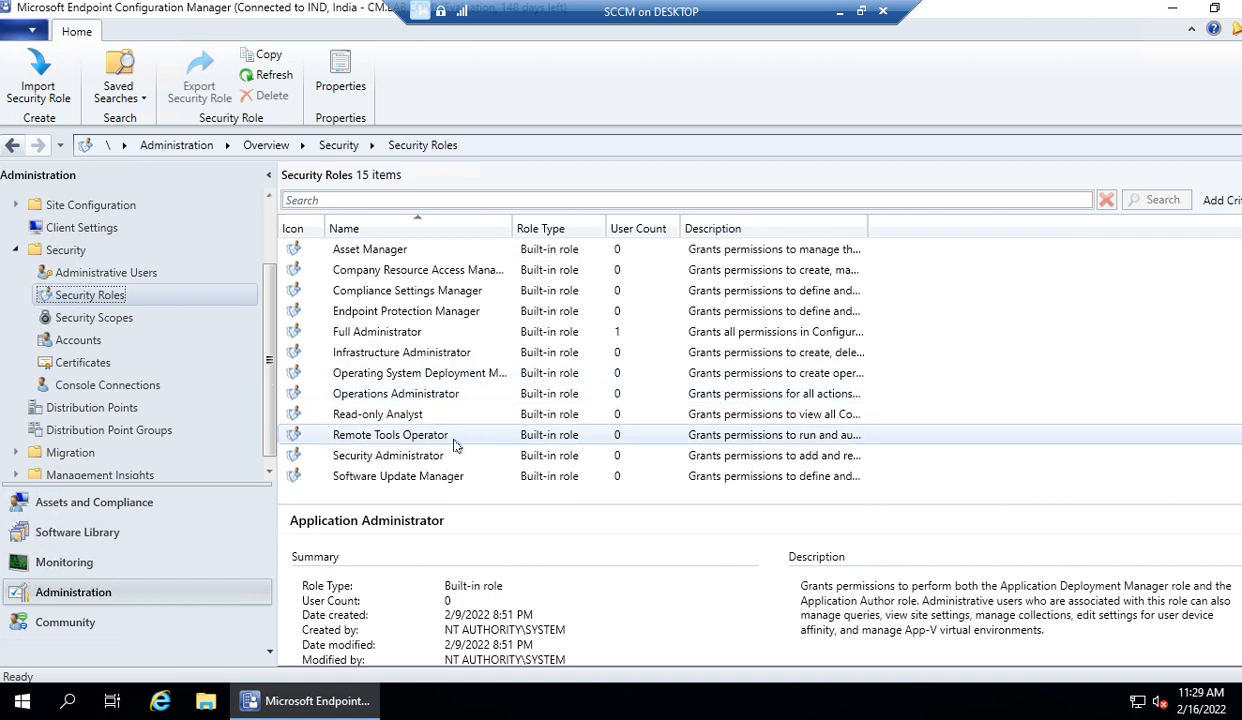
{"action": "left_click", "coordinate": [381, 440]}
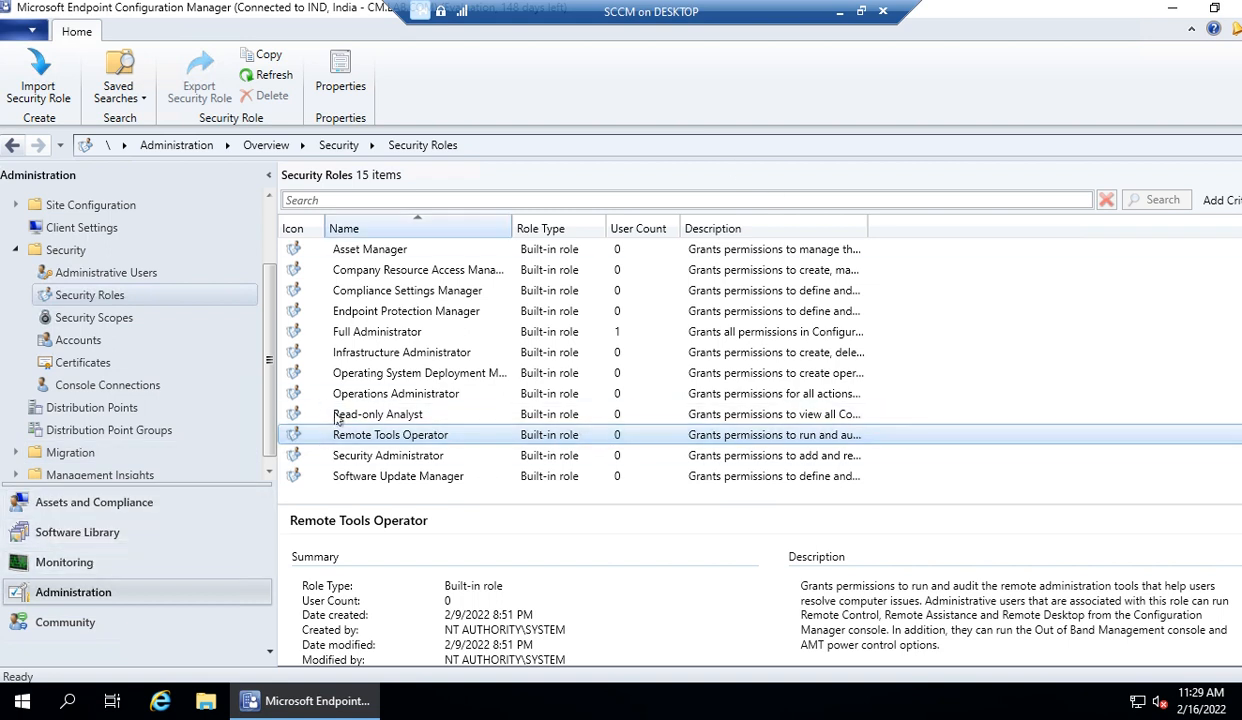
Open the Default Client Settings under Administration and display their Remote Tools settings
{"action": "left_click", "coordinate": [100, 541]}
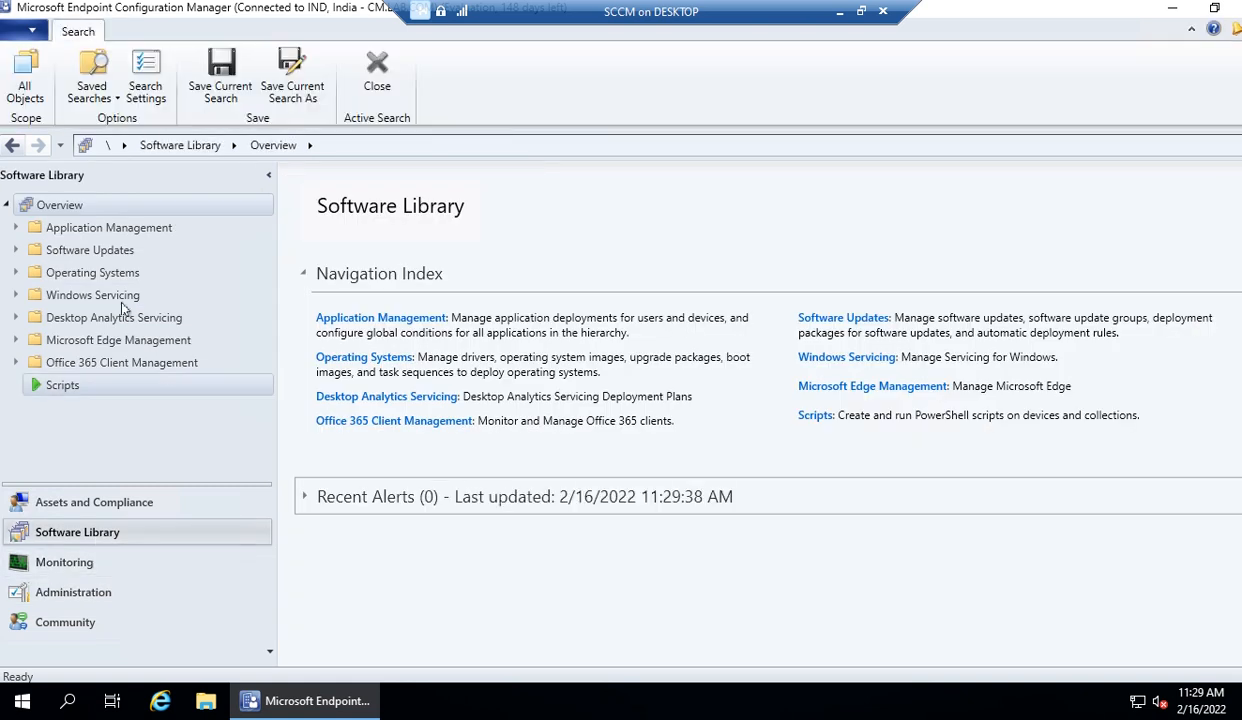
{"action": "left_click", "coordinate": [116, 592]}
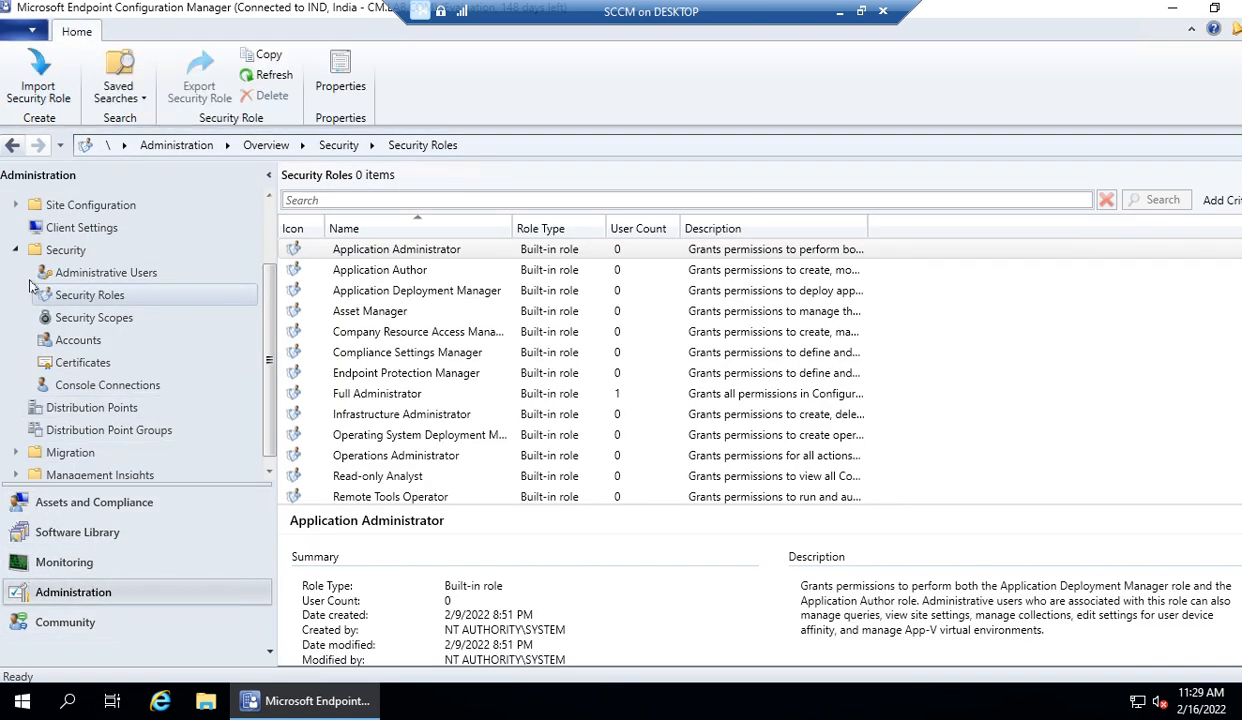
{"action": "left_click", "coordinate": [14, 251]}
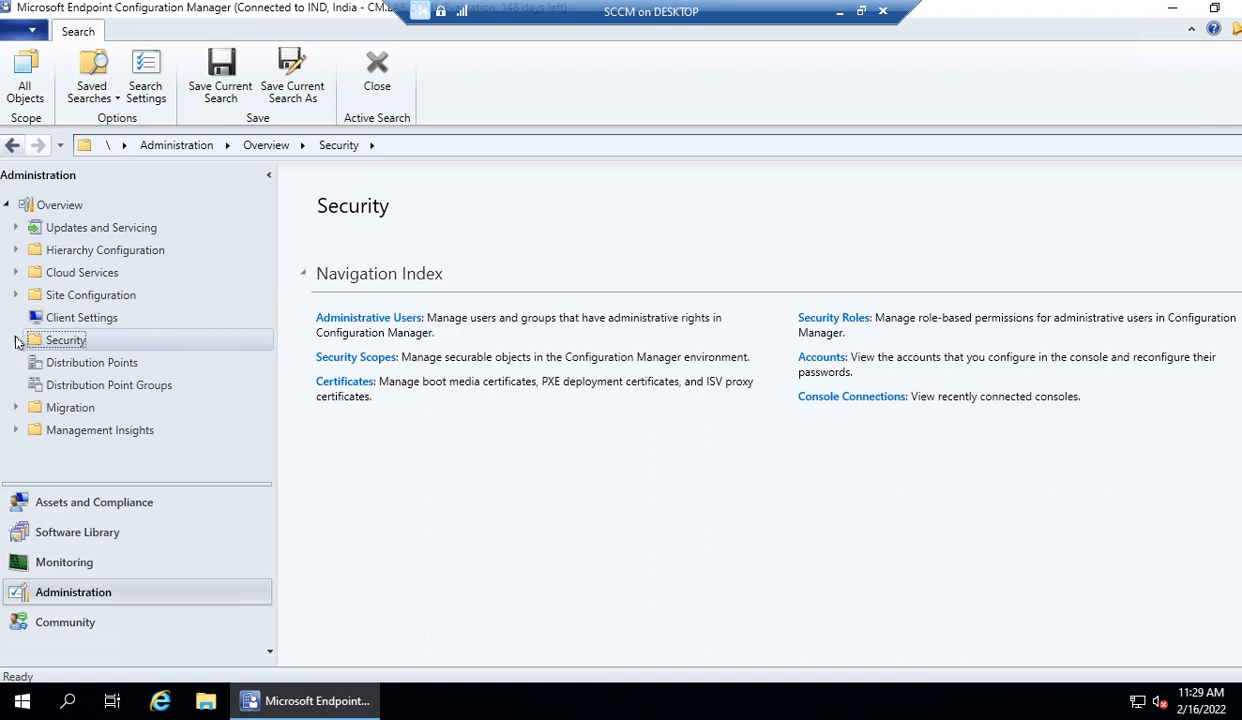
{"action": "left_click", "coordinate": [64, 318]}
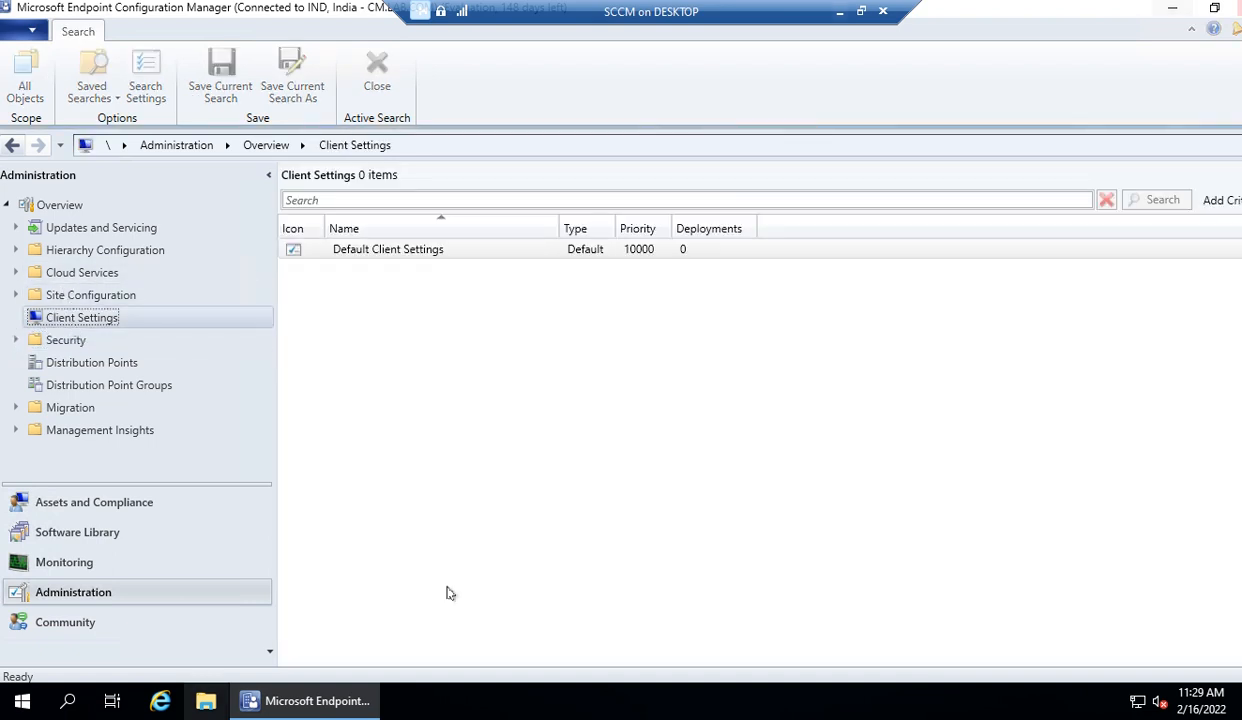
{"action": "left_click", "coordinate": [376, 255]}
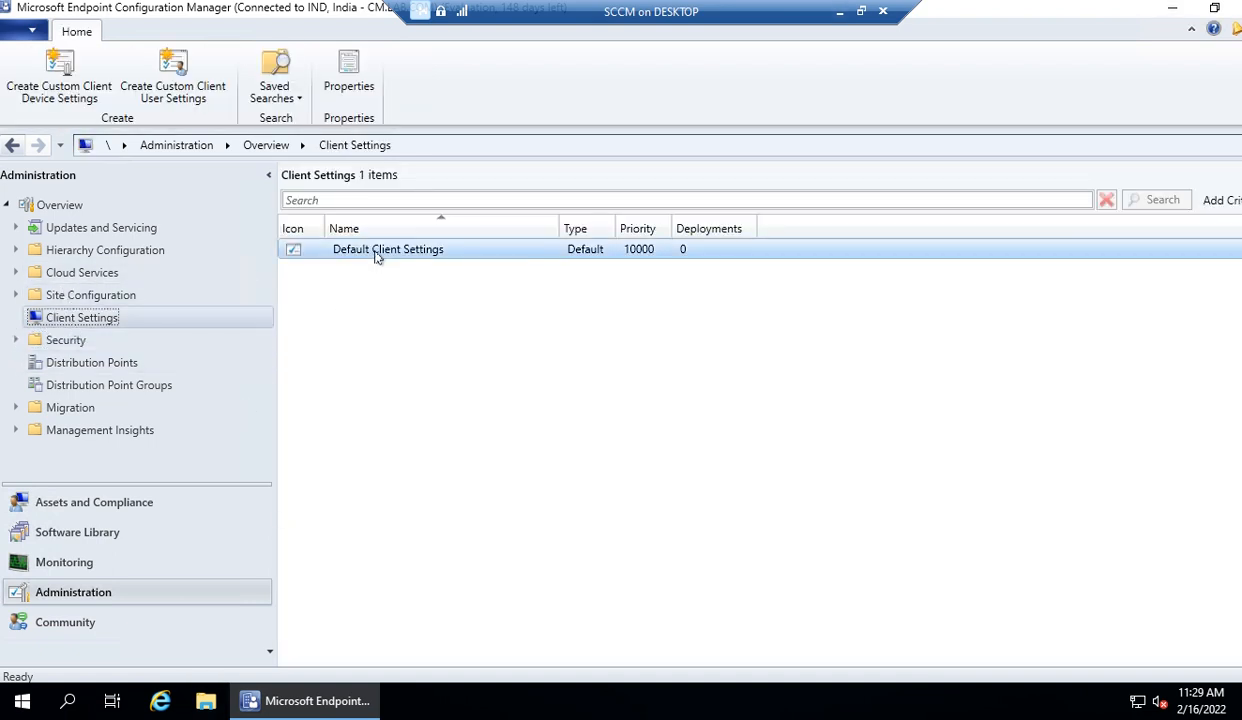
{"action": "left_click", "coordinate": [692, 398]}
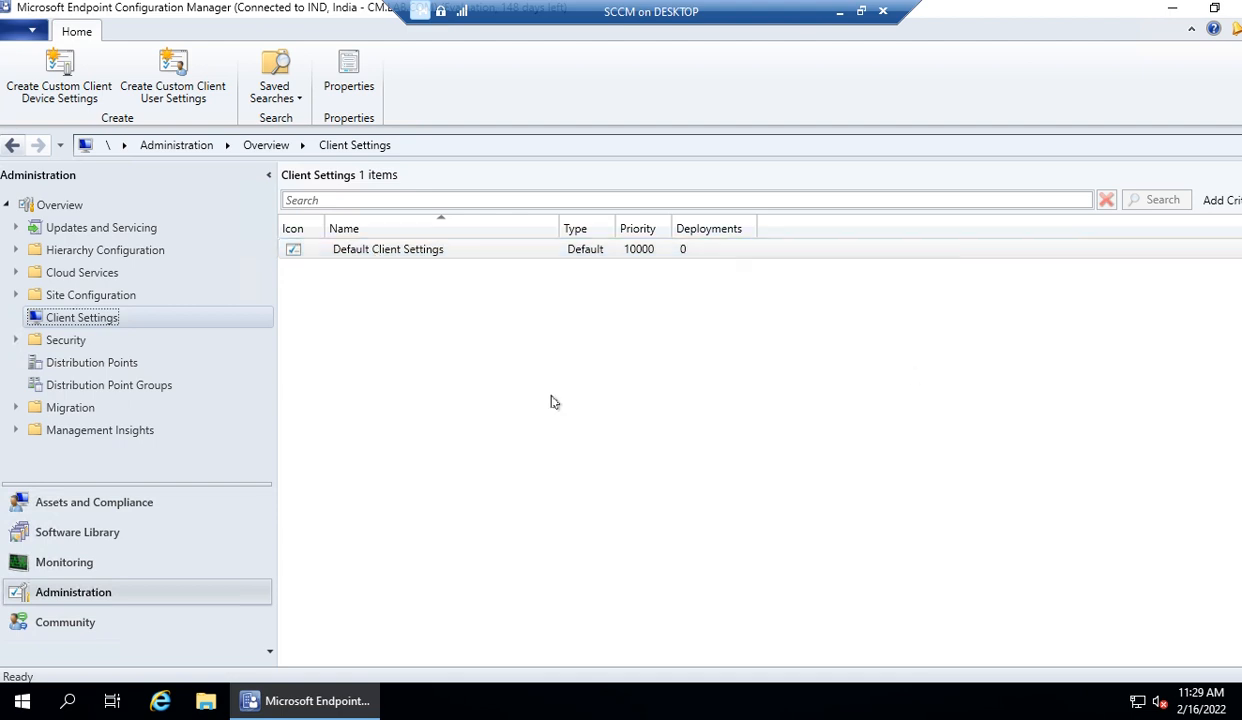
{"action": "left_click", "coordinate": [336, 250]}
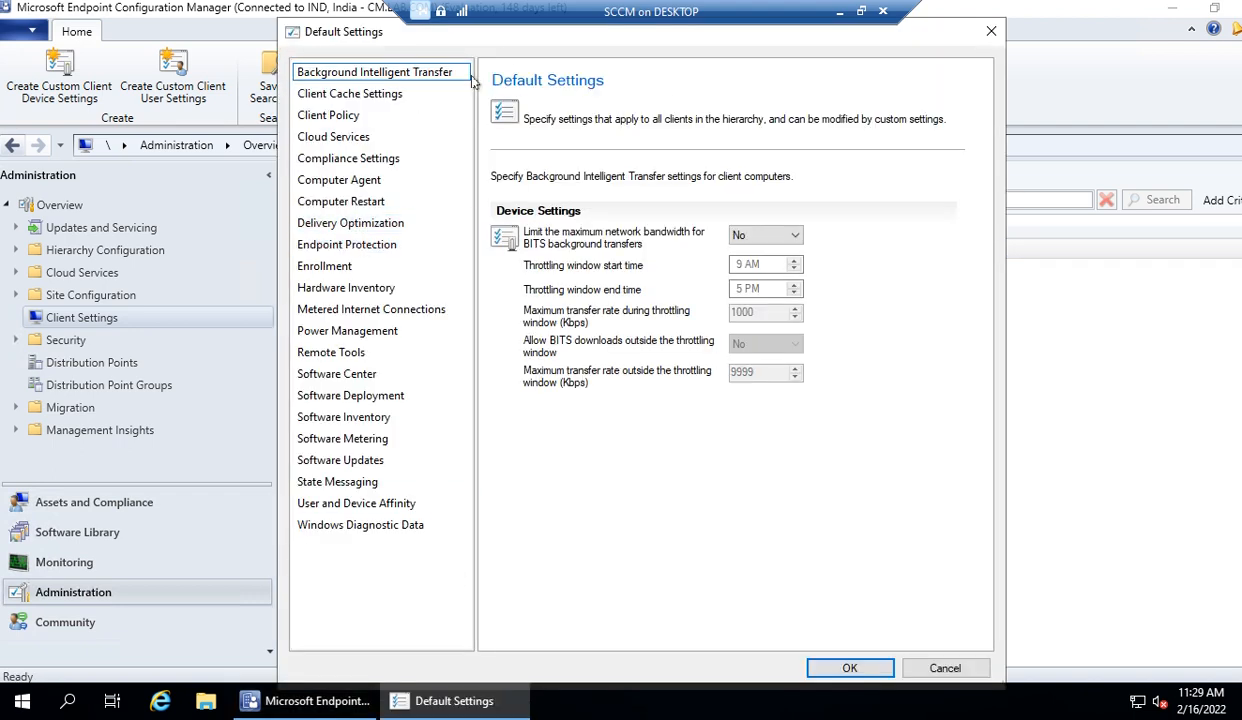
{"action": "left_click", "coordinate": [341, 358]}
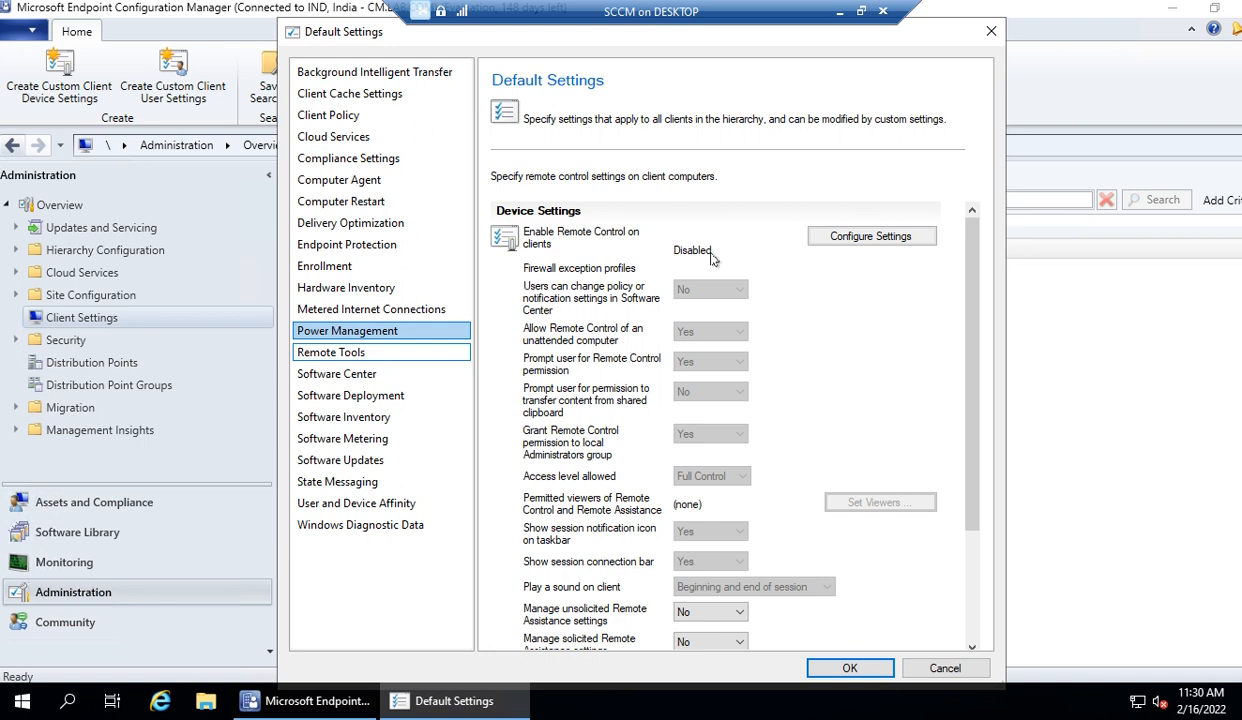
Enable Remote Control on client computers with firewall exceptions for the Domain, Private and Public profiles, and confirm
{"action": "left_click", "coordinate": [848, 236]}
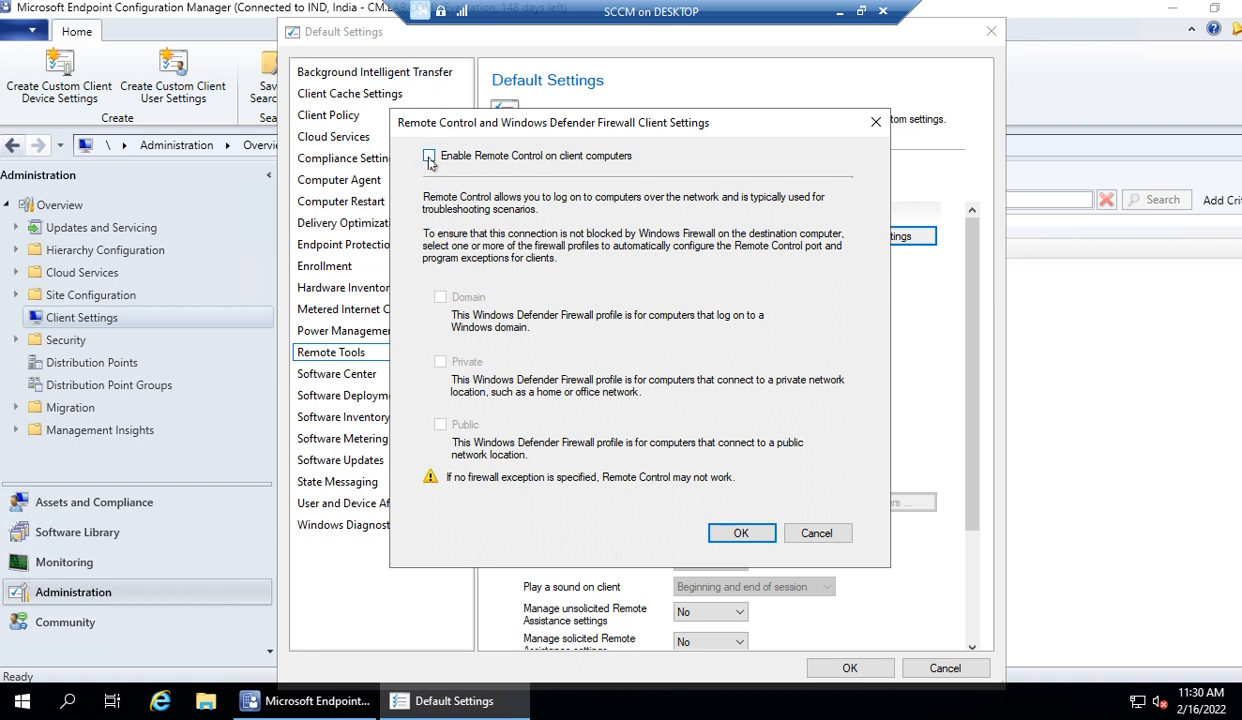
{"action": "left_click", "coordinate": [428, 156]}
{"action": "left_click", "coordinate": [440, 297]}
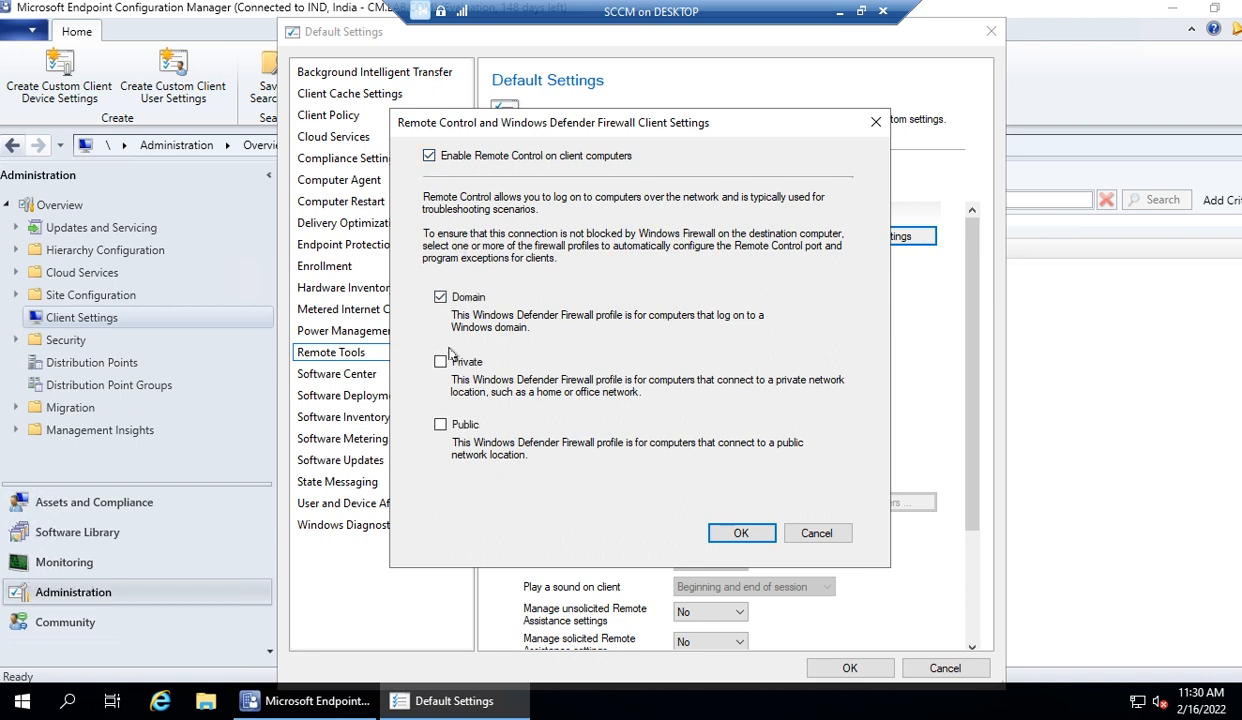
{"action": "left_click", "coordinate": [440, 361]}
{"action": "left_click", "coordinate": [440, 424]}
{"action": "key", "text": "Return"}
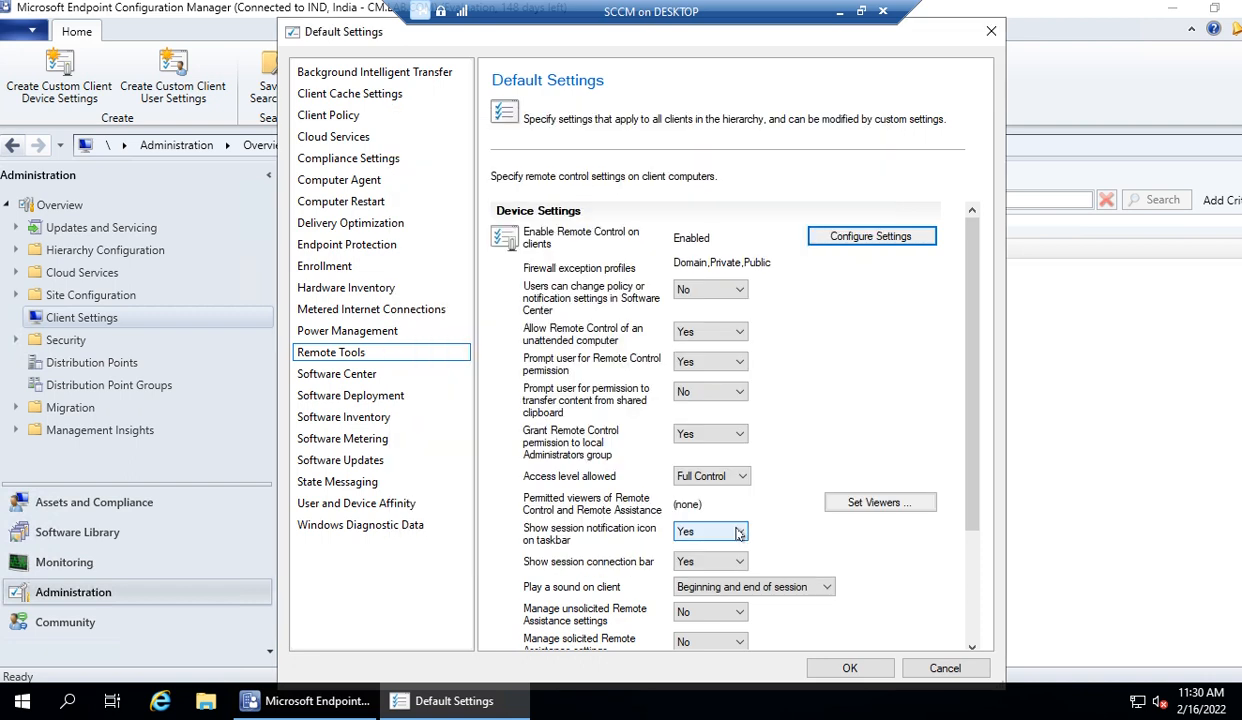
Set the option allowing users to change policy or notification settings in Software Center to Yes
{"action": "left_click", "coordinate": [710, 289]}
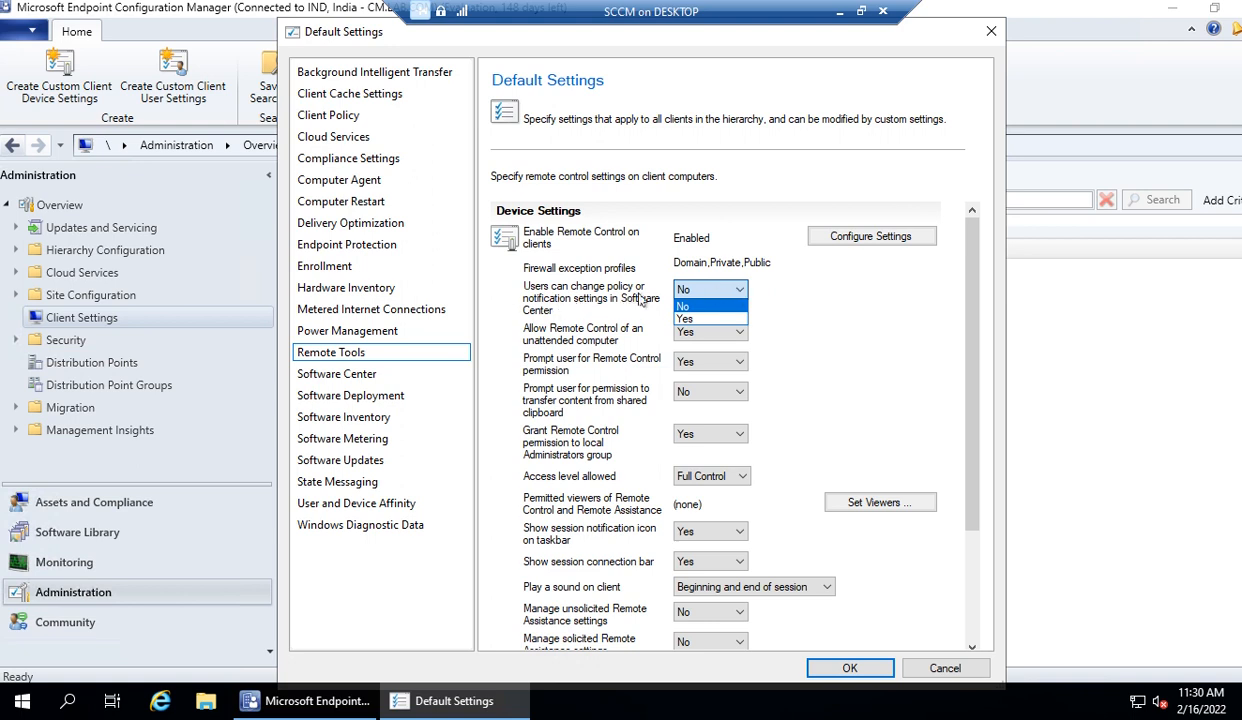
{"action": "left_click", "coordinate": [700, 318]}
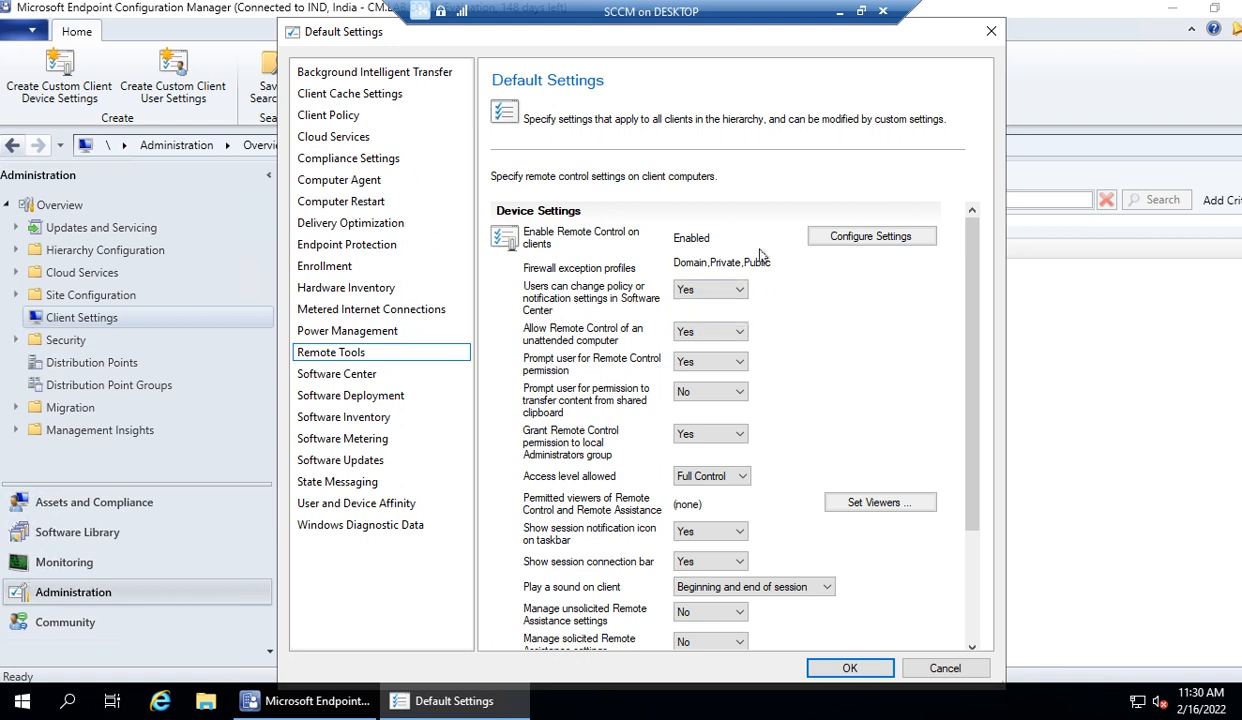
{"action": "scroll", "coordinate": [755, 353], "scroll_direction": "down", "scroll_amount": 2}
{"action": "scroll", "coordinate": [921, 259], "scroll_direction": "up", "scroll_amount": 2}
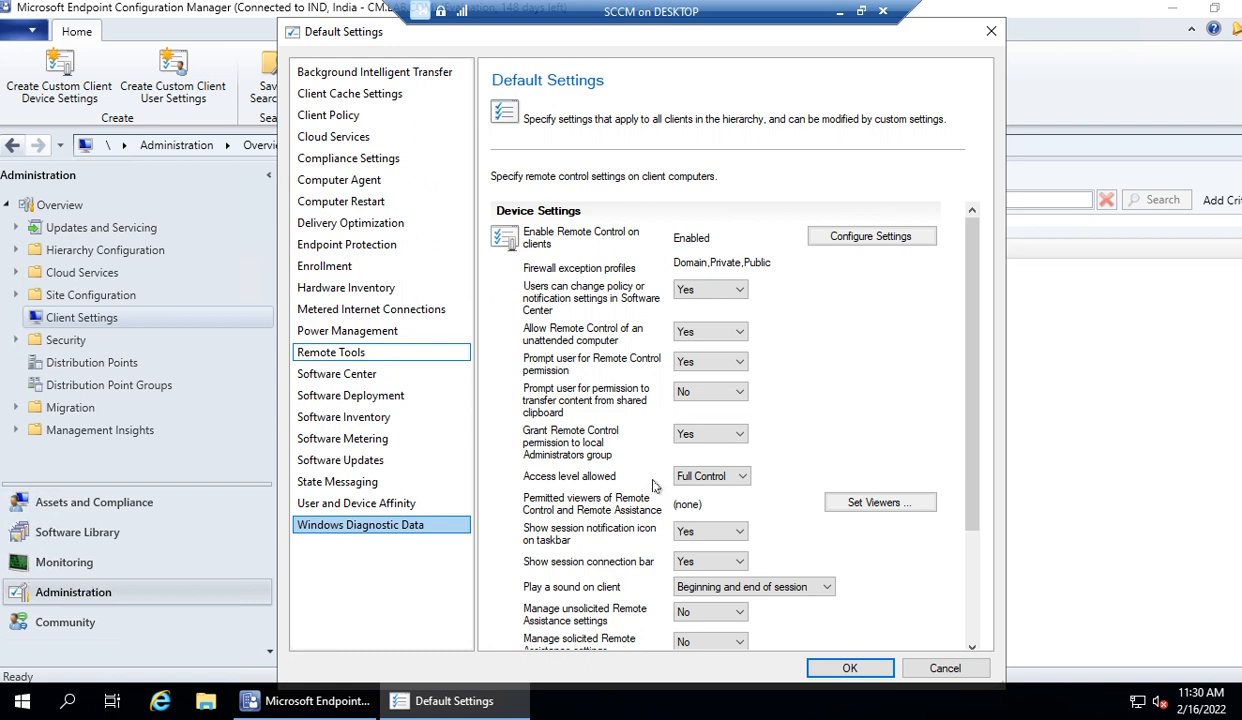
Try View Only as the access level allowed for Remote Control and set it back to Full Control
{"action": "left_click", "coordinate": [705, 476]}
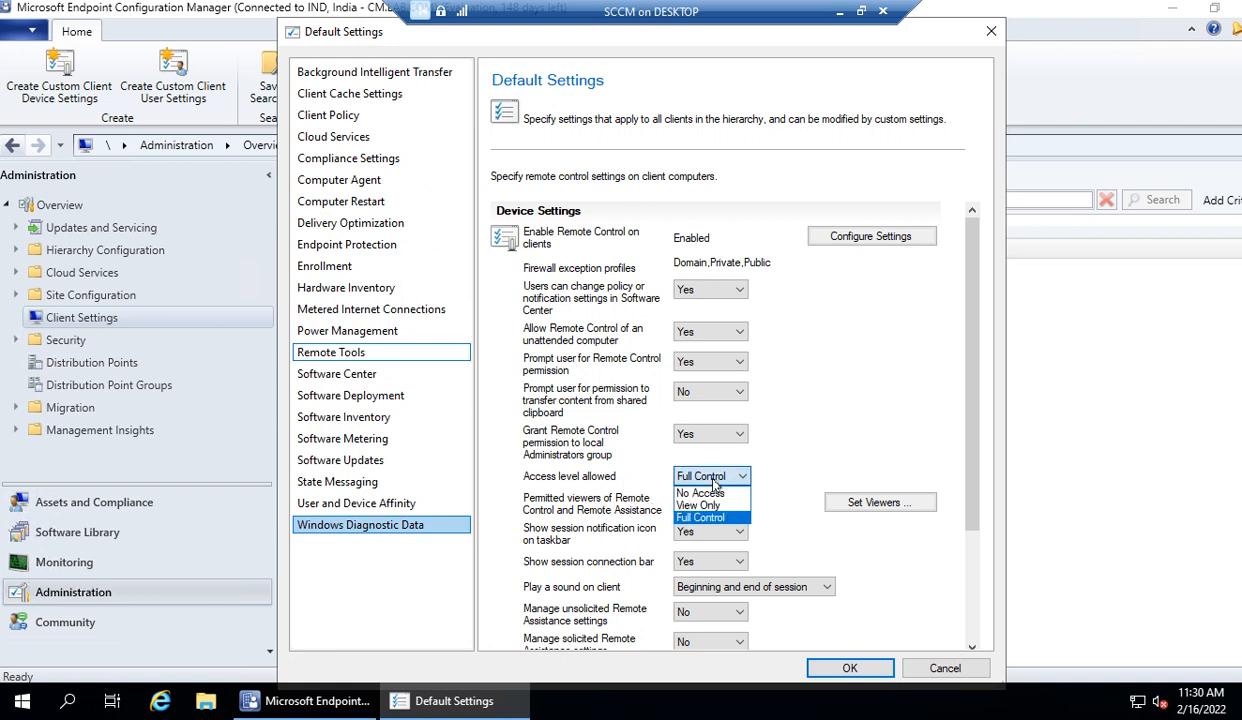
{"action": "left_click", "coordinate": [698, 505]}
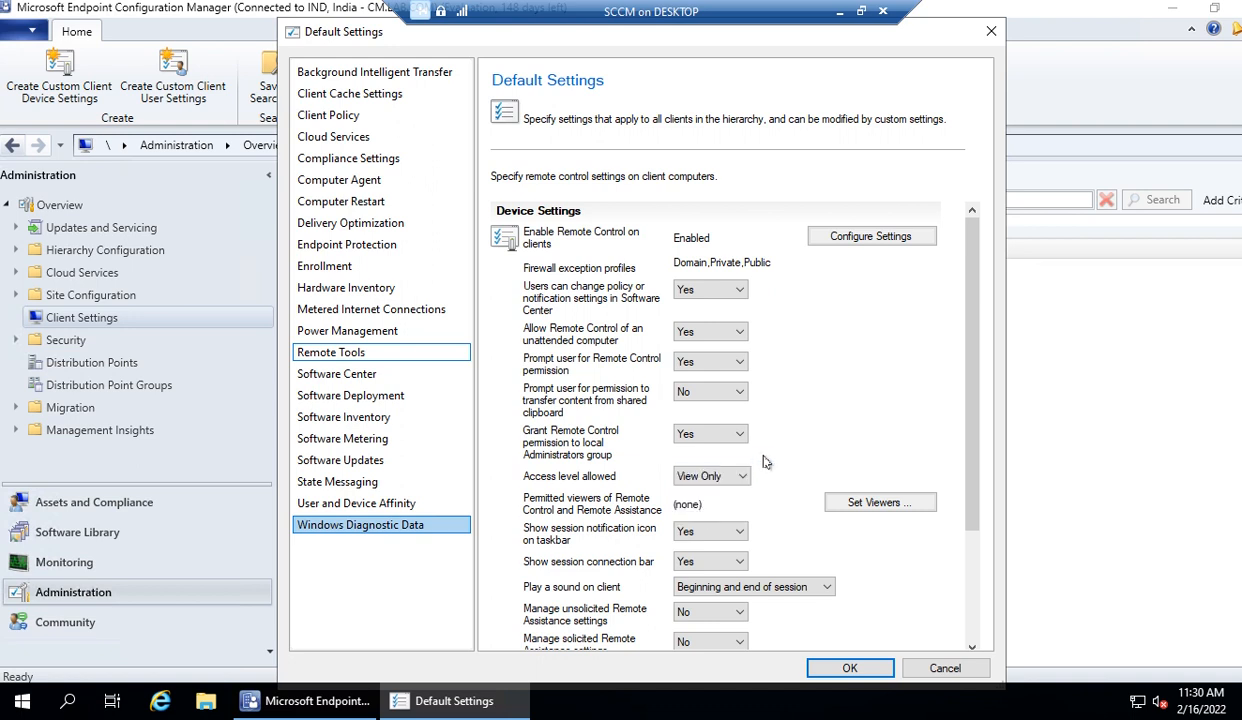
{"action": "left_click", "coordinate": [735, 477]}
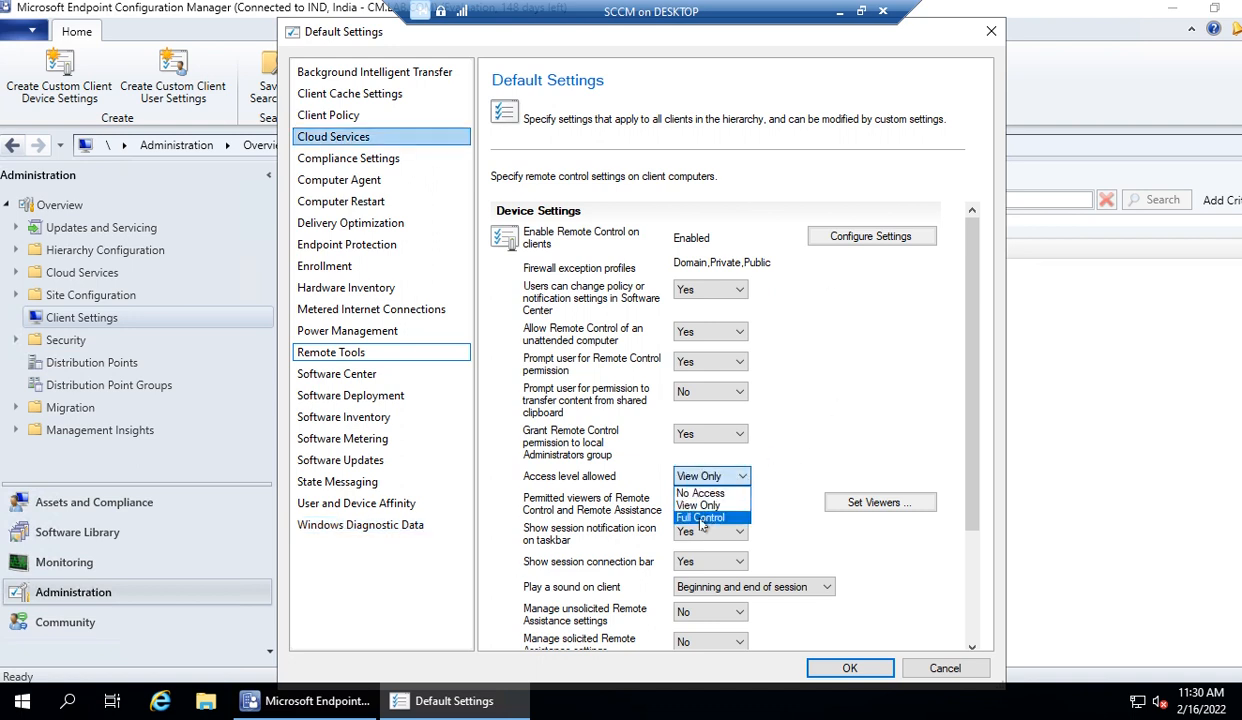
{"action": "left_click", "coordinate": [688, 512]}
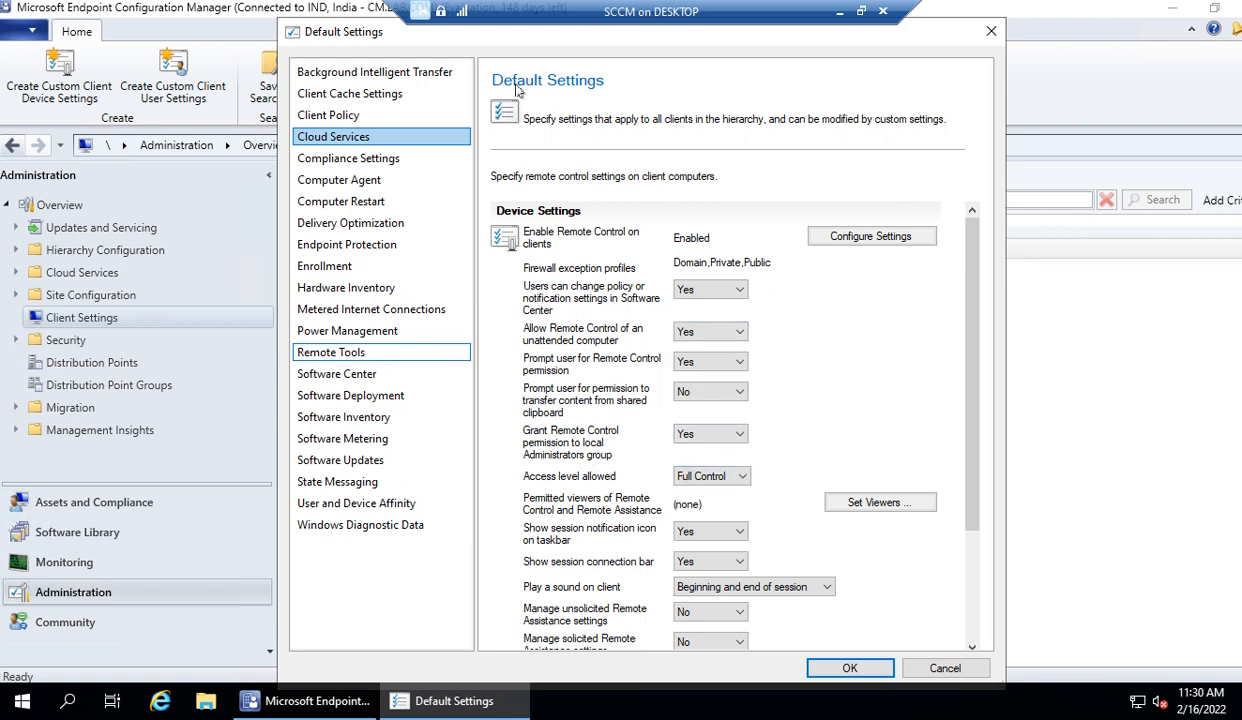
{"action": "scroll", "coordinate": [595, 459], "scroll_direction": "down", "scroll_amount": 3}
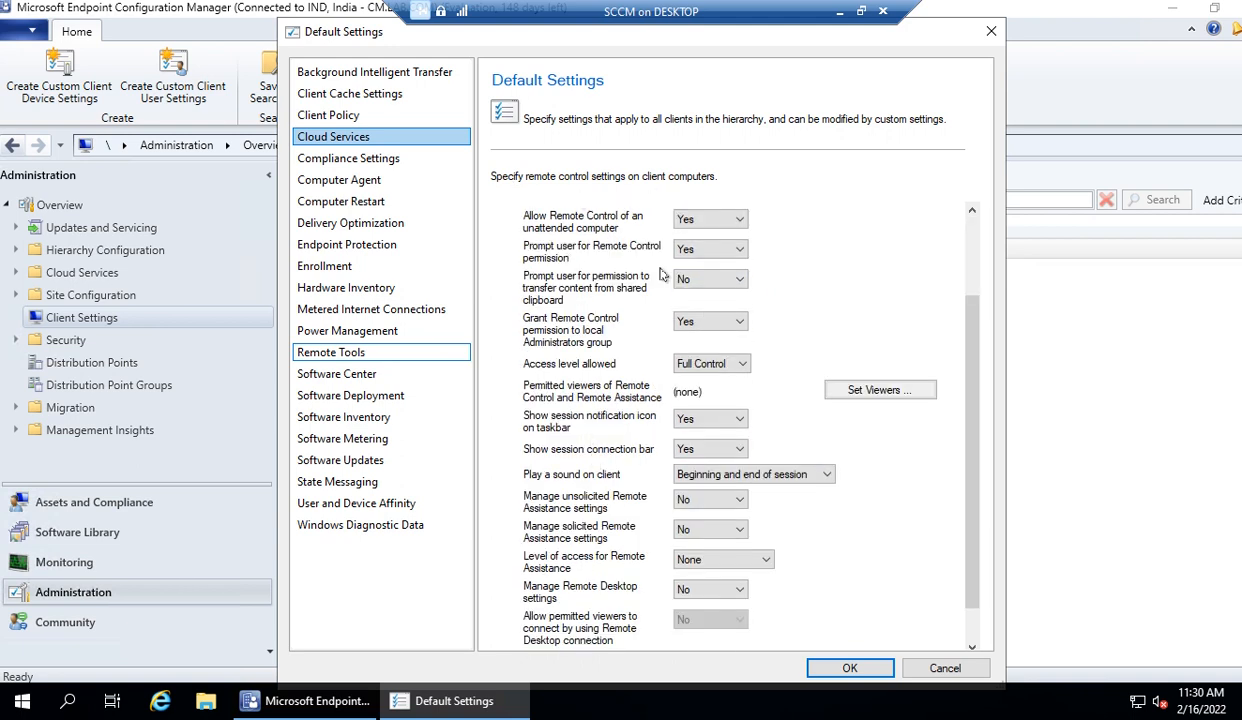
Switch the Remote Control access level to View Only and return it to Full Control
{"action": "left_click", "coordinate": [705, 364]}
{"action": "left_click", "coordinate": [700, 393]}
{"action": "left_click", "coordinate": [702, 364]}
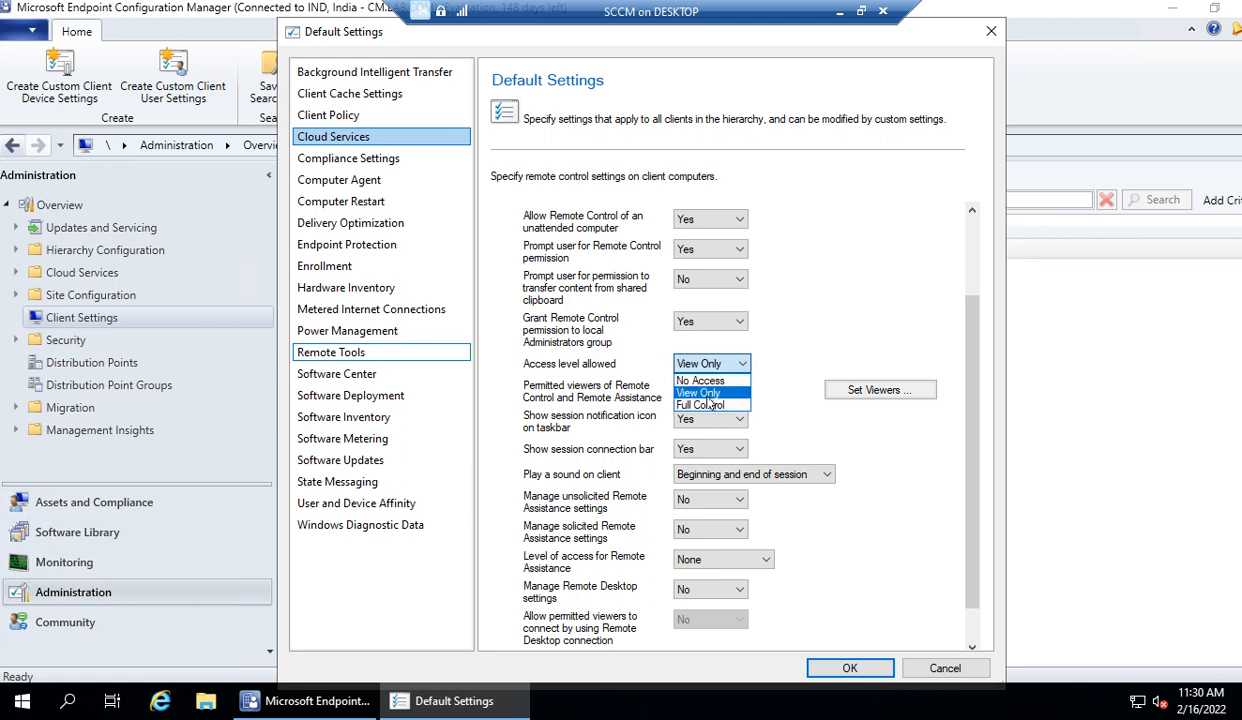
{"action": "left_click", "coordinate": [695, 405]}
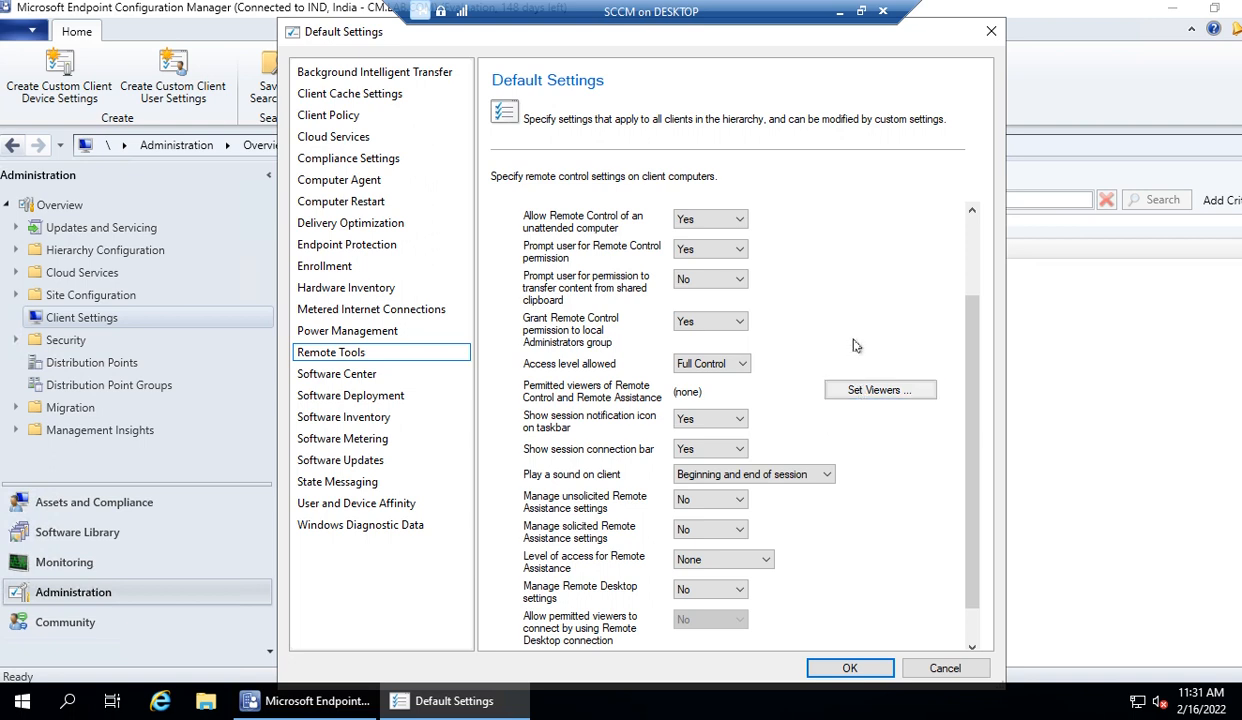
Start a new permitted viewer for Remote Control and Remote Assistance and list the users and groups in LAB.COM
{"action": "left_click", "coordinate": [868, 393]}
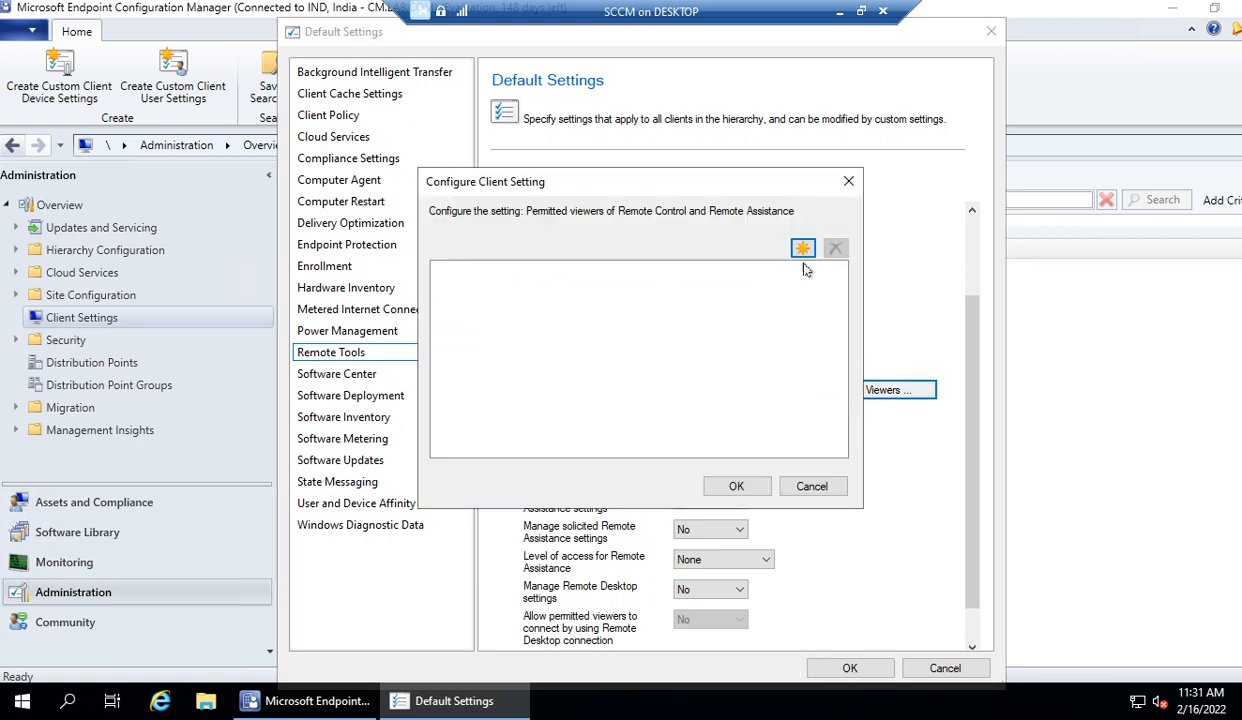
{"action": "left_click", "coordinate": [803, 250]}
{"action": "left_click", "coordinate": [430, 100]}
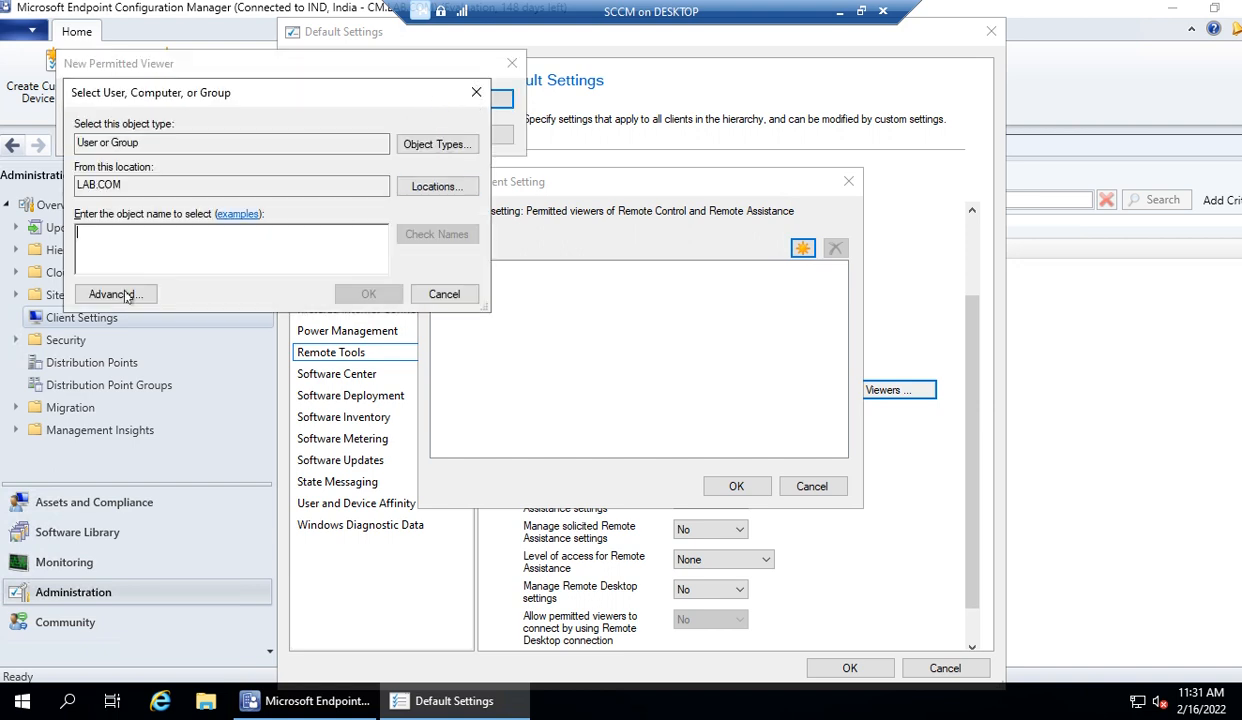
{"action": "left_click", "coordinate": [92, 294]}
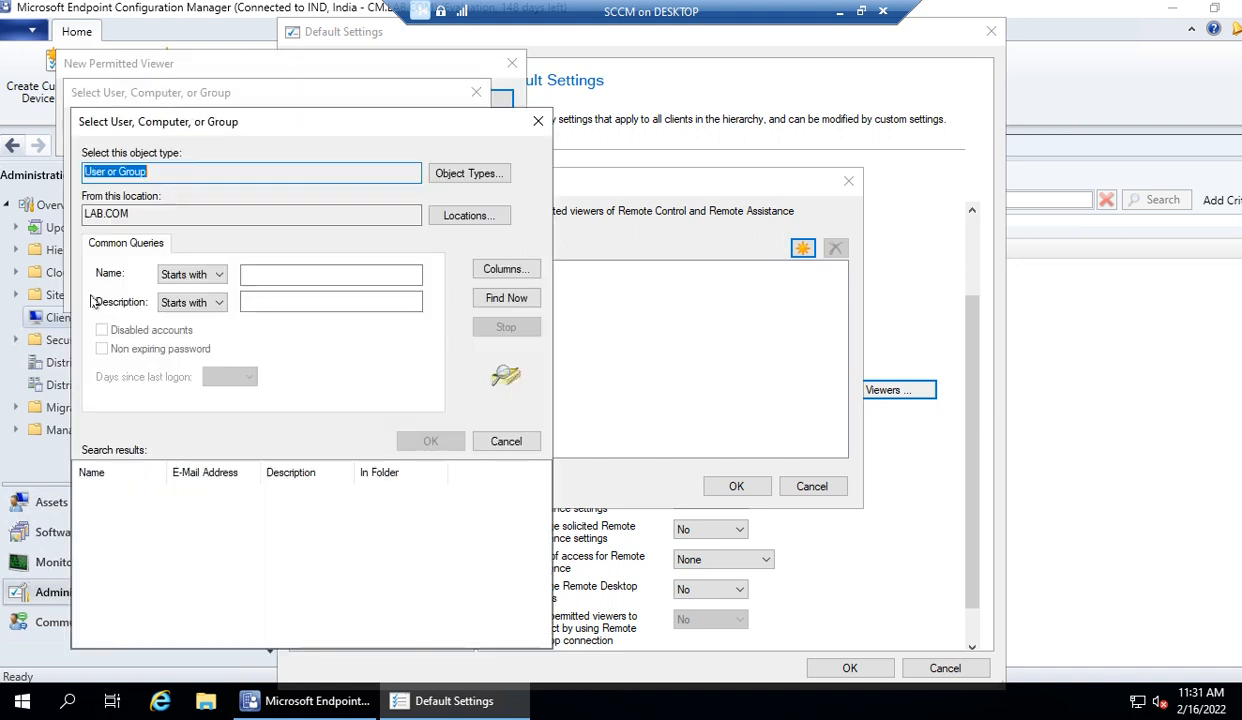
{"action": "left_click", "coordinate": [506, 298]}
{"action": "scroll", "coordinate": [378, 541], "scroll_direction": "down", "scroll_amount": 2}
{"action": "scroll", "coordinate": [360, 548], "scroll_direction": "down", "scroll_amount": 6}
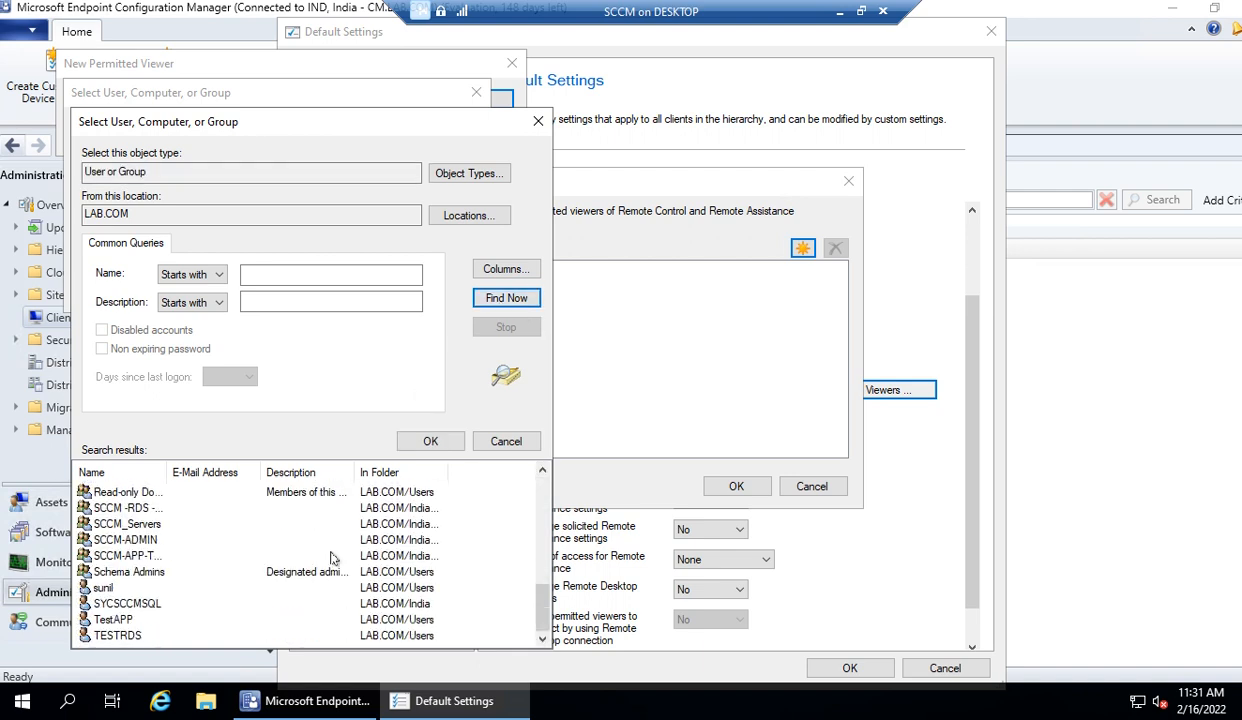
Add the SCCM -RDS -TEAM group as a permitted viewer and save the default client settings
{"action": "scroll", "coordinate": [333, 558], "scroll_direction": "up", "scroll_amount": 2}
{"action": "left_click_drag", "start_coordinate": [163, 472], "coordinate": [281, 465]}
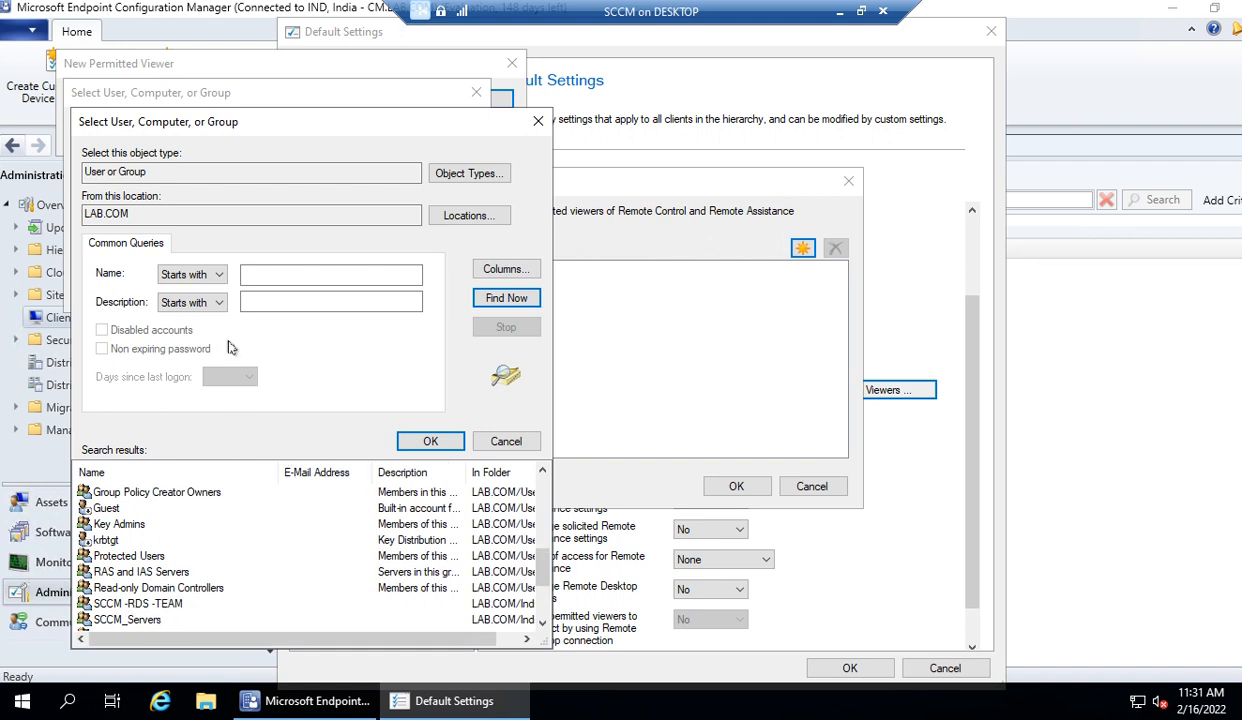
{"action": "left_click_drag", "start_coordinate": [257, 125], "coordinate": [389, 102]}
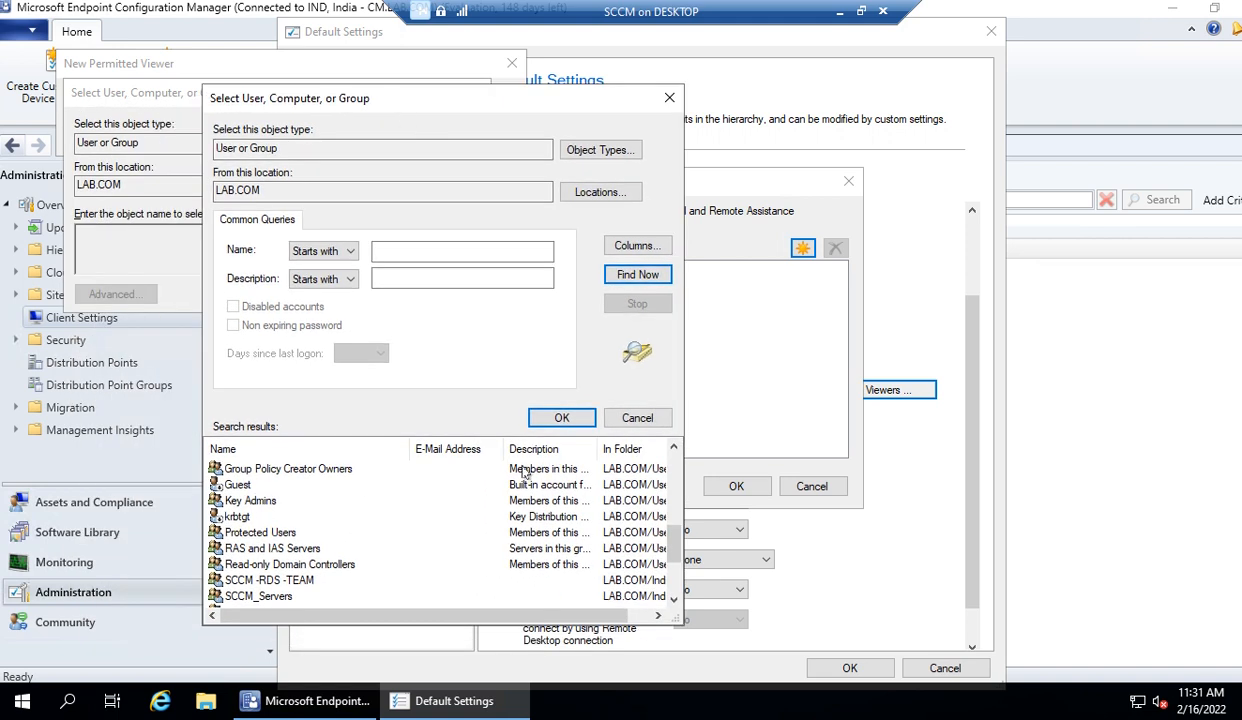
{"action": "left_click", "coordinate": [290, 585]}
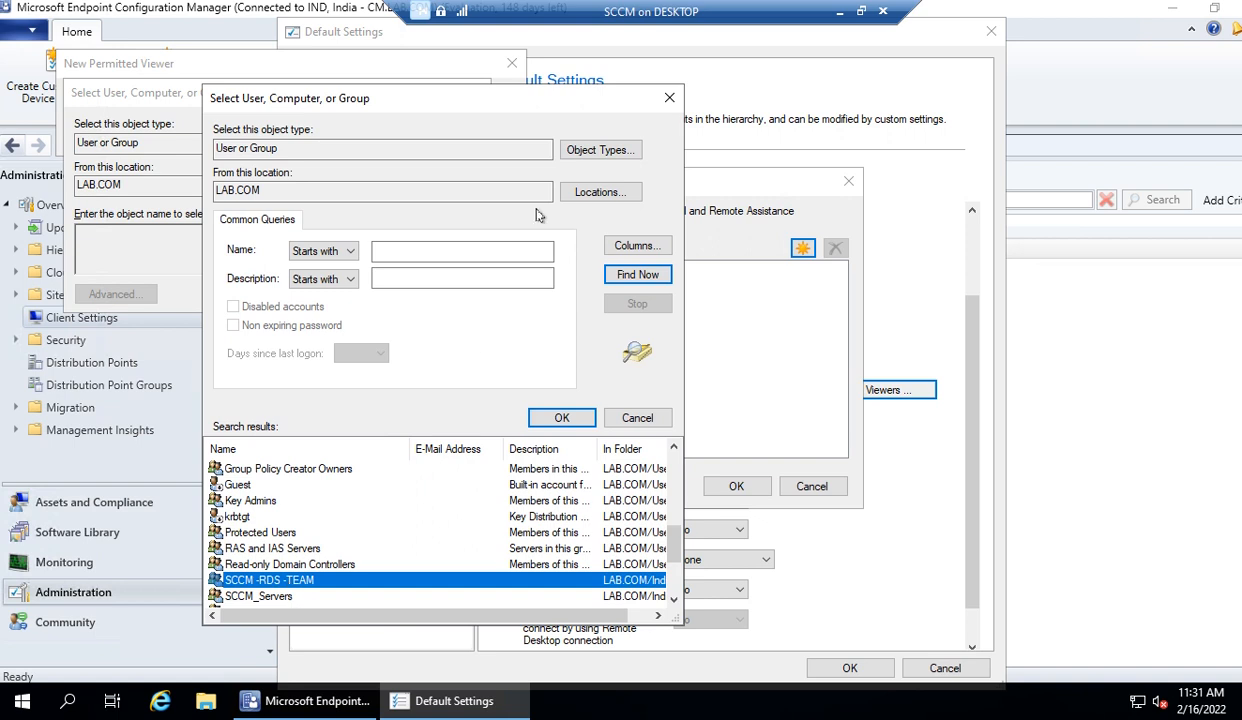
{"action": "left_click", "coordinate": [546, 414]}
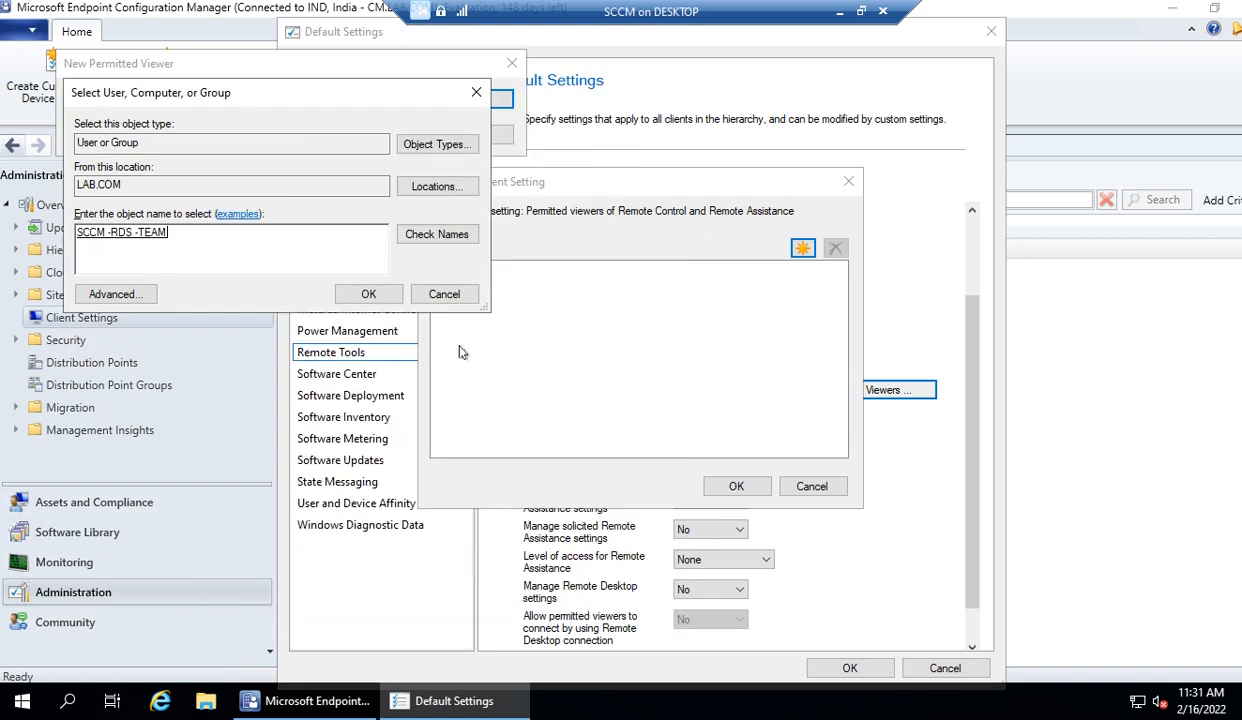
{"action": "left_click", "coordinate": [366, 294]}
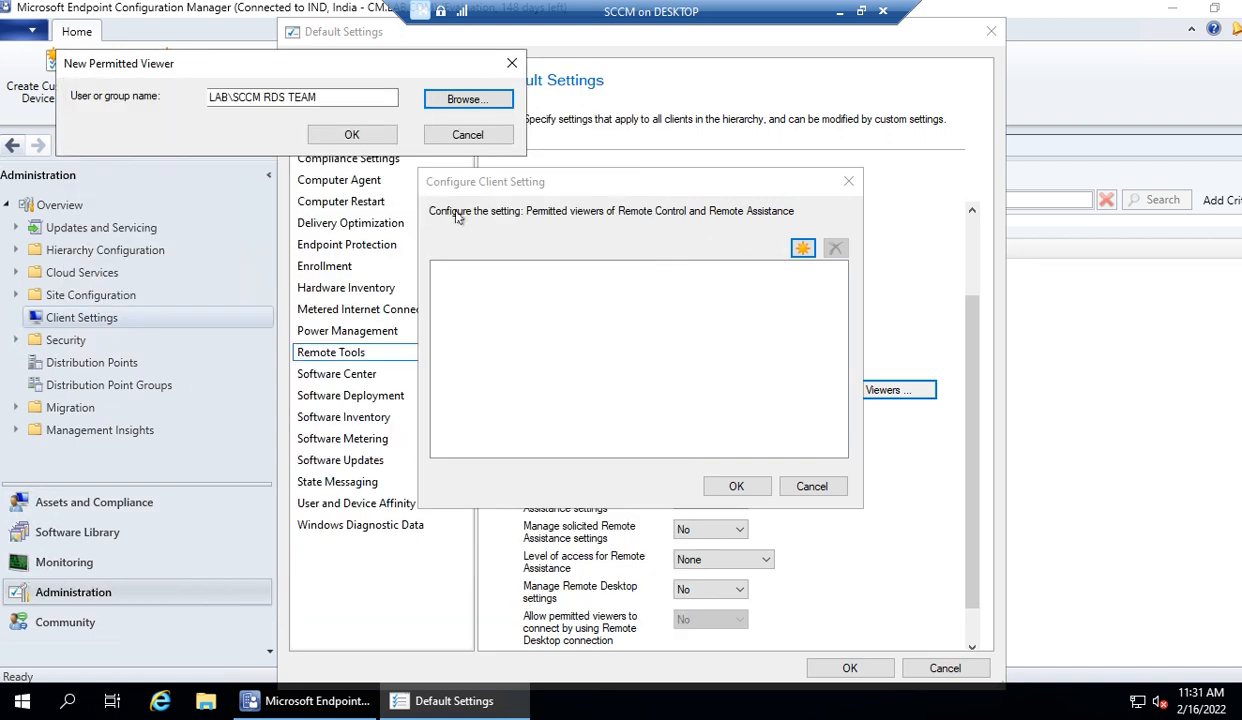
{"action": "left_click", "coordinate": [351, 133]}
{"action": "left_click", "coordinate": [737, 486]}
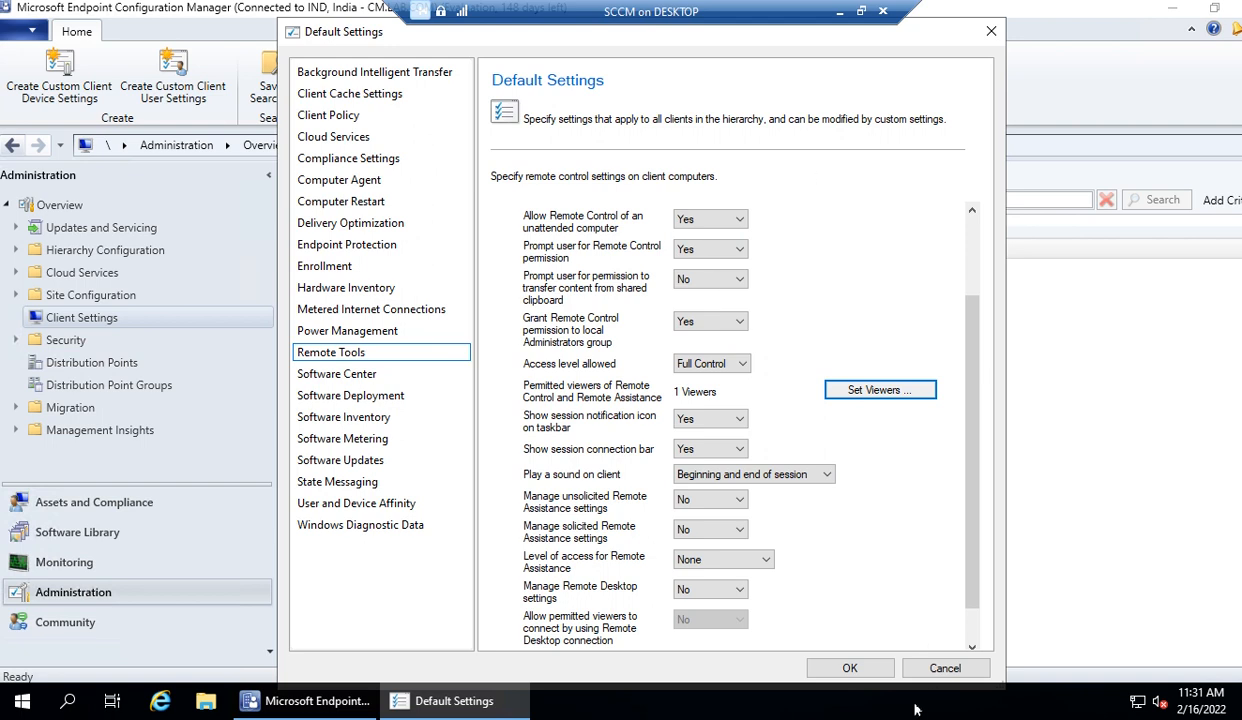
{"action": "left_click", "coordinate": [850, 668]}
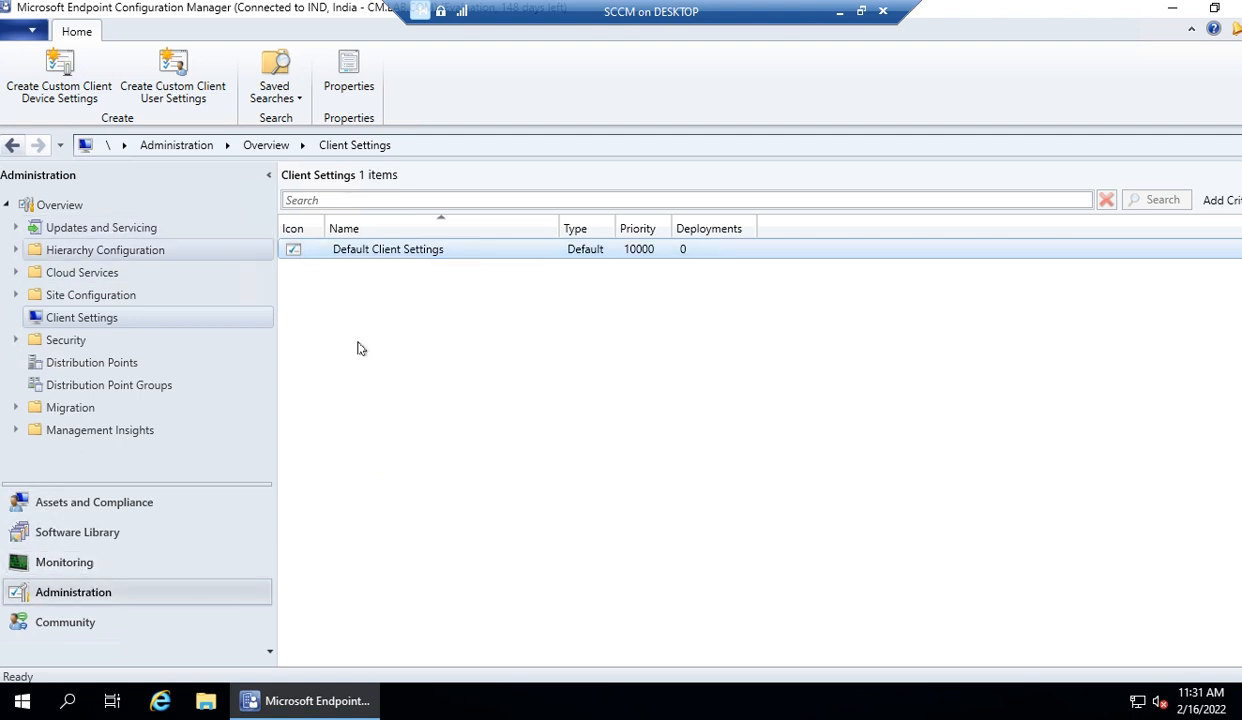
Examine the description of the Remote Tools Operator role among the security roles under Administration
{"action": "left_click", "coordinate": [89, 561]}
{"action": "left_click", "coordinate": [105, 592]}
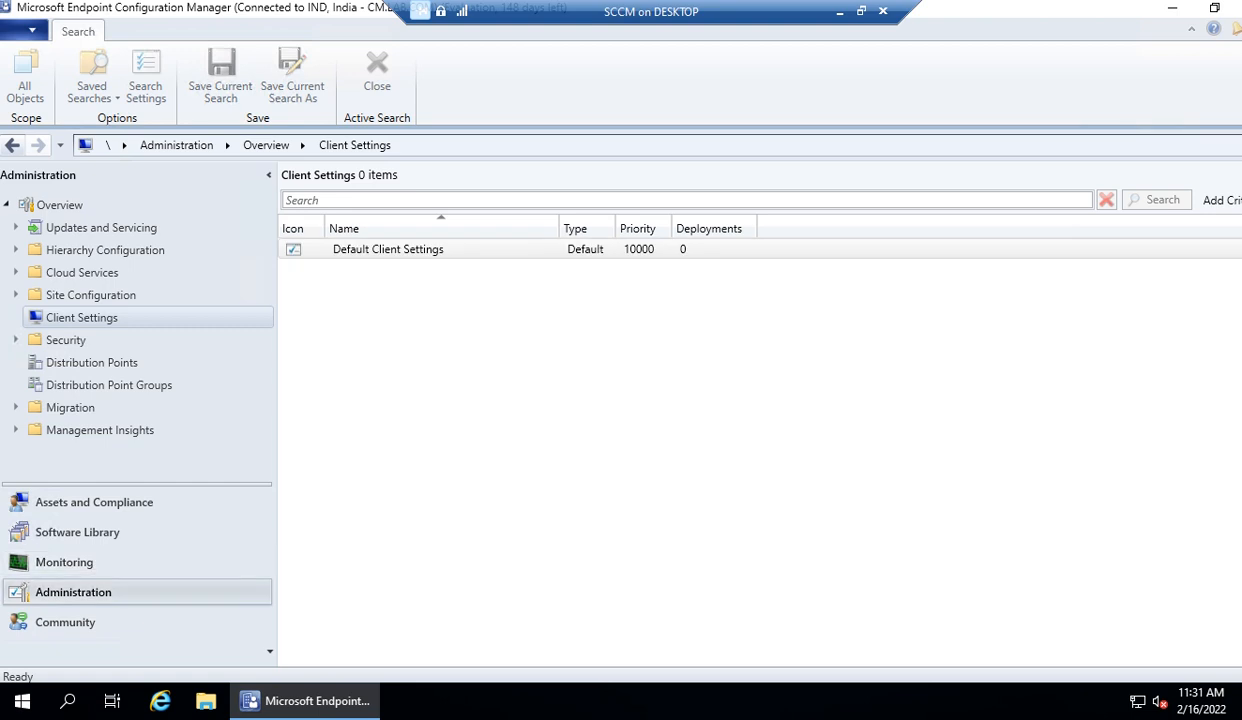
{"action": "left_click", "coordinate": [15, 340]}
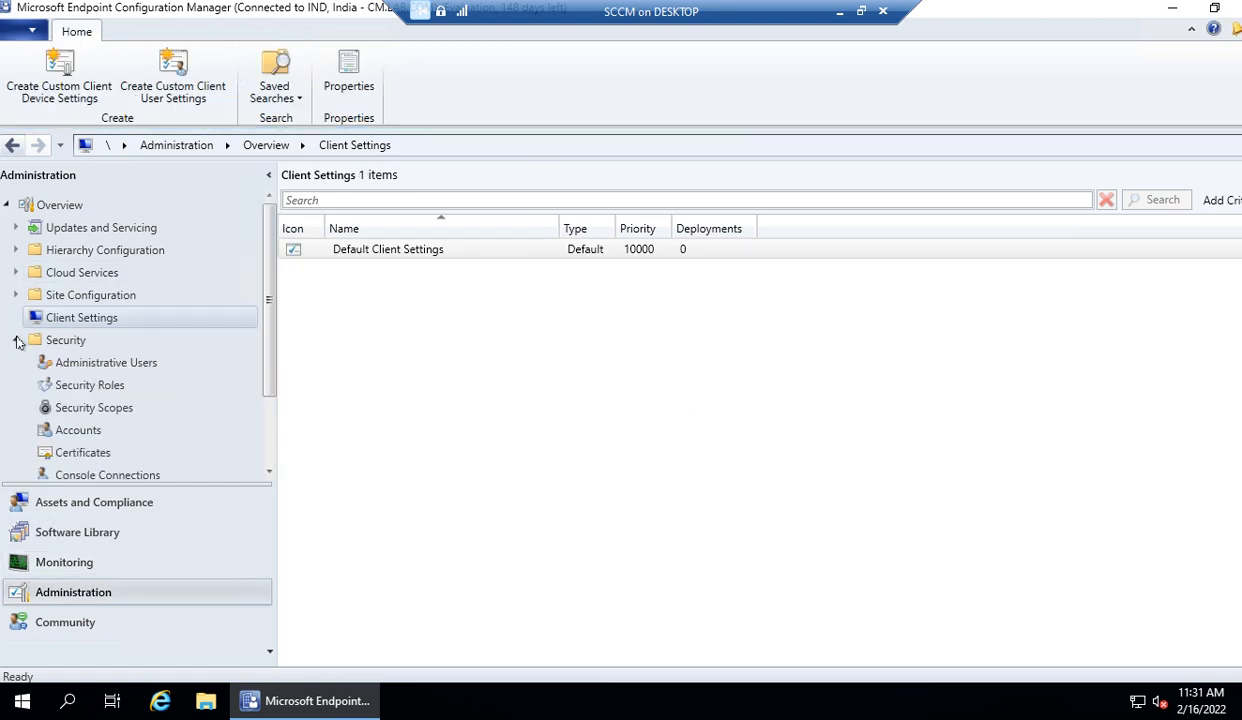
{"action": "left_click", "coordinate": [85, 388]}
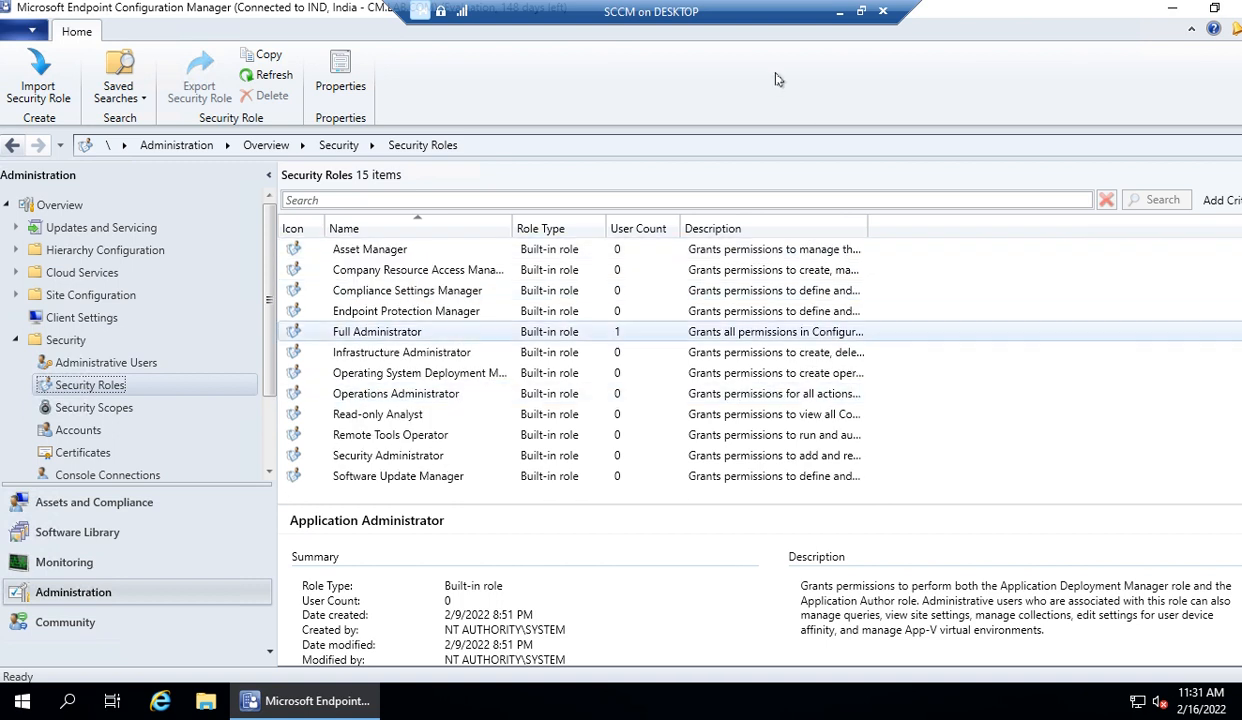
{"action": "left_click", "coordinate": [376, 436]}
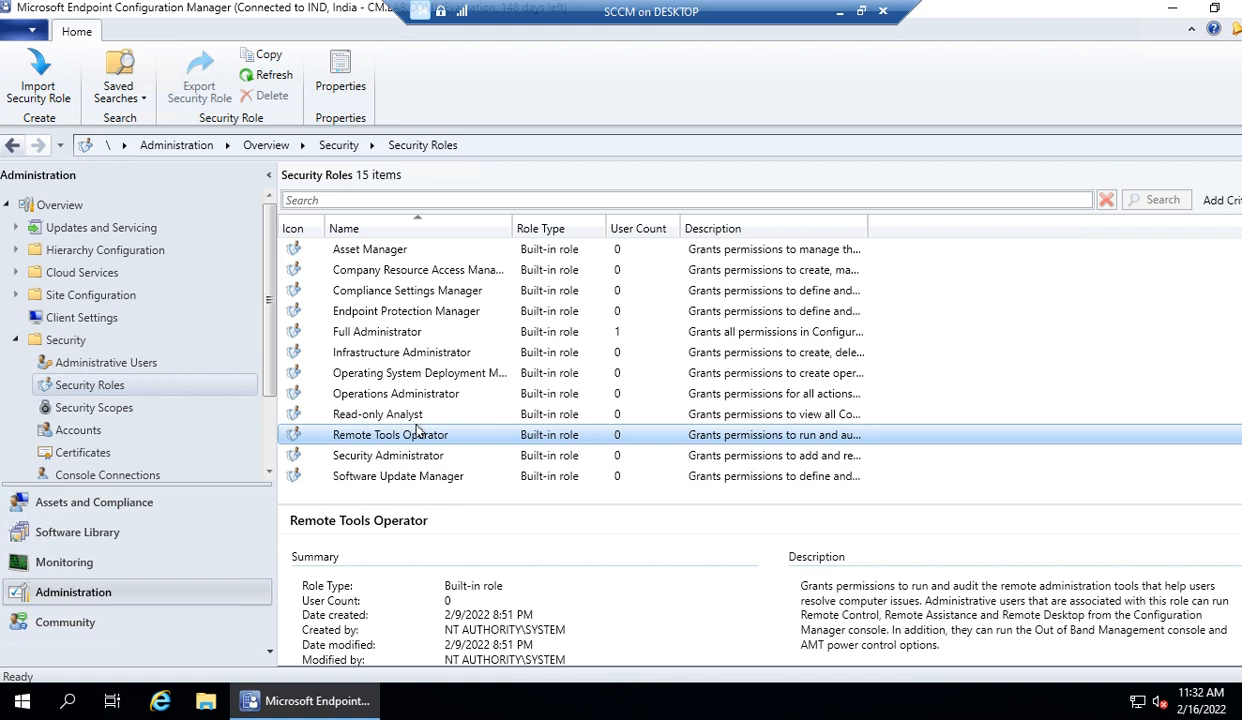
{"action": "left_click_drag", "start_coordinate": [868, 228], "coordinate": [1166, 223]}
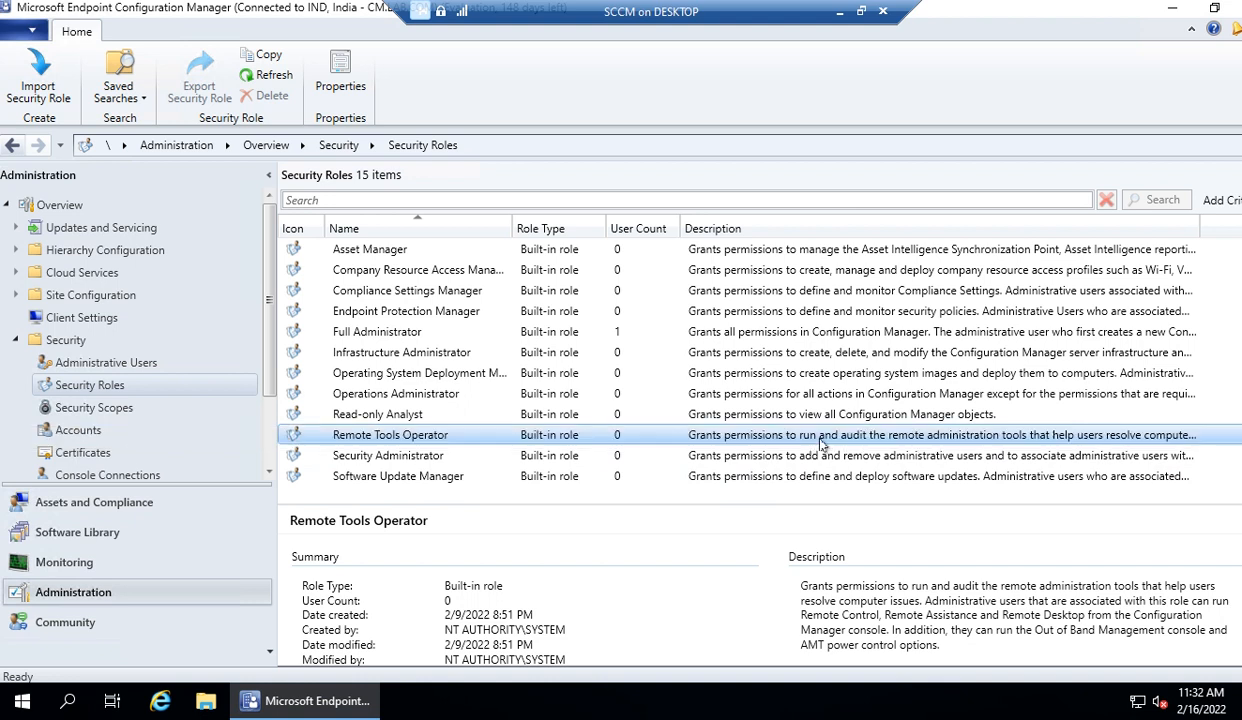
{"action": "left_click_drag", "start_coordinate": [809, 588], "coordinate": [940, 646]}
{"action": "right_click", "coordinate": [362, 441]}
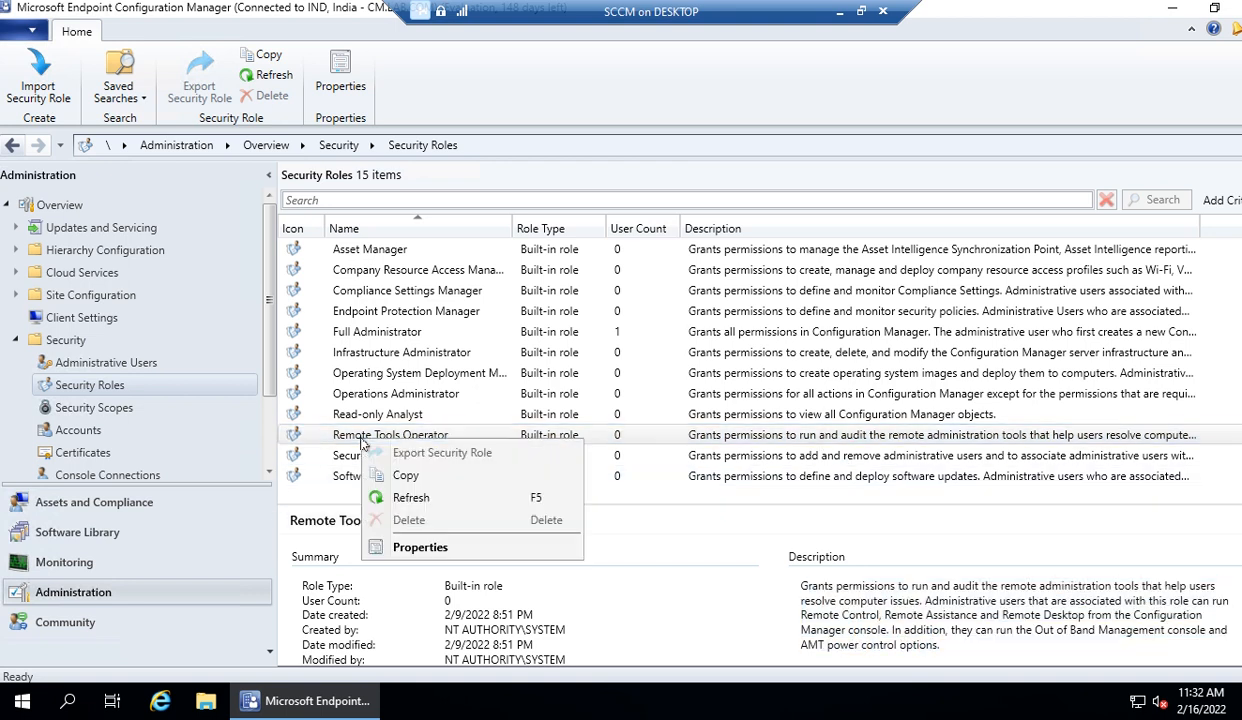
{"action": "key", "text": "Escape"}
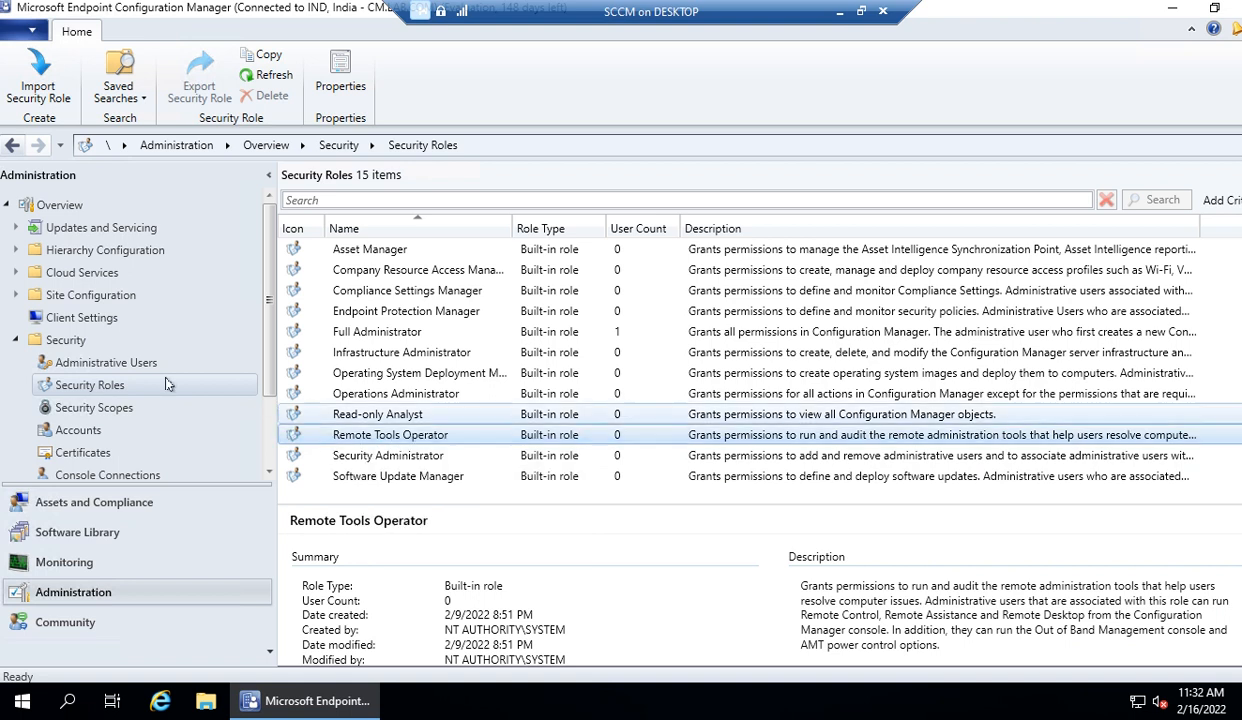
Start adding a new user or group to the Administrative Users under Security
{"action": "left_click", "coordinate": [106, 360]}
{"action": "right_click", "coordinate": [323, 294]}
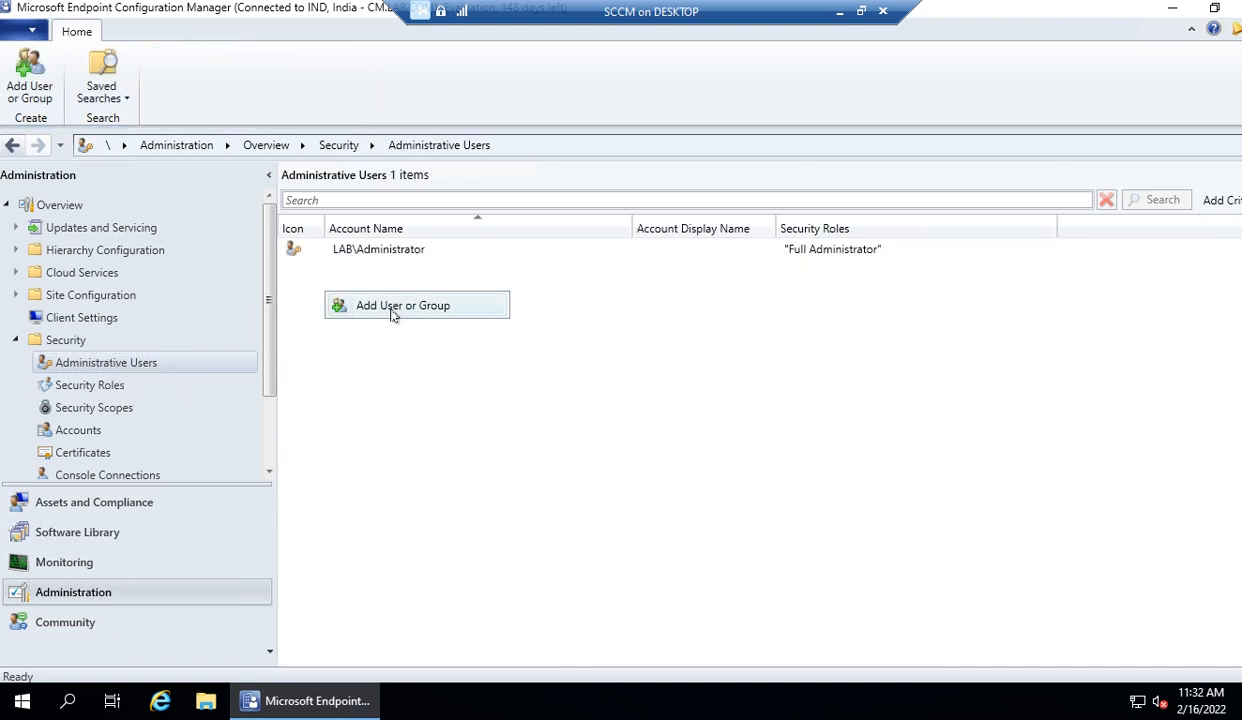
{"action": "left_click", "coordinate": [397, 307]}
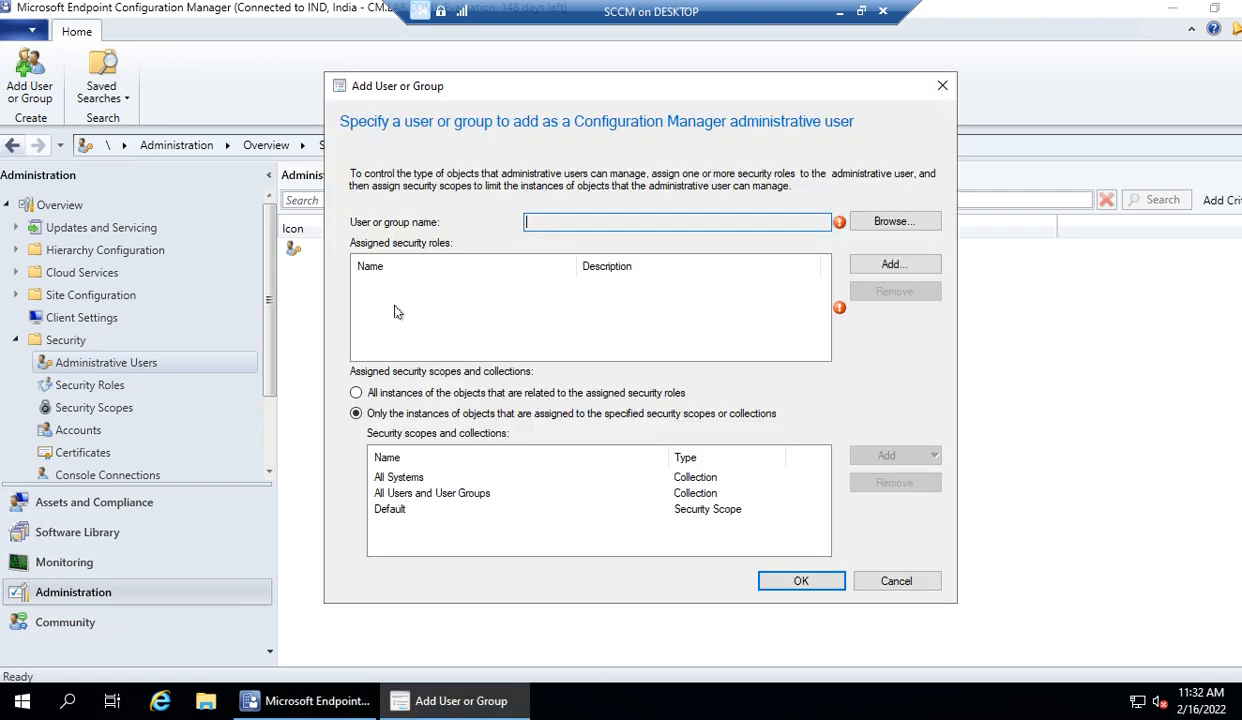
Find the SCCM -RDS -TEAM group in LAB.COM and select it as the new administrative user
{"action": "left_click", "coordinate": [900, 219]}
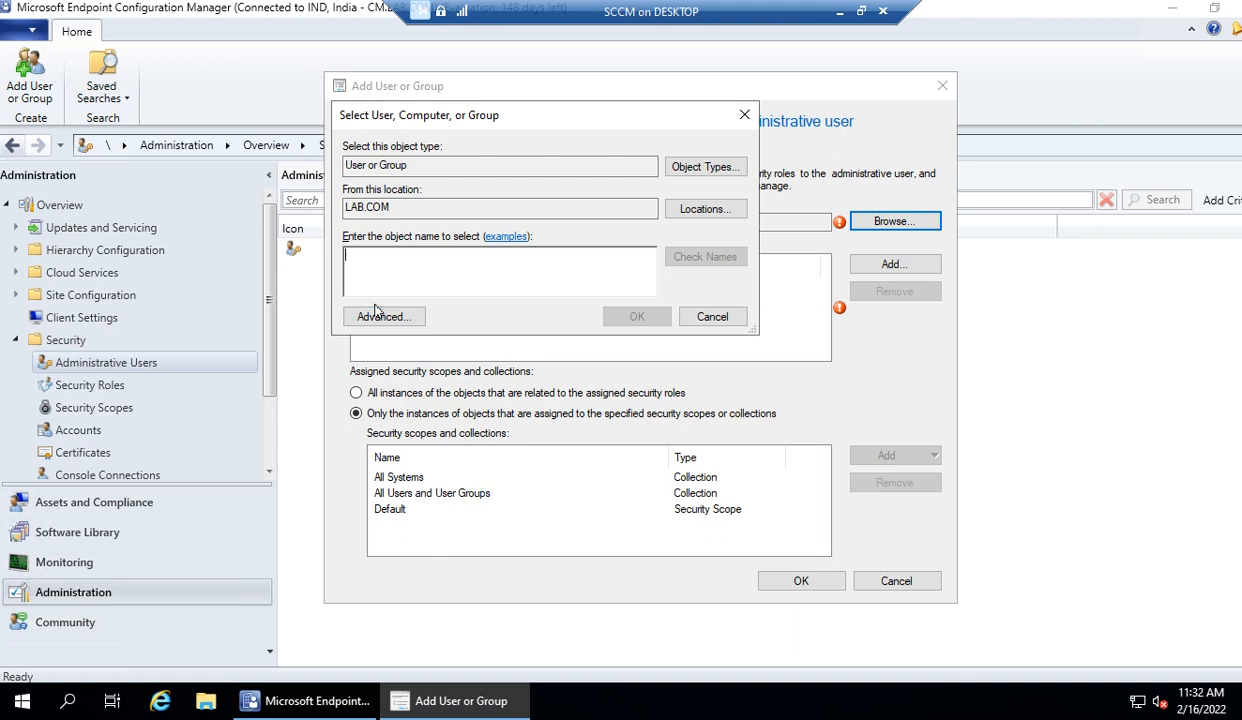
{"action": "left_click", "coordinate": [380, 316]}
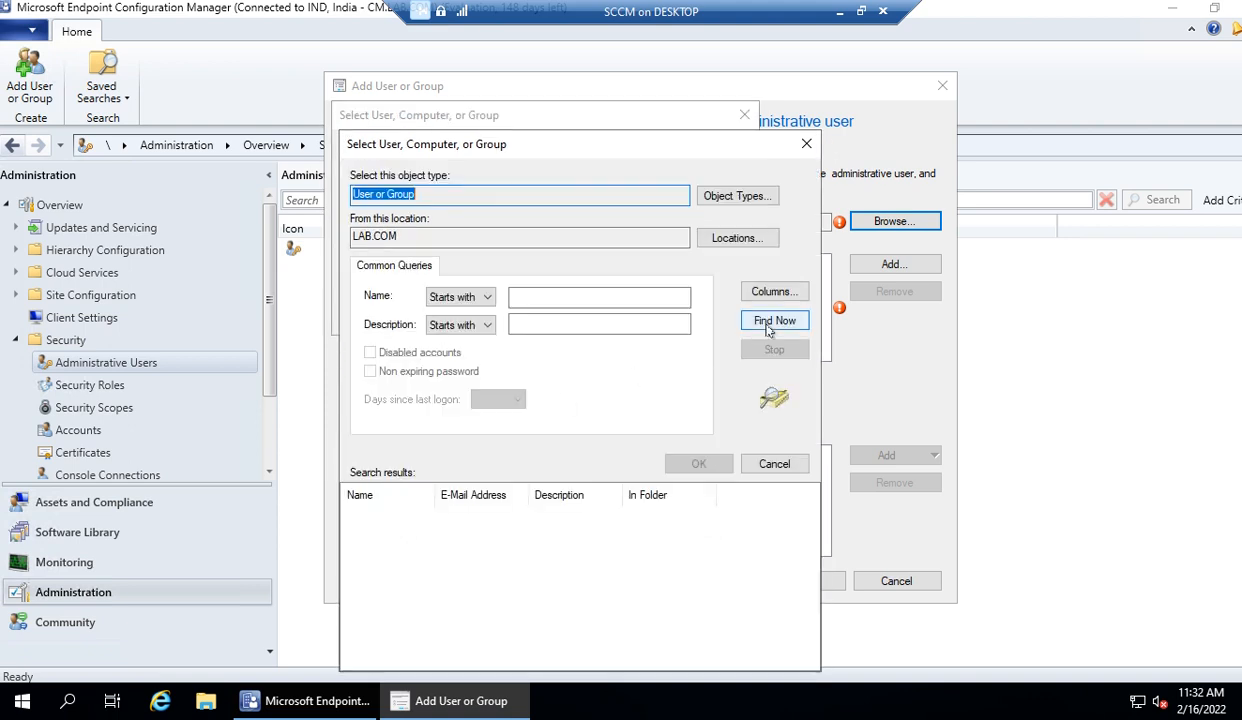
{"action": "left_click", "coordinate": [775, 321]}
{"action": "scroll", "coordinate": [578, 530], "scroll_direction": "down", "scroll_amount": 5}
{"action": "scroll", "coordinate": [580, 545], "scroll_direction": "down", "scroll_amount": 3}
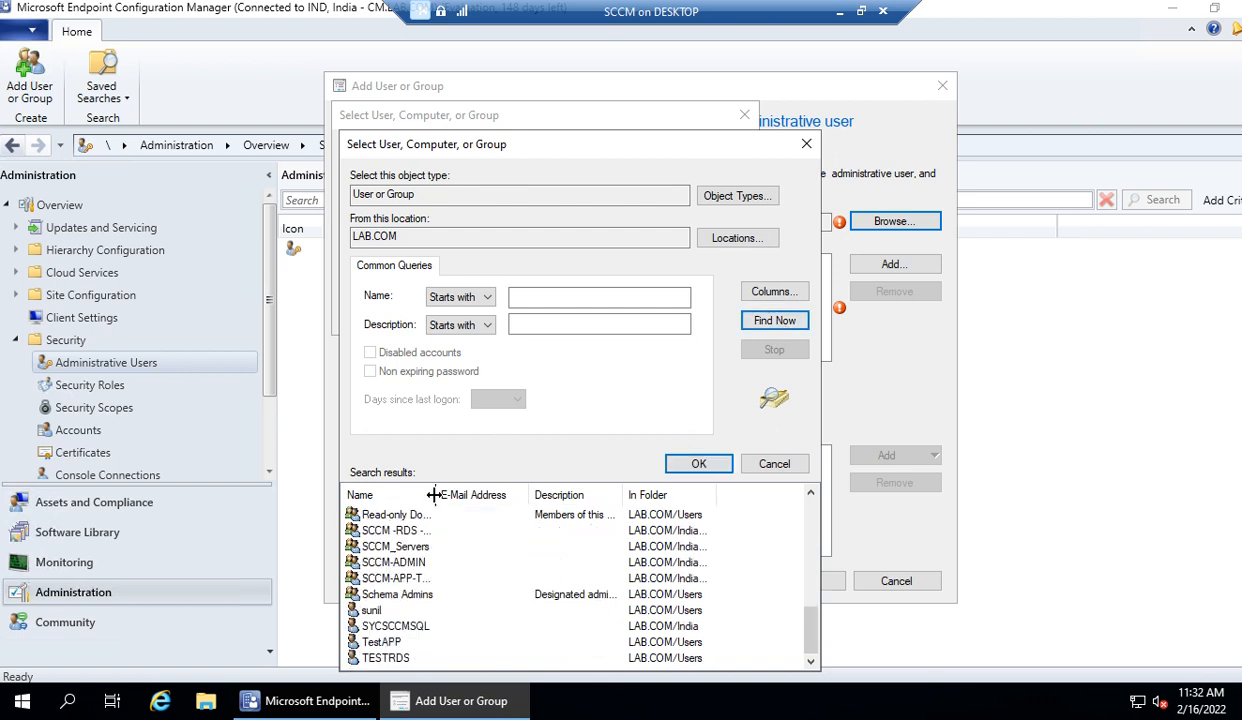
{"action": "left_click_drag", "start_coordinate": [435, 500], "coordinate": [518, 500]}
{"action": "double_click", "coordinate": [424, 530]}
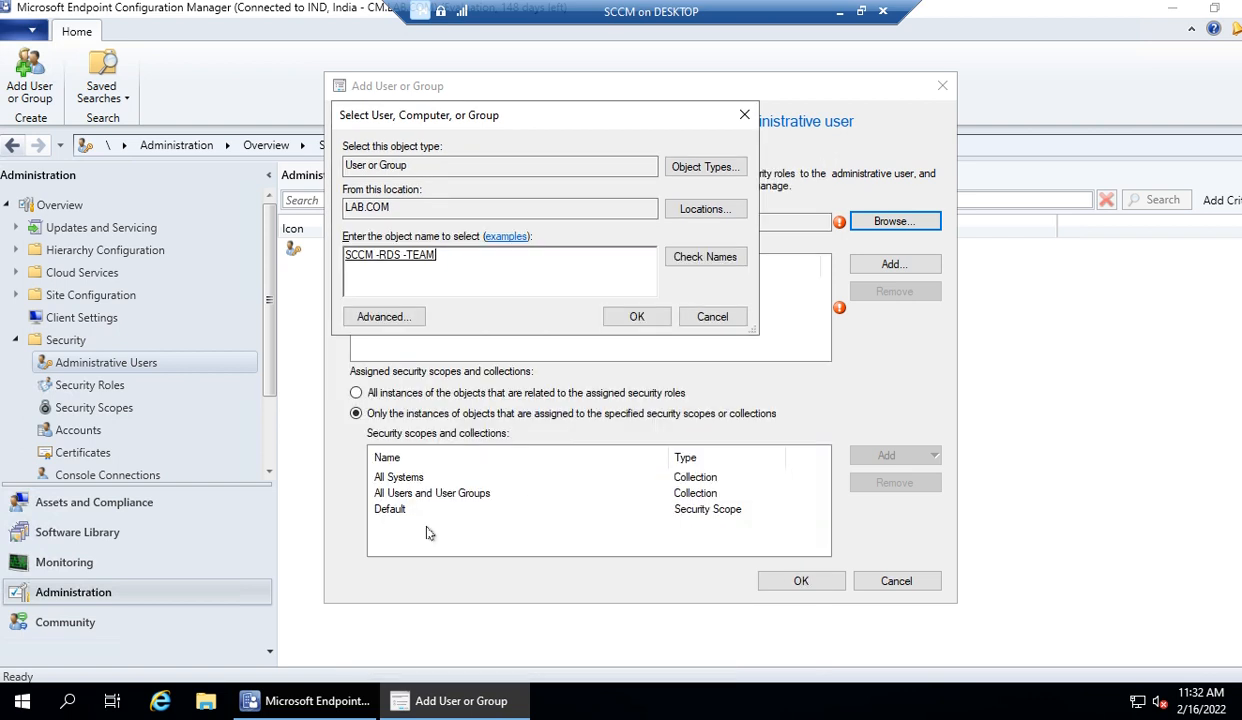
{"action": "left_click", "coordinate": [637, 316]}
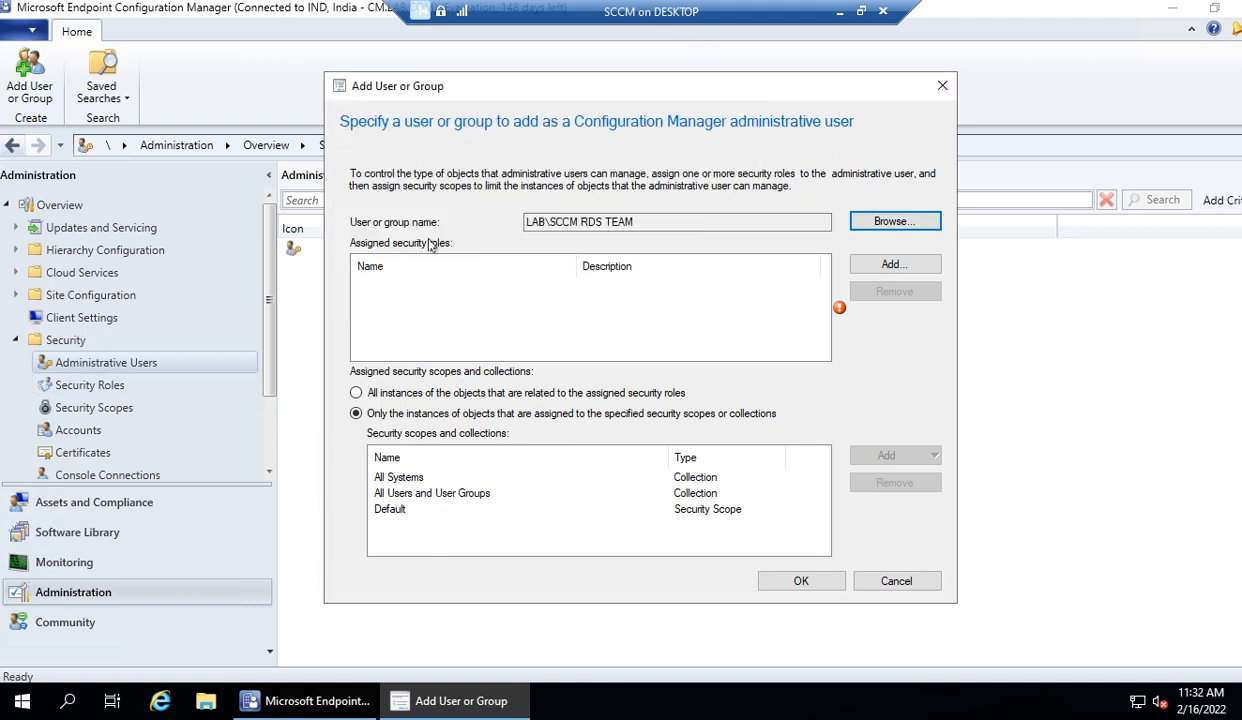
Assign the Remote Tools Operator security role to the group, keep the default scopes and collections, and confirm the new administrative user
{"action": "left_click", "coordinate": [886, 268]}
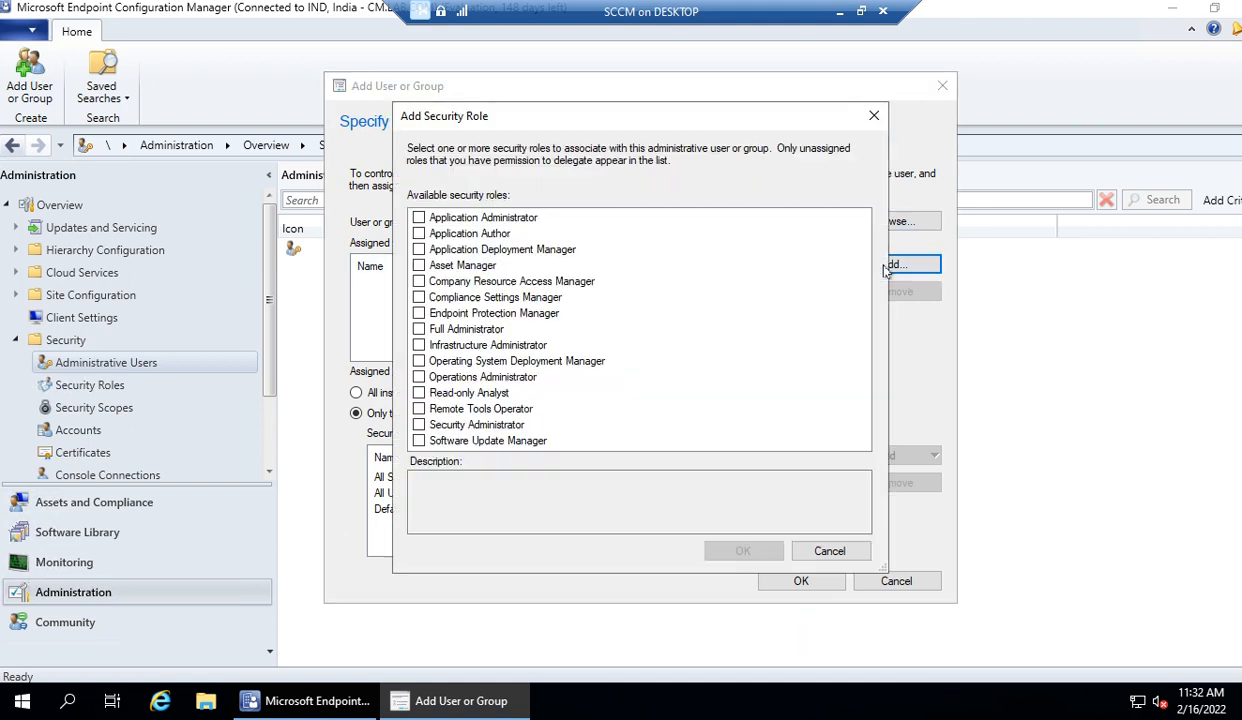
{"action": "left_click", "coordinate": [419, 409]}
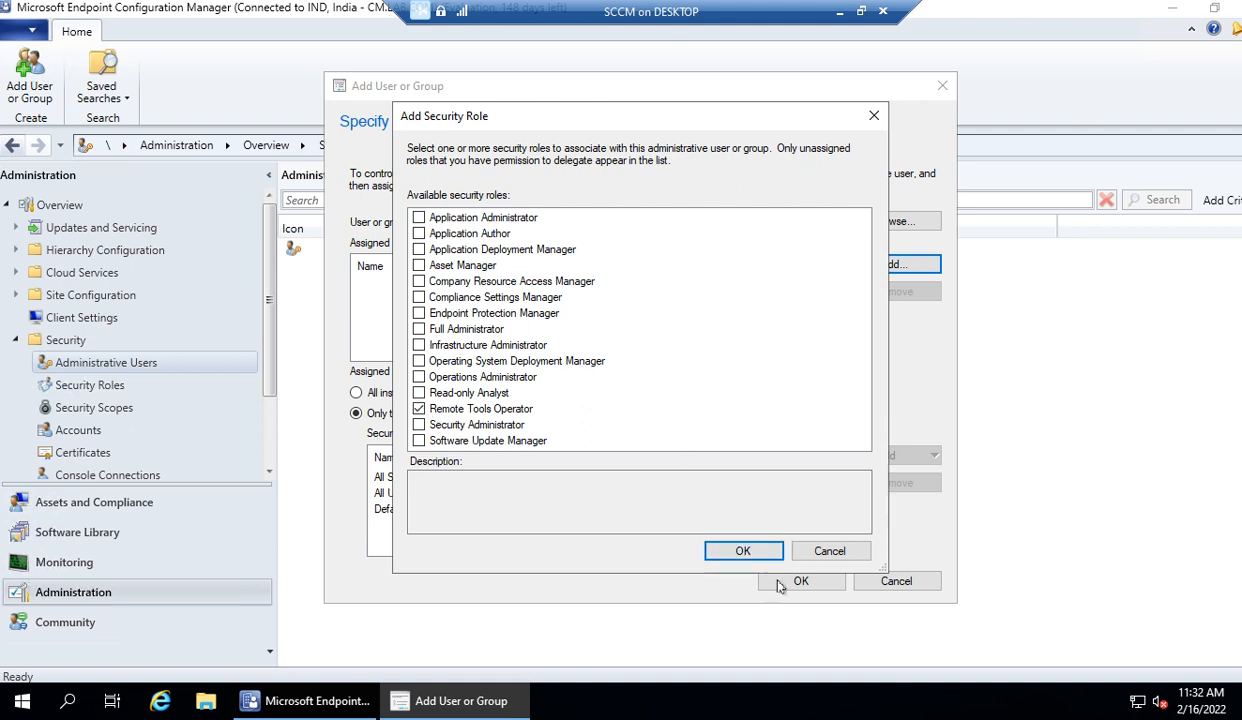
{"action": "left_click", "coordinate": [740, 551]}
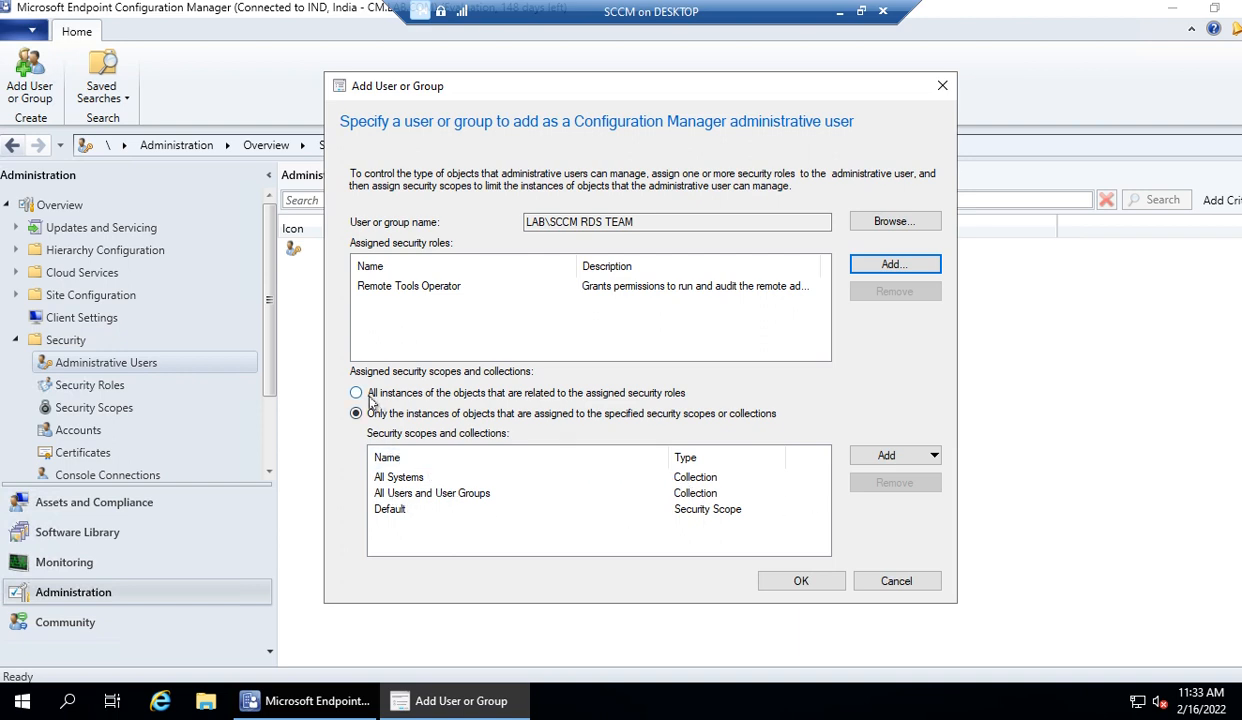
{"action": "left_click", "coordinate": [890, 460]}
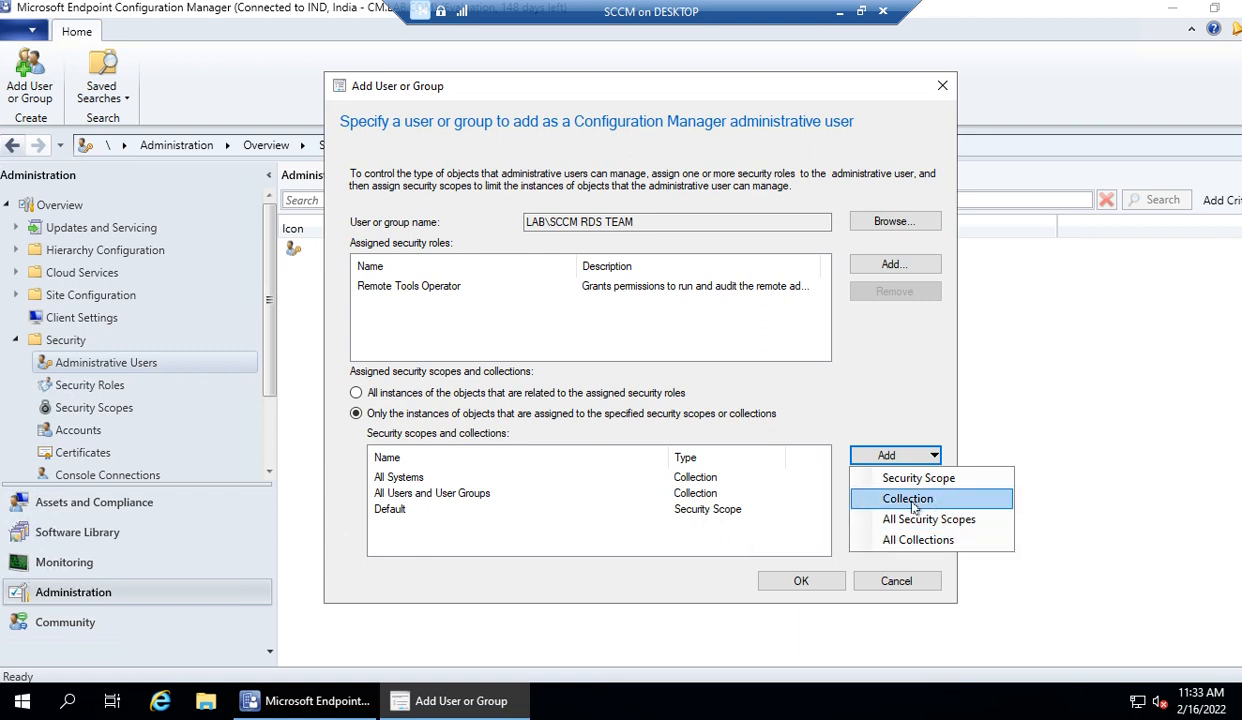
{"action": "left_click", "coordinate": [655, 551]}
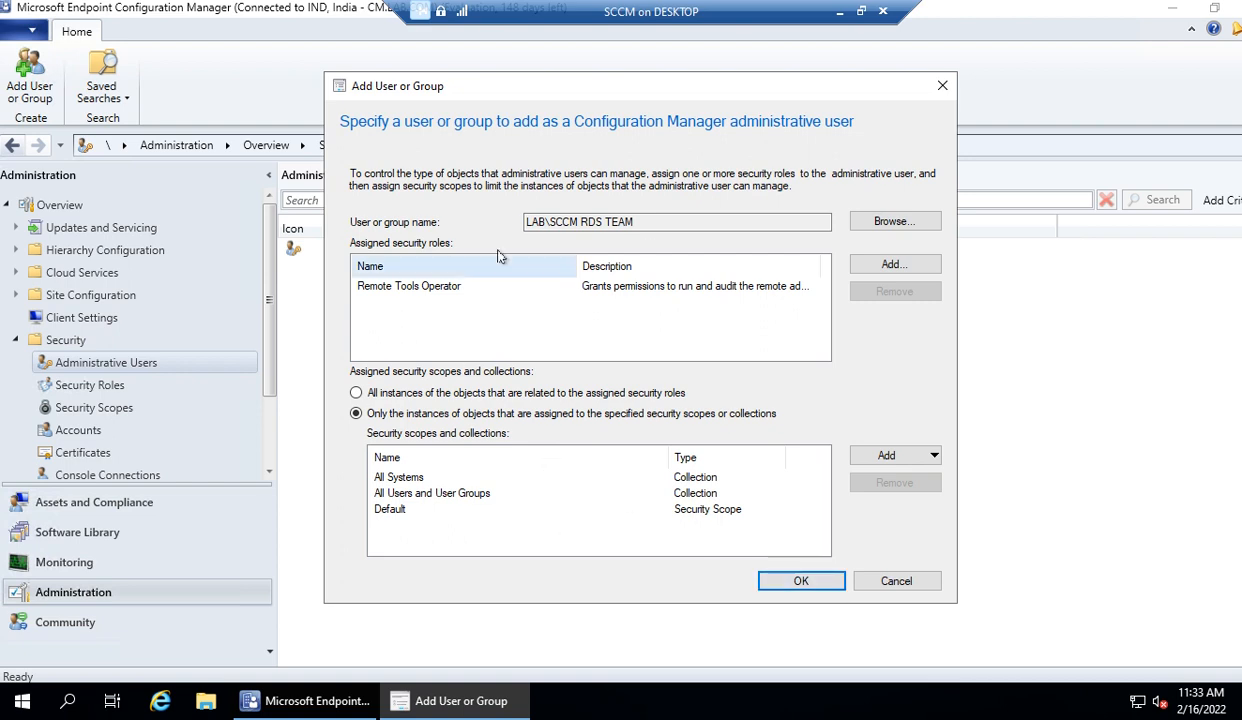
{"action": "left_click", "coordinate": [775, 586]}
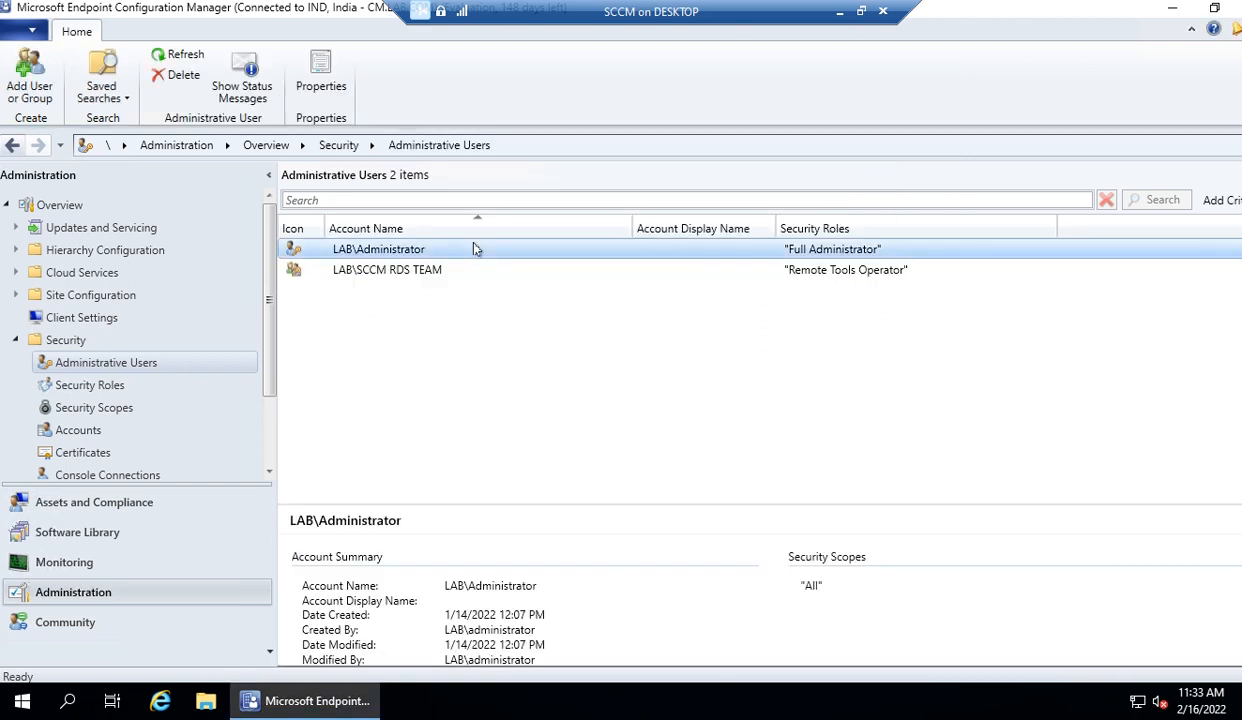
Check the roles in the Administrative Users list and the Remote Tools Operator user count in Security Roles
{"action": "left_click", "coordinate": [437, 270]}
{"action": "left_click", "coordinate": [388, 249]}
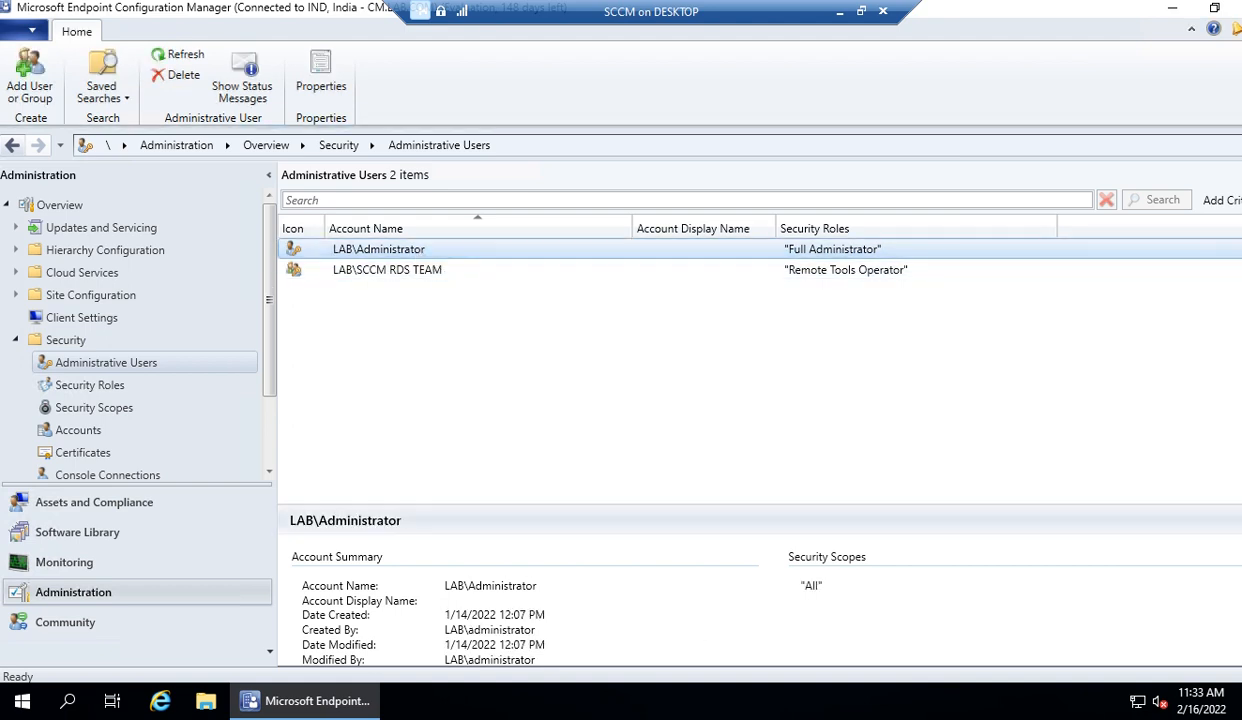
{"action": "left_click", "coordinate": [101, 389]}
{"action": "scroll", "coordinate": [640, 435], "scroll_direction": "down", "scroll_amount": 1}
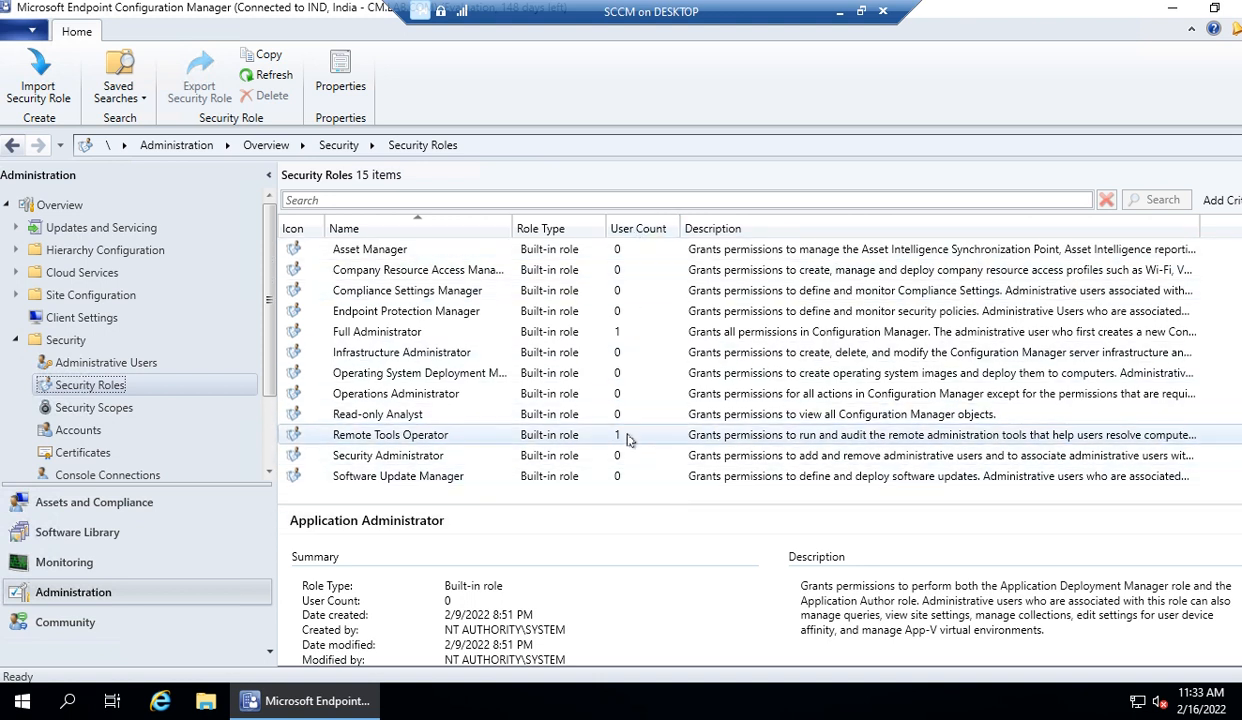
Select the Remote Tools Operator role in Security Roles and examine its user count and summary
{"action": "scroll", "coordinate": [628, 440], "scroll_direction": "up", "scroll_amount": 1}
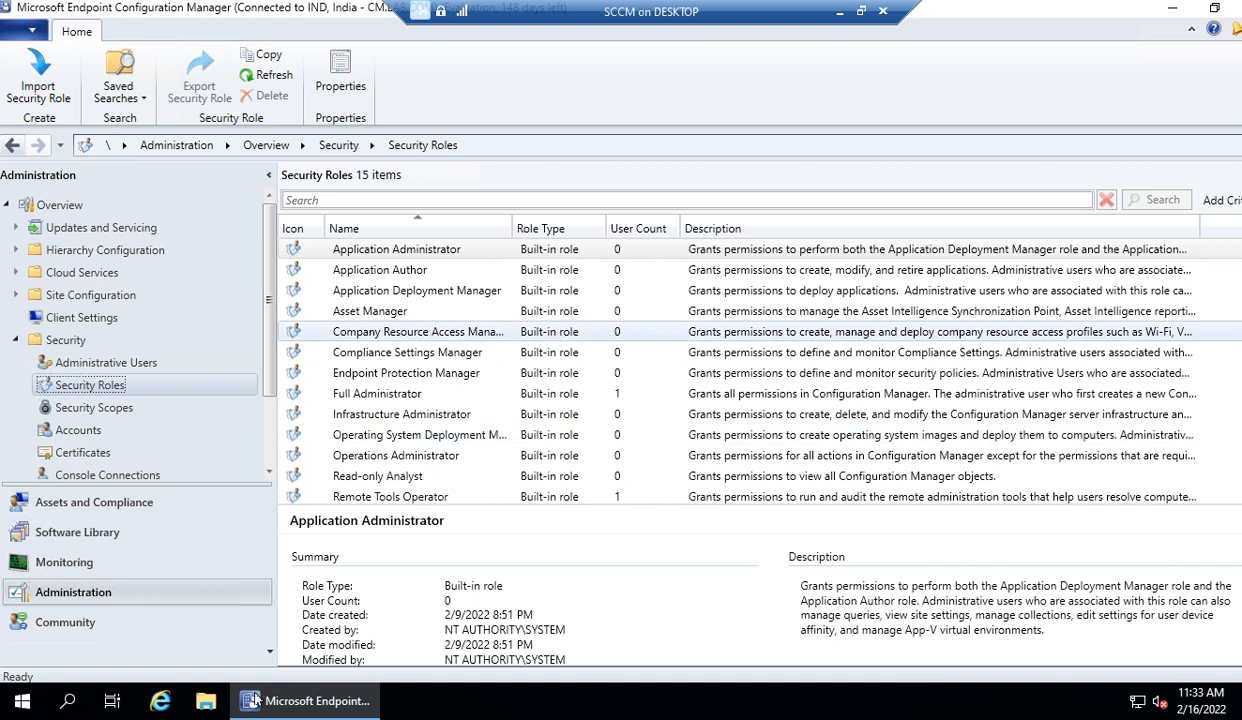
{"action": "left_click", "coordinate": [626, 494]}
{"action": "scroll", "coordinate": [622, 498], "scroll_direction": "down", "scroll_amount": 1}
{"action": "left_click", "coordinate": [640, 457]}
{"action": "left_click", "coordinate": [618, 478]}
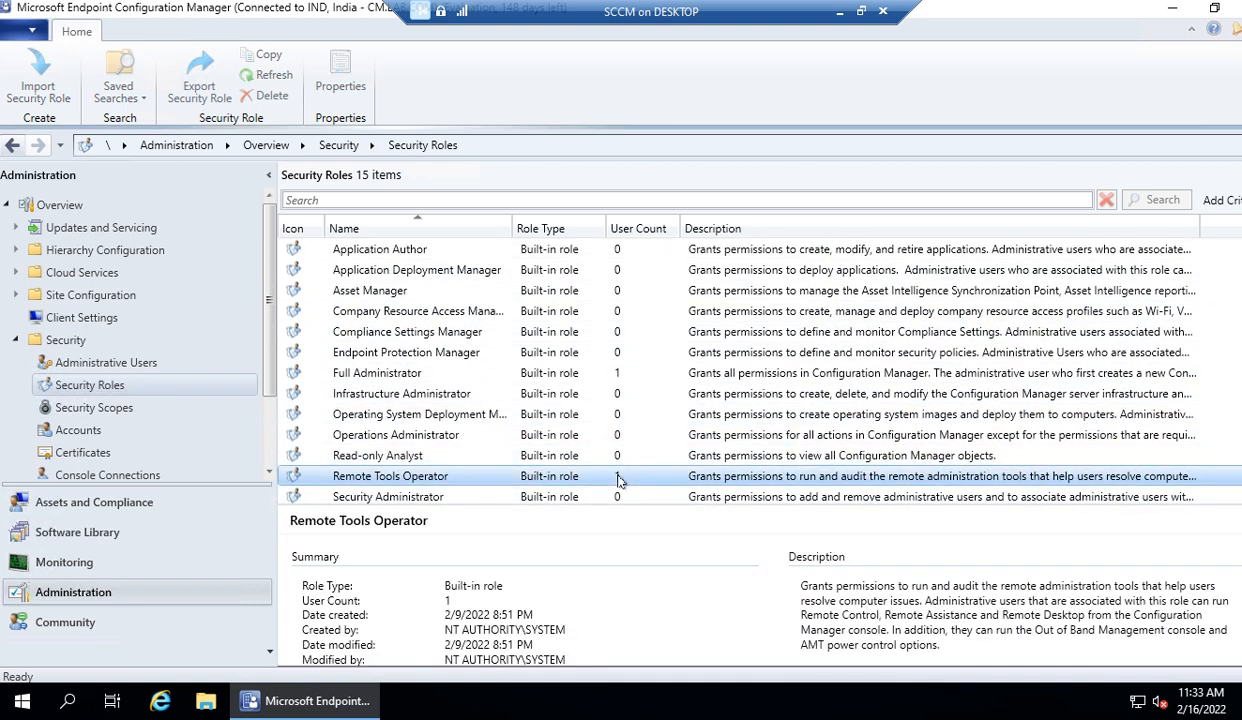
Select the CLIENT1909 device under Assets and Compliance and view its summary
{"action": "left_click", "coordinate": [86, 508]}
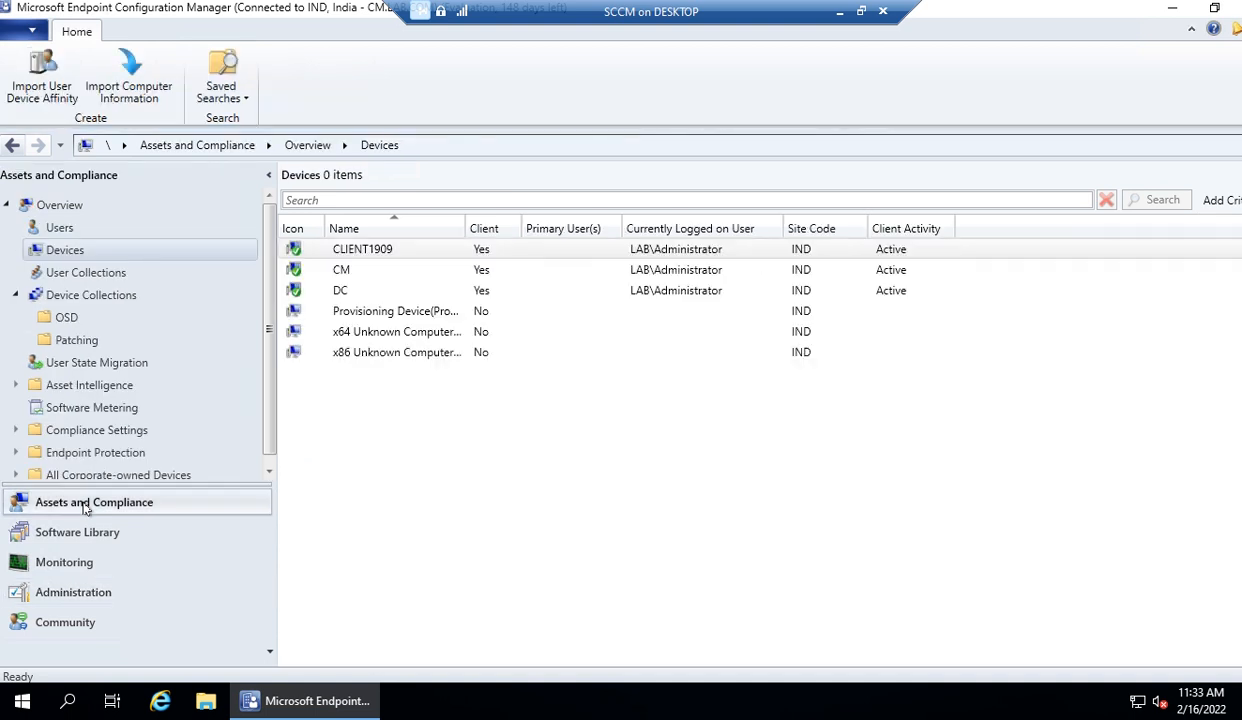
{"action": "left_click", "coordinate": [368, 251]}
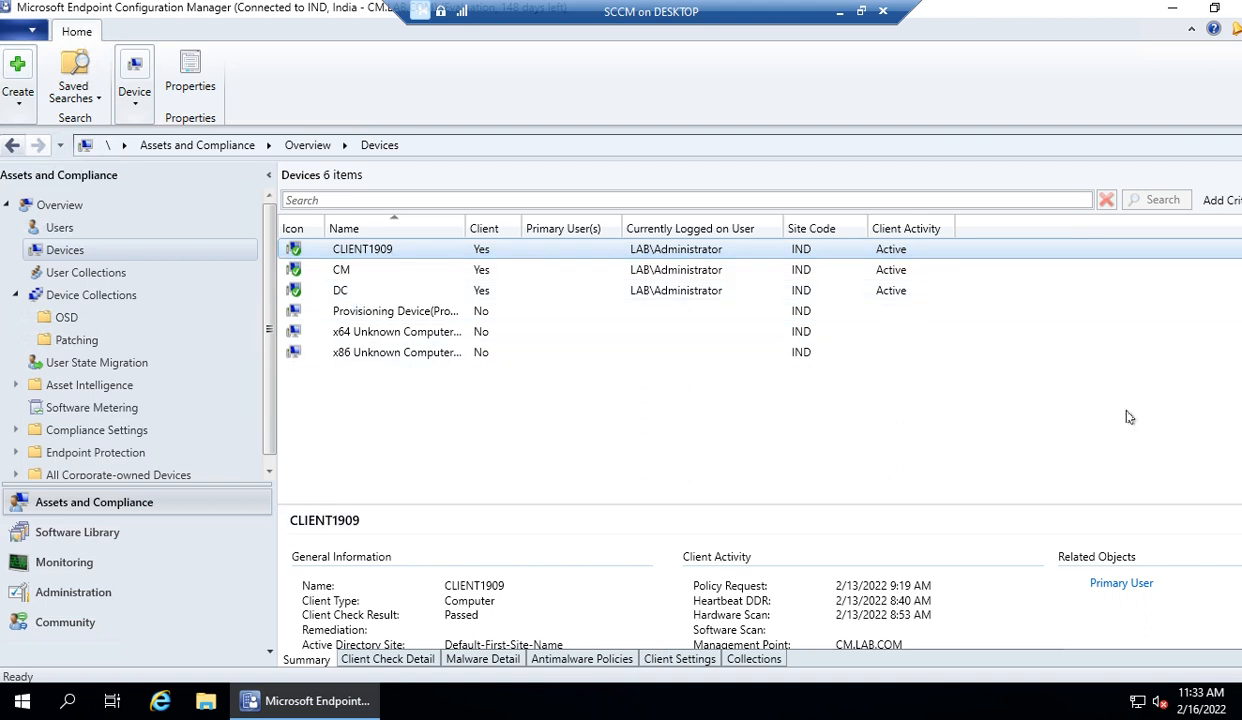
Switch to Active Directory Users and Computers on the DC virtual machine and check the members of the SCCM -RDS -TEAM group
{"action": "left_click", "coordinate": [839, 11]}
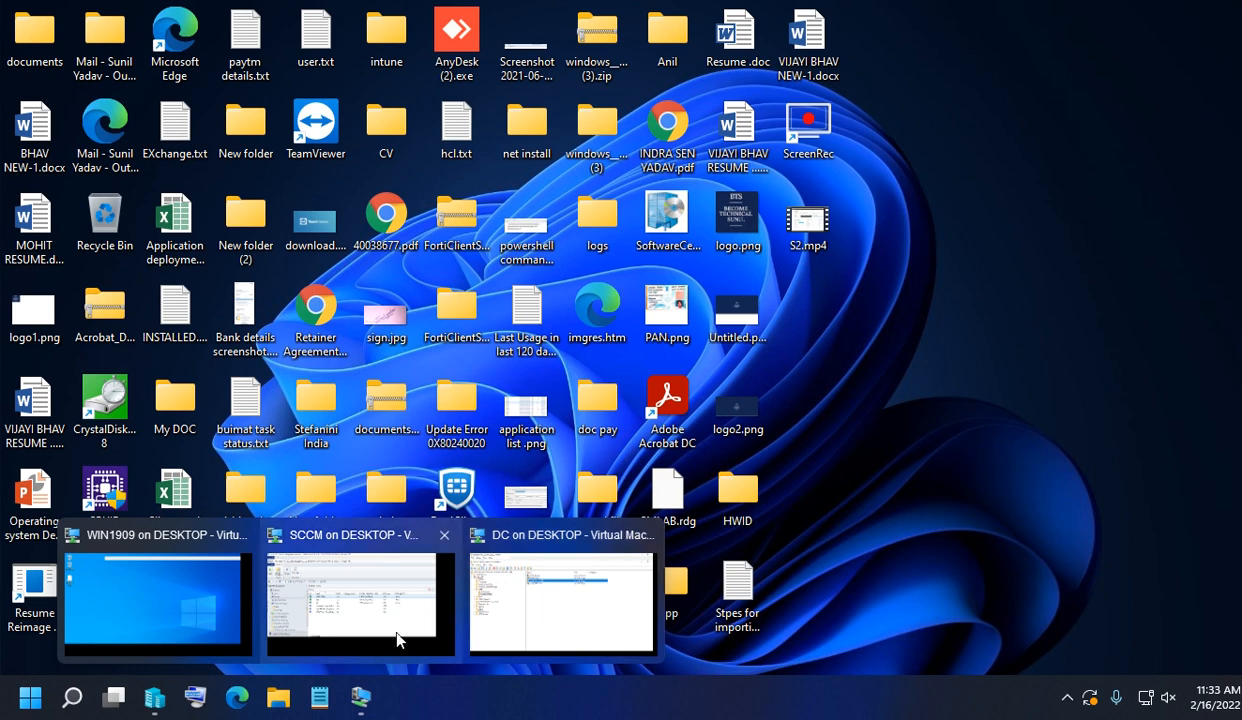
{"action": "mouse_move", "coordinate": [410, 698]}
{"action": "left_click", "coordinate": [475, 600]}
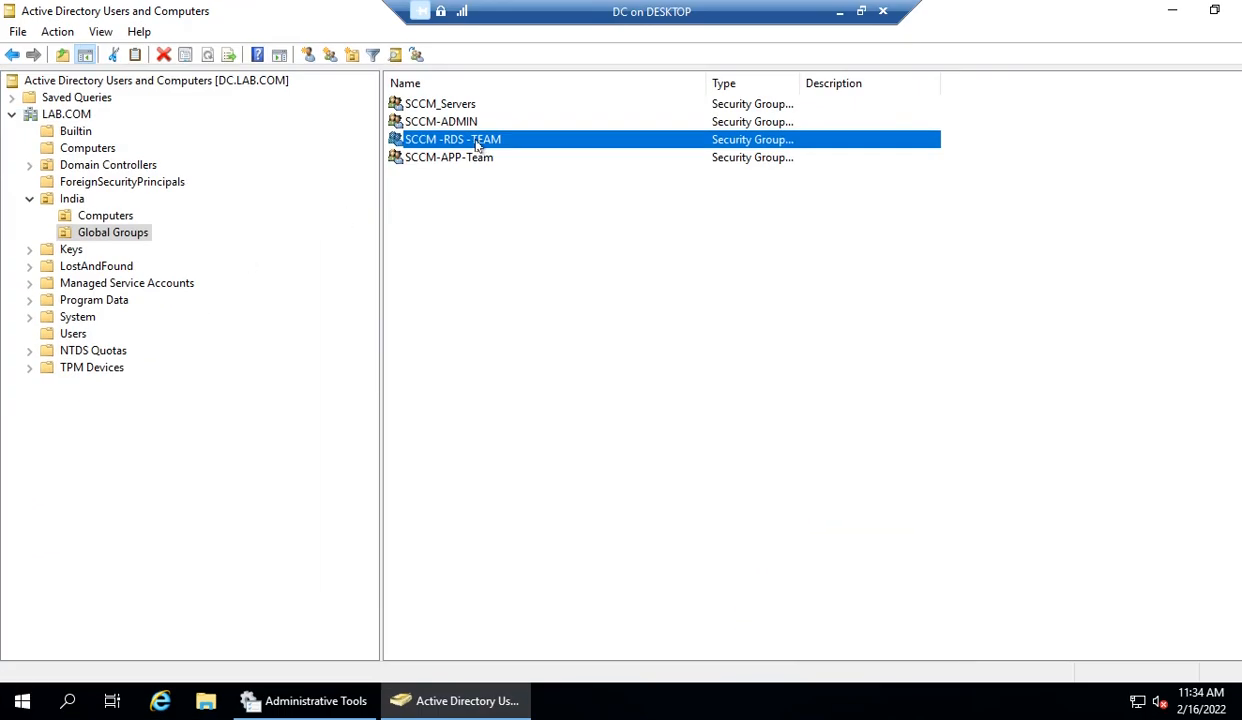
{"action": "double_click", "coordinate": [478, 144]}
{"action": "left_click", "coordinate": [604, 204]}
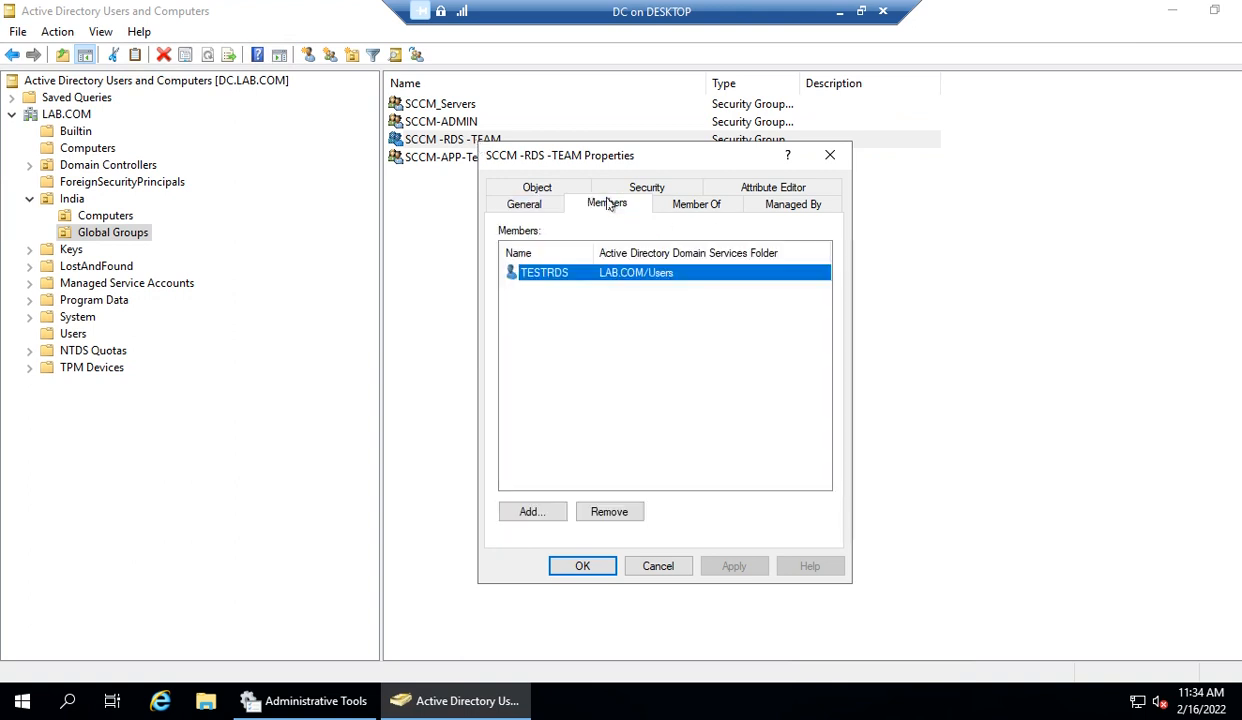
{"action": "left_click", "coordinate": [582, 566]}
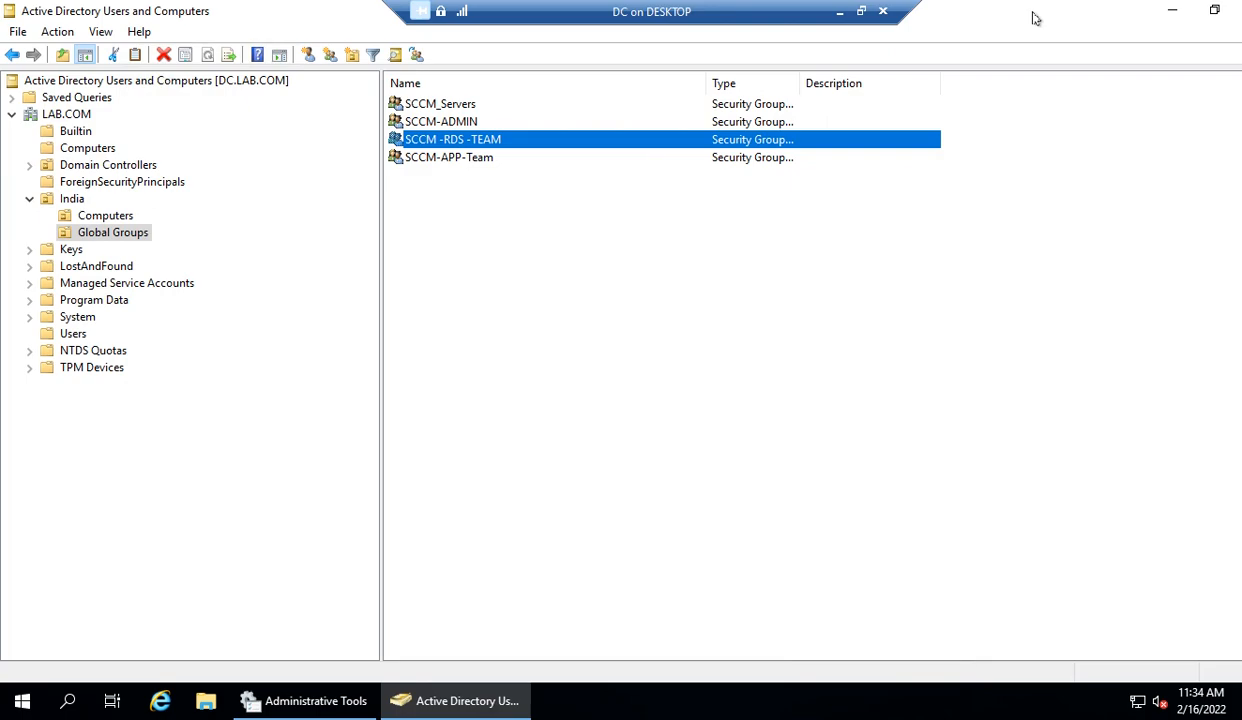
Return to the SCCM virtual machine, close the console, and relaunch Configuration Manager Console as a different user
{"action": "left_click", "coordinate": [840, 12]}
{"action": "mouse_move", "coordinate": [358, 690]}
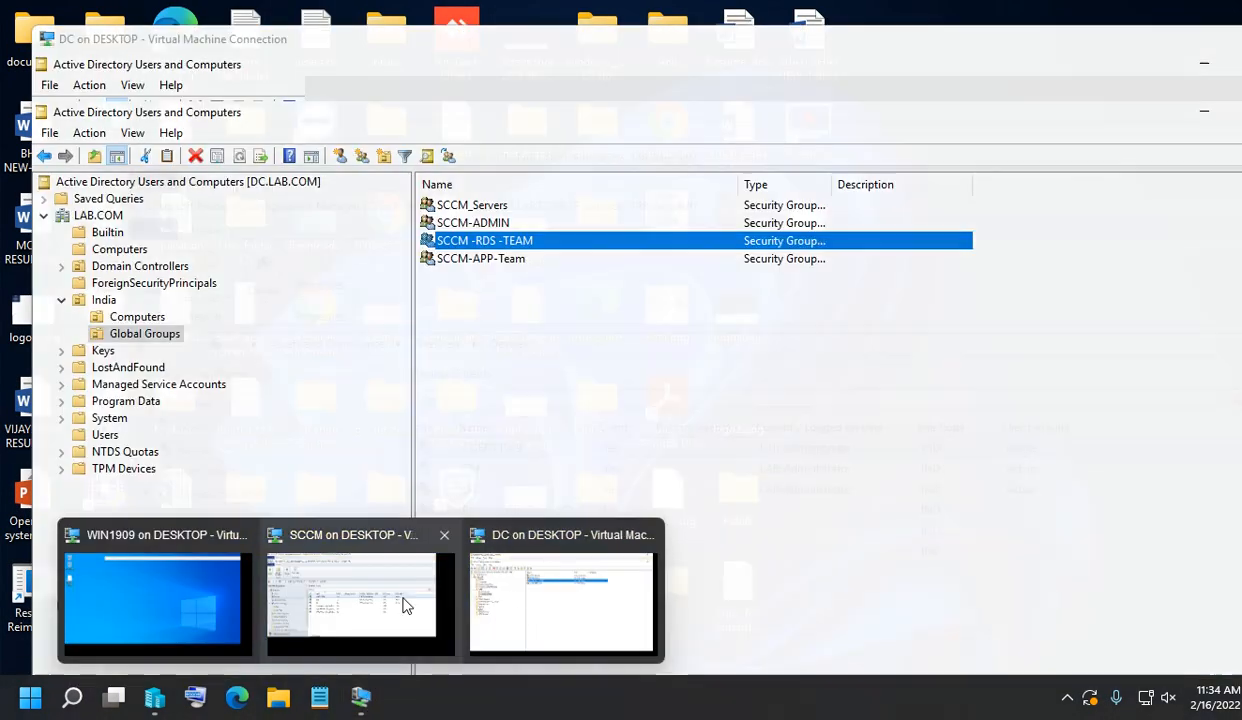
{"action": "left_click", "coordinate": [402, 604]}
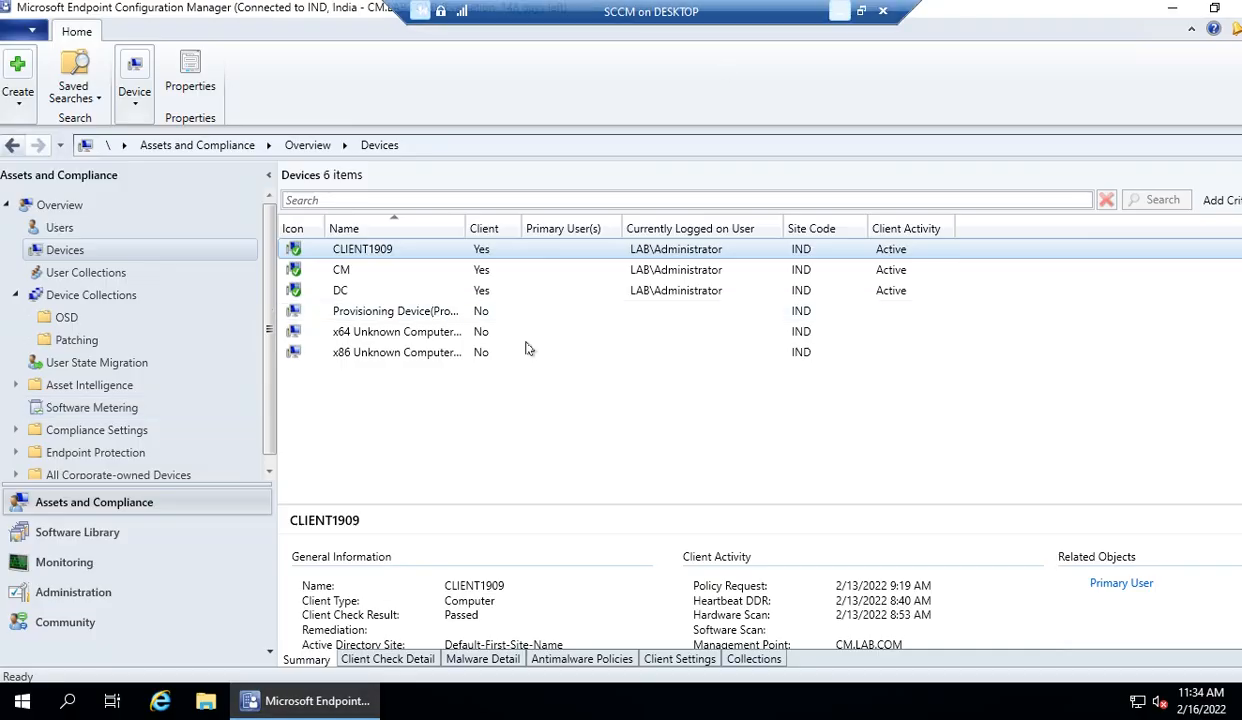
{"action": "left_click", "coordinate": [1230, 6]}
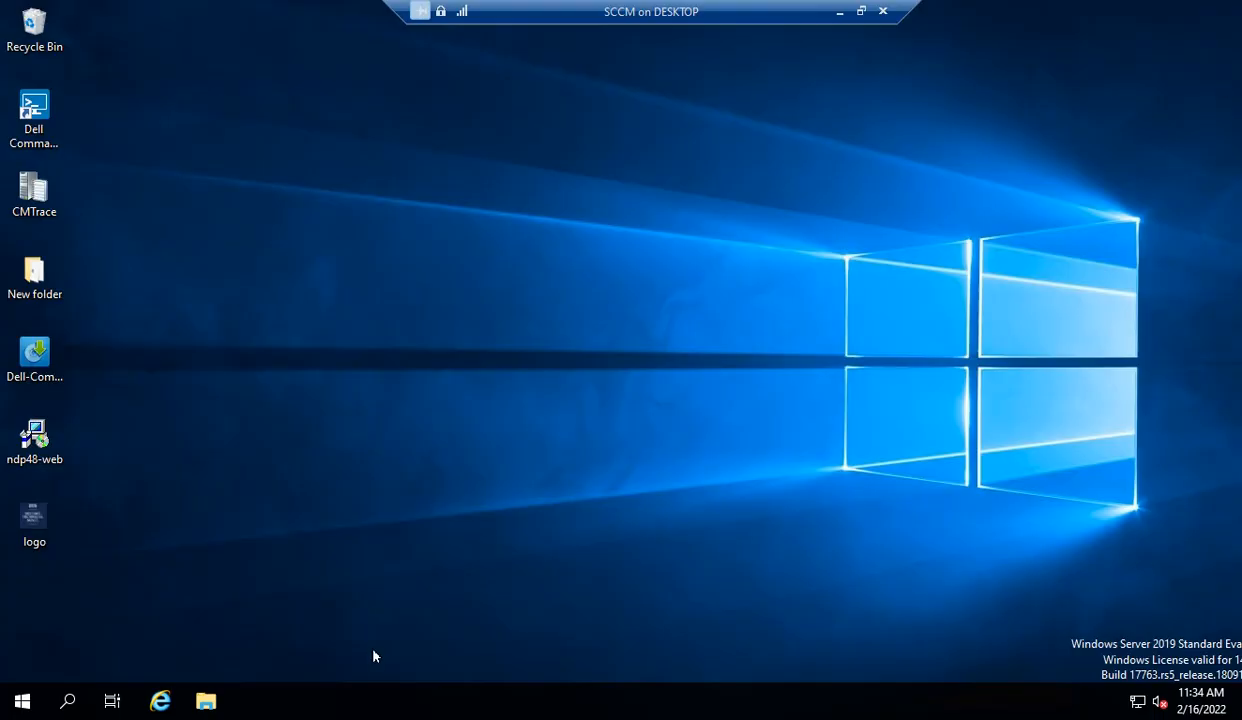
{"action": "left_click", "coordinate": [22, 701]}
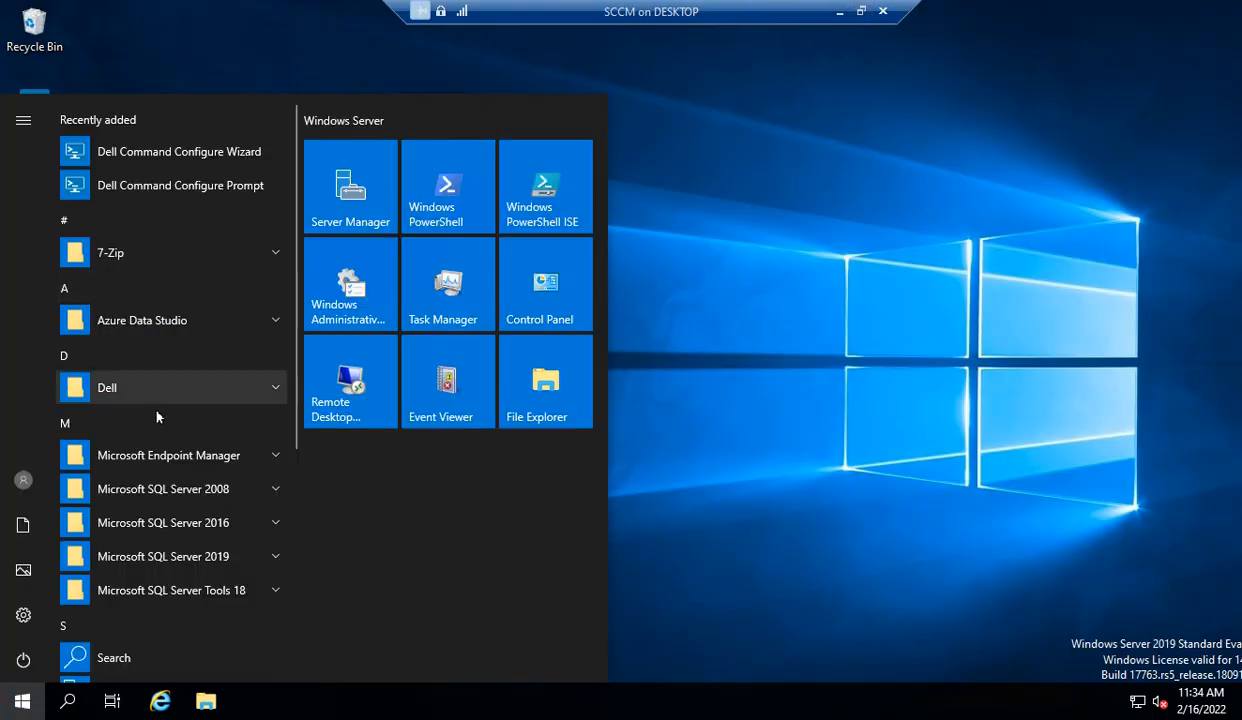
{"action": "left_click", "coordinate": [160, 455]}
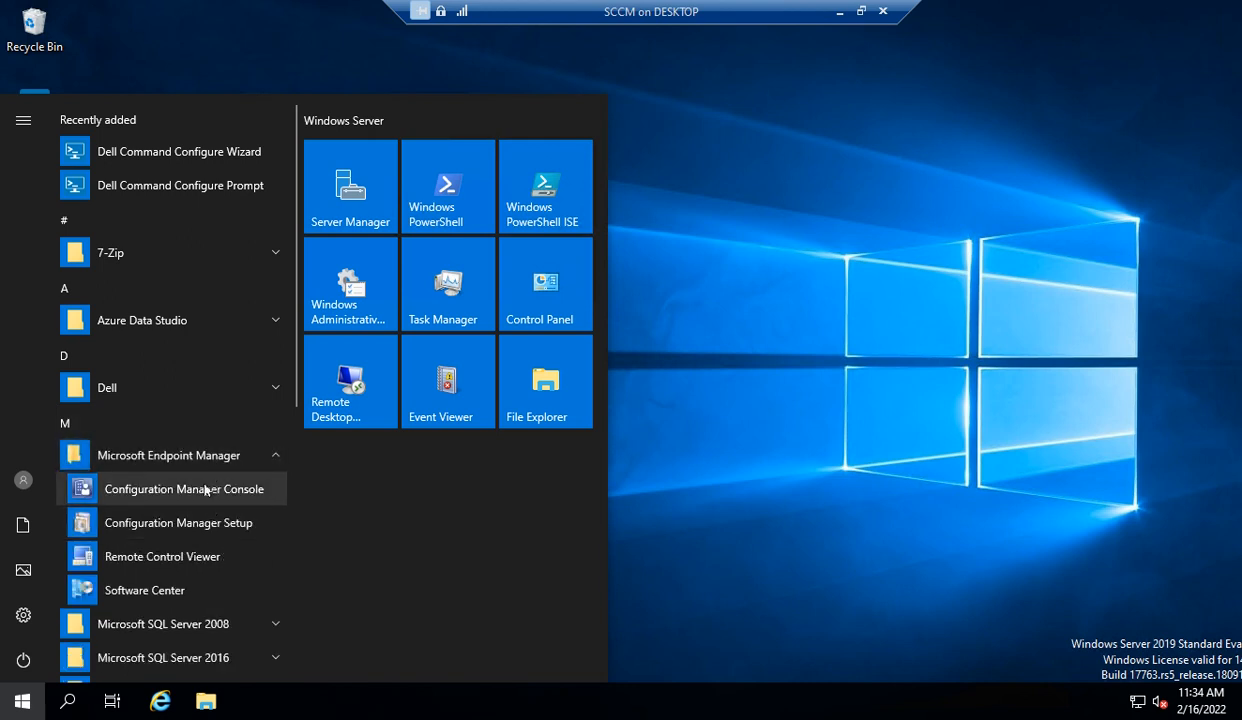
{"action": "right_click", "coordinate": [205, 489]}
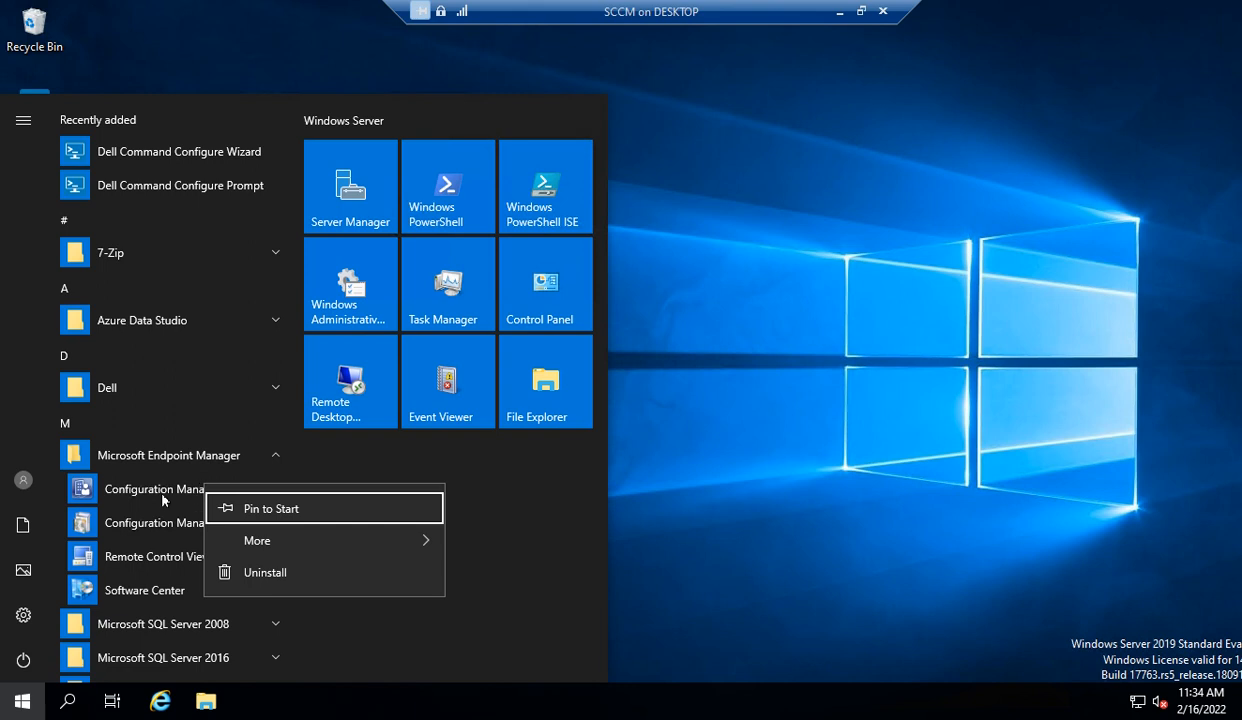
{"action": "mouse_move", "coordinate": [250, 530]}
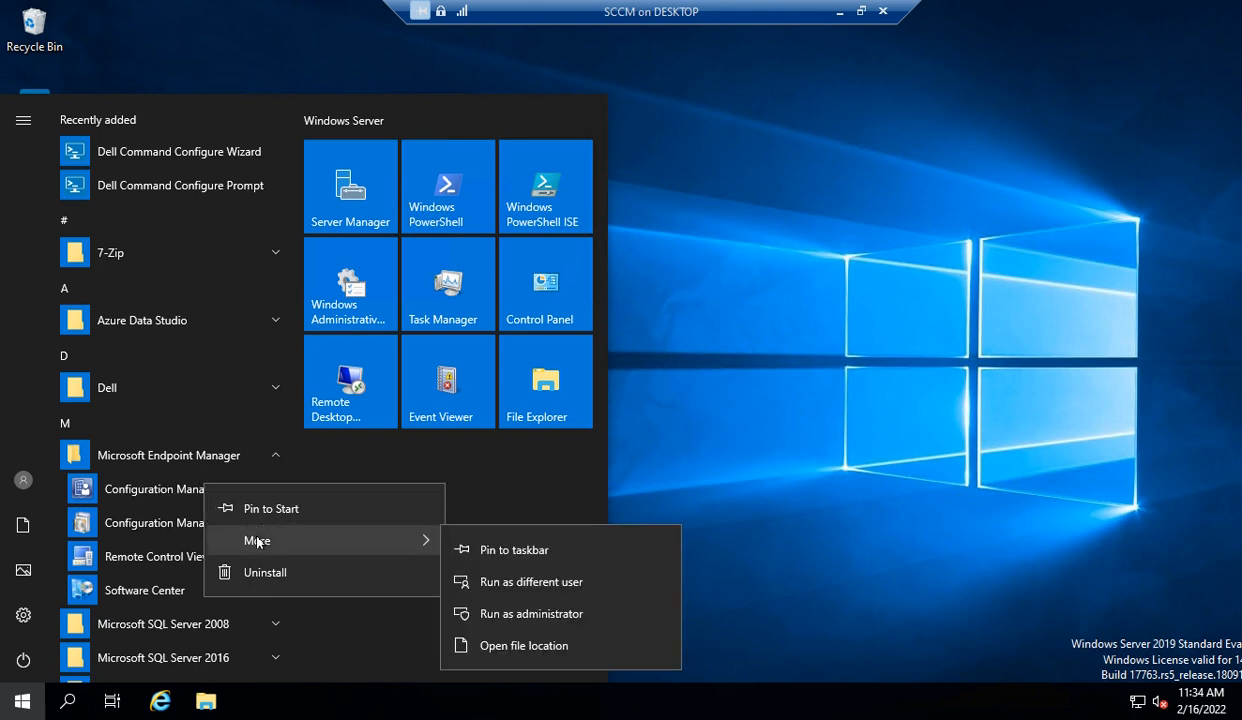
{"action": "left_click", "coordinate": [558, 582]}
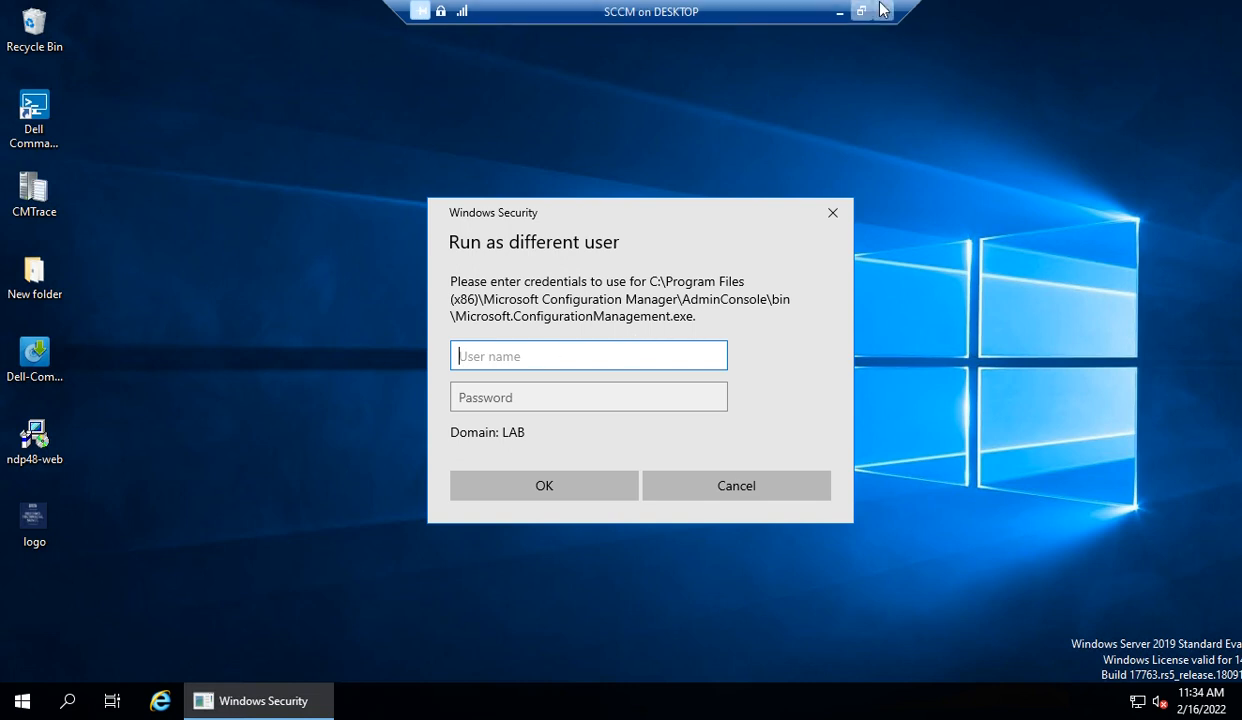
On the DC virtual machine, open the properties of the TESTRDS user in Users and copy its first name
{"action": "left_click", "coordinate": [839, 11]}
{"action": "mouse_move", "coordinate": [365, 697]}
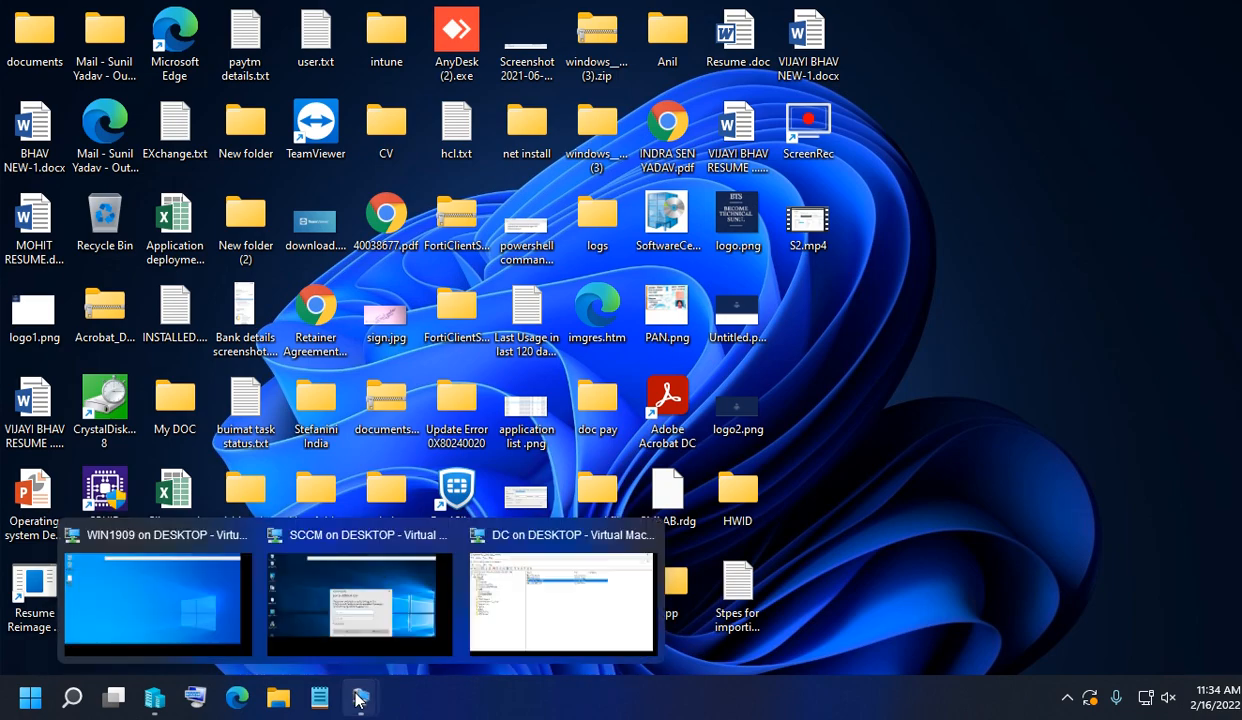
{"action": "left_click", "coordinate": [574, 550]}
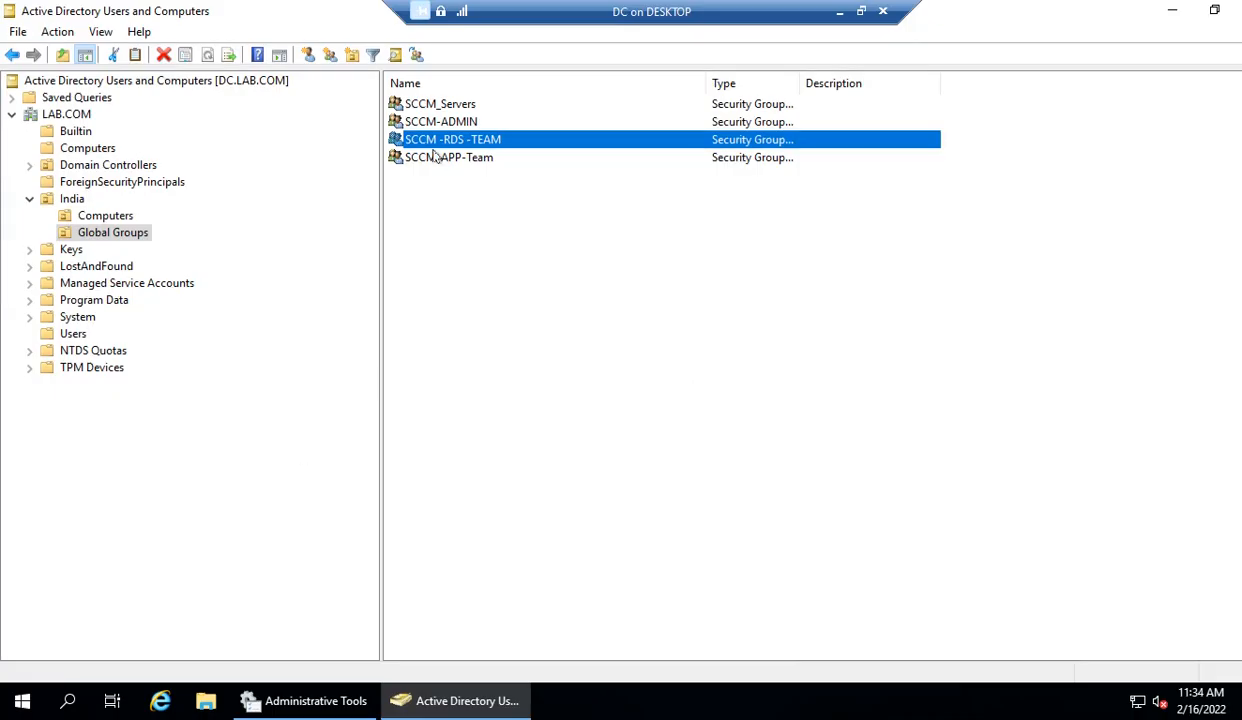
{"action": "left_click", "coordinate": [70, 334]}
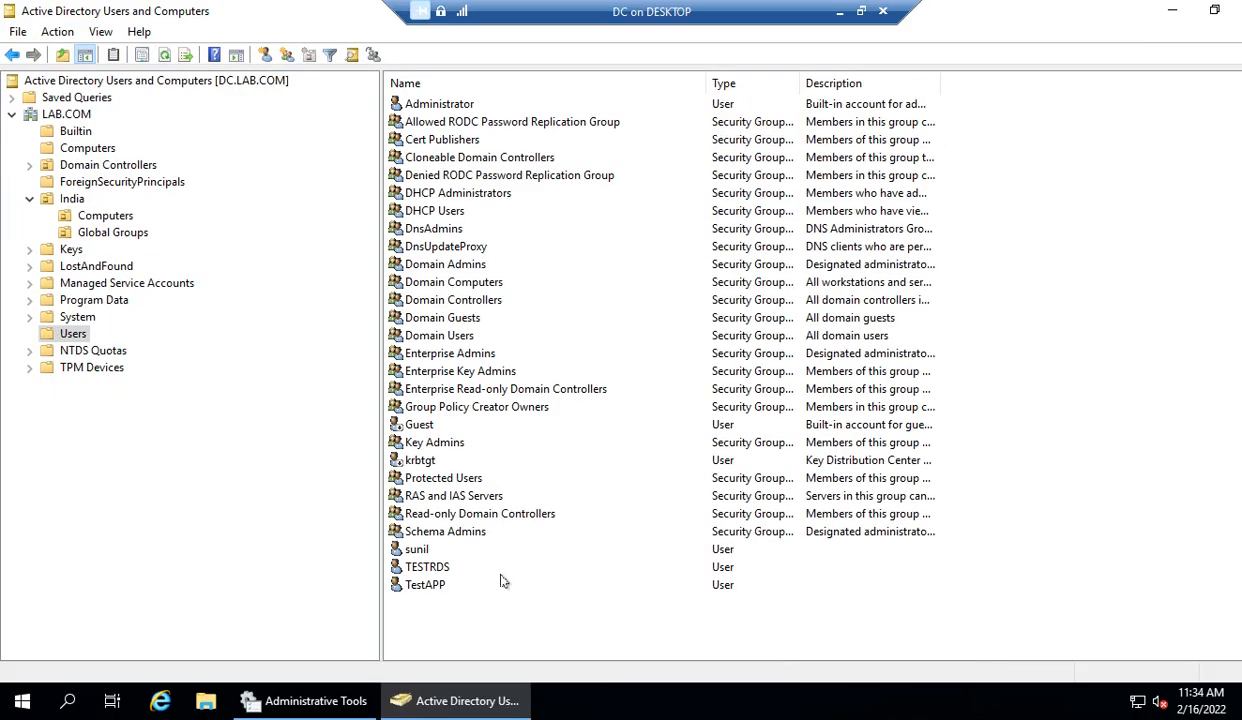
{"action": "double_click", "coordinate": [446, 568]}
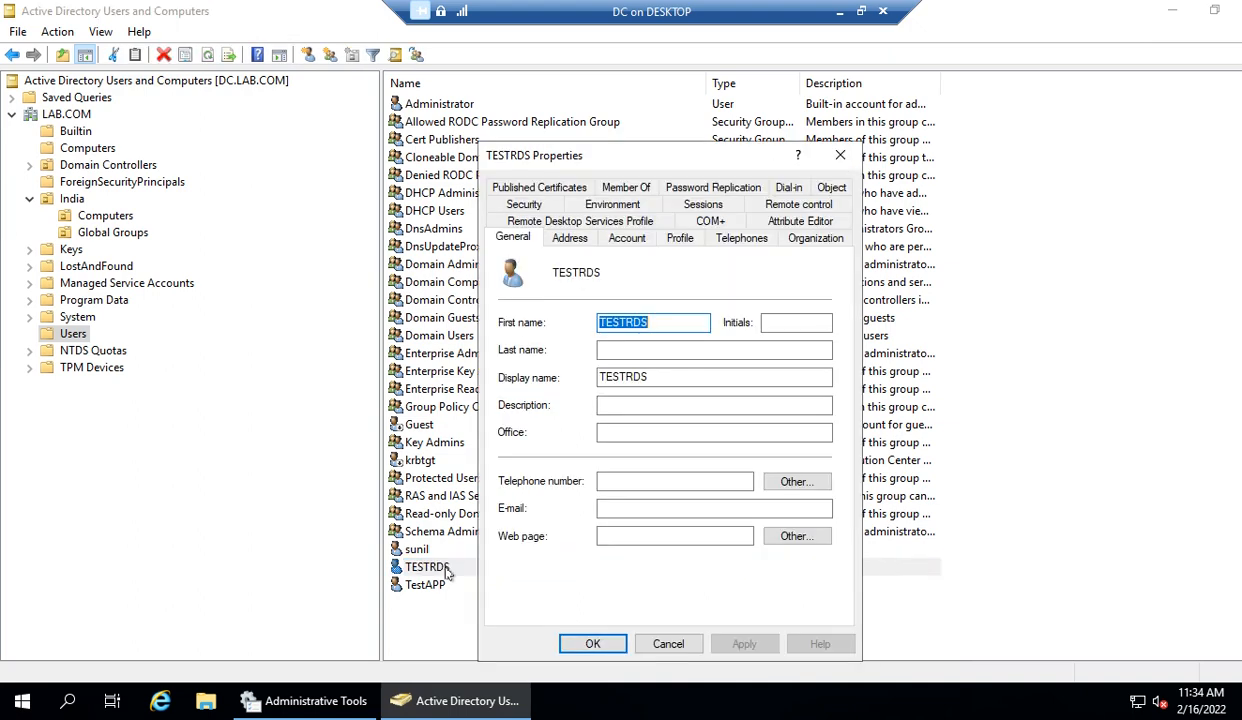
{"action": "right_click", "coordinate": [686, 326]}
{"action": "left_click", "coordinate": [705, 384]}
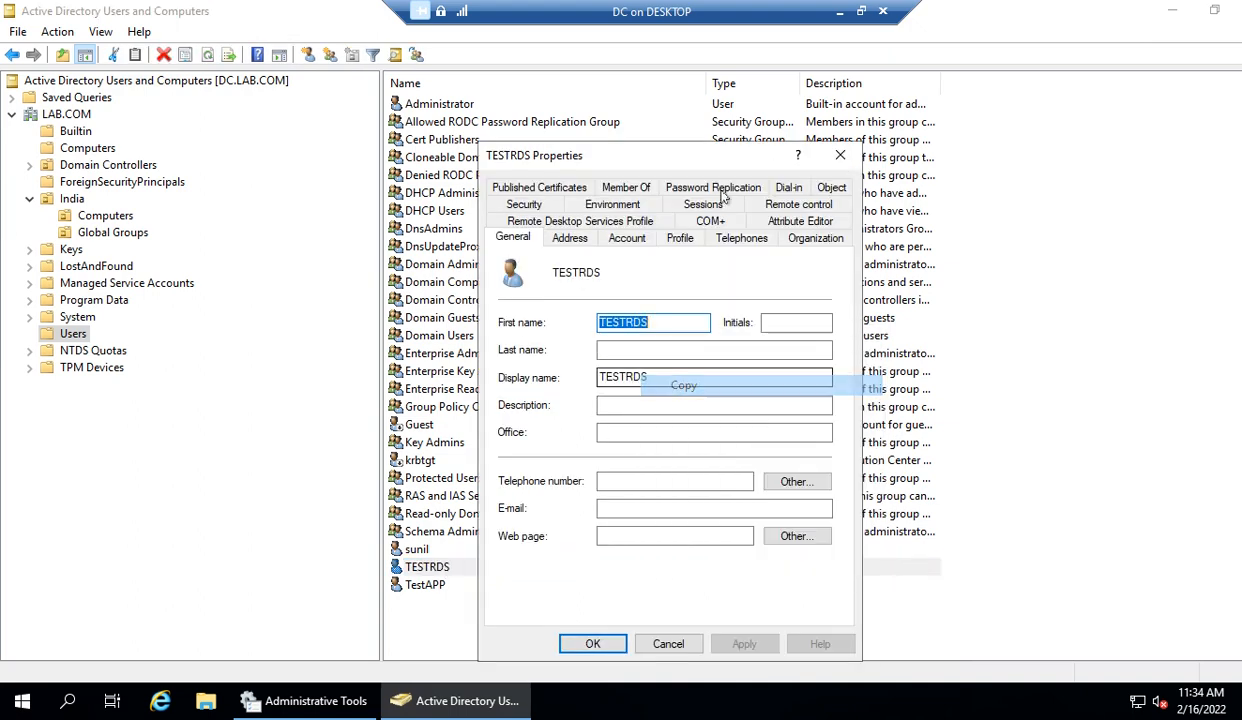
Back on the SCCM virtual machine, enter the user name TESTRDS and the account password to run the console as that user
{"action": "left_click", "coordinate": [861, 11]}
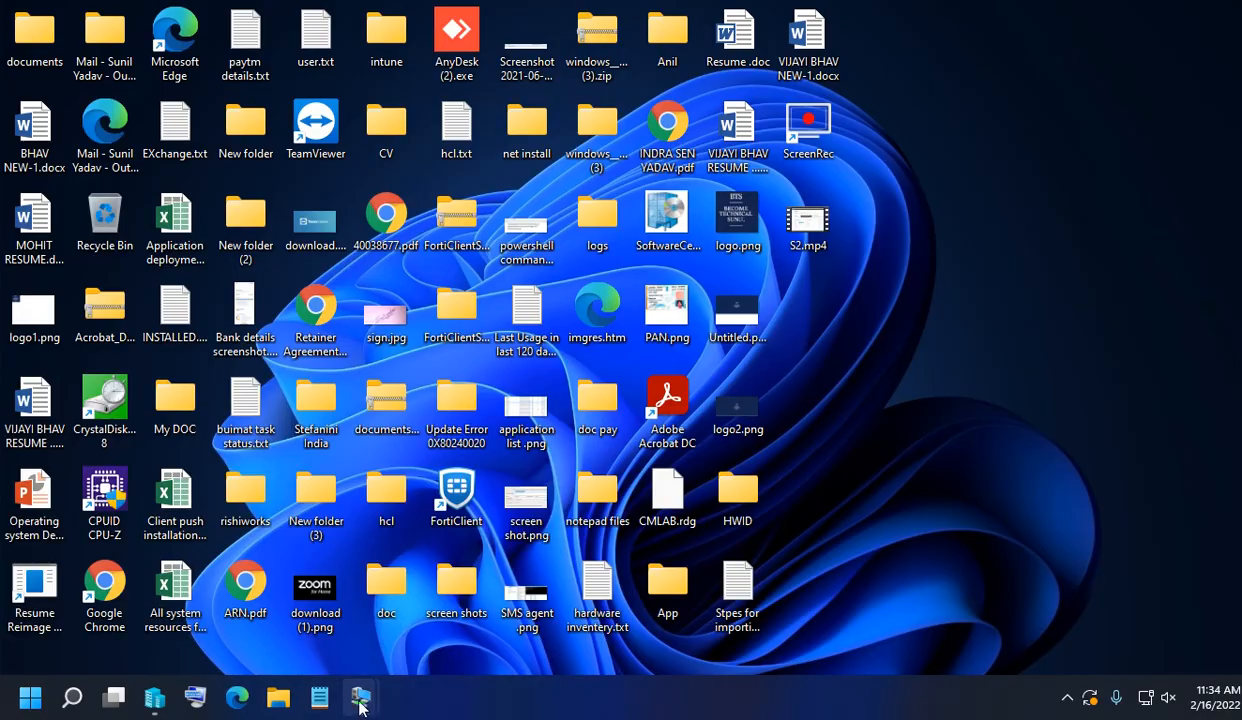
{"action": "mouse_move", "coordinate": [360, 693]}
{"action": "left_click", "coordinate": [446, 652]}
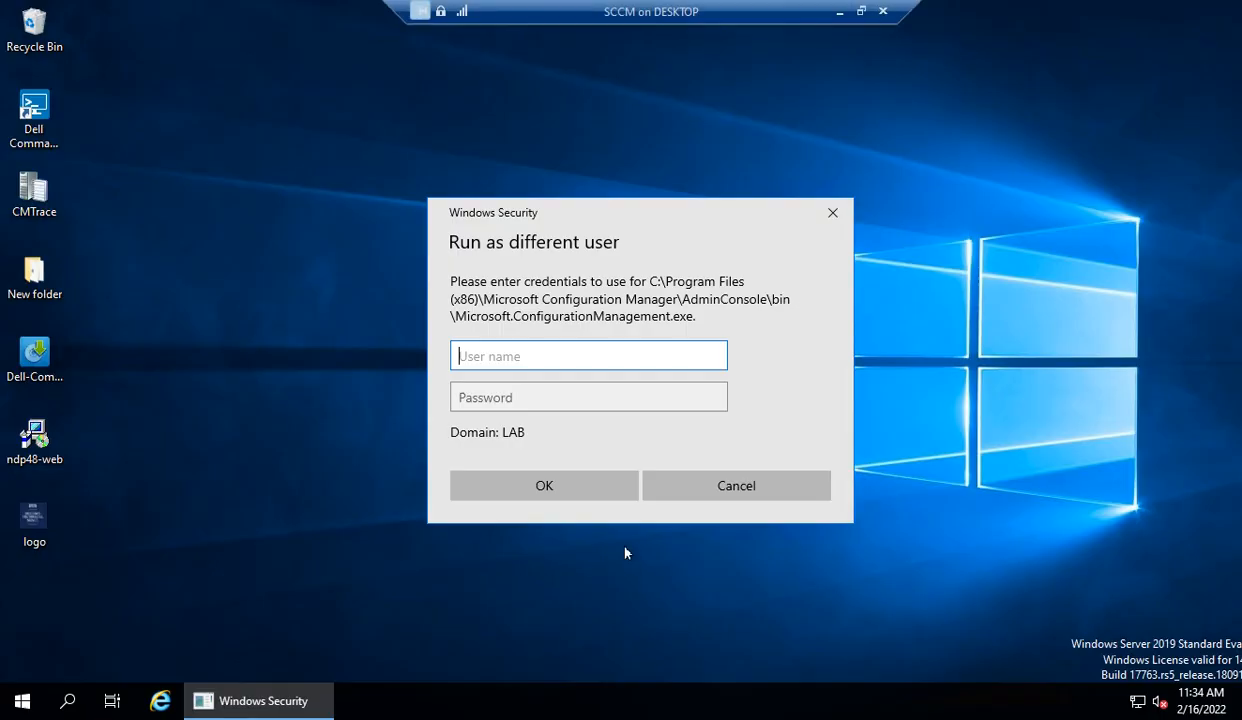
{"action": "key", "text": "ctrl+v"}
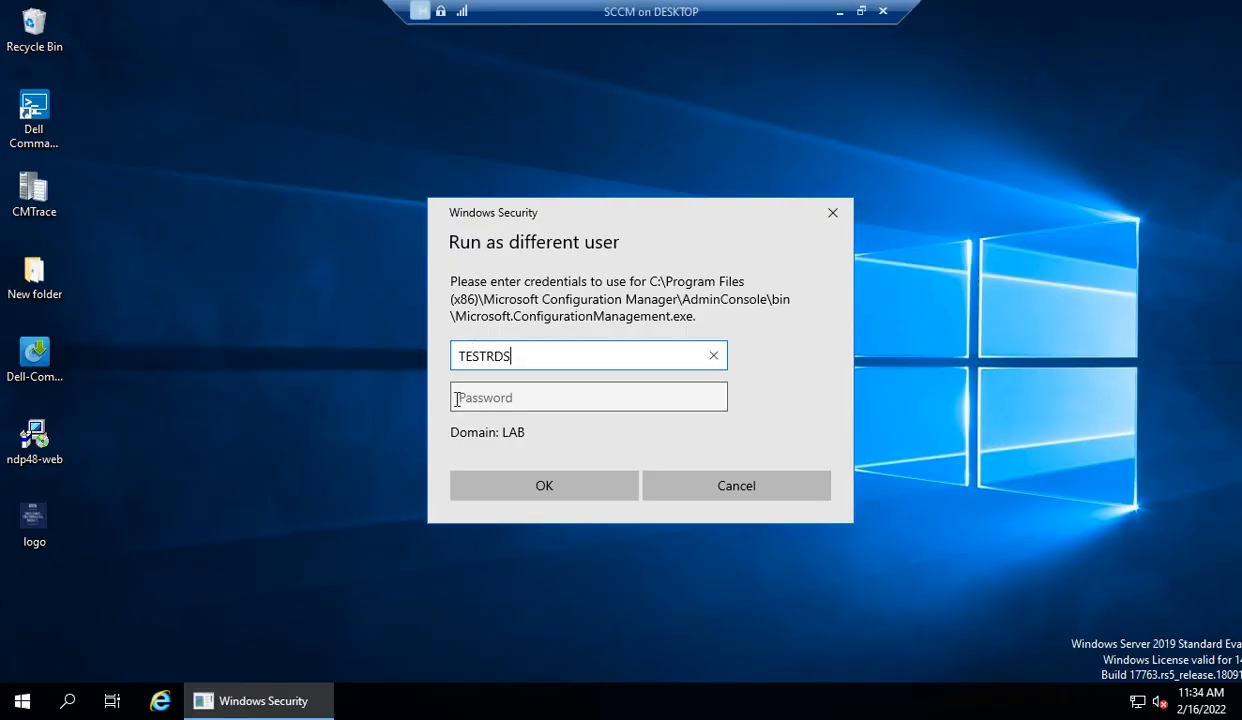
{"action": "left_click", "coordinate": [457, 398]}
{"action": "type", "text": "•"}
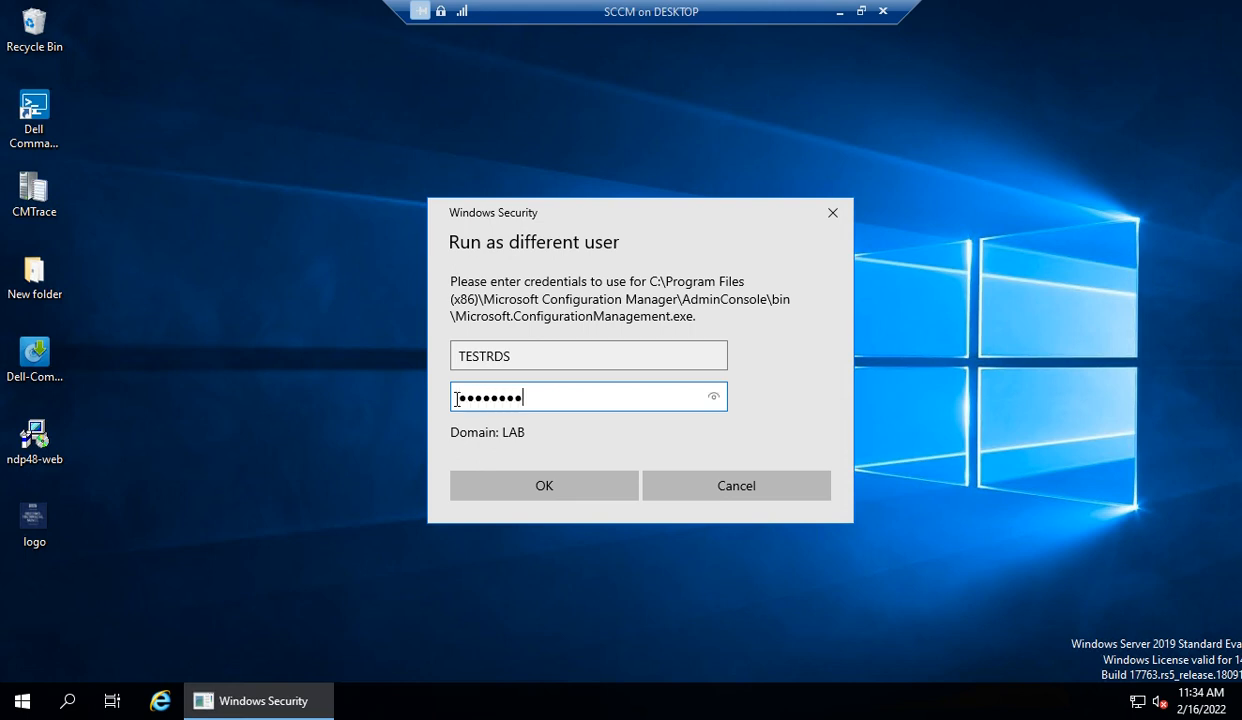
{"action": "key", "text": "Return"}
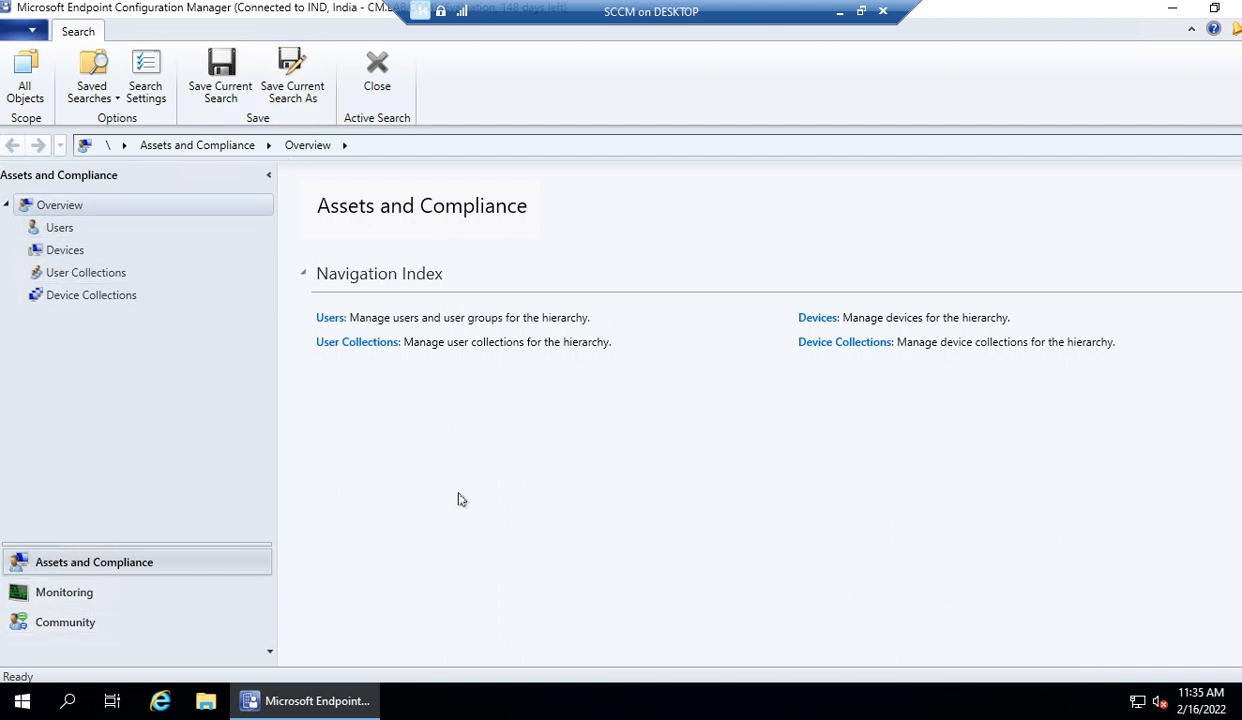
Look through the Monitoring and Community workspaces in the restricted console and return to Assets and Compliance
{"action": "left_click", "coordinate": [86, 590]}
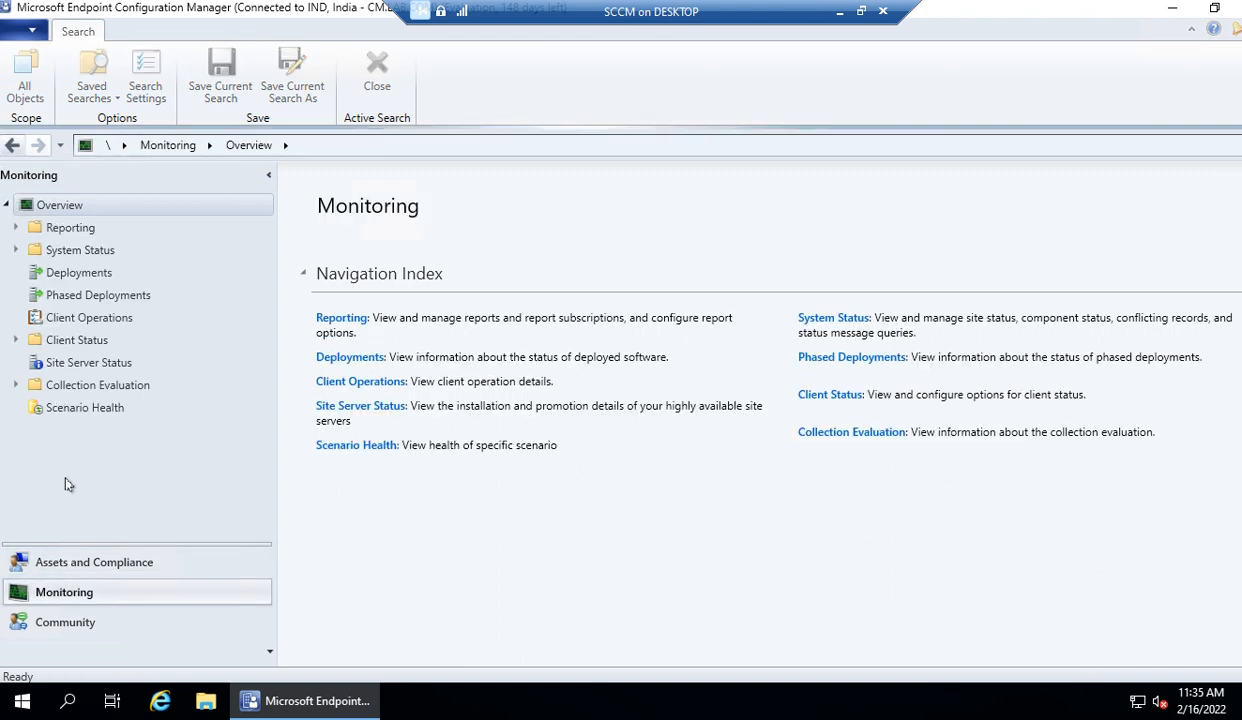
{"action": "left_click", "coordinate": [88, 622]}
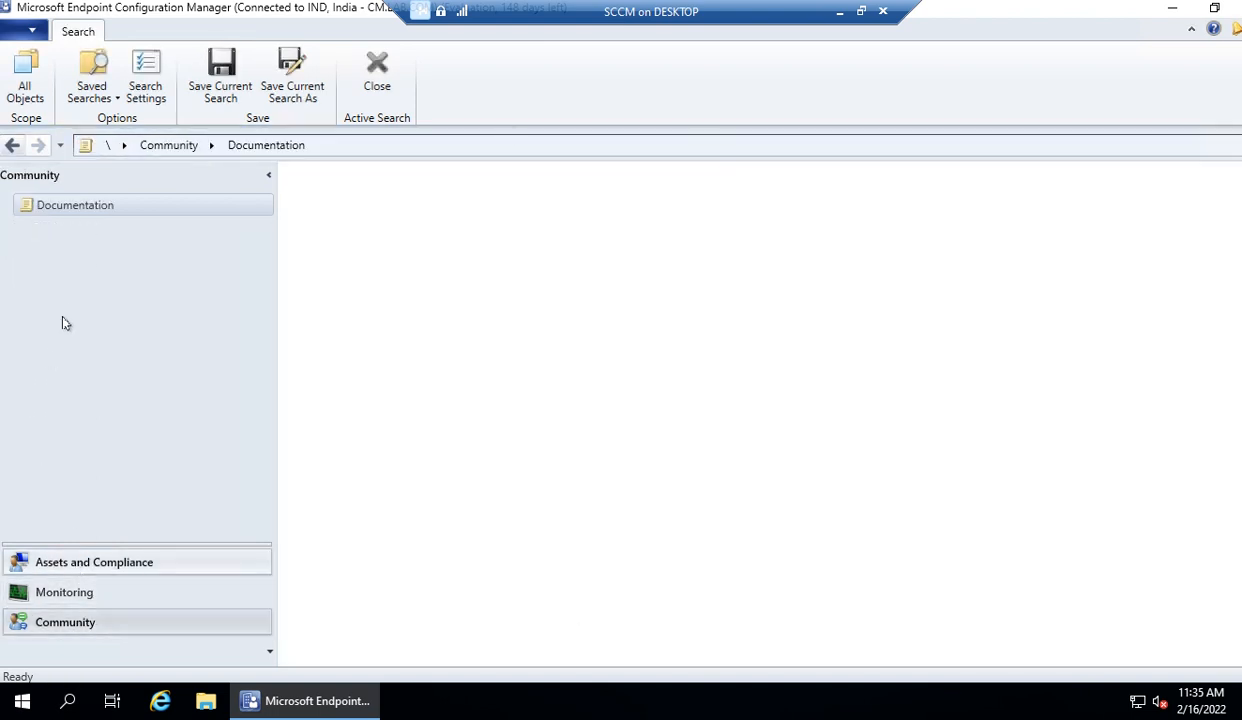
{"action": "left_click", "coordinate": [105, 562]}
Start a Remote Control session to CLIENT1909 from the Devices list
{"action": "left_click", "coordinate": [62, 252]}
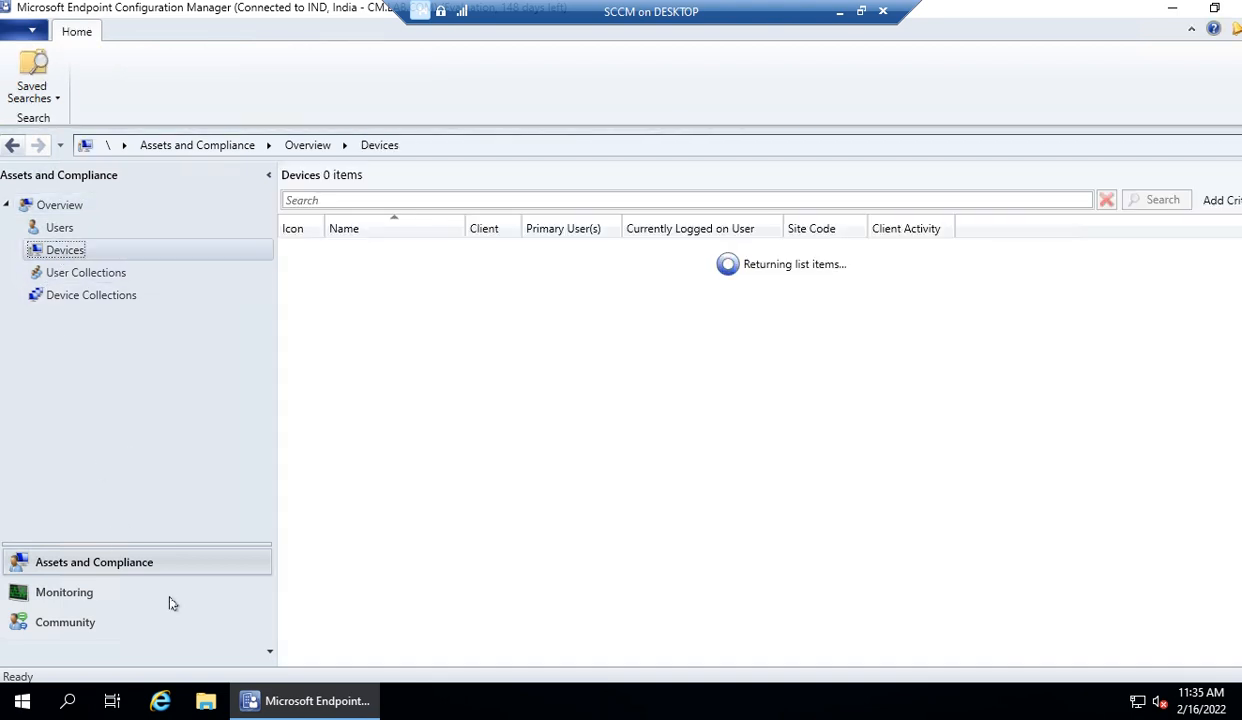
{"action": "left_click", "coordinate": [358, 251]}
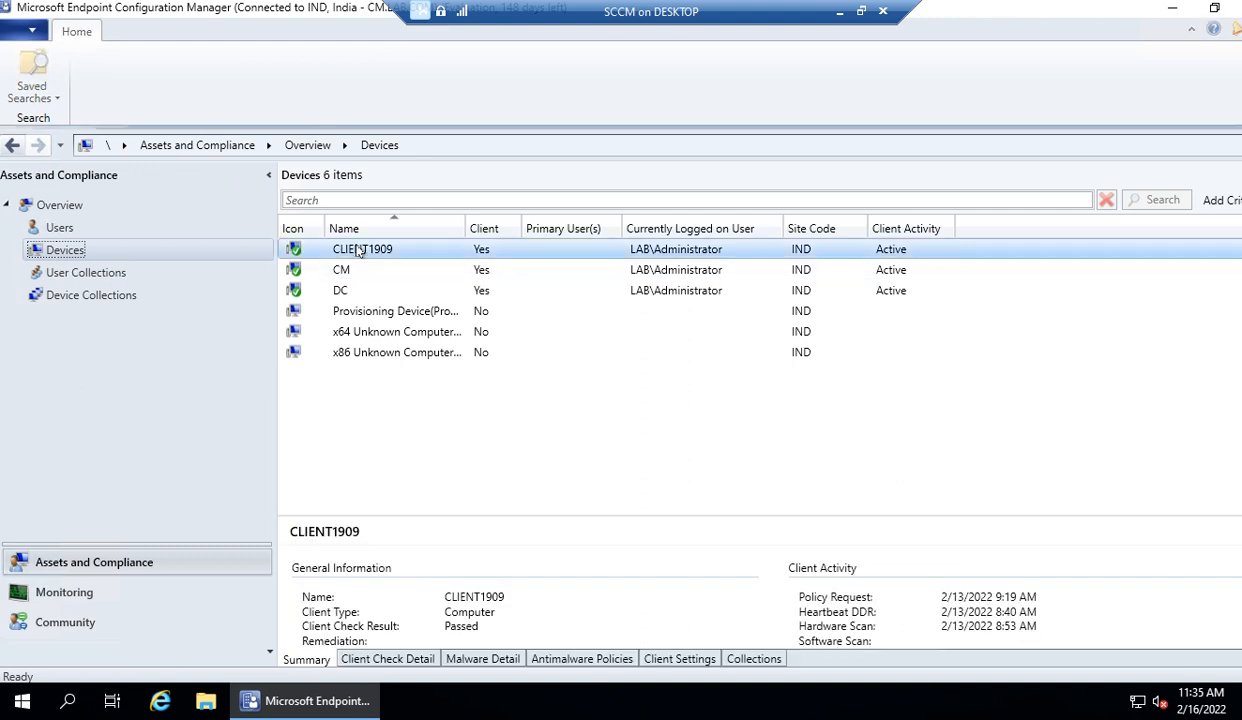
{"action": "right_click", "coordinate": [358, 251]}
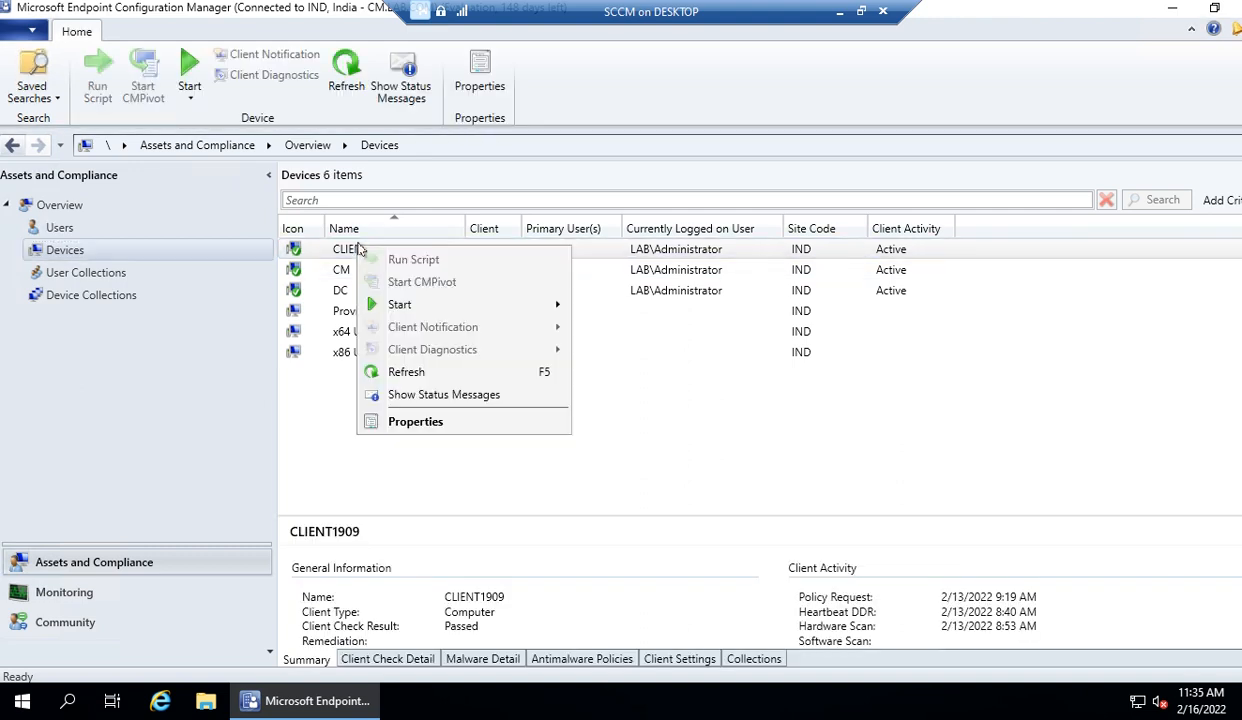
{"action": "mouse_move", "coordinate": [418, 313]}
{"action": "mouse_move", "coordinate": [474, 296]}
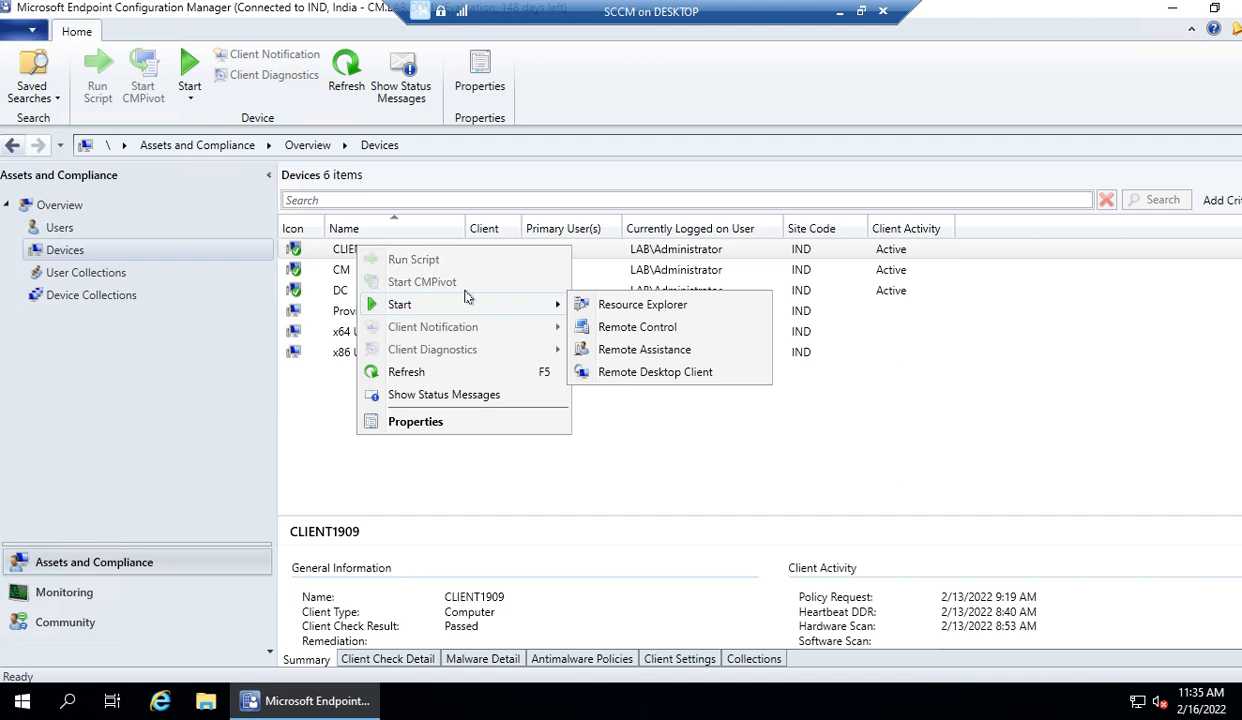
{"action": "left_click", "coordinate": [648, 326]}
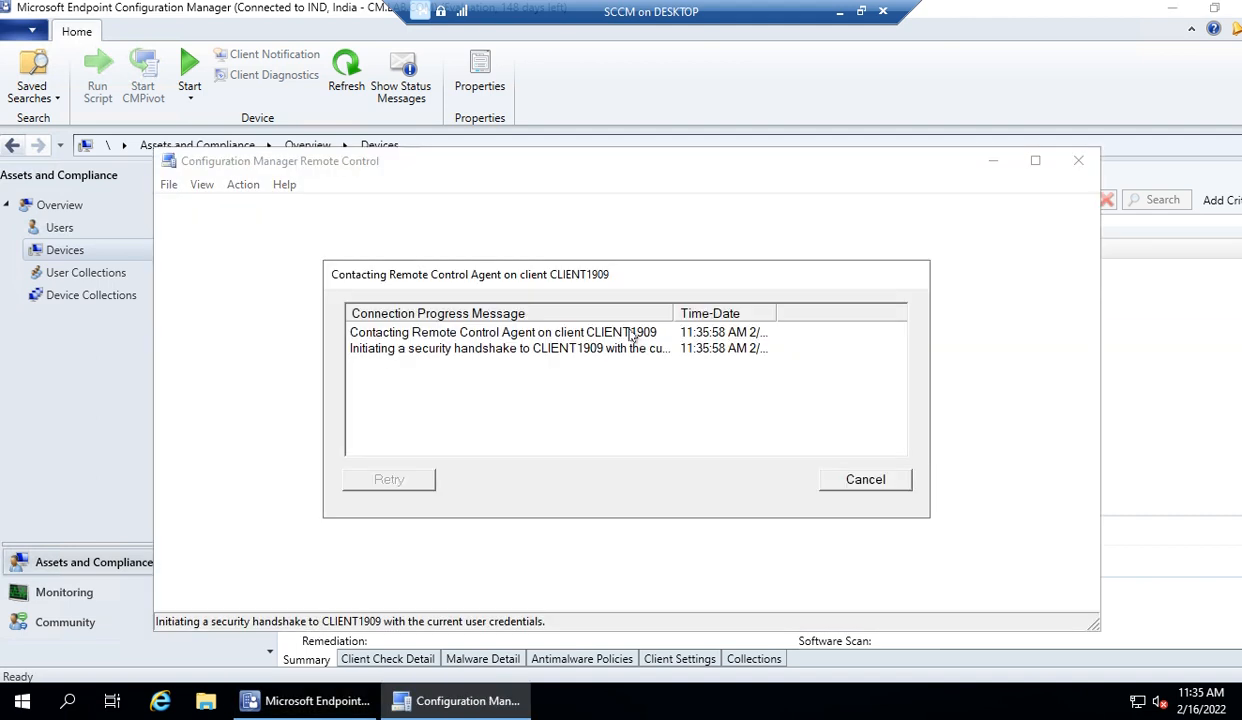
Dismiss the connection warning and retry the Remote Control connection to CLIENT1909
{"action": "left_click", "coordinate": [783, 456]}
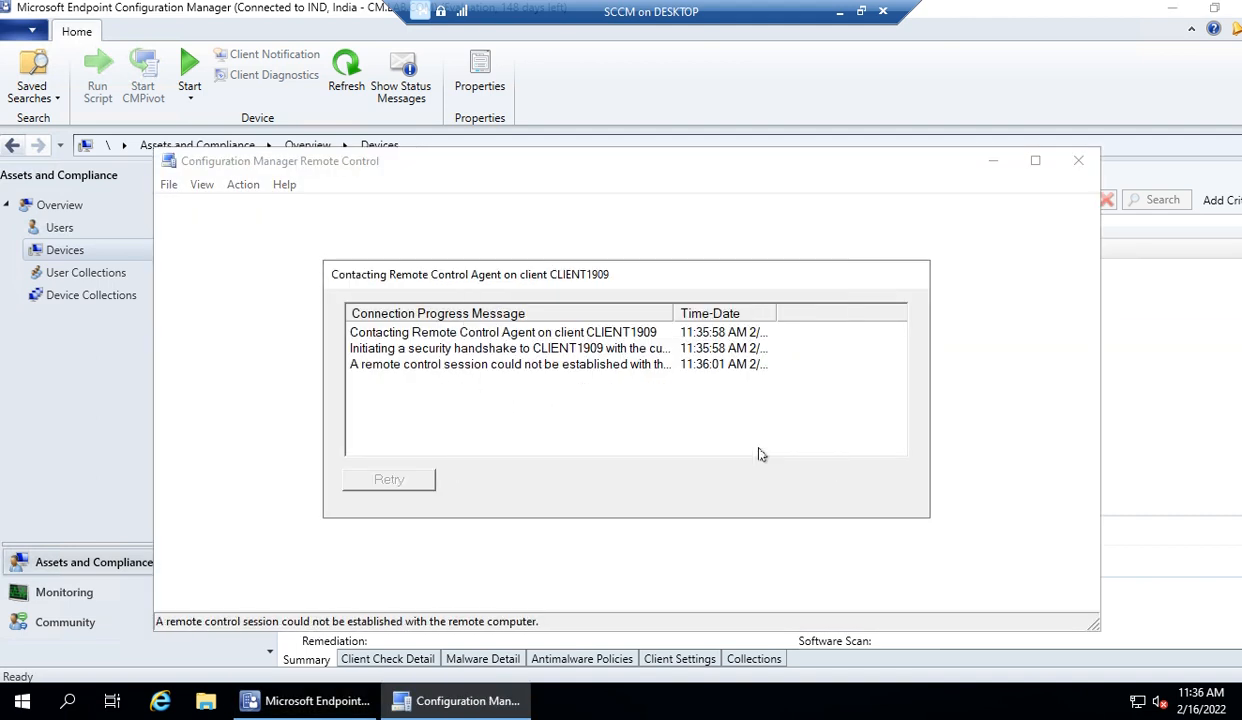
{"action": "left_click", "coordinate": [391, 483]}
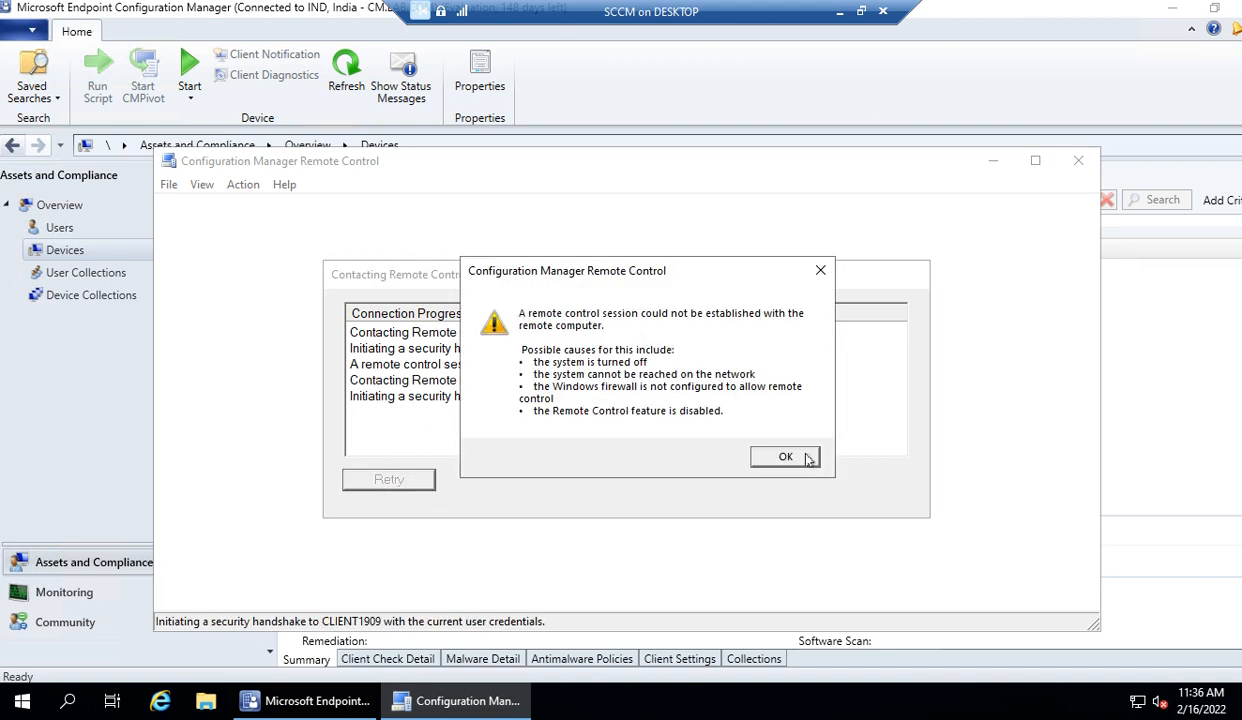
Dismiss the connection warning, and on the WIN1909 virtual machine examine the system information in the properties of This PC
{"action": "left_click", "coordinate": [808, 459]}
{"action": "left_click", "coordinate": [840, 11]}
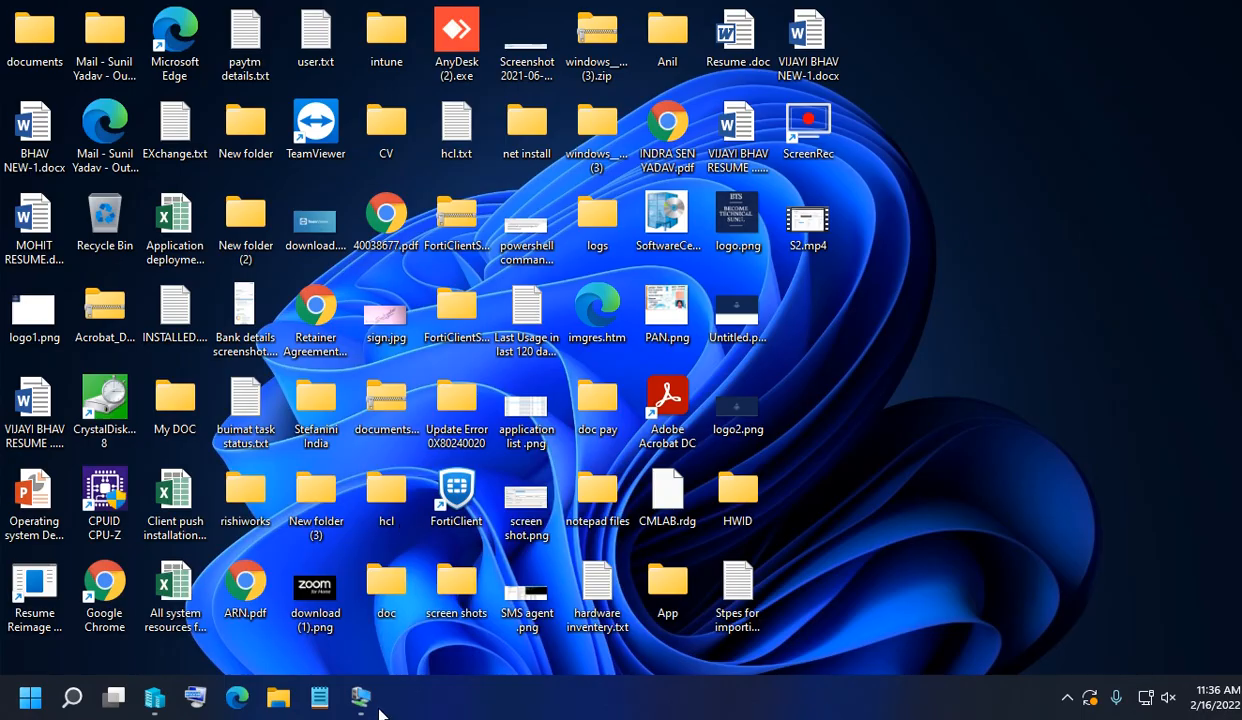
{"action": "mouse_move", "coordinate": [365, 705]}
{"action": "left_click", "coordinate": [164, 592]}
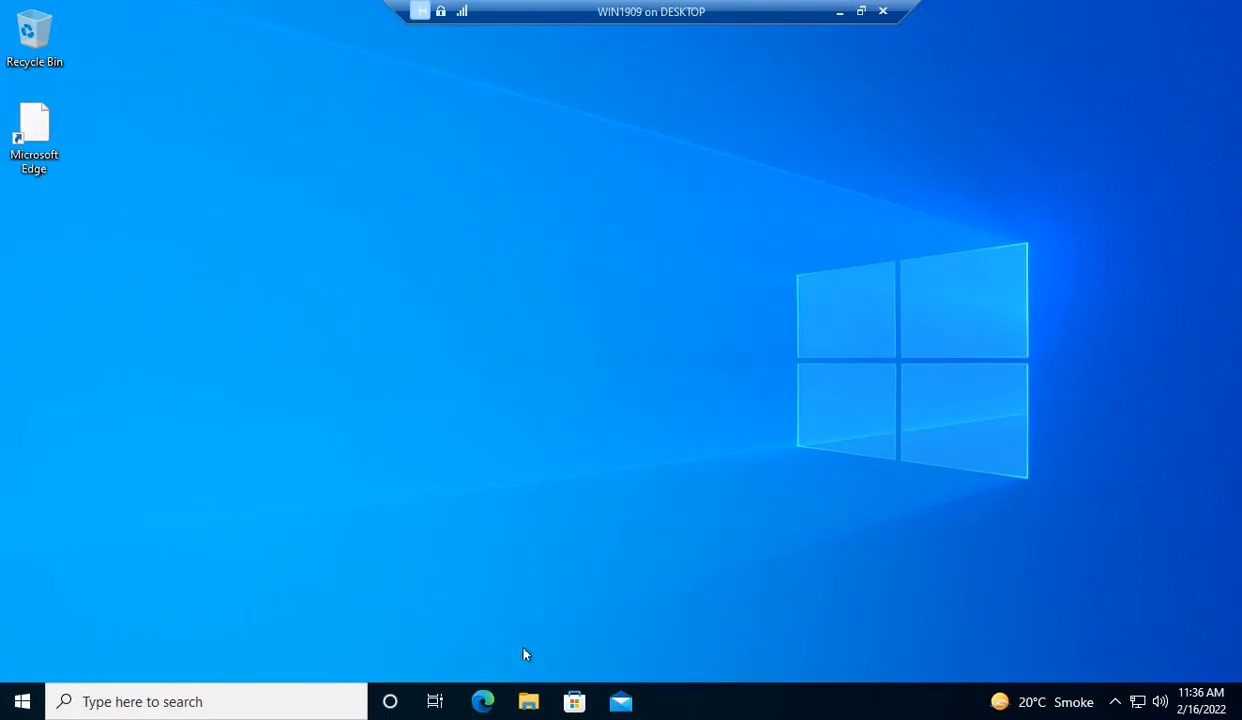
{"action": "left_click", "coordinate": [531, 699]}
{"action": "right_click", "coordinate": [196, 385]}
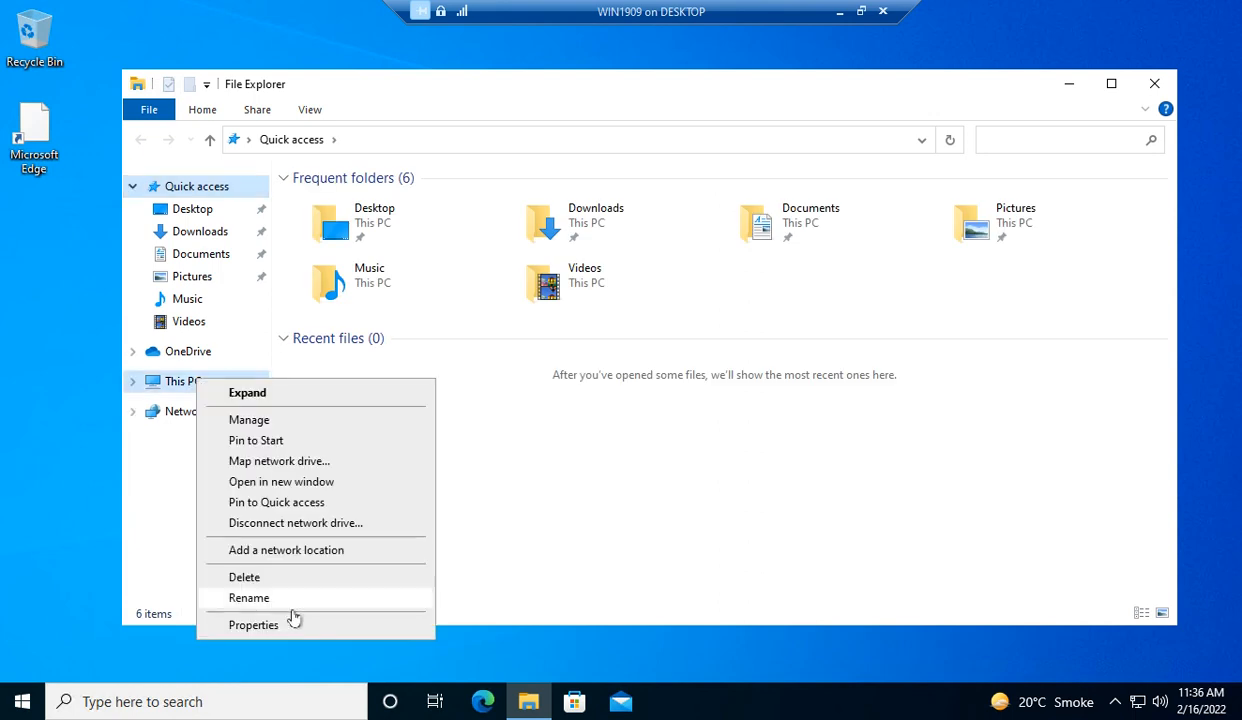
{"action": "left_click", "coordinate": [290, 627]}
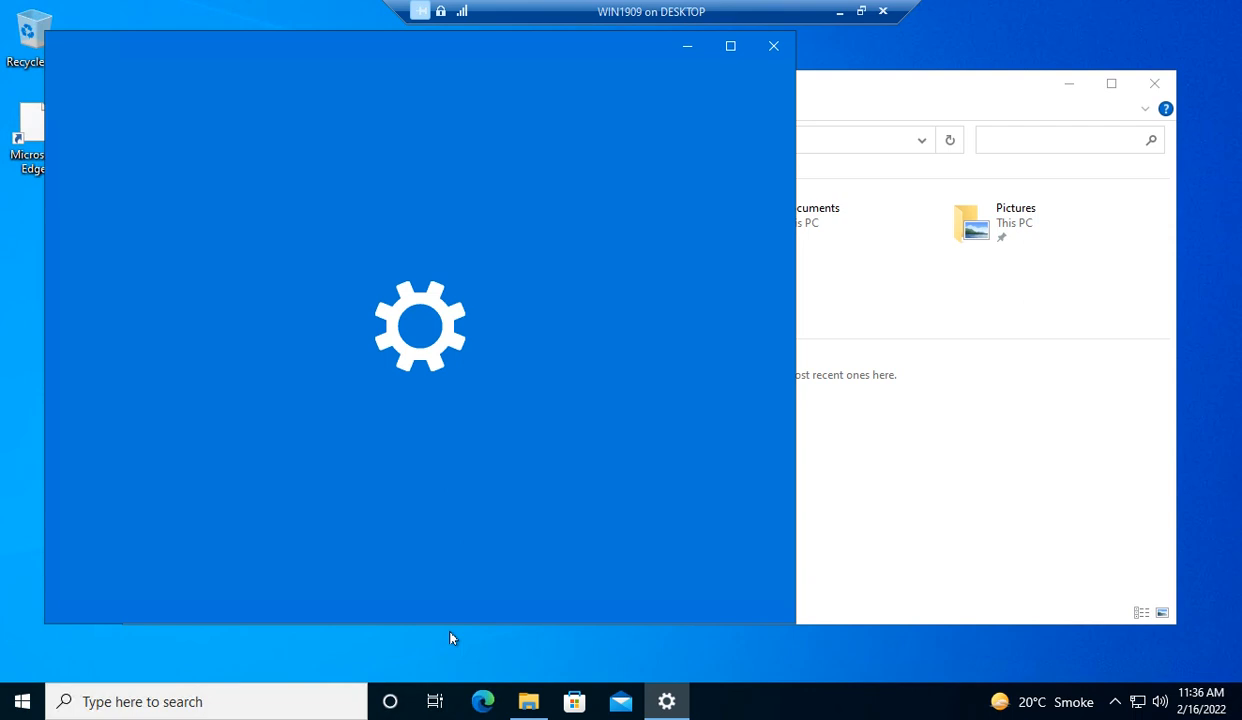
{"action": "scroll", "coordinate": [430, 340], "scroll_direction": "down", "scroll_amount": 5}
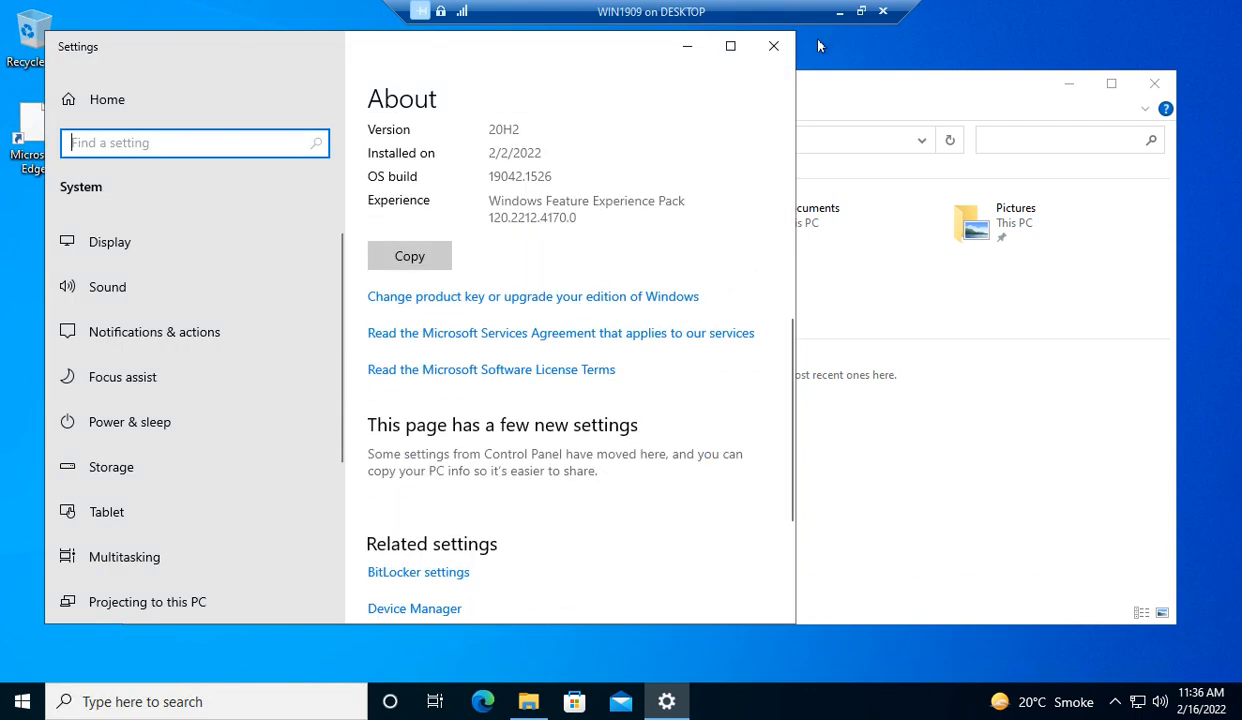
{"action": "left_click", "coordinate": [773, 46]}
Find Control Panel through Windows search and open the list of client actions in the Configuration Manager properties
{"action": "left_click", "coordinate": [263, 704]}
{"action": "type", "text": "cont"}
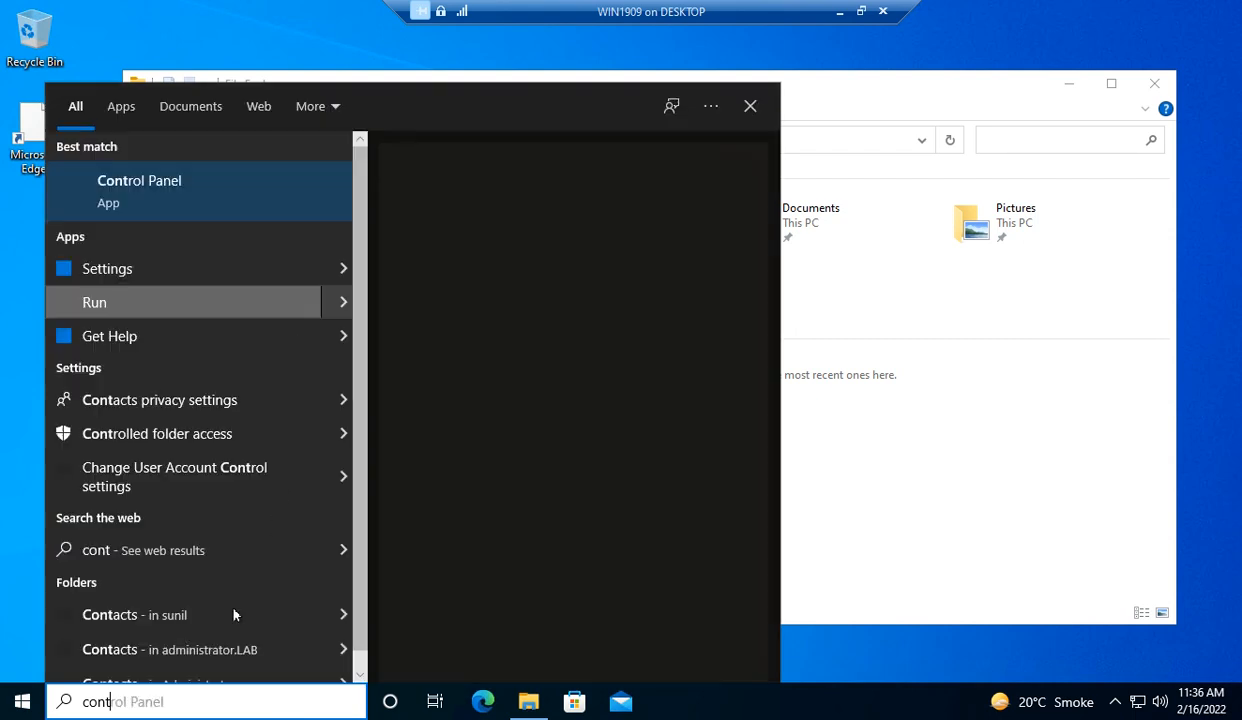
{"action": "left_click", "coordinate": [208, 212]}
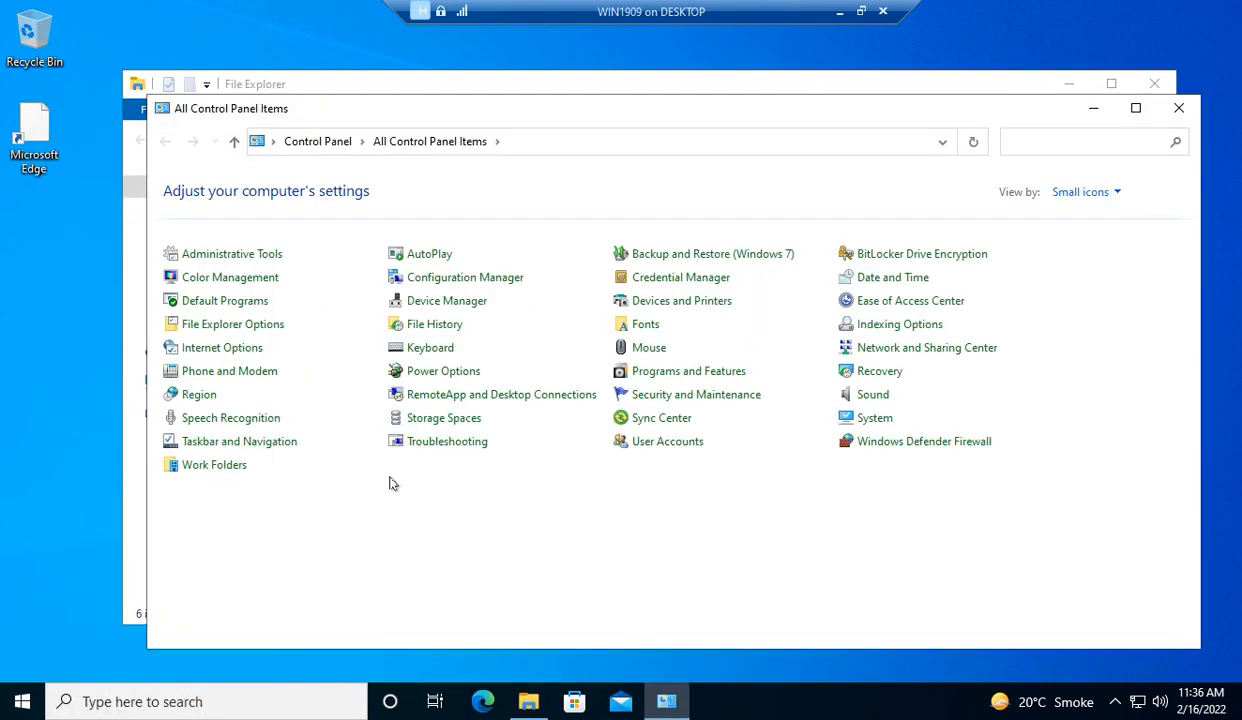
{"action": "left_click", "coordinate": [449, 287]}
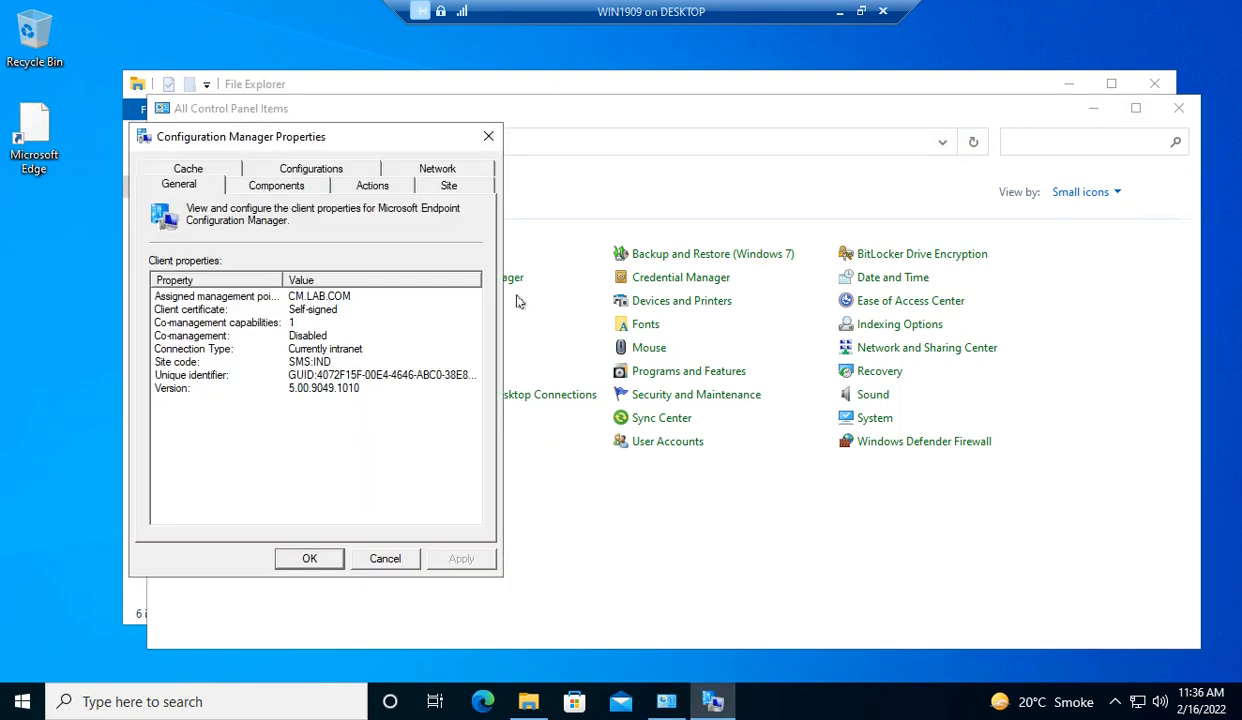
{"action": "left_click", "coordinate": [374, 188]}
Run the Application Deployment Evaluation Cycle and the Machine Policy Retrieval & Evaluation Cycle on the client
{"action": "left_click", "coordinate": [271, 289]}
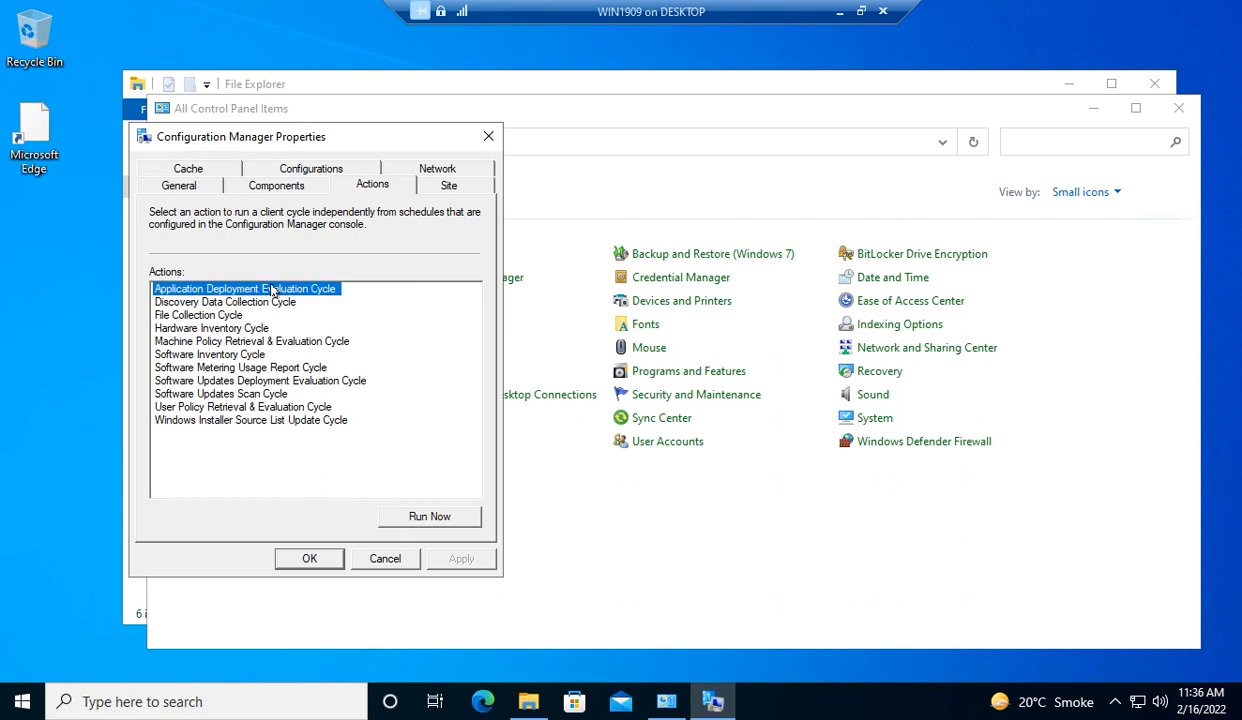
{"action": "left_click", "coordinate": [416, 516]}
{"action": "left_click", "coordinate": [784, 418]}
{"action": "left_click", "coordinate": [181, 341]}
{"action": "left_click", "coordinate": [410, 516]}
{"action": "left_click", "coordinate": [780, 420]}
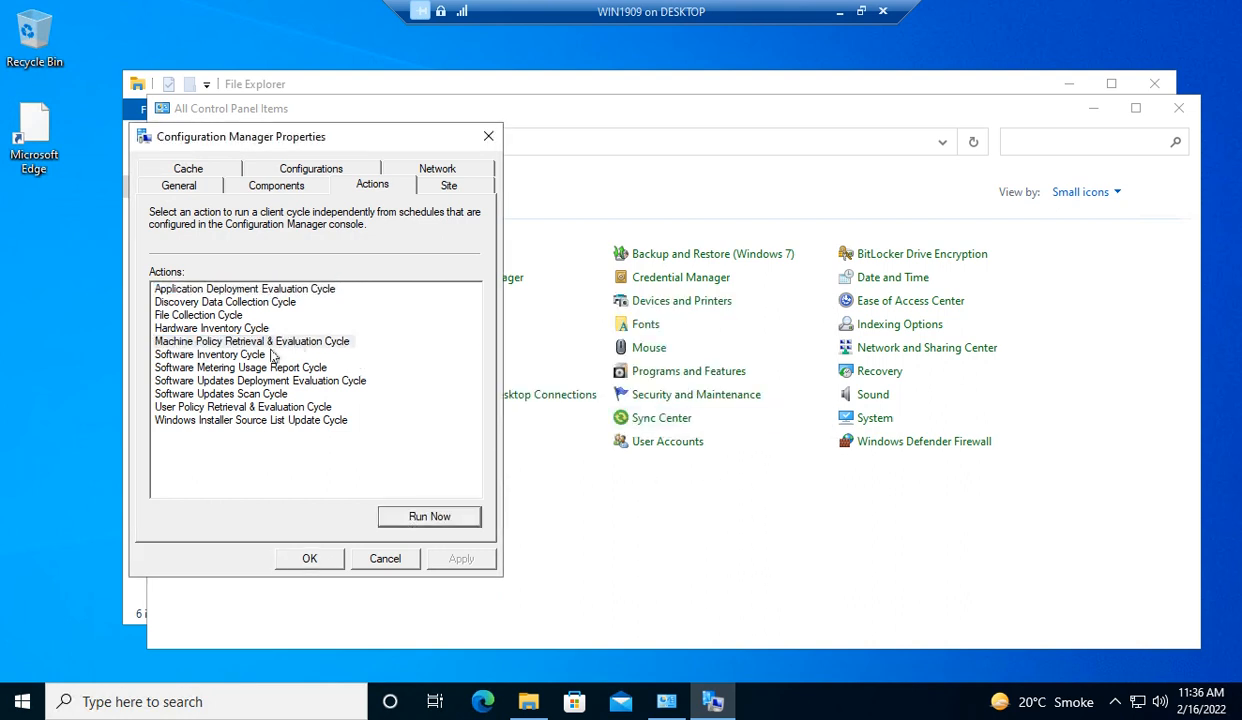
Run the Software Metering Usage Report Cycle and close the client properties, Control Panel and File Explorer
{"action": "left_click", "coordinate": [257, 368]}
{"action": "left_click", "coordinate": [388, 520]}
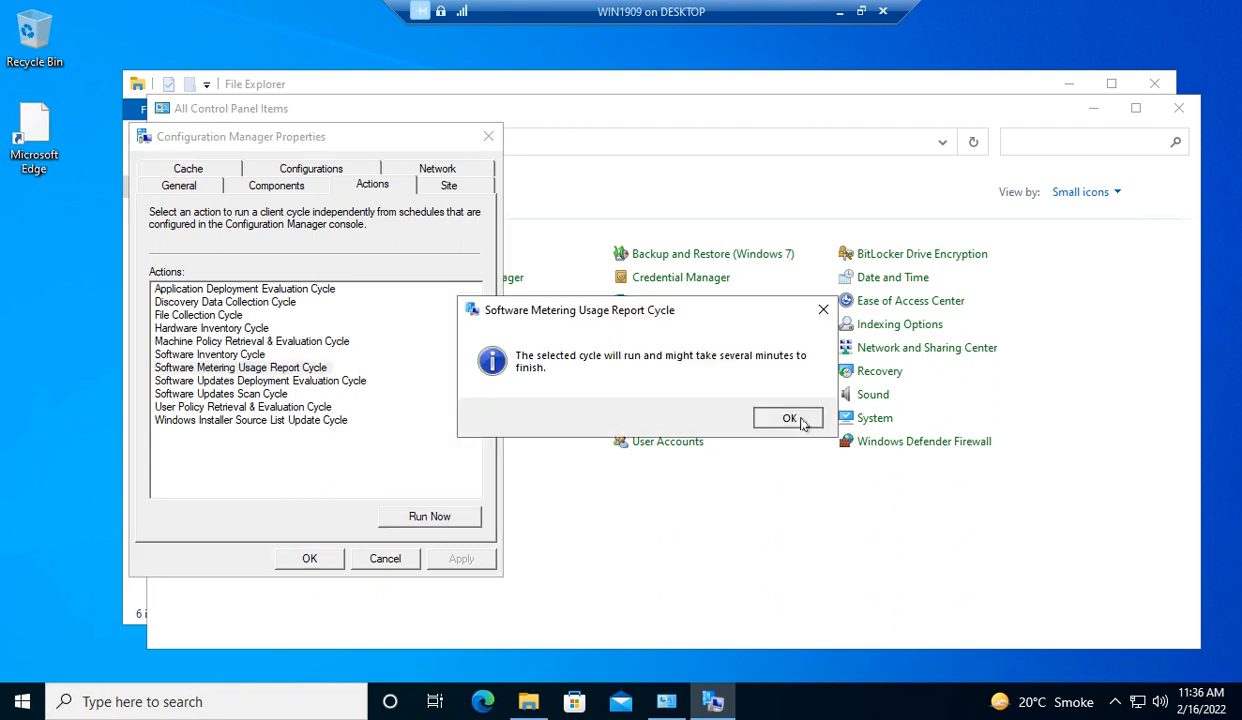
{"action": "left_click", "coordinate": [787, 418]}
{"action": "left_click", "coordinate": [292, 562]}
{"action": "left_click", "coordinate": [1178, 108]}
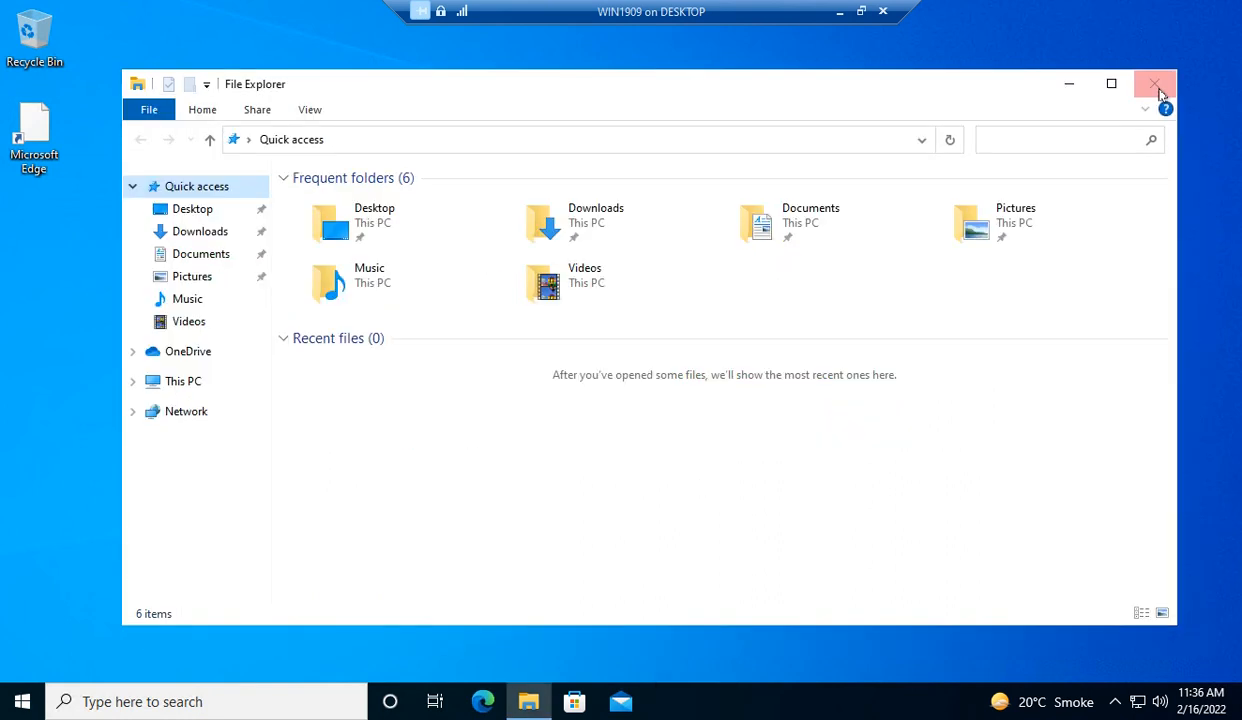
{"action": "left_click", "coordinate": [1154, 83]}
Return to the SCCM virtual machine, try to reconnect to CLIENT1909, and close the Remote Control window
{"action": "left_click", "coordinate": [861, 11]}
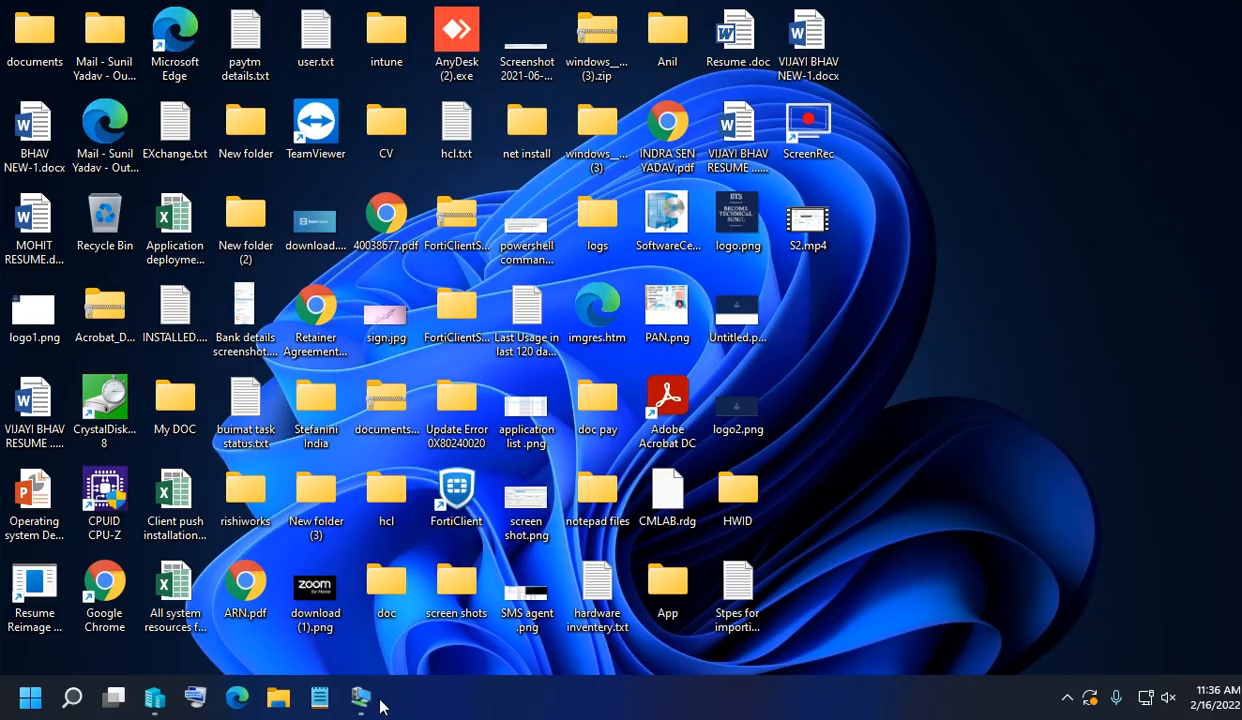
{"action": "left_click", "coordinate": [375, 700]}
{"action": "left_click", "coordinate": [397, 611]}
{"action": "left_click", "coordinate": [380, 482]}
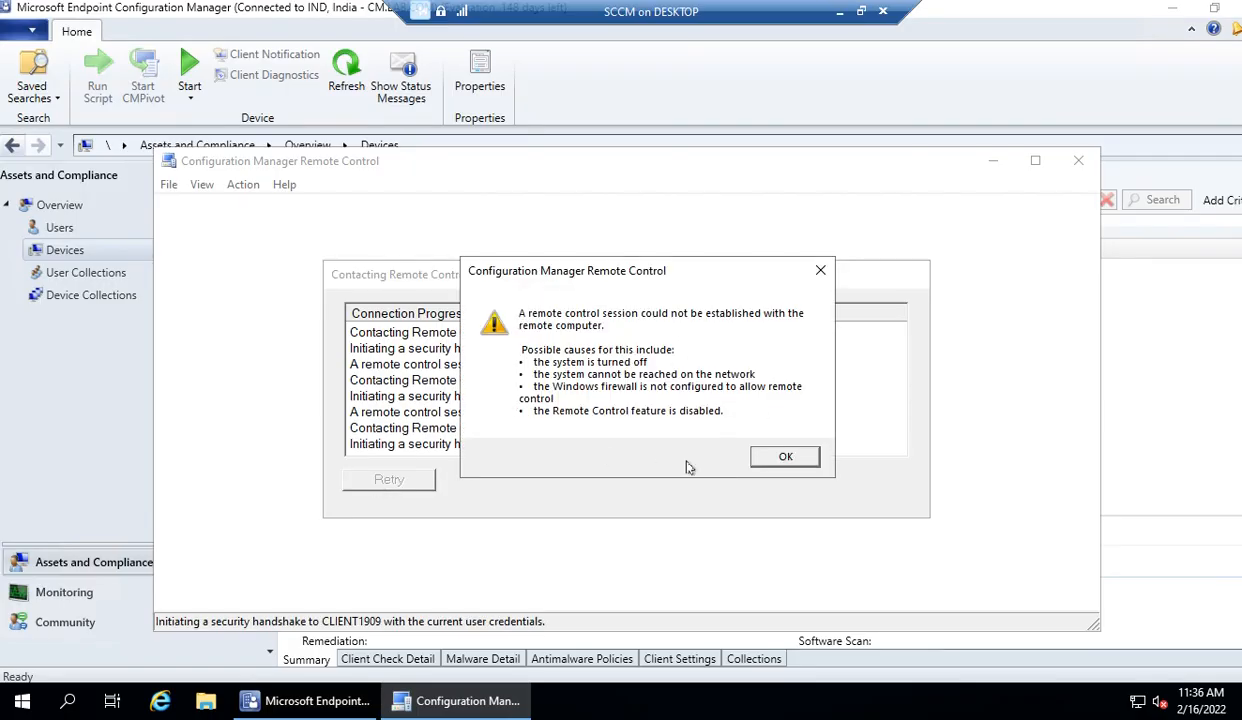
{"action": "left_click", "coordinate": [747, 456]}
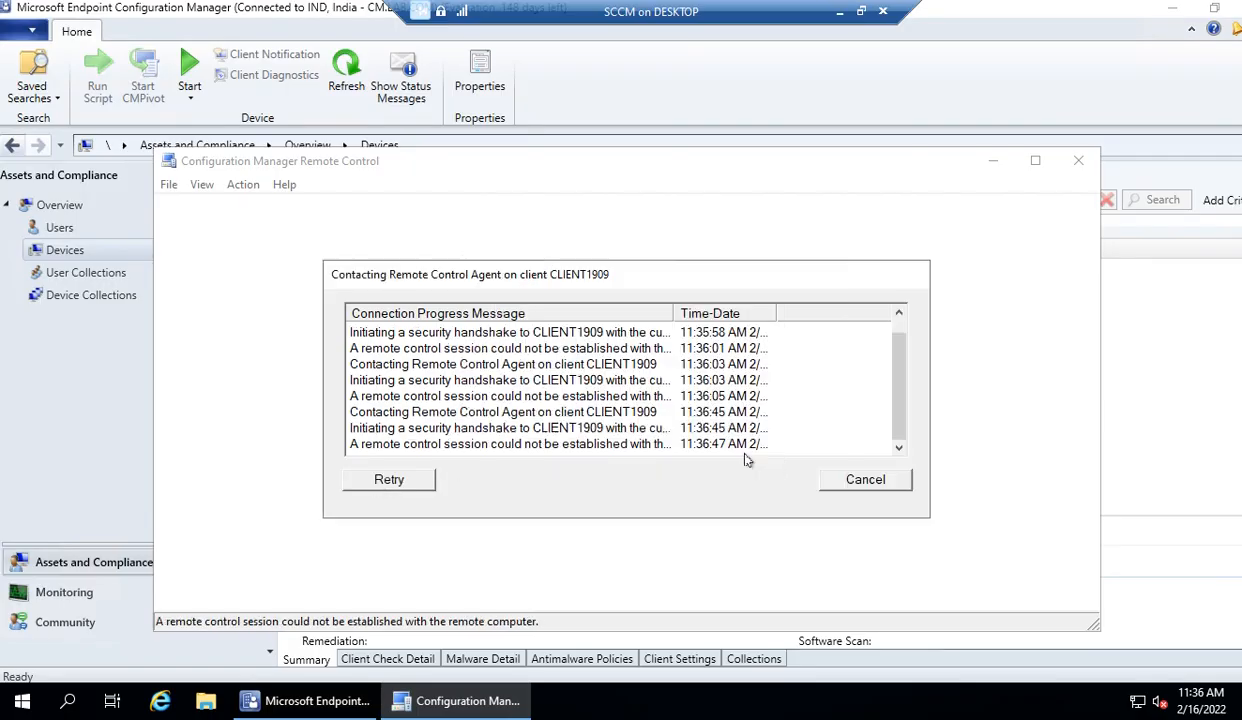
{"action": "left_click", "coordinate": [864, 480]}
{"action": "left_click", "coordinate": [1079, 161]}
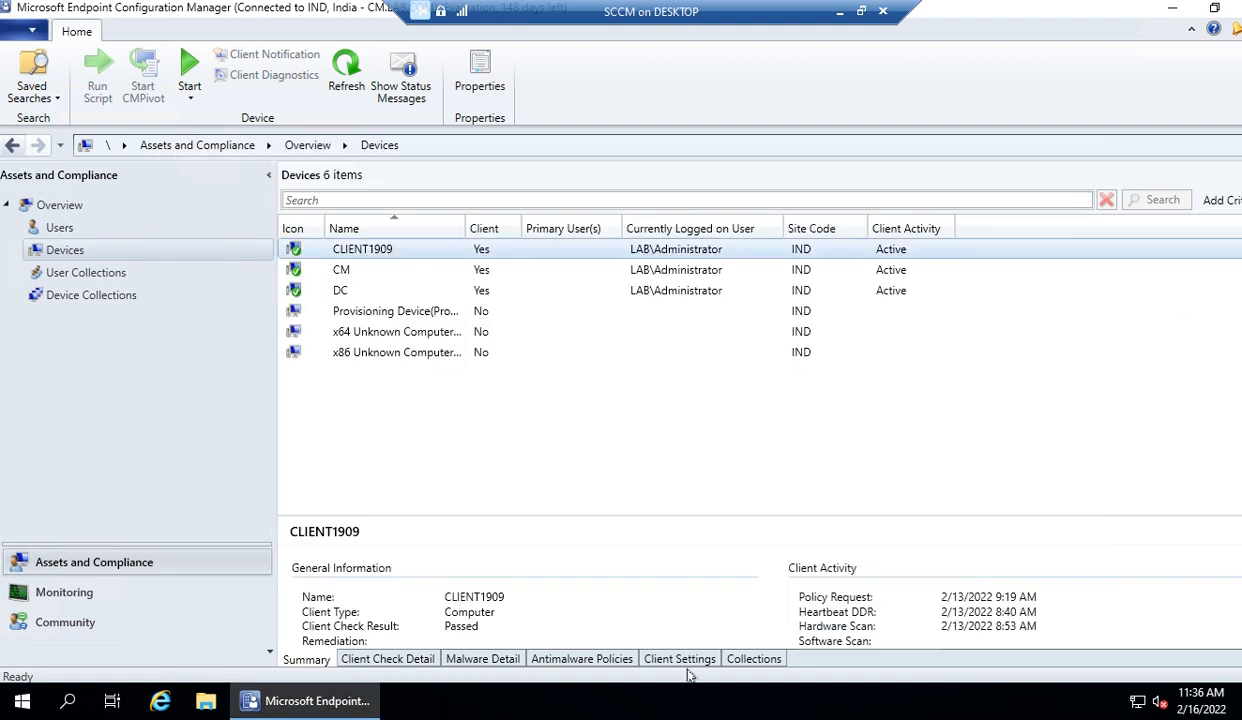
Start a new Remote Control session to CLIENT1909 from the Devices list
{"action": "left_click", "coordinate": [365, 270]}
{"action": "left_click", "coordinate": [360, 291]}
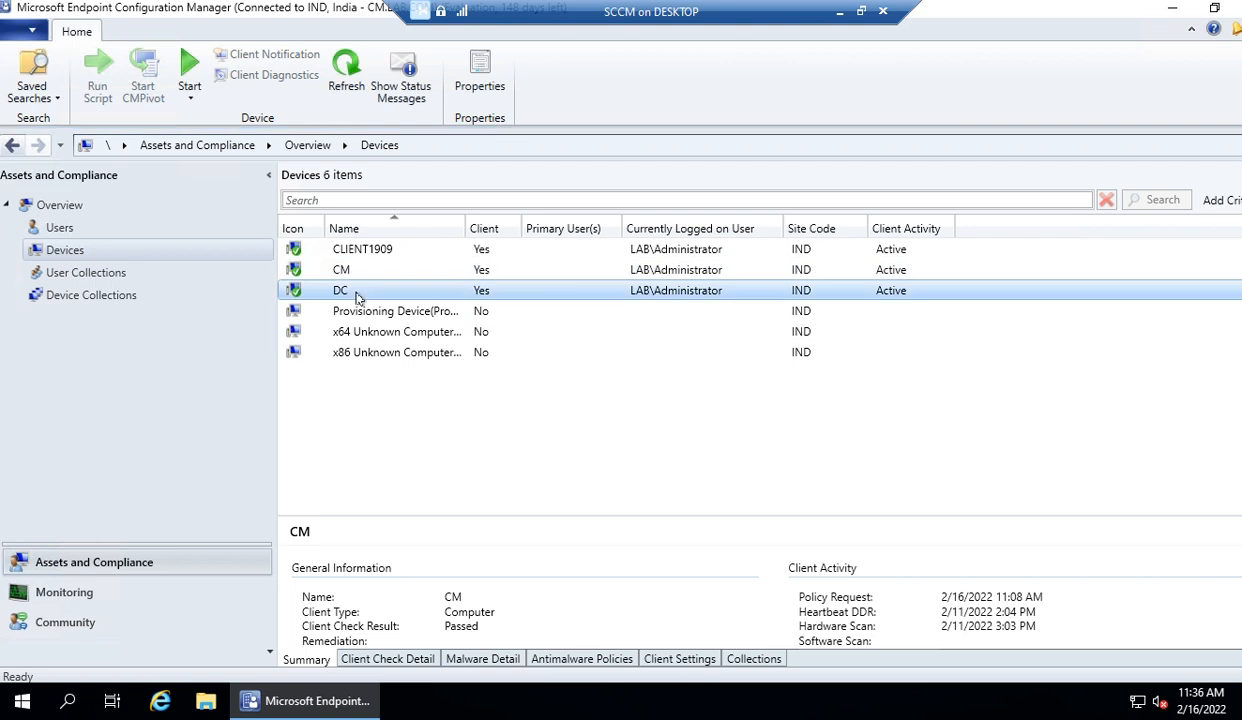
{"action": "left_click", "coordinate": [346, 249]}
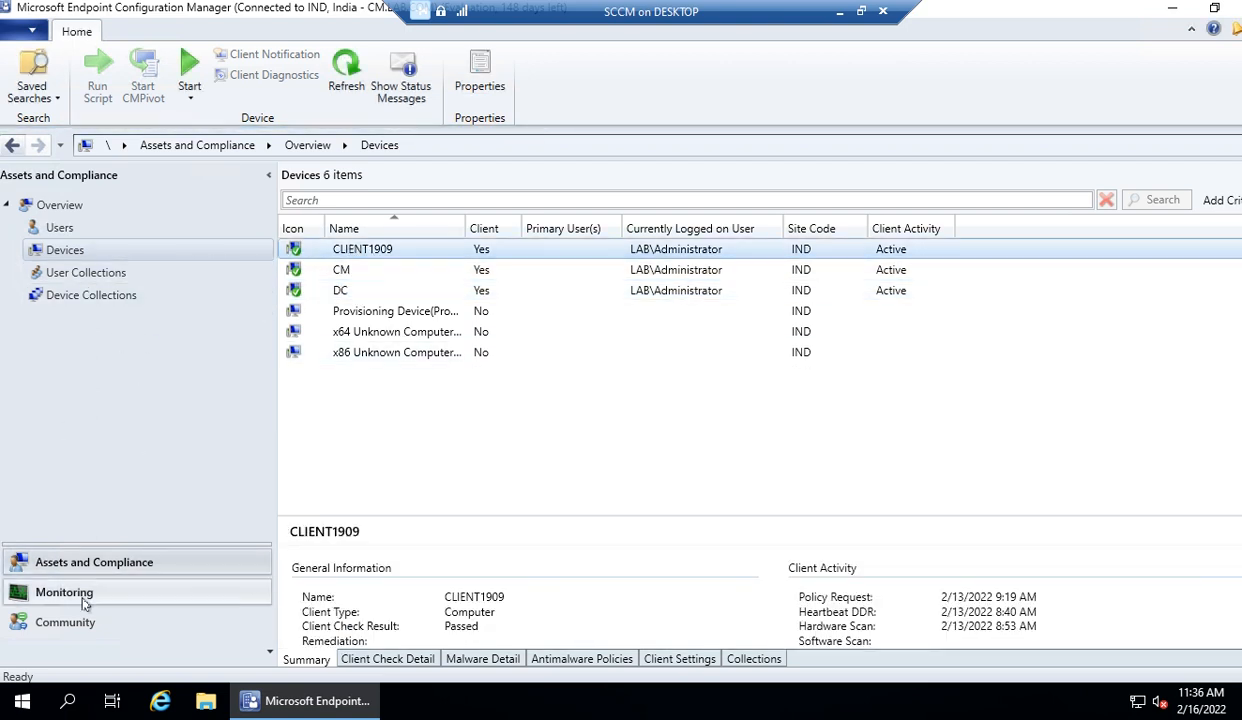
{"action": "right_click", "coordinate": [373, 256]}
{"action": "mouse_move", "coordinate": [440, 310]}
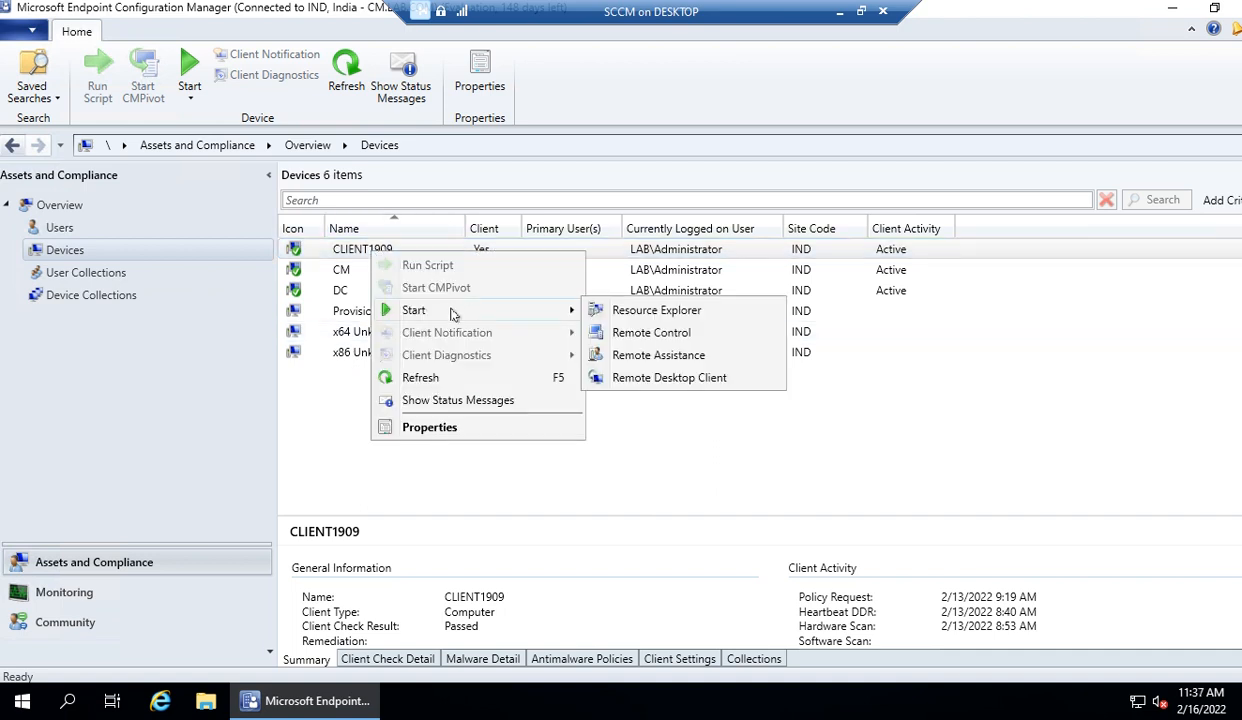
{"action": "left_click", "coordinate": [660, 332]}
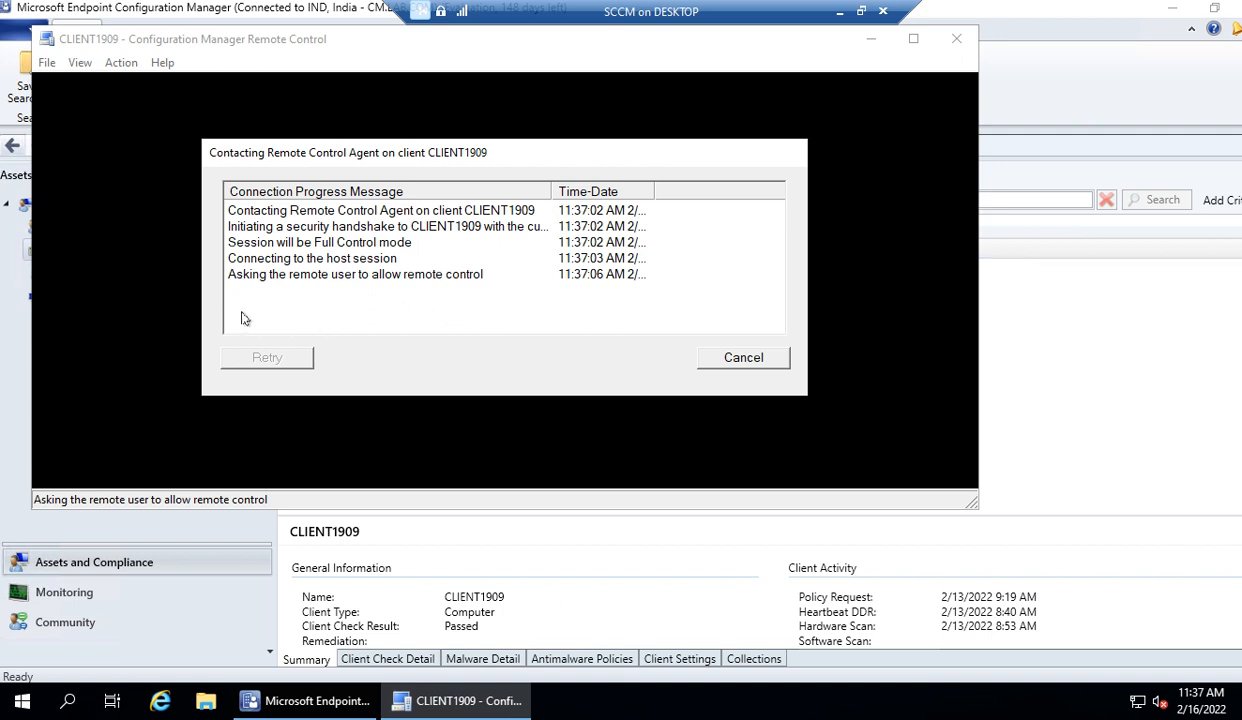
Switch to the WIN1909 virtual machine and approve the remote control request from LAB\TESTRDS
{"action": "left_click", "coordinate": [839, 11]}
{"action": "mouse_move", "coordinate": [361, 710]}
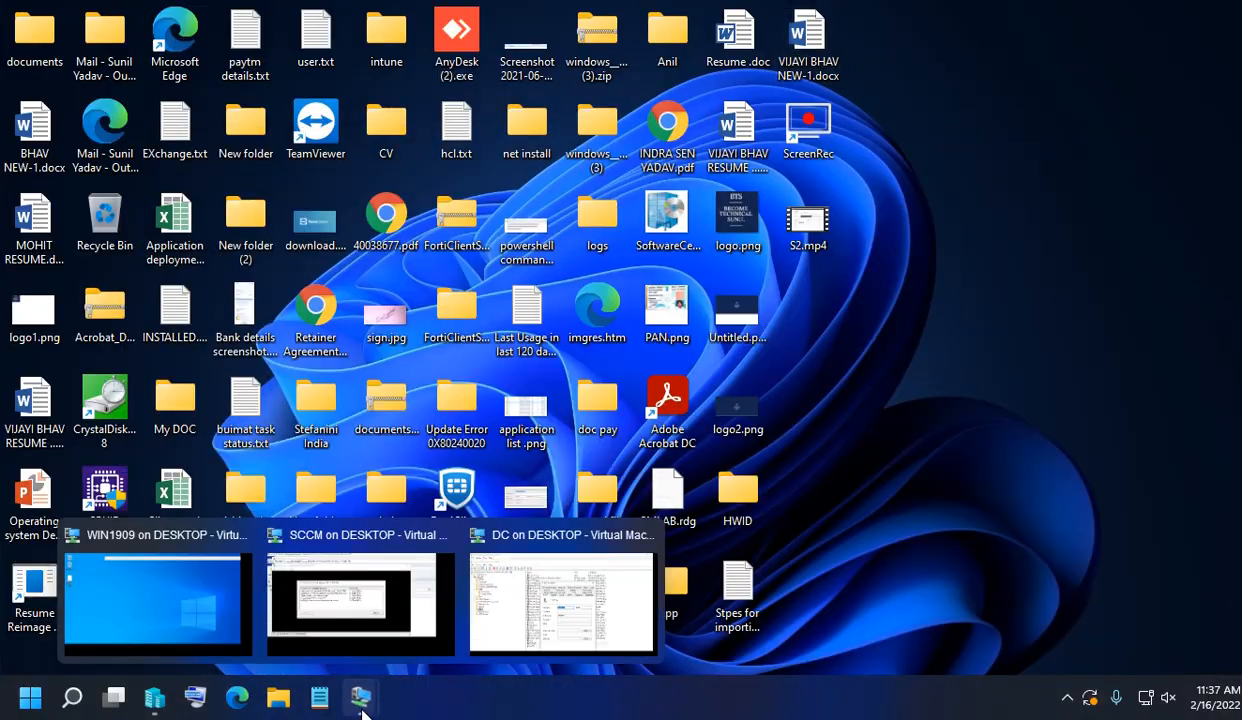
{"action": "left_click", "coordinate": [234, 613]}
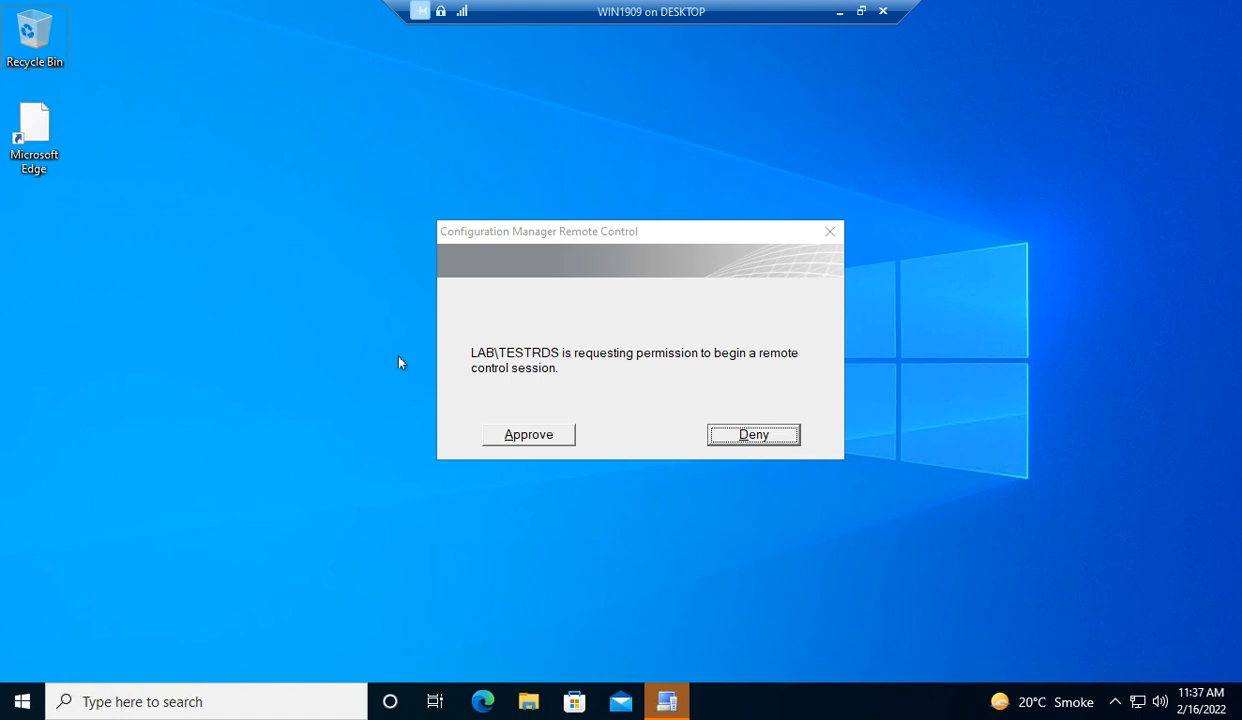
{"action": "left_click", "coordinate": [528, 434]}
Return to the SCCM virtual machine to view the connected CLIENT1909 desktop, and end the active remote control session
{"action": "left_click", "coordinate": [839, 11]}
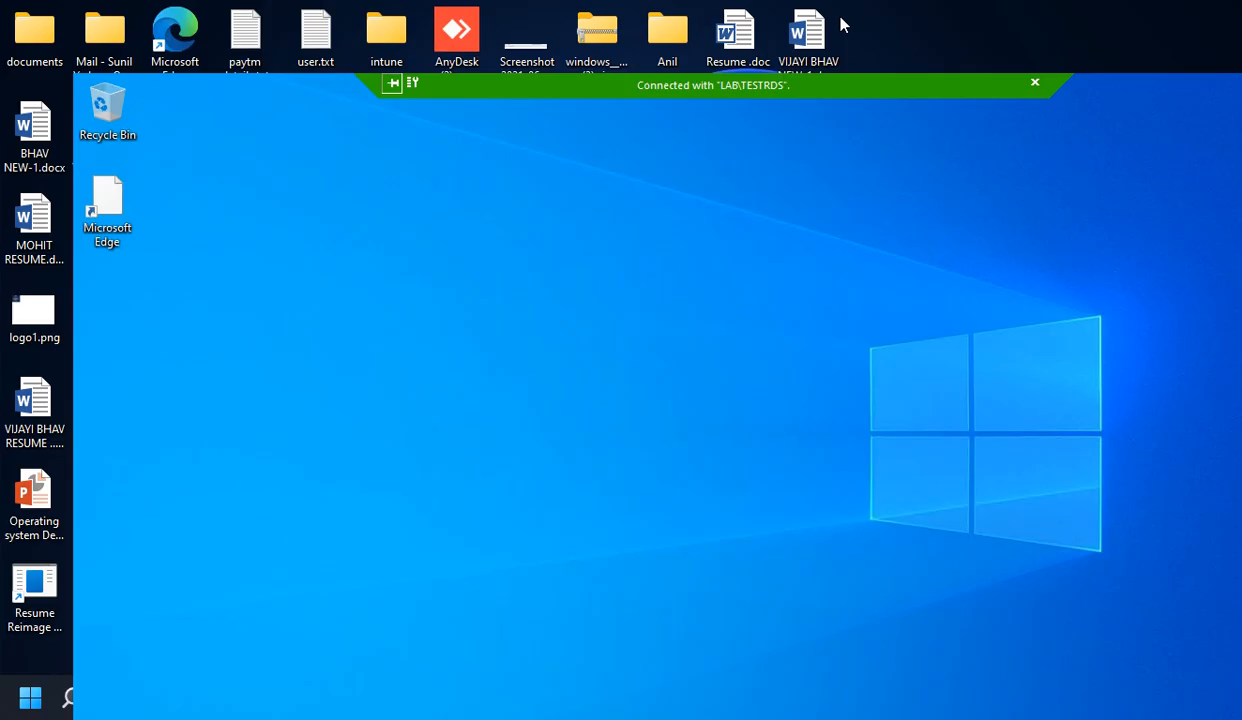
{"action": "mouse_move", "coordinate": [361, 697]}
{"action": "left_click", "coordinate": [328, 617]}
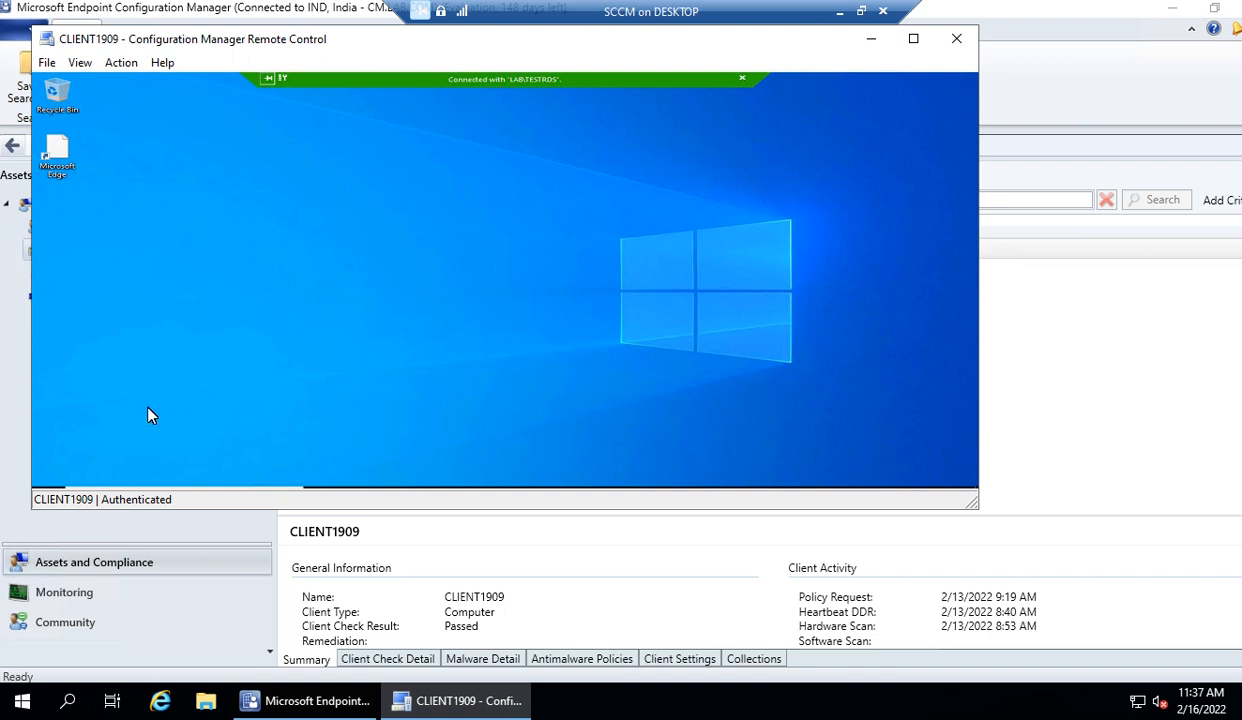
{"action": "left_click", "coordinate": [956, 38]}
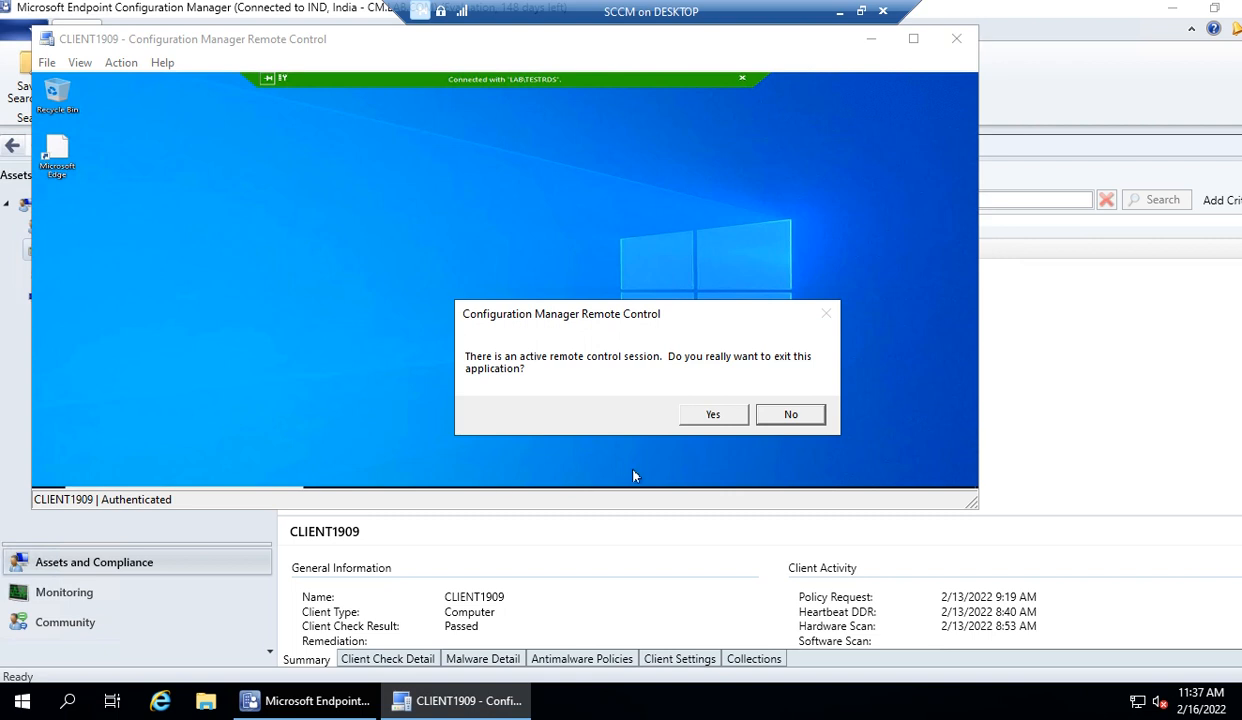
{"action": "left_click", "coordinate": [713, 414]}
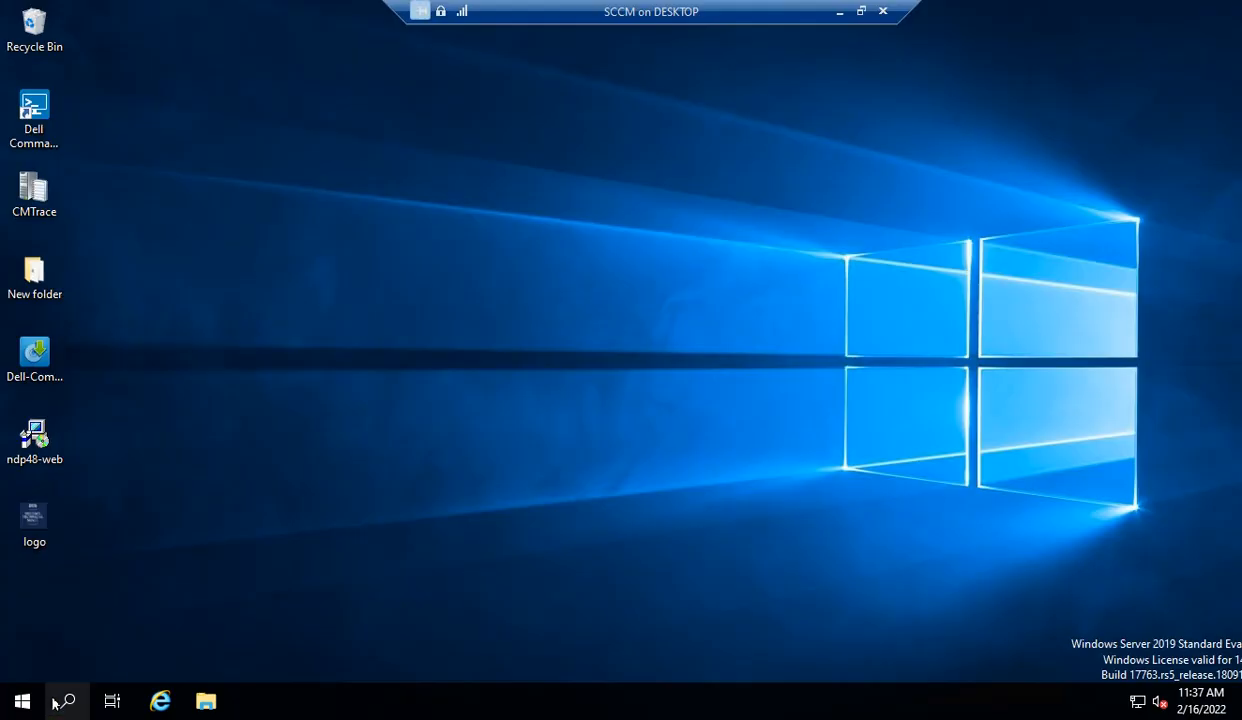
Launch the Configuration Manager Console from the Microsoft Endpoint Manager program group under the regular signed-in account
{"action": "left_click", "coordinate": [22, 700]}
{"action": "left_click", "coordinate": [158, 425]}
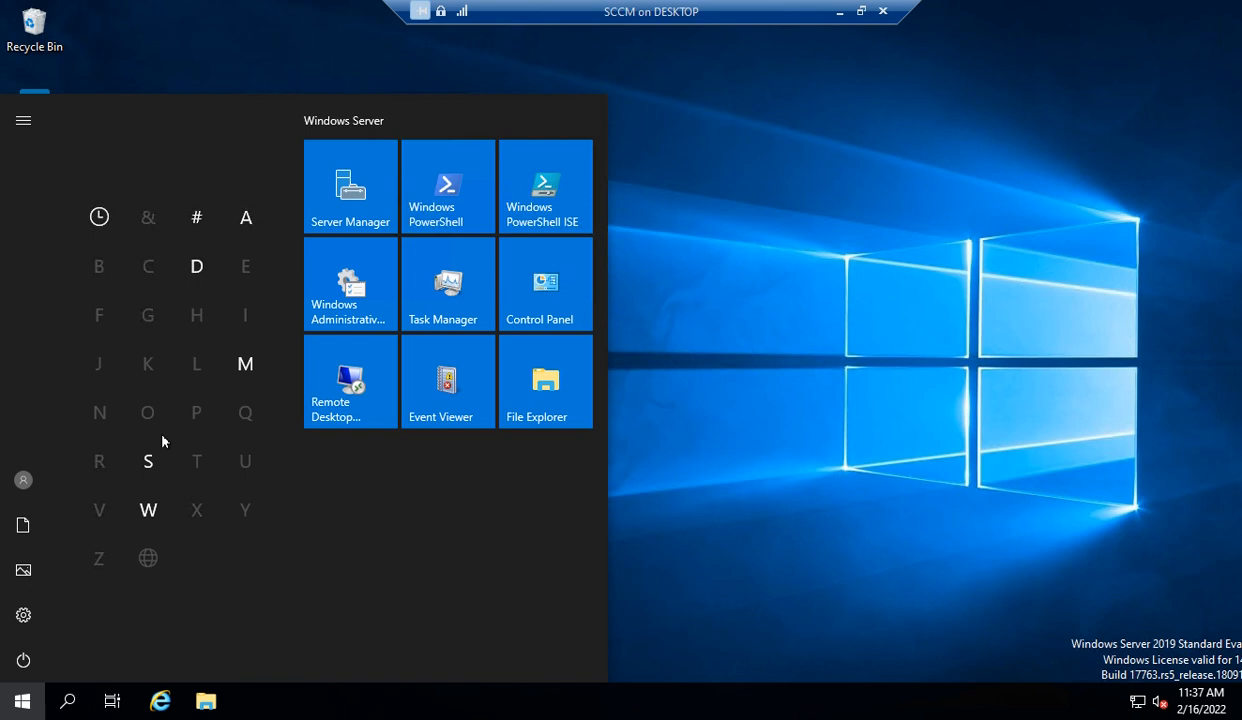
{"action": "left_click", "coordinate": [755, 275]}
{"action": "left_click", "coordinate": [22, 700]}
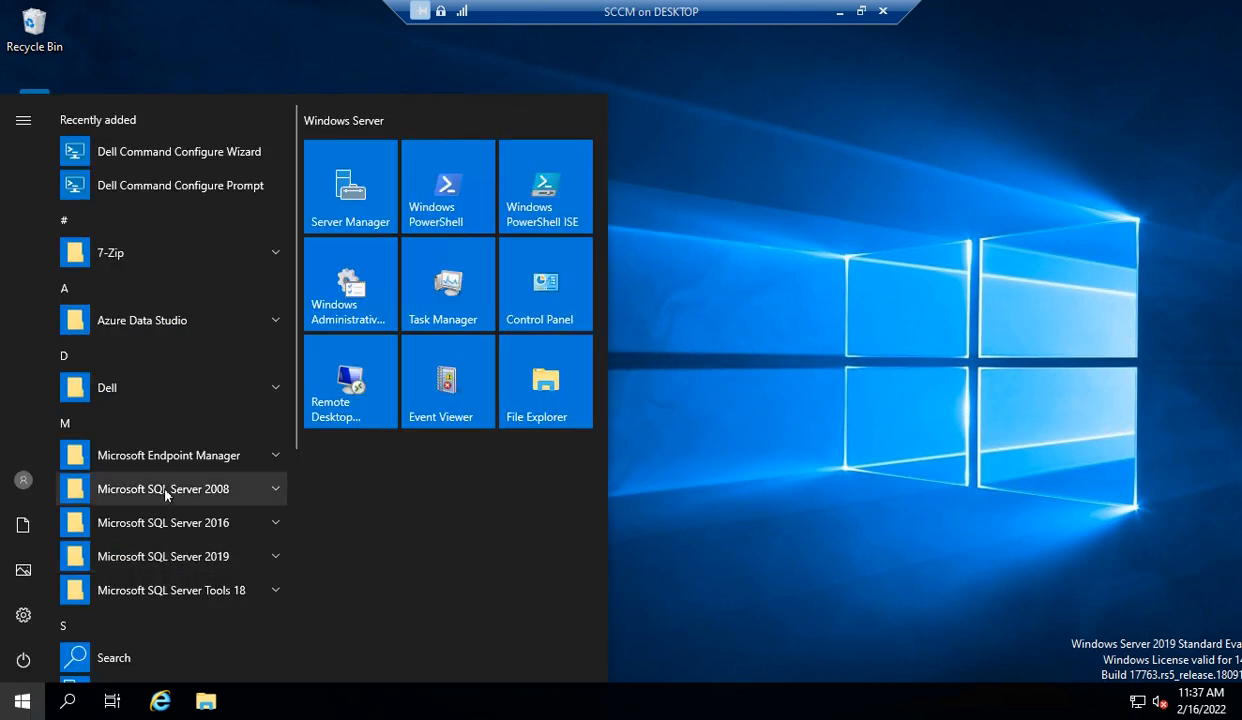
{"action": "left_click", "coordinate": [175, 458]}
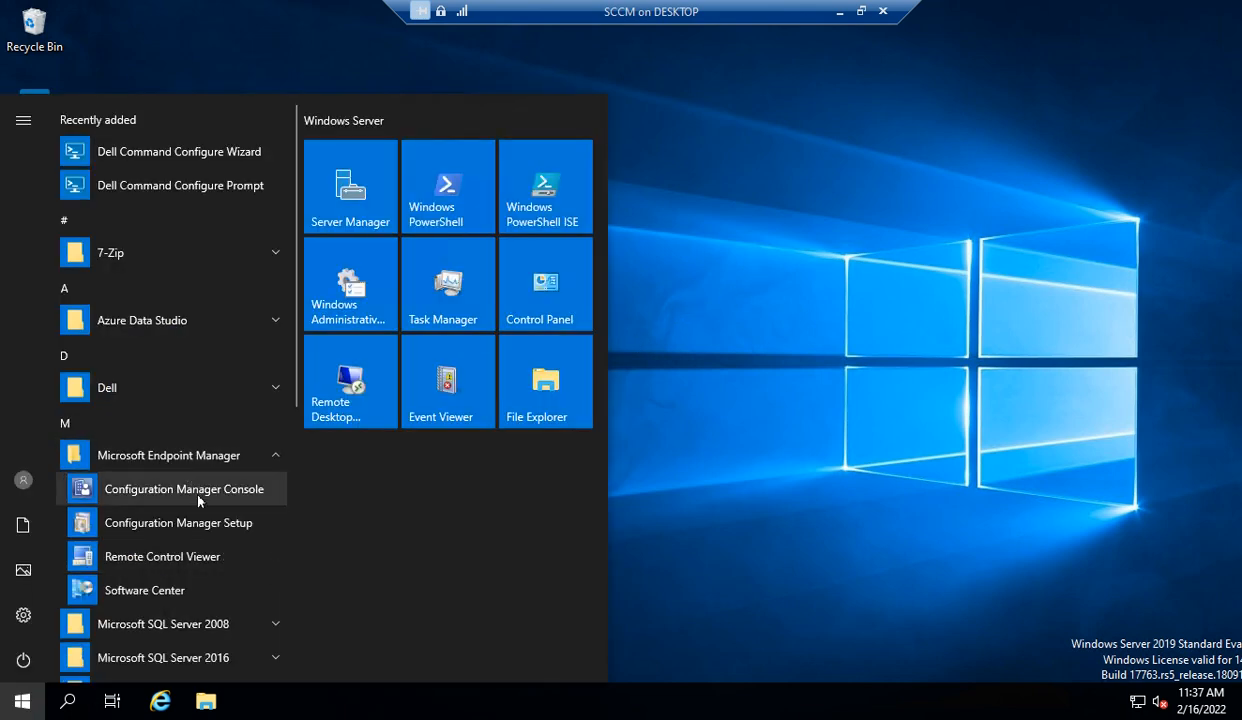
{"action": "left_click", "coordinate": [198, 500]}
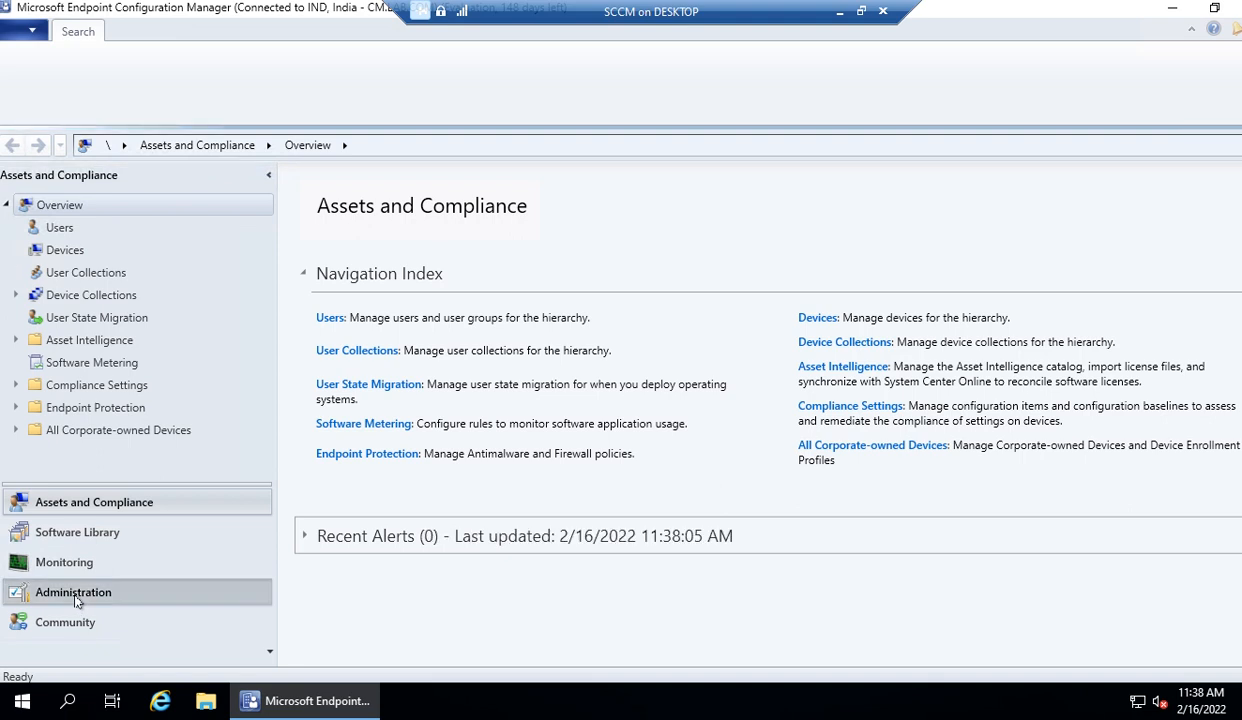
Examine the built-in Security Roles under Security in the Administration workspace
{"action": "left_click", "coordinate": [45, 595]}
{"action": "left_click", "coordinate": [15, 295]}
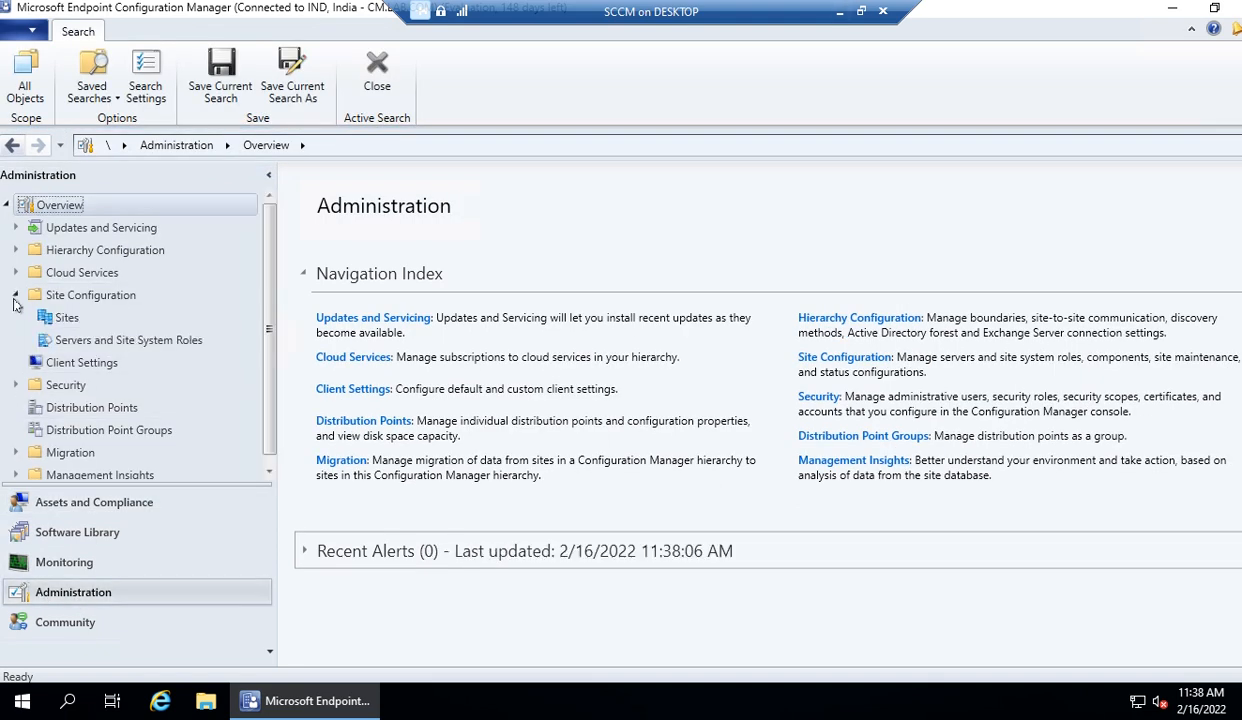
{"action": "left_click", "coordinate": [15, 295]}
{"action": "left_click", "coordinate": [15, 340]}
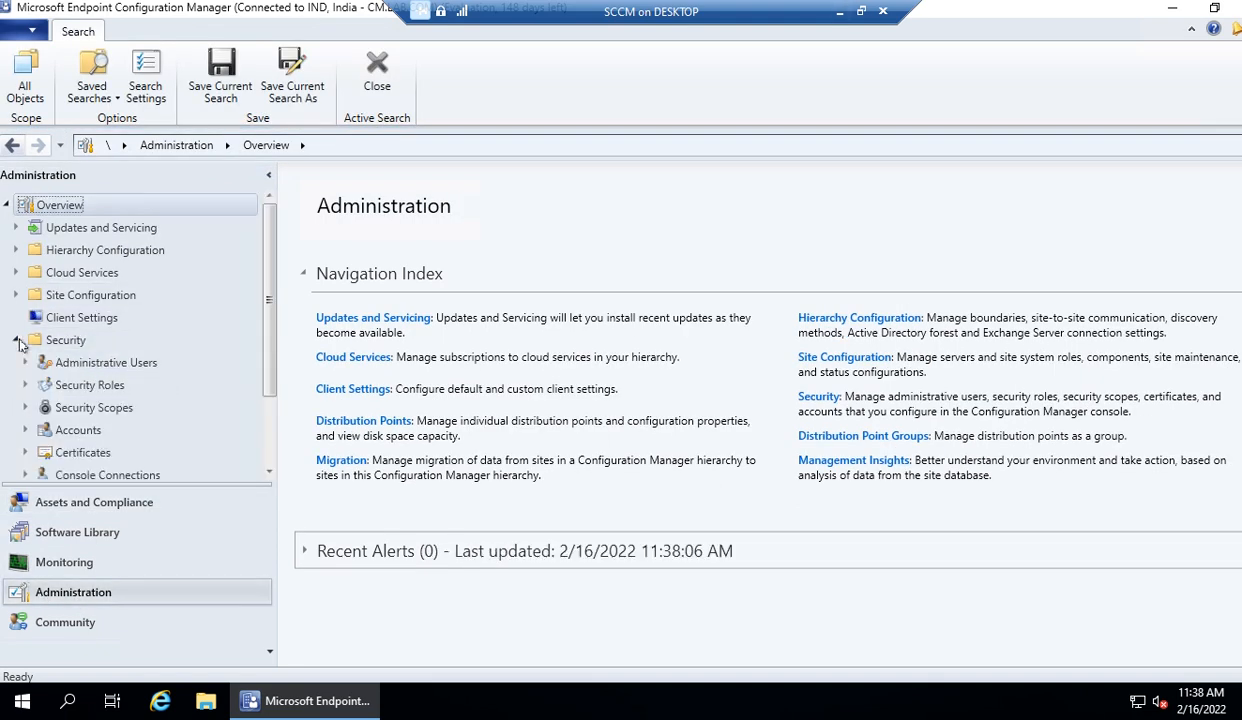
{"action": "left_click", "coordinate": [95, 363]}
{"action": "left_click", "coordinate": [102, 412]}
{"action": "left_click", "coordinate": [90, 385]}
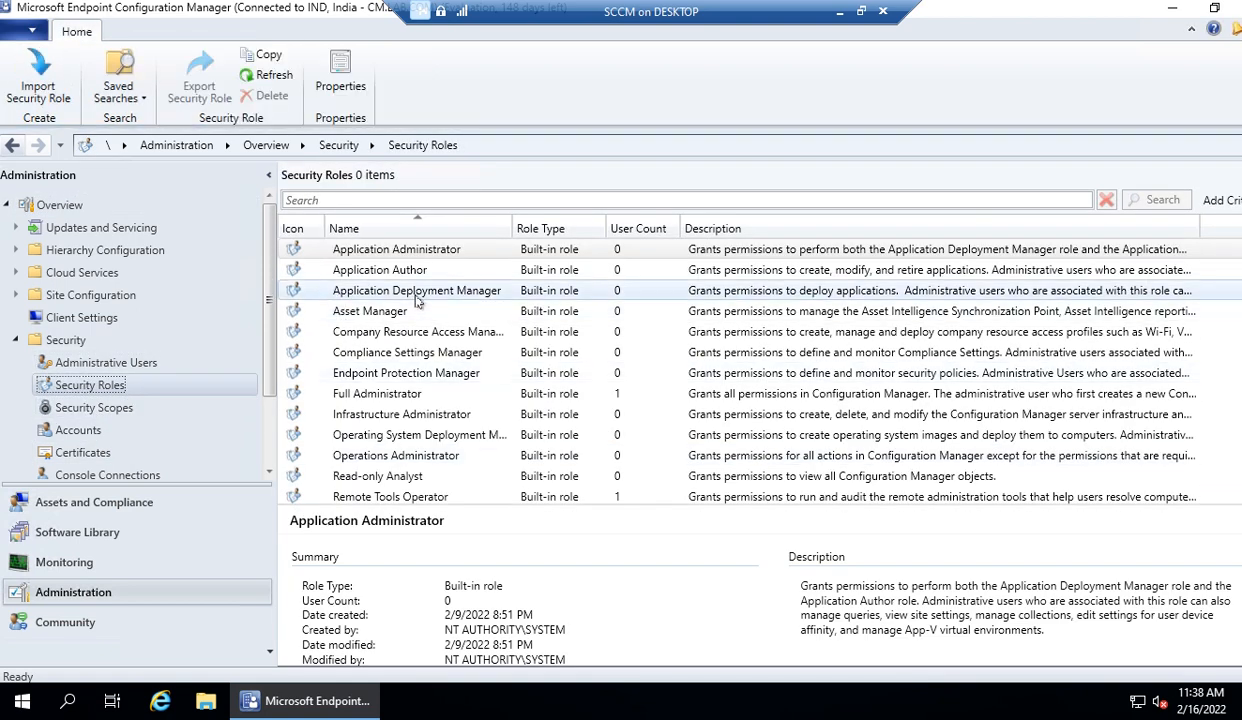
{"action": "scroll", "coordinate": [420, 318], "scroll_direction": "down", "scroll_amount": 1}
{"action": "scroll", "coordinate": [590, 440], "scroll_direction": "up", "scroll_amount": 1}
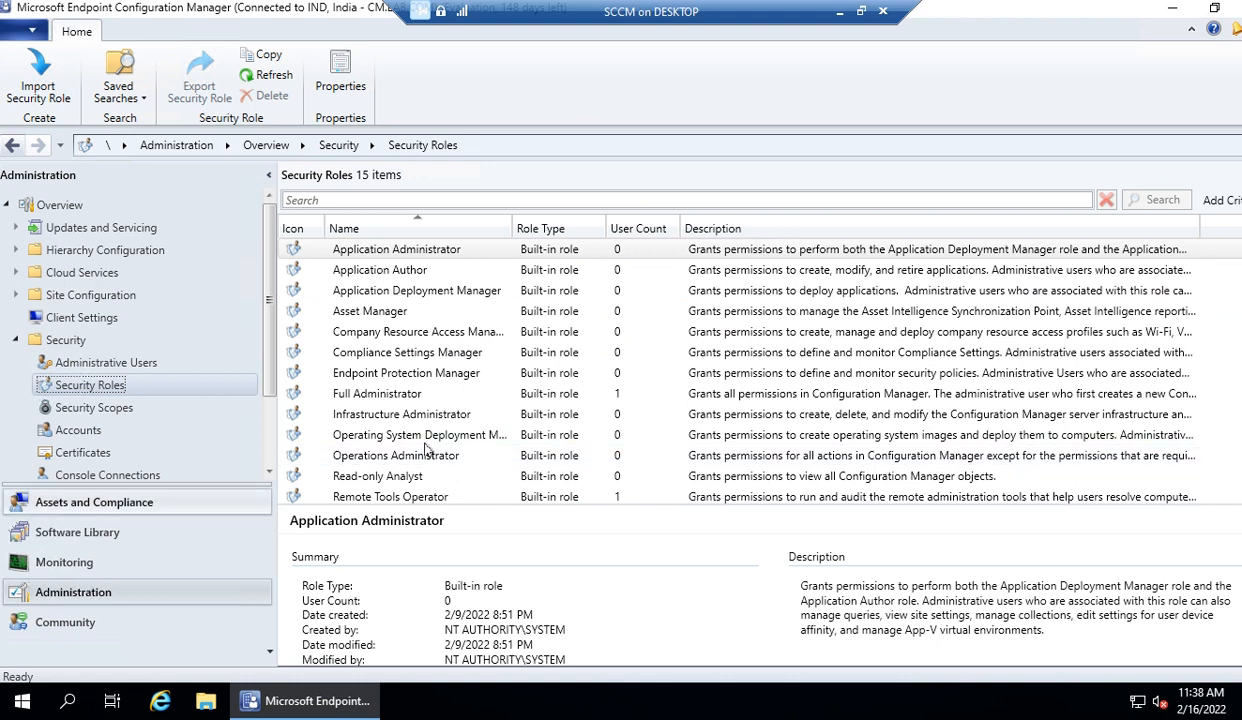
{"action": "scroll", "coordinate": [528, 458], "scroll_direction": "down", "scroll_amount": 1}
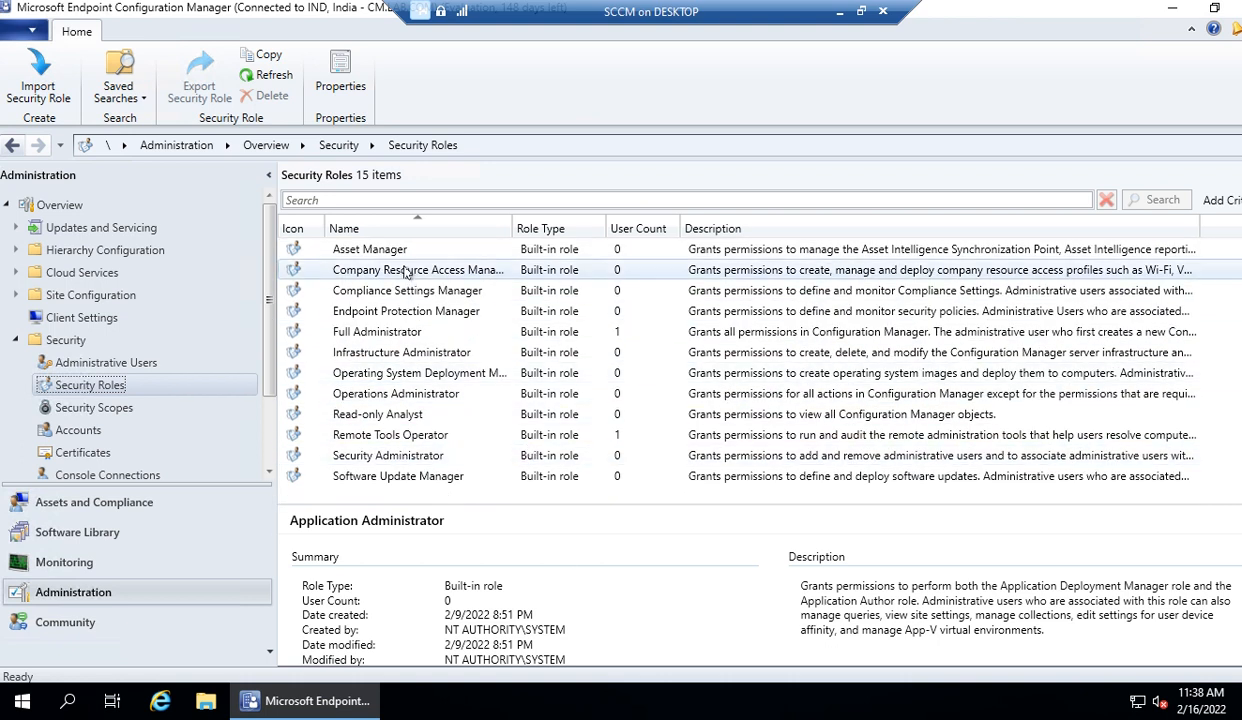
Copy the Application Deployment Manager security role as "Application deployment and OSD Task Sequence" and widen the Name column of the role list
{"action": "scroll", "coordinate": [388, 300], "scroll_direction": "up", "scroll_amount": 1}
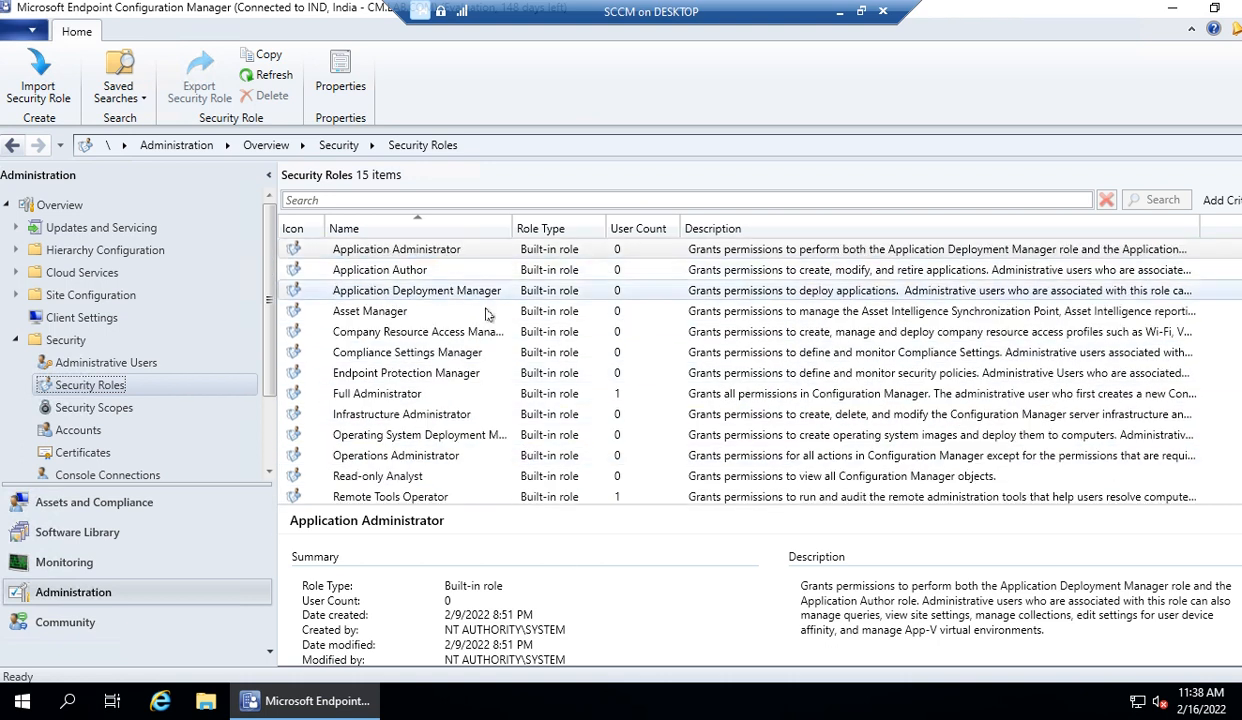
{"action": "left_click", "coordinate": [436, 291]}
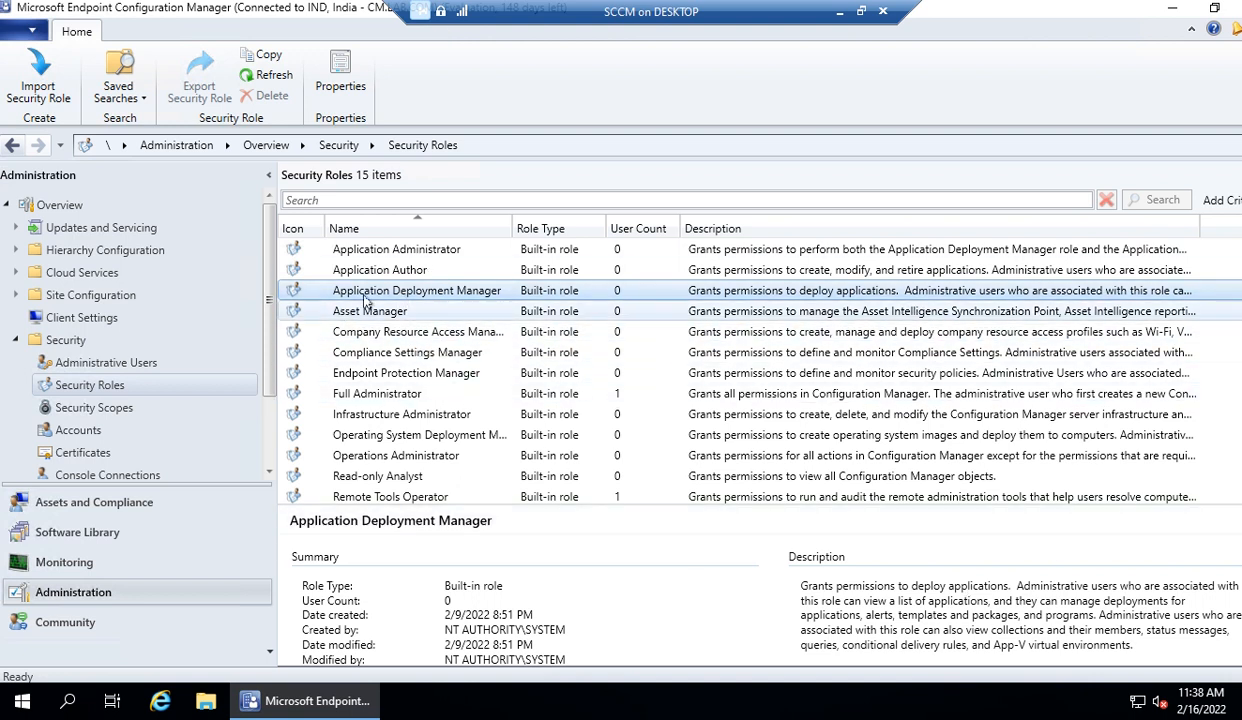
{"action": "right_click", "coordinate": [378, 294]}
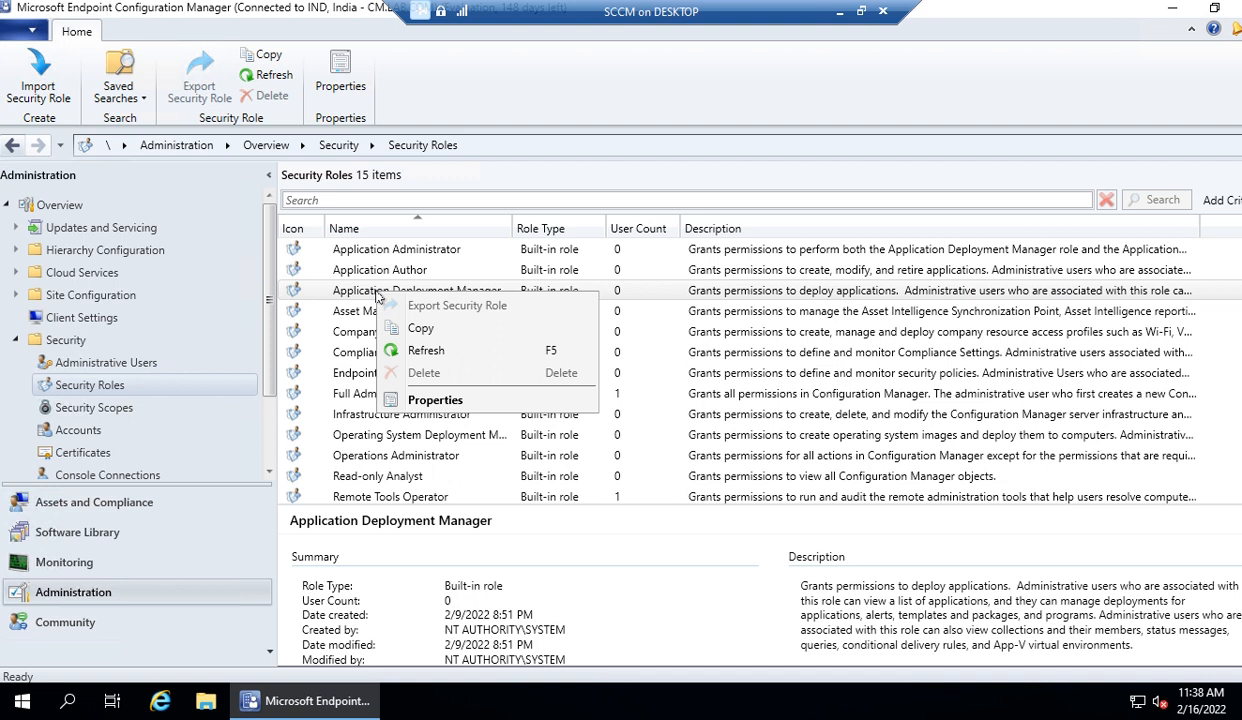
{"action": "left_click", "coordinate": [418, 332]}
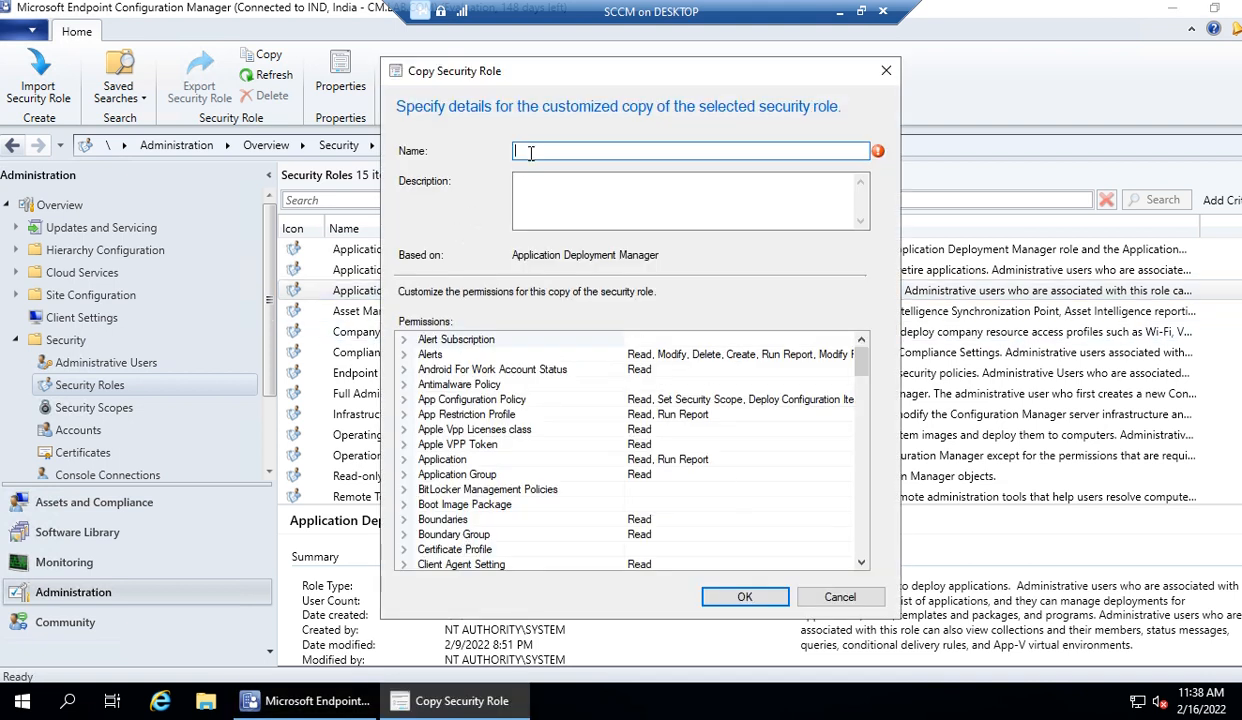
{"action": "left_click_drag", "start_coordinate": [519, 88], "coordinate": [682, 120]}
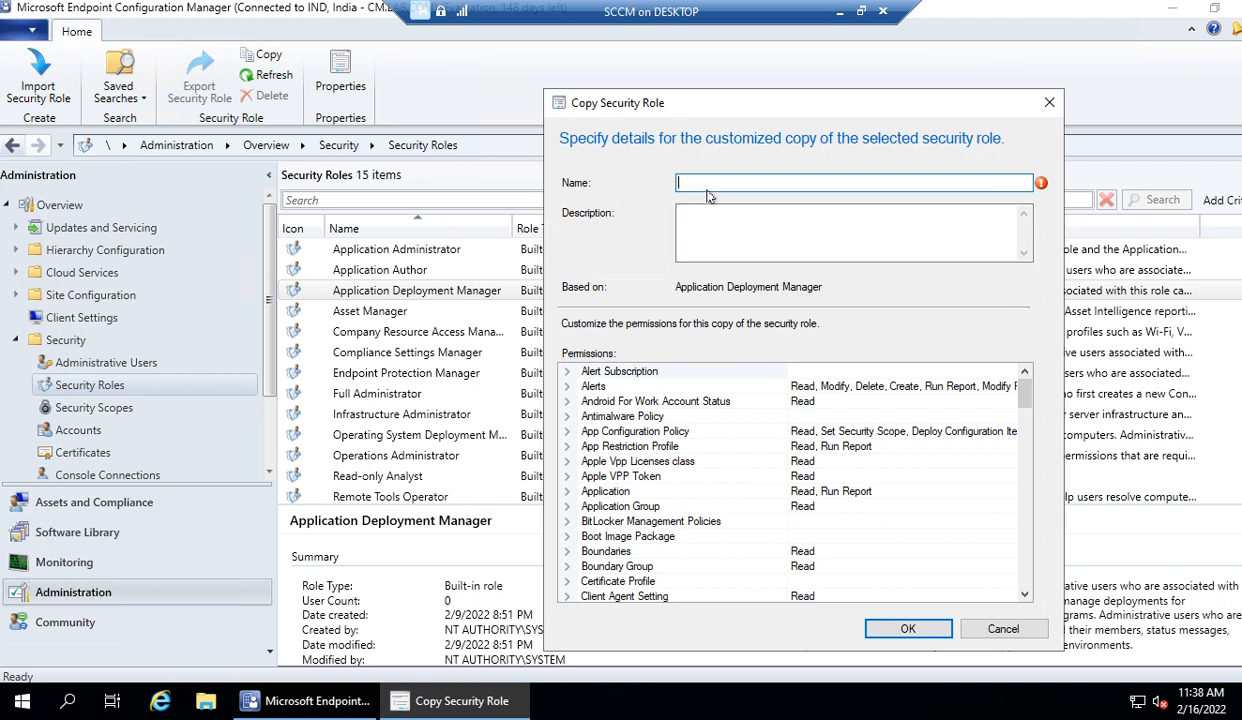
{"action": "type", "text": "Application deployment and OSD Task Sequence"}
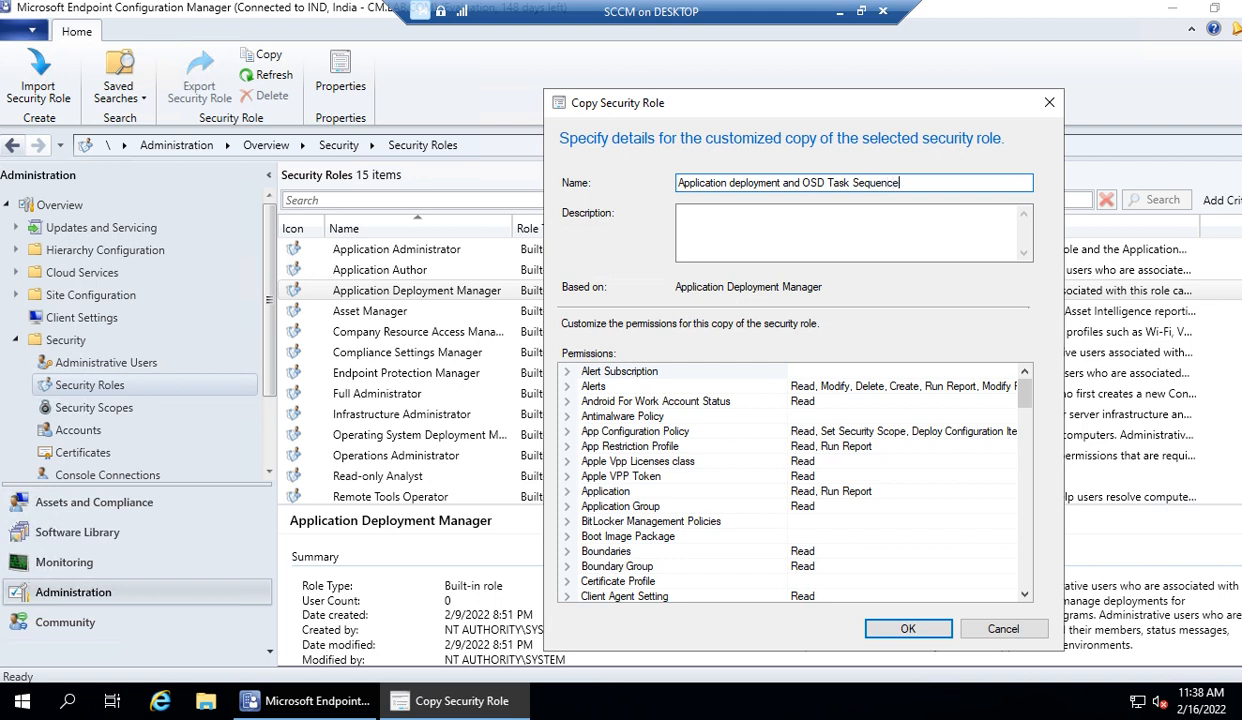
{"action": "left_click", "coordinate": [878, 628]}
{"action": "scroll", "coordinate": [477, 313], "scroll_direction": "down", "scroll_amount": 2}
{"action": "scroll", "coordinate": [460, 285], "scroll_direction": "up", "scroll_amount": 2}
{"action": "left_click_drag", "start_coordinate": [508, 222], "coordinate": [603, 224]}
Examine the permissions in the properties of the Application deployment and OSD Task Sequence role, and close them without changes
{"action": "left_click", "coordinate": [487, 290]}
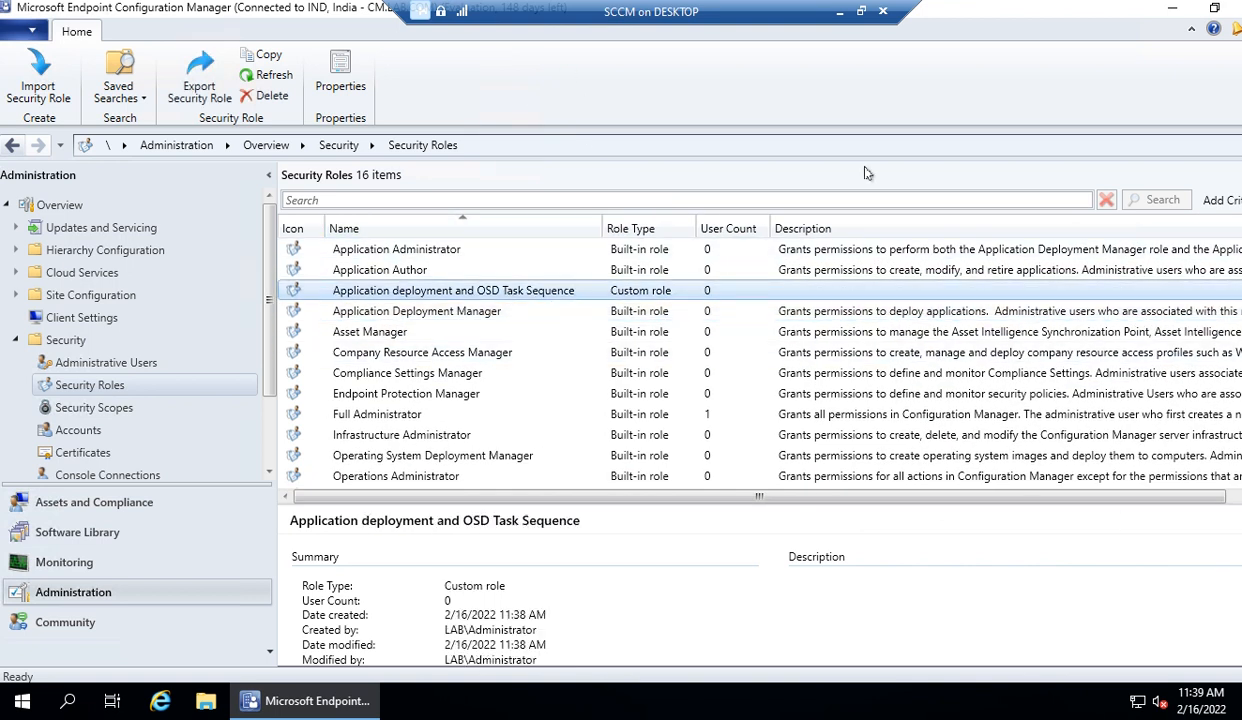
{"action": "right_click", "coordinate": [487, 290]}
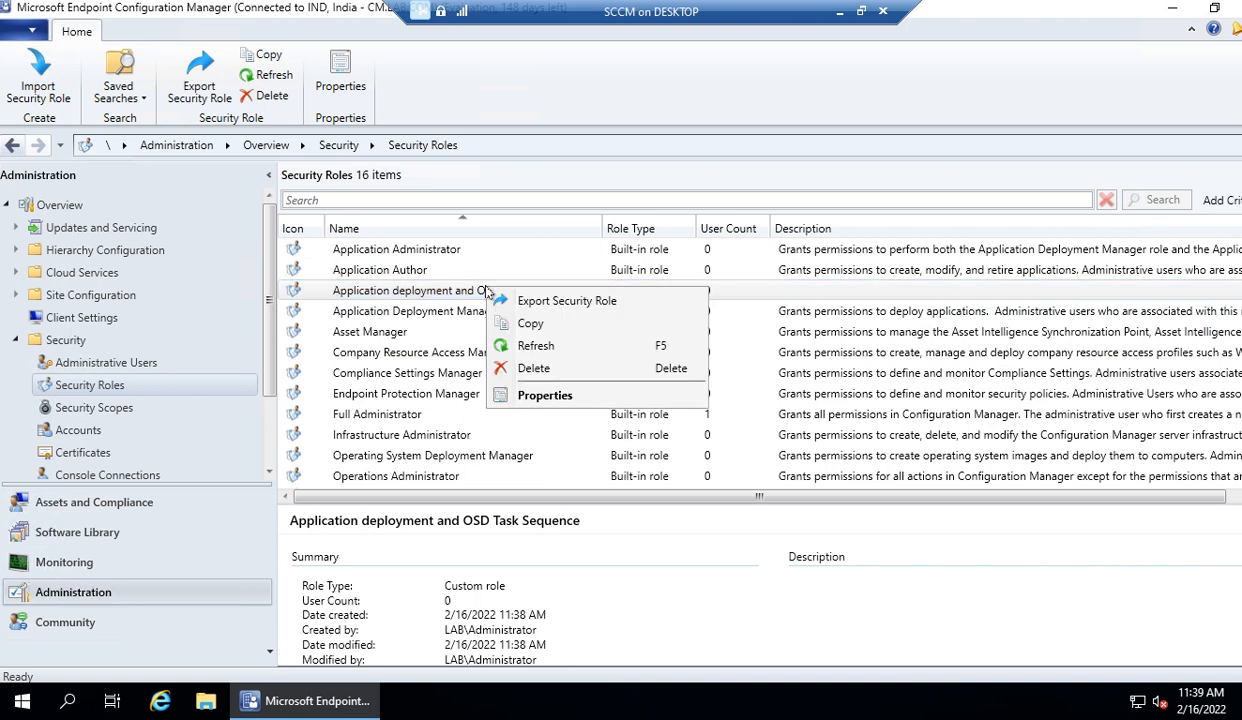
{"action": "left_click", "coordinate": [525, 390]}
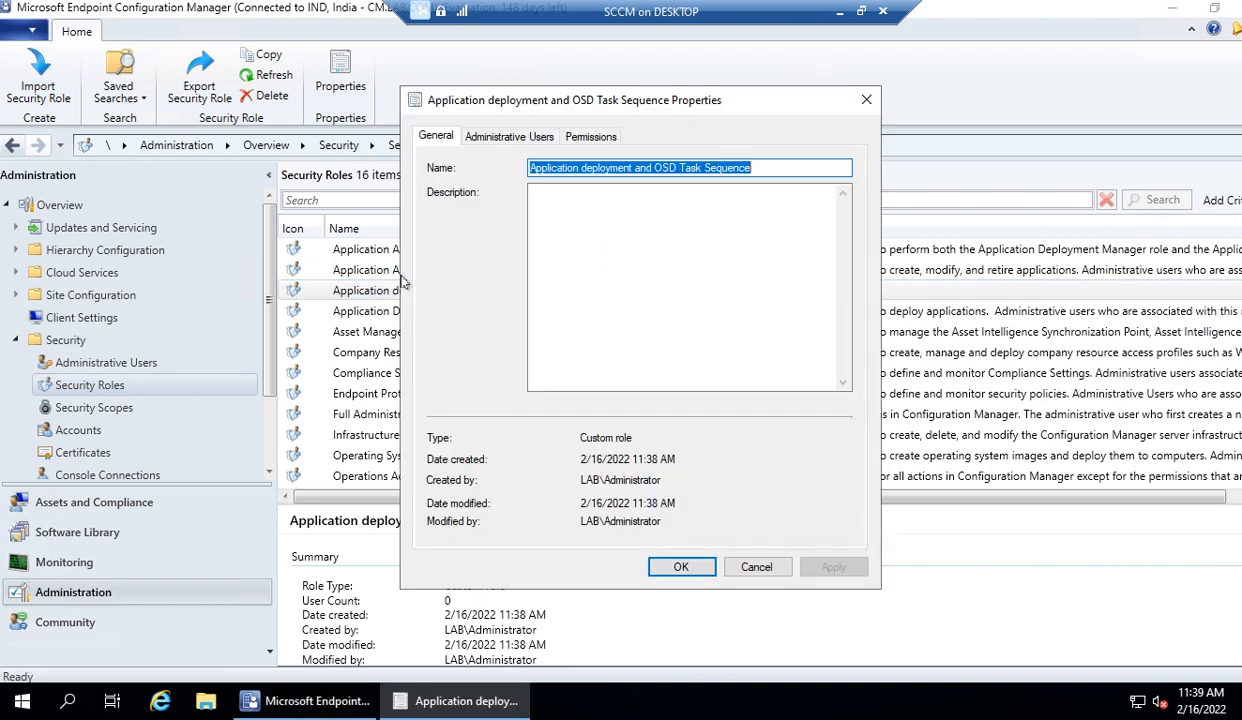
{"action": "left_click", "coordinate": [528, 95]}
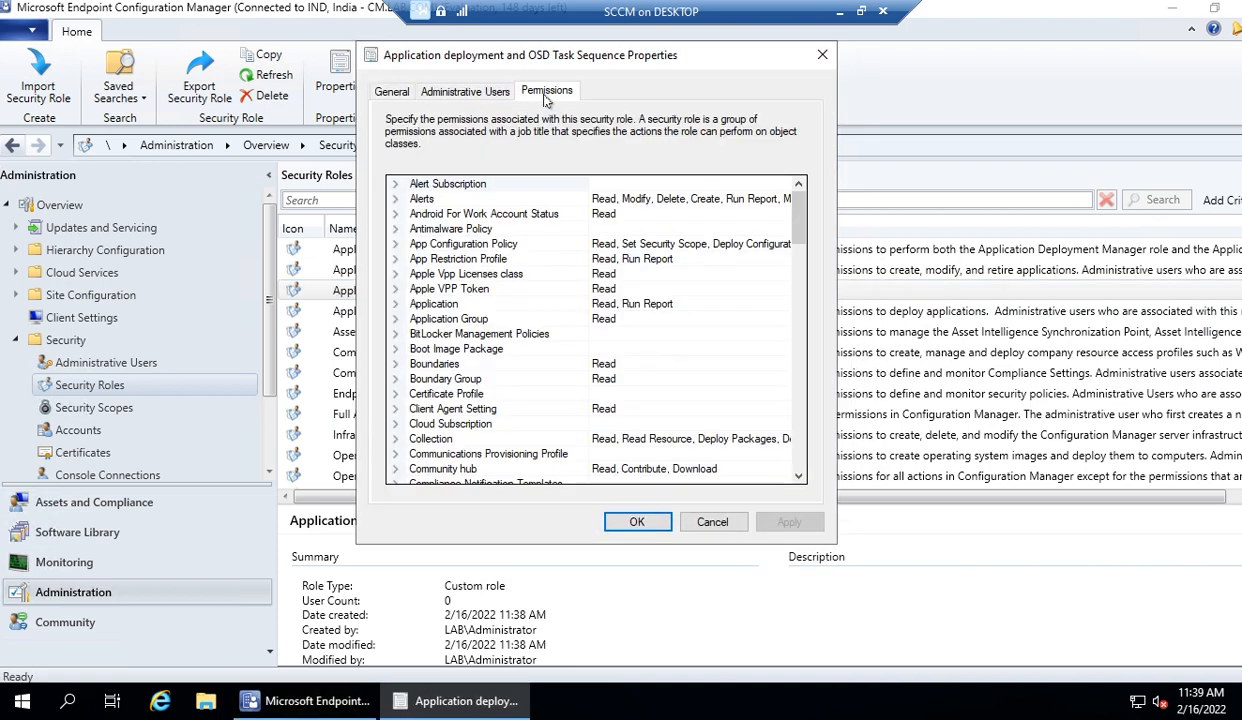
{"action": "scroll", "coordinate": [556, 348], "scroll_direction": "down", "scroll_amount": 1}
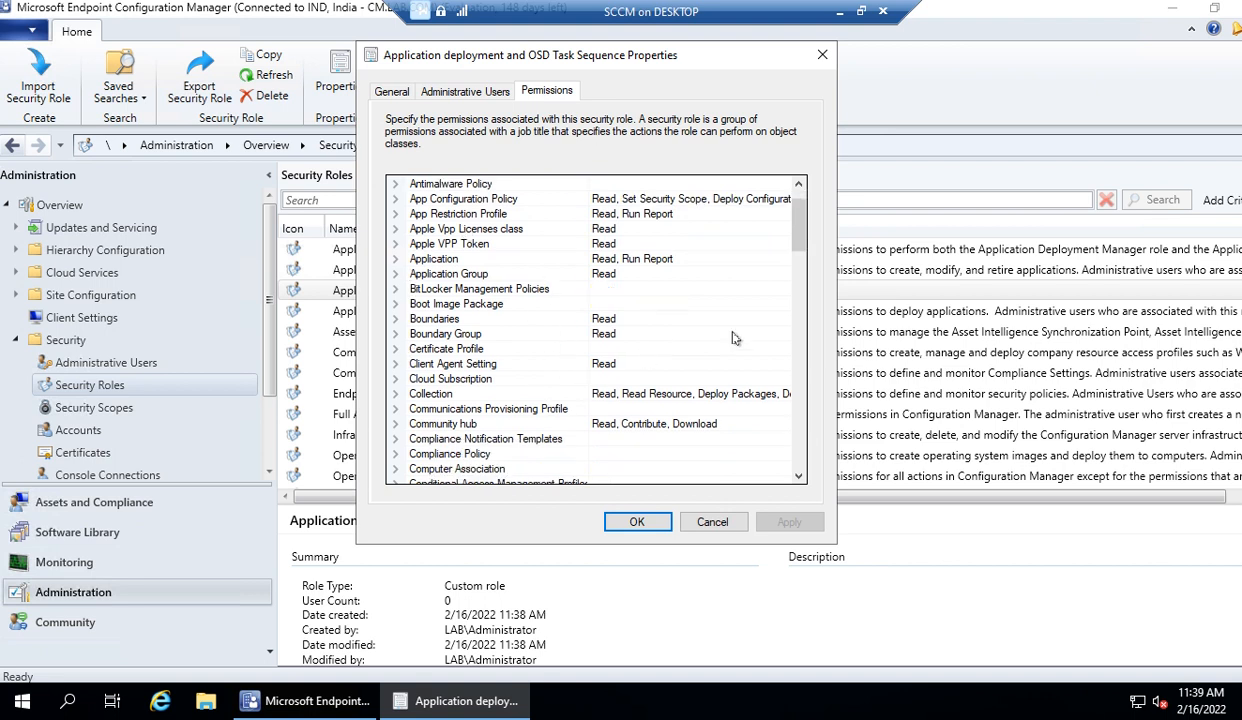
{"action": "mouse_move", "coordinate": [802, 237]}
{"action": "left_mouse_down"}
{"action": "mouse_move", "coordinate": [804, 306]}
{"action": "mouse_move", "coordinate": [803, 225]}
{"action": "left_mouse_up"}
{"action": "left_click", "coordinate": [712, 525]}
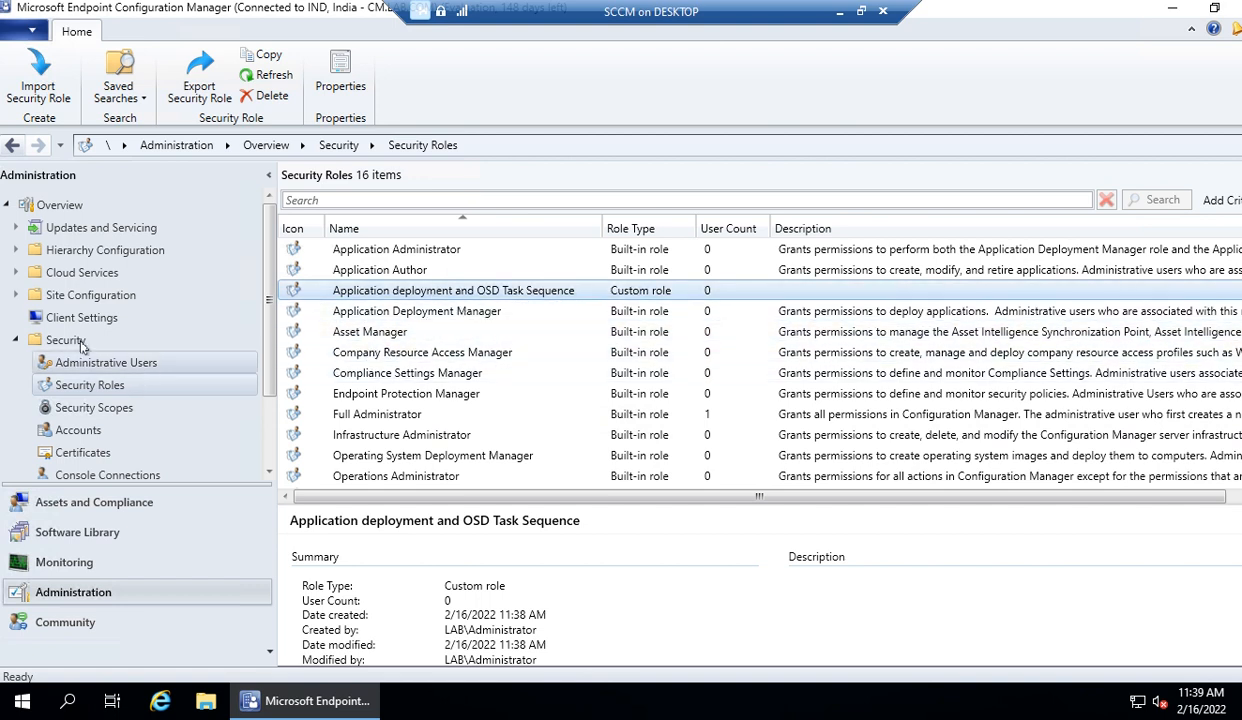
Reopen the properties of the Application deployment and OSD Task Sequence role and browse its permissions for the object classes to customize
{"action": "right_click", "coordinate": [490, 297]}
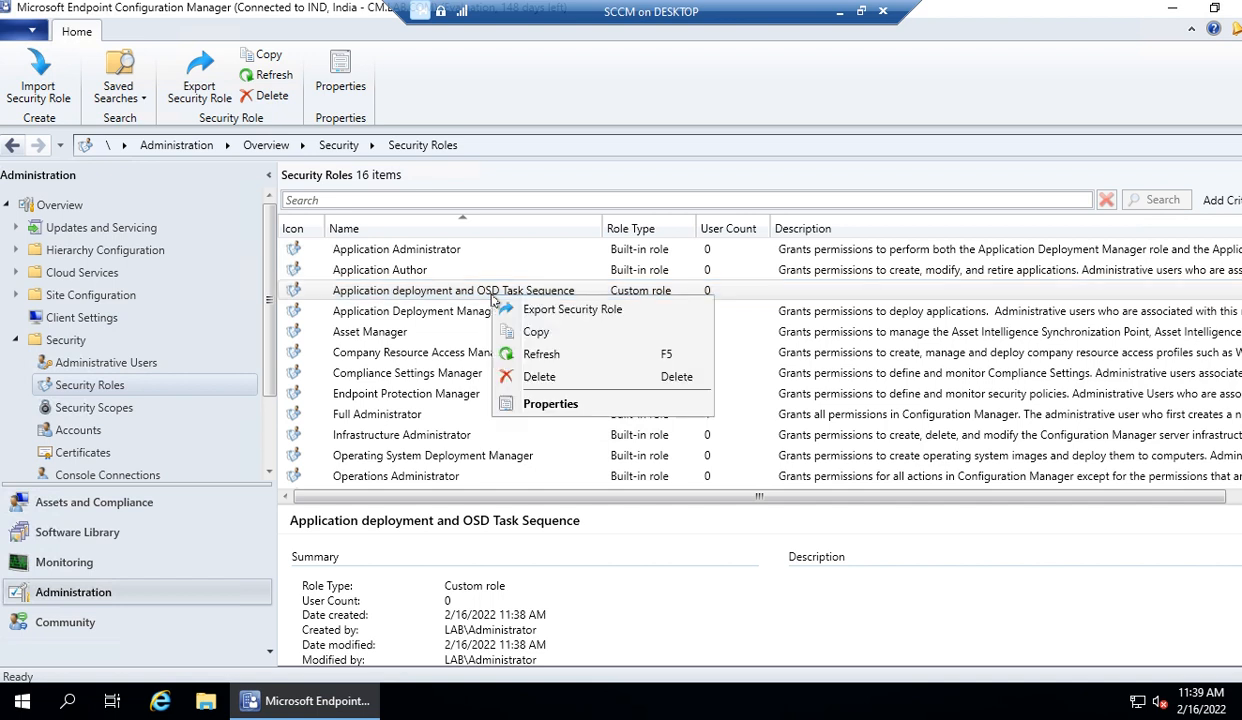
{"action": "left_click", "coordinate": [542, 402]}
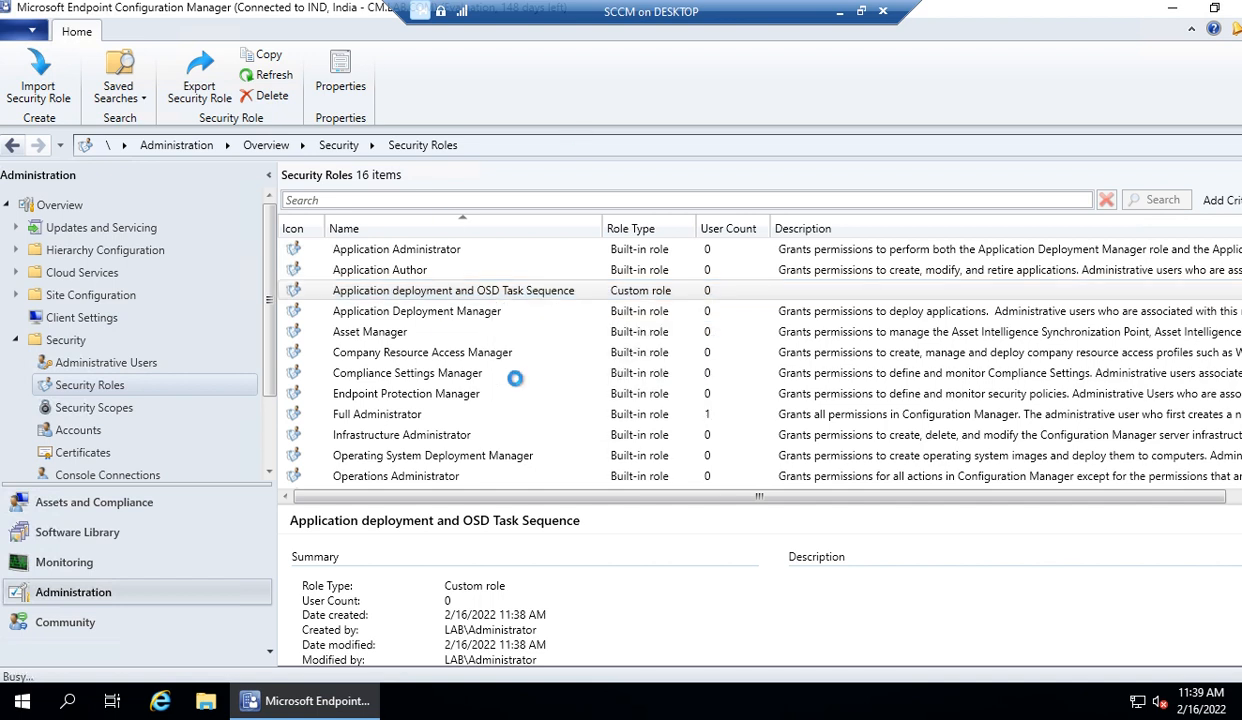
{"action": "left_click", "coordinate": [592, 137]}
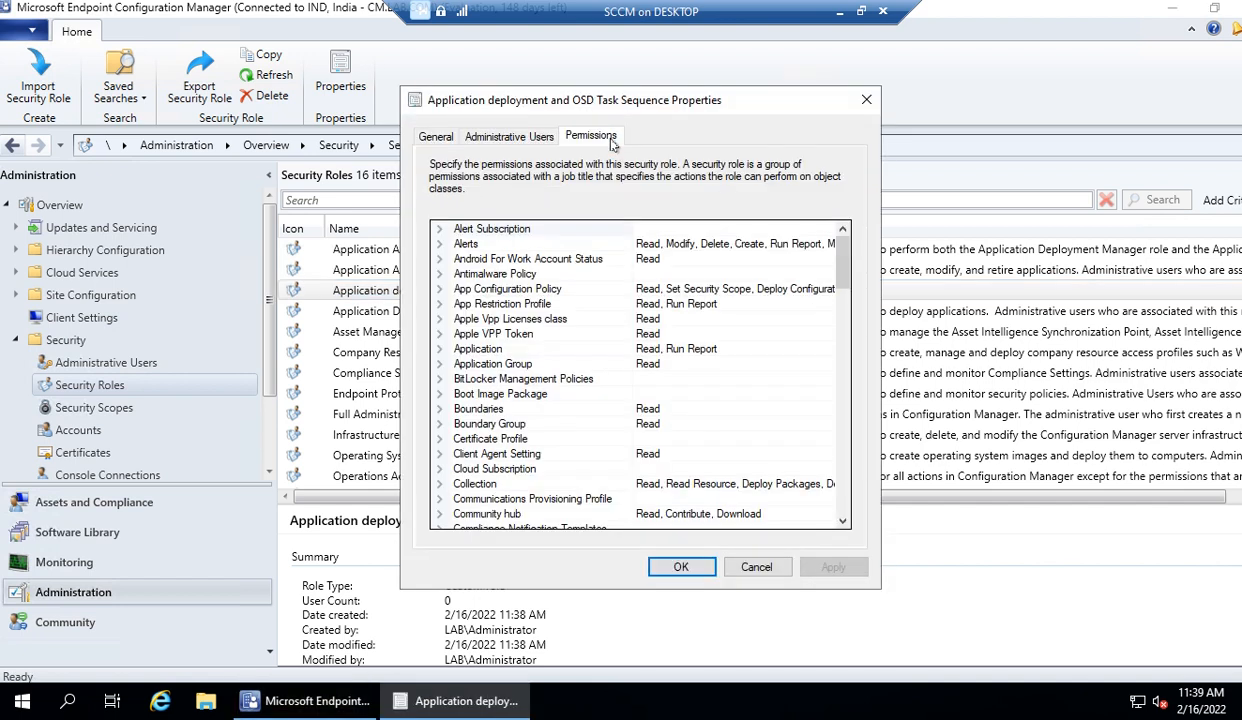
{"action": "scroll", "coordinate": [588, 370], "scroll_direction": "down", "scroll_amount": 5}
{"action": "scroll", "coordinate": [588, 370], "scroll_direction": "down", "scroll_amount": 6}
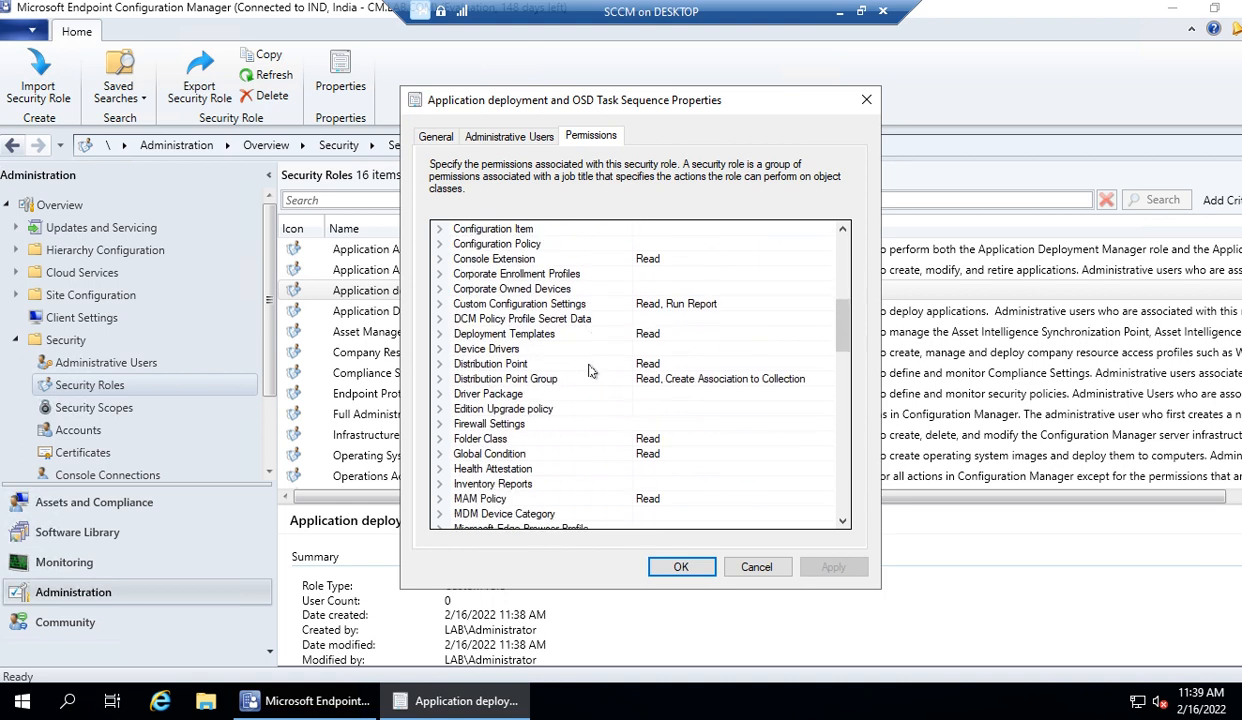
{"action": "scroll", "coordinate": [588, 370], "scroll_direction": "up", "scroll_amount": 6}
{"action": "scroll", "coordinate": [590, 370], "scroll_direction": "up", "scroll_amount": 2}
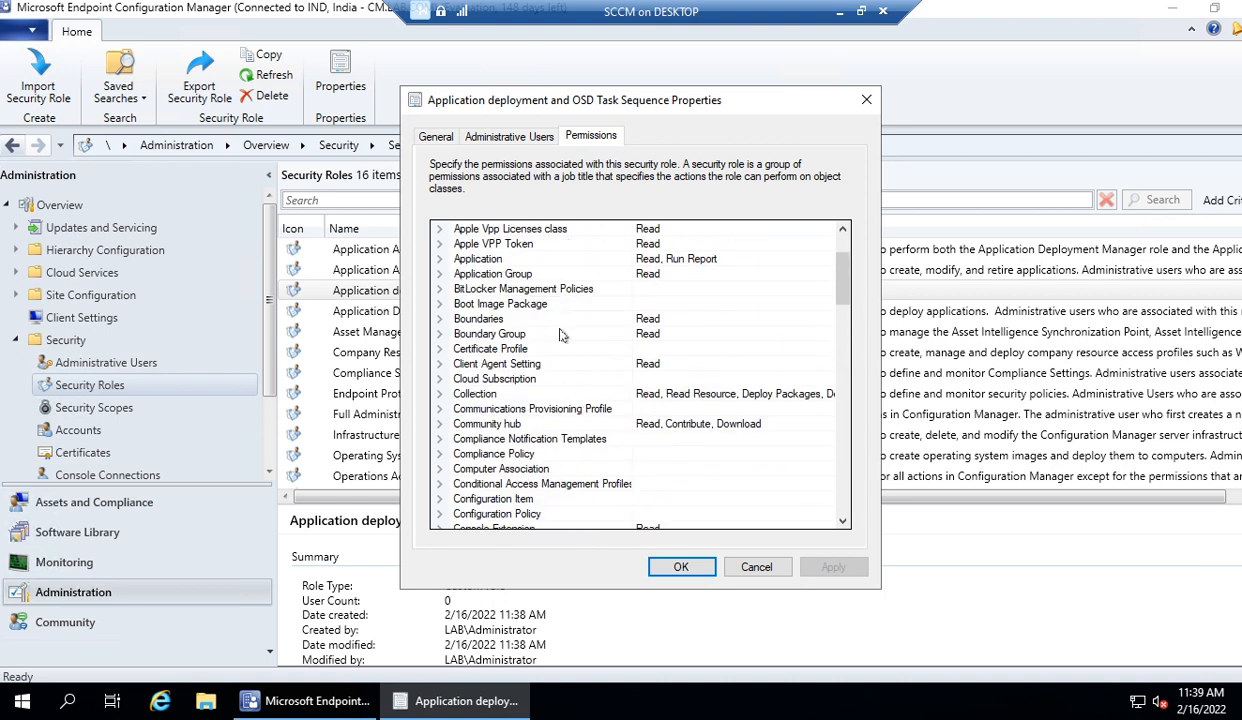
Set the Create, Delete and Modify permissions for Boundaries to Yes
{"action": "left_click", "coordinate": [440, 319]}
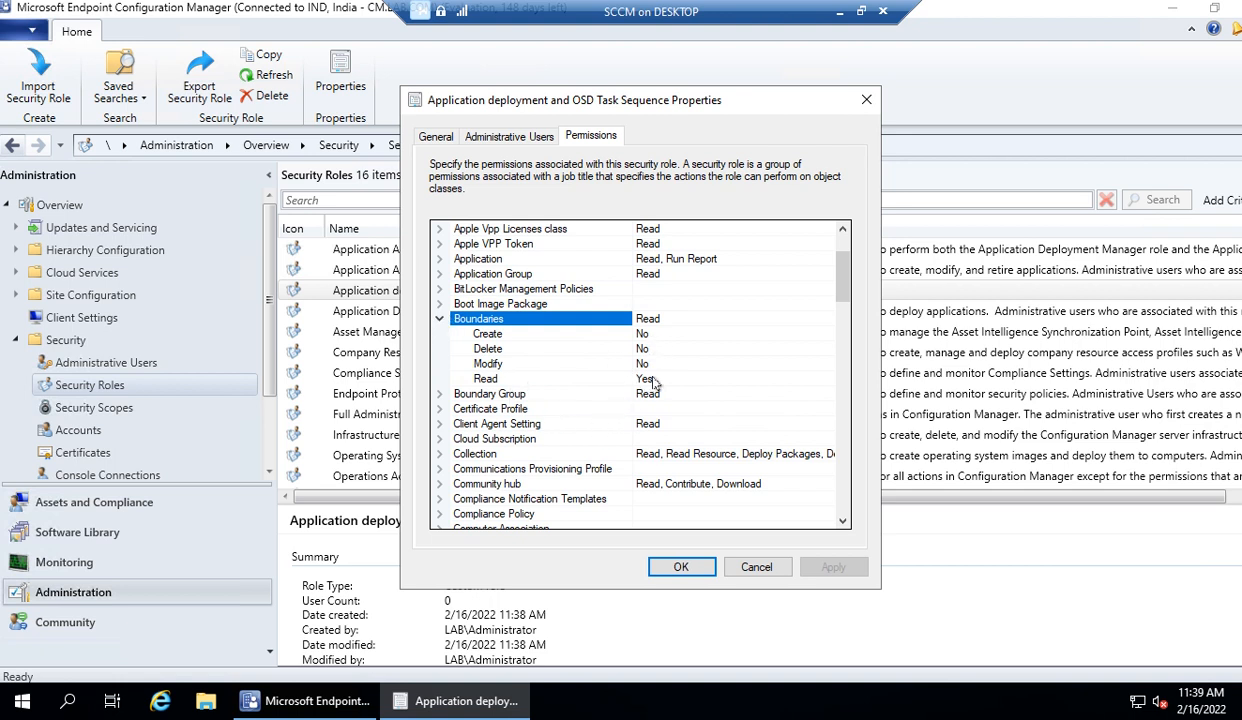
{"action": "left_click", "coordinate": [642, 335]}
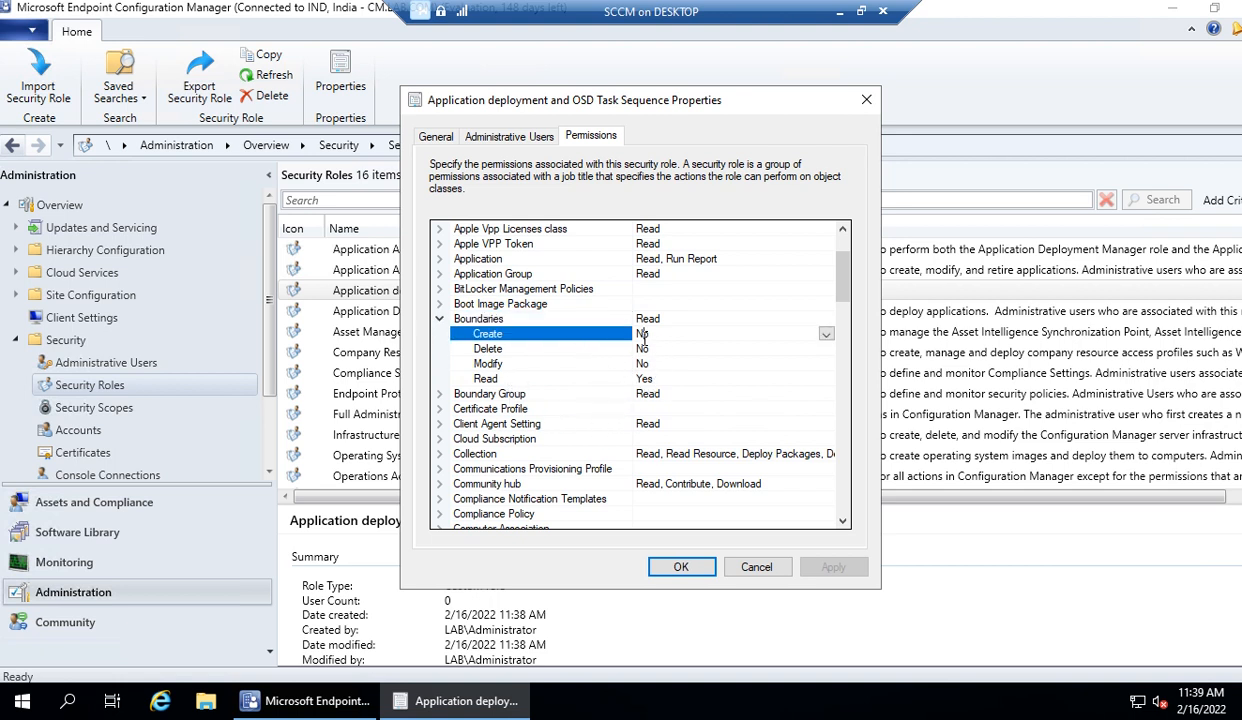
{"action": "left_click", "coordinate": [828, 338]}
{"action": "left_click", "coordinate": [714, 336]}
{"action": "left_click", "coordinate": [828, 333]}
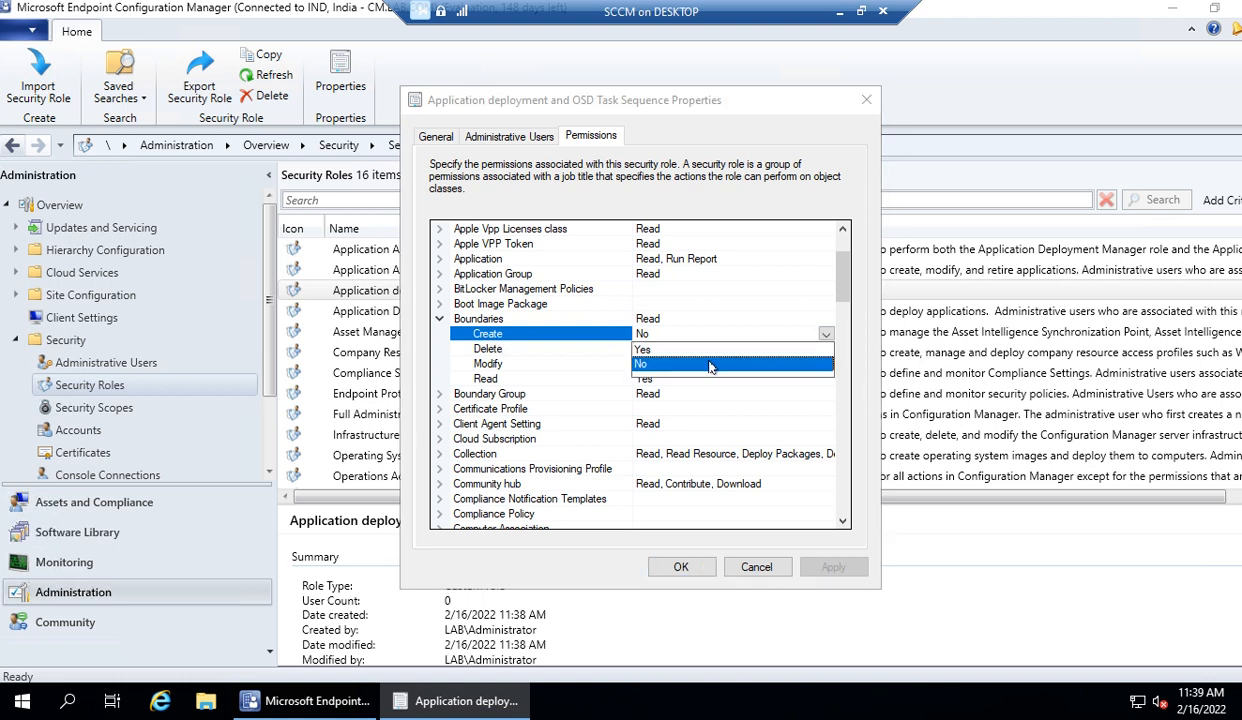
{"action": "left_click", "coordinate": [713, 363]}
{"action": "left_click", "coordinate": [826, 346]}
{"action": "left_click", "coordinate": [826, 347]}
{"action": "left_click", "coordinate": [684, 364]}
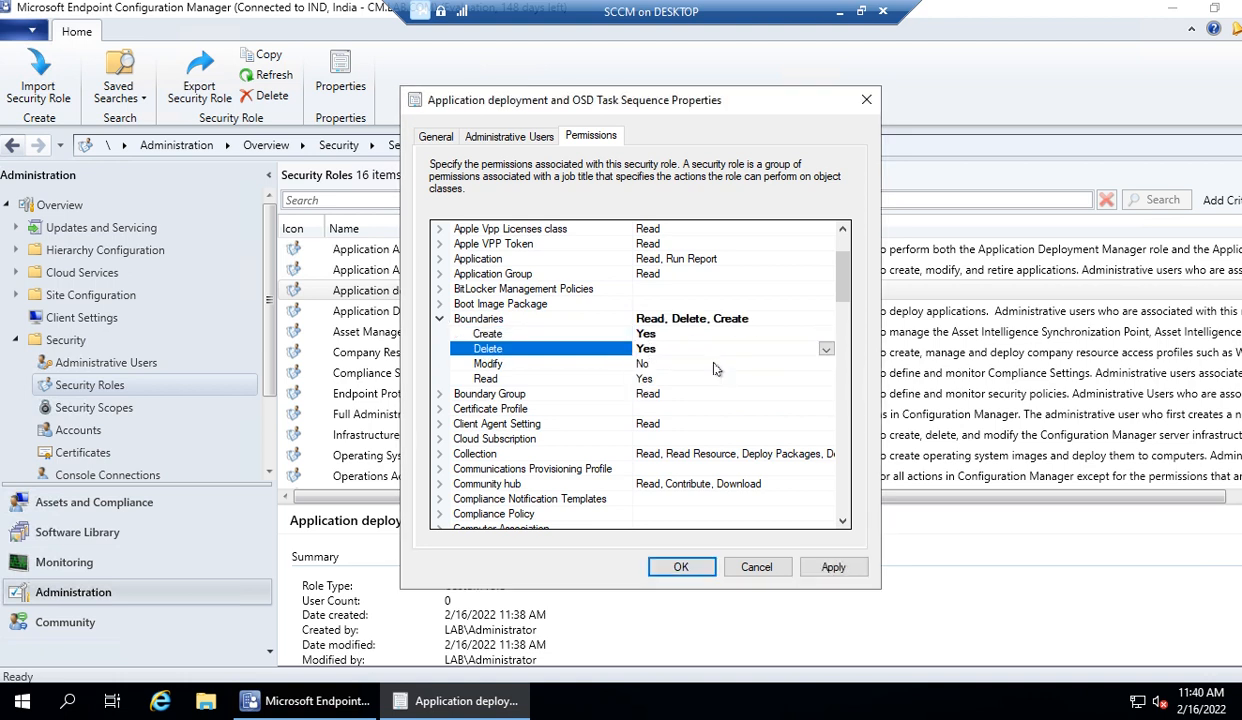
{"action": "left_click", "coordinate": [652, 380]}
{"action": "left_click", "coordinate": [642, 364]}
{"action": "left_click", "coordinate": [826, 364]}
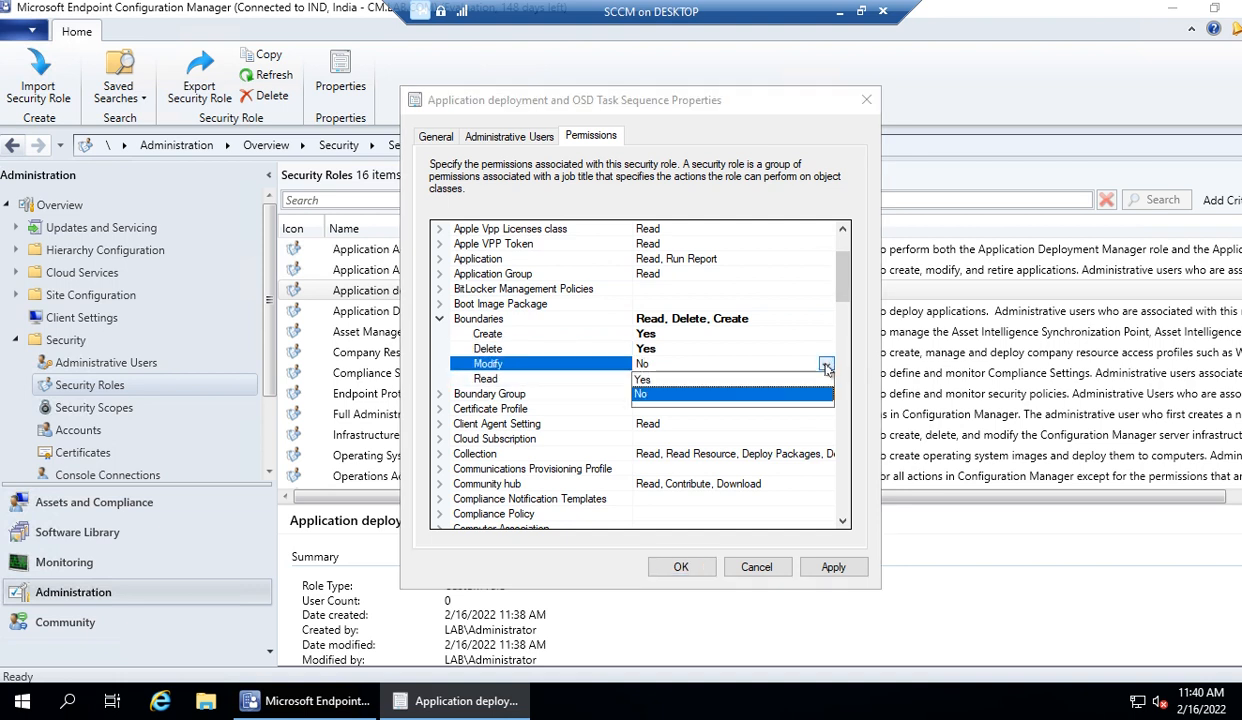
{"action": "left_click", "coordinate": [678, 379]}
Expand the Boot Image Package permissions and set Create to Yes
{"action": "scroll", "coordinate": [601, 346], "scroll_direction": "down", "scroll_amount": 2}
{"action": "scroll", "coordinate": [601, 346], "scroll_direction": "down", "scroll_amount": 1}
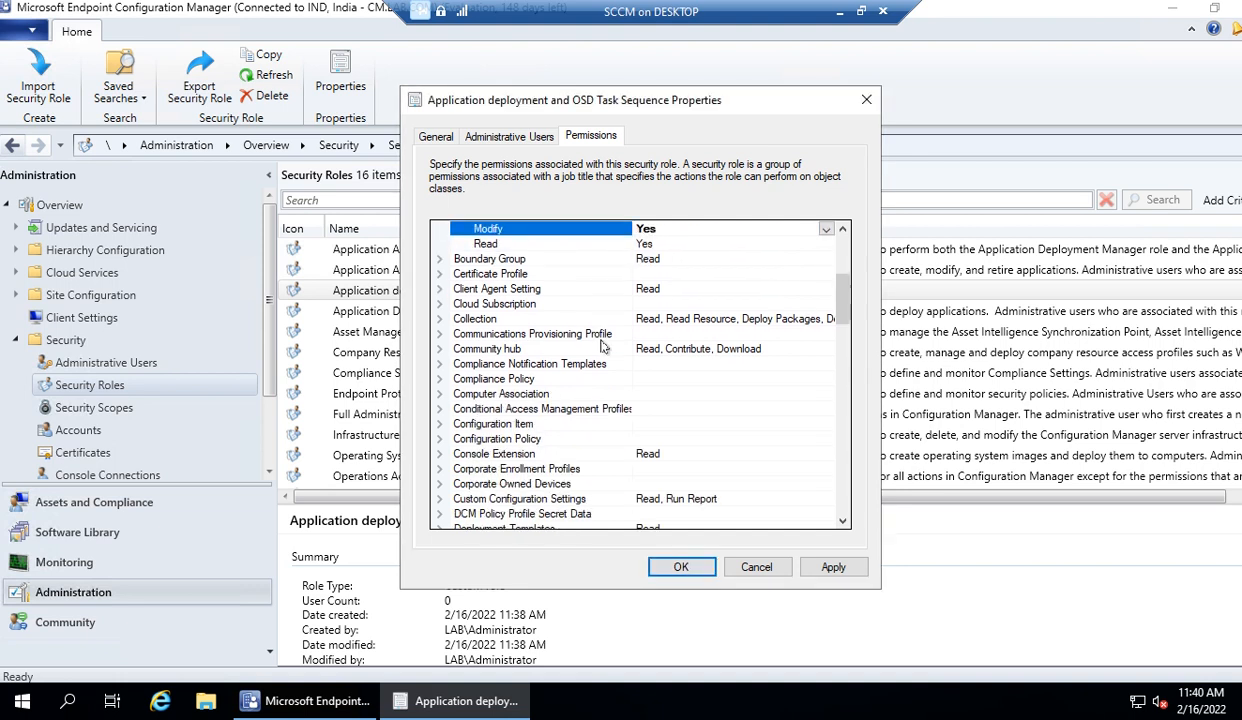
{"action": "scroll", "coordinate": [601, 346], "scroll_direction": "up", "scroll_amount": 3}
{"action": "left_click", "coordinate": [517, 304]}
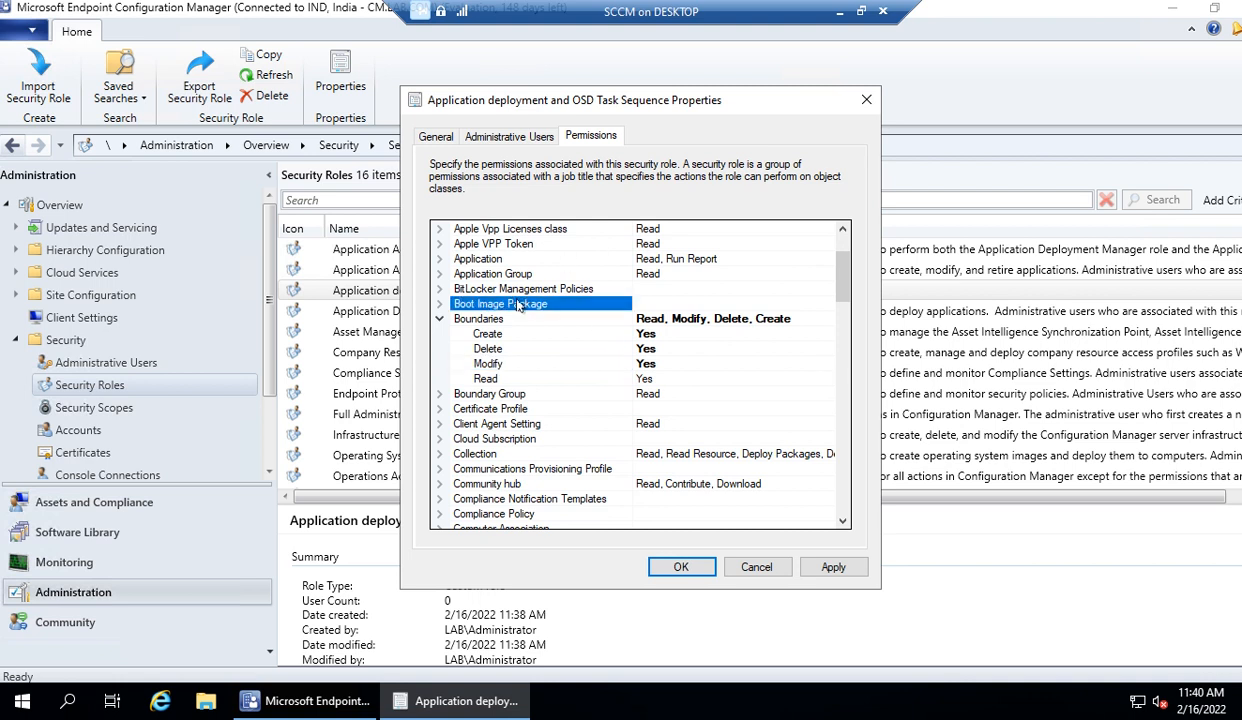
{"action": "left_click", "coordinate": [440, 304]}
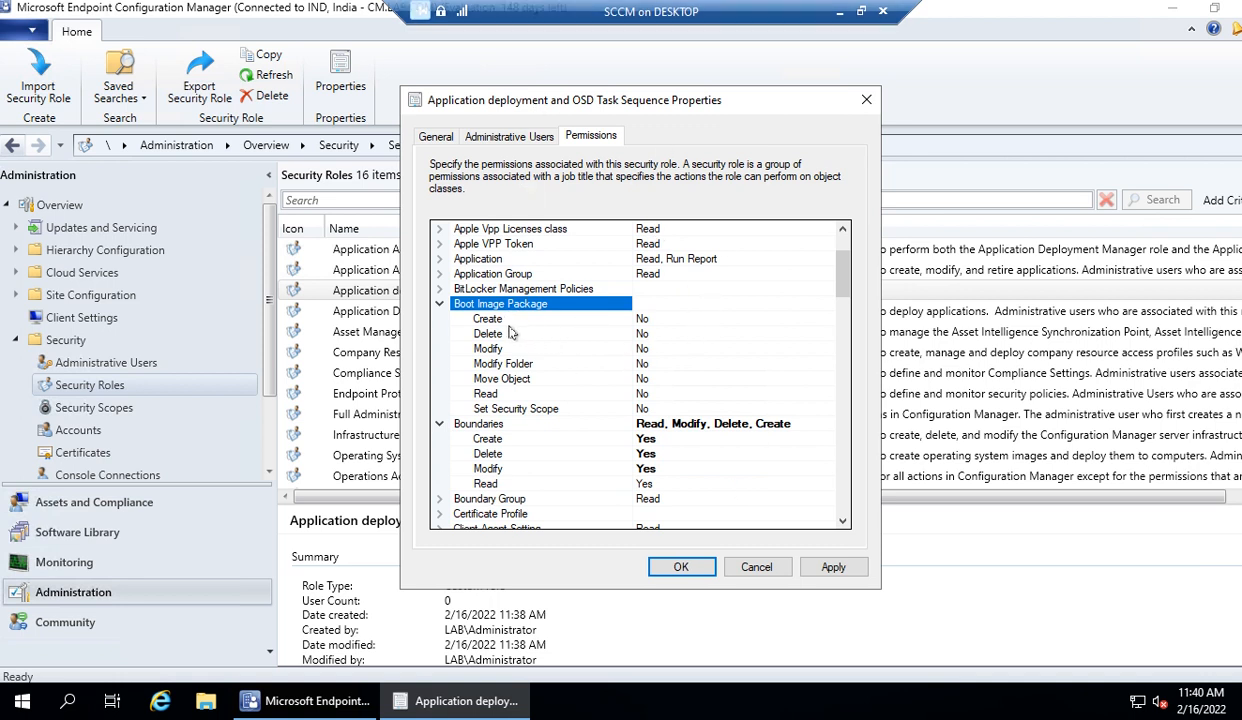
{"action": "left_click", "coordinate": [680, 321]}
{"action": "left_click", "coordinate": [696, 322]}
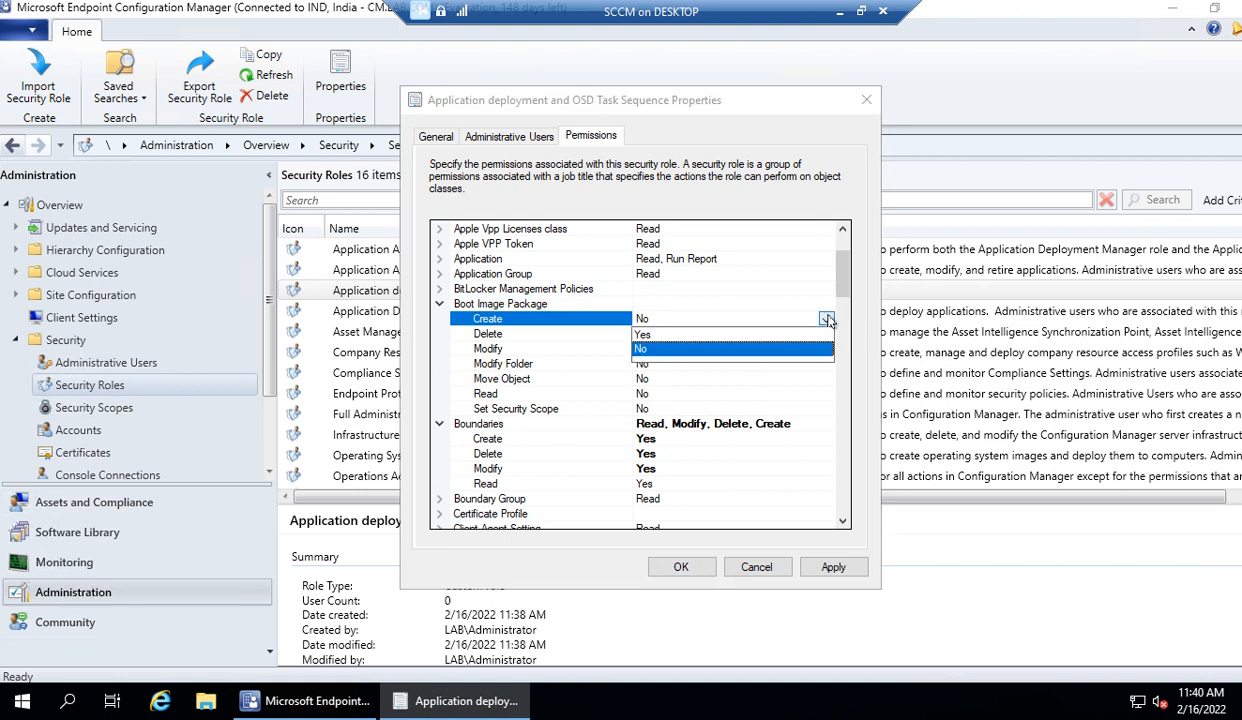
{"action": "left_click", "coordinate": [706, 334]}
{"action": "left_click", "coordinate": [800, 318]}
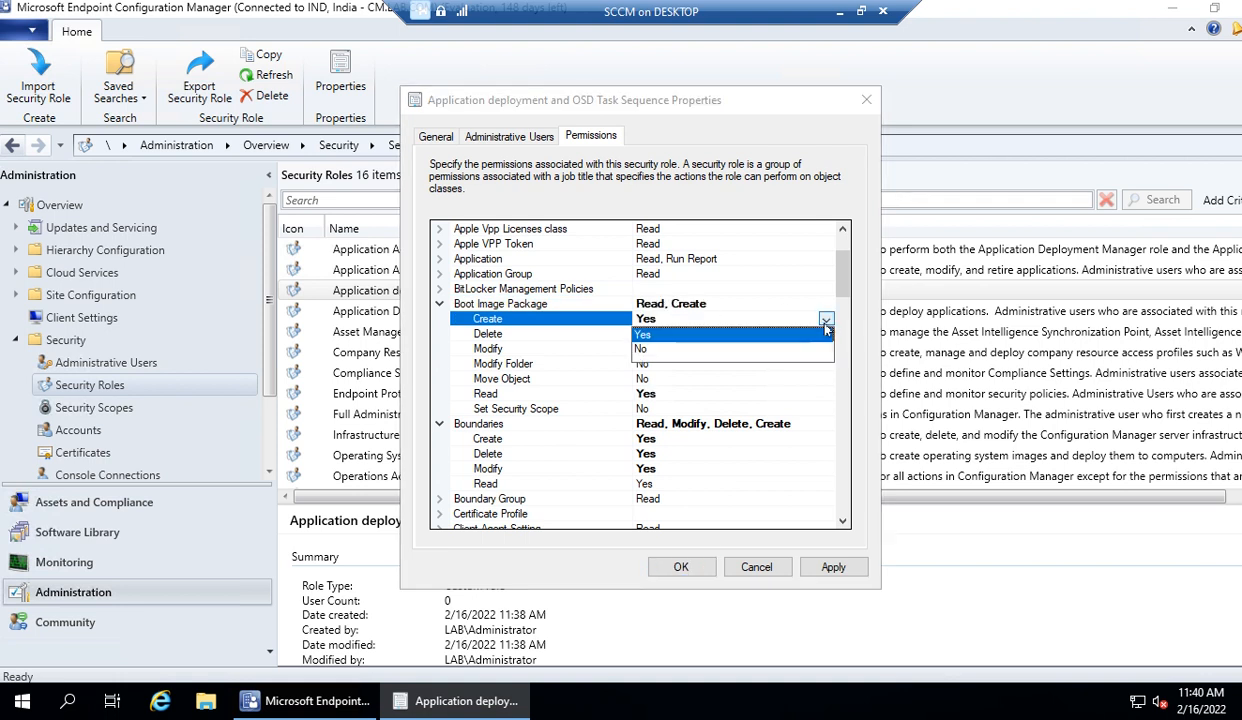
{"action": "left_click", "coordinate": [712, 338]}
Set the Delete and Modify permissions for Boot Image Package to Yes
{"action": "left_click", "coordinate": [800, 334]}
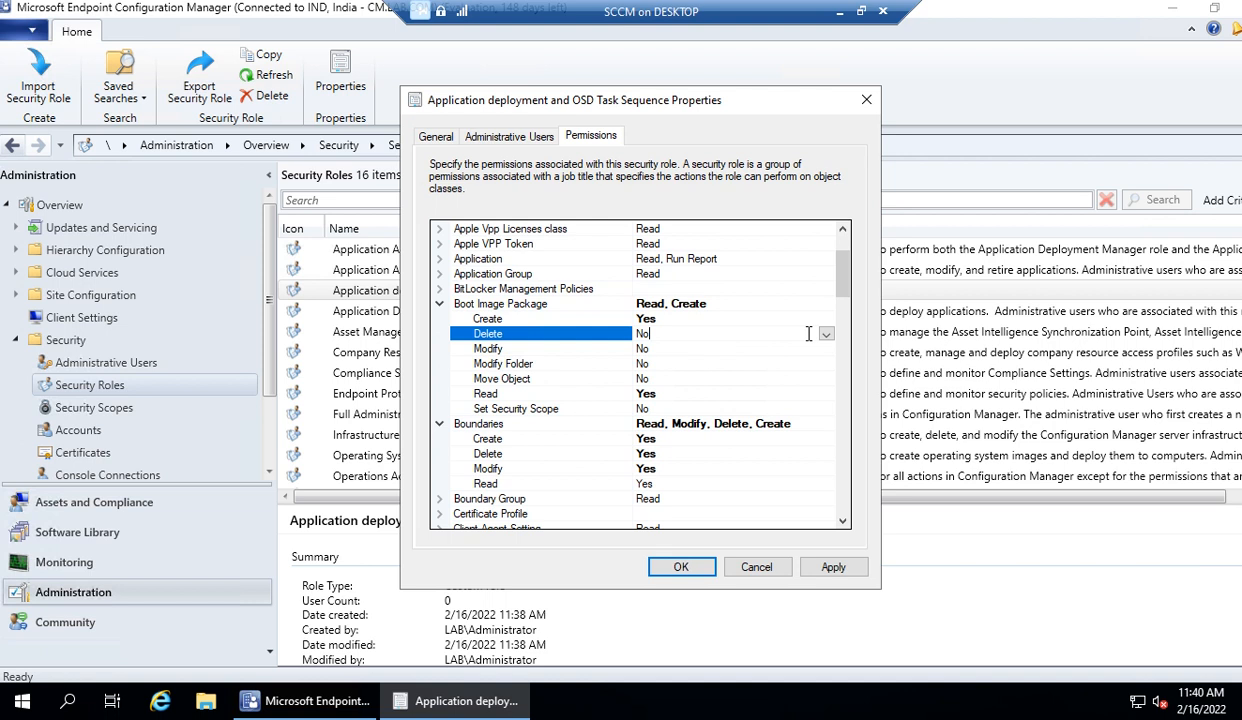
{"action": "left_click", "coordinate": [825, 333]}
{"action": "left_click", "coordinate": [701, 349]}
{"action": "left_click", "coordinate": [776, 348]}
{"action": "left_click", "coordinate": [800, 348]}
{"action": "left_click", "coordinate": [702, 366]}
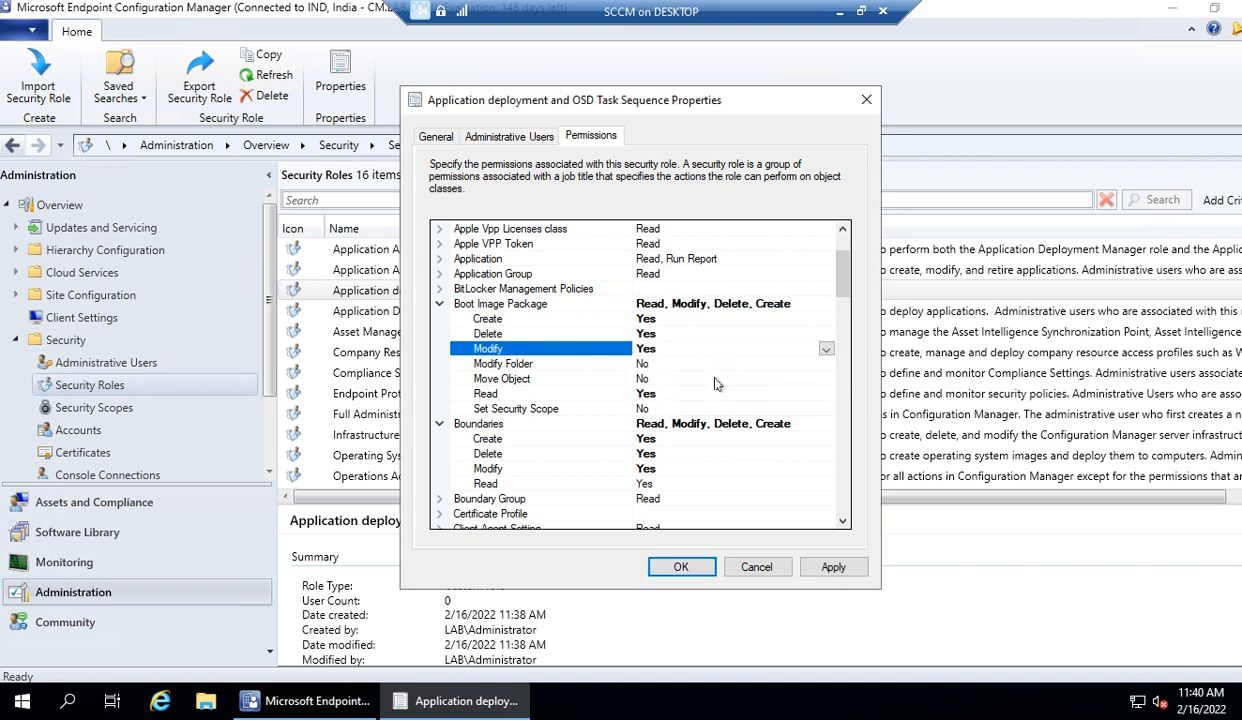
Set the Modify Folder and Move Object permissions for Boot Image Package to Yes
{"action": "left_click", "coordinate": [701, 368]}
{"action": "left_click", "coordinate": [803, 366]}
{"action": "left_click", "coordinate": [665, 380]}
{"action": "left_click", "coordinate": [680, 381]}
{"action": "left_click", "coordinate": [803, 379]}
{"action": "left_click", "coordinate": [693, 396]}
Expand the Operating System Image permissions to view the available actions
{"action": "scroll", "coordinate": [698, 408], "scroll_direction": "down", "scroll_amount": 7}
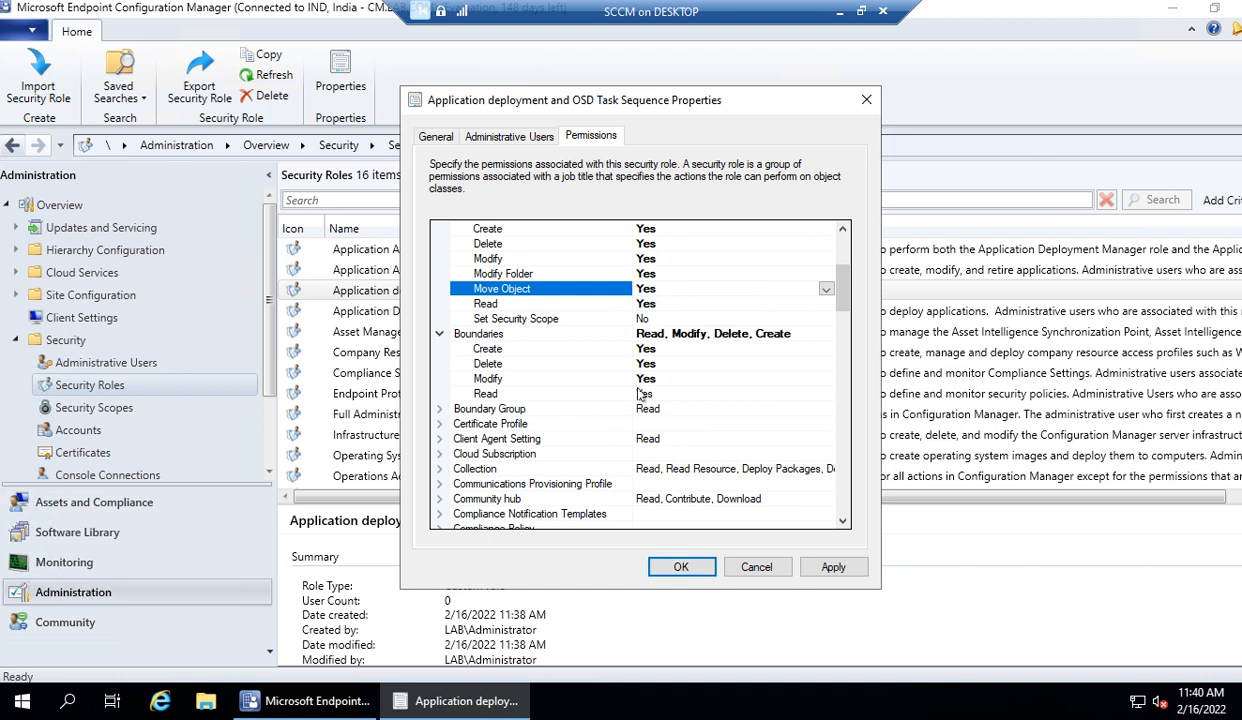
{"action": "scroll", "coordinate": [590, 352], "scroll_direction": "down", "scroll_amount": 2}
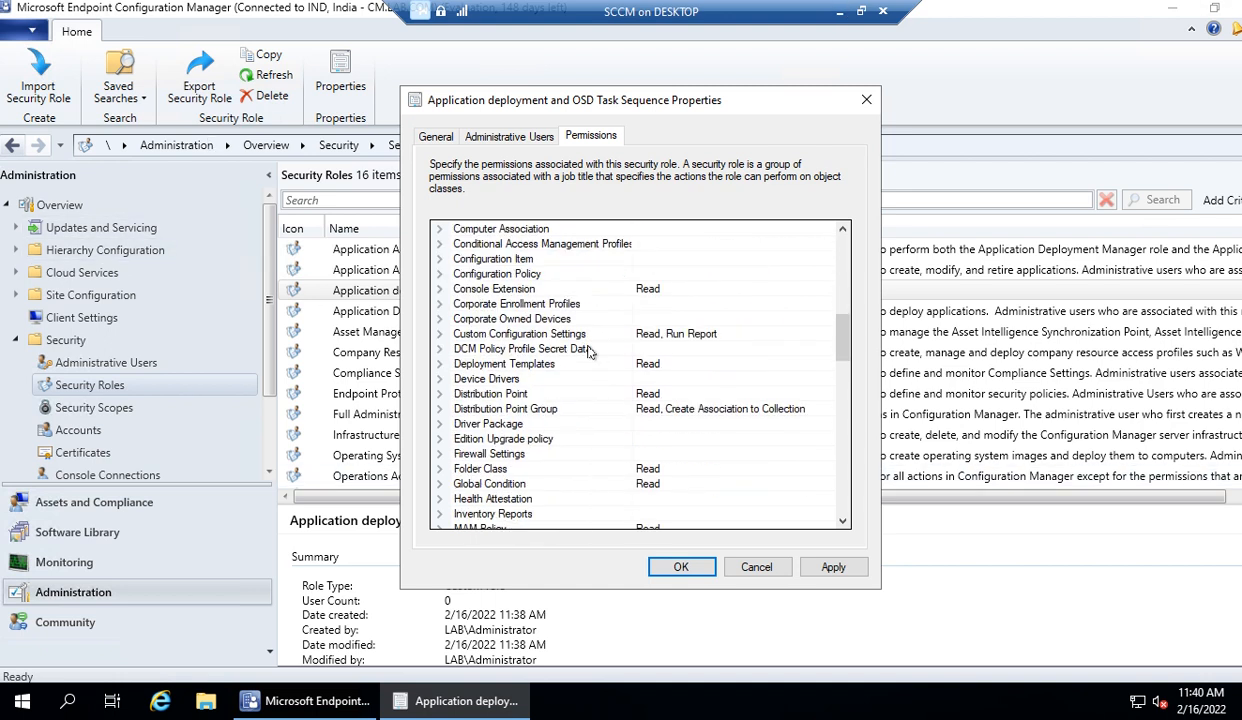
{"action": "scroll", "coordinate": [592, 380], "scroll_direction": "down", "scroll_amount": 5}
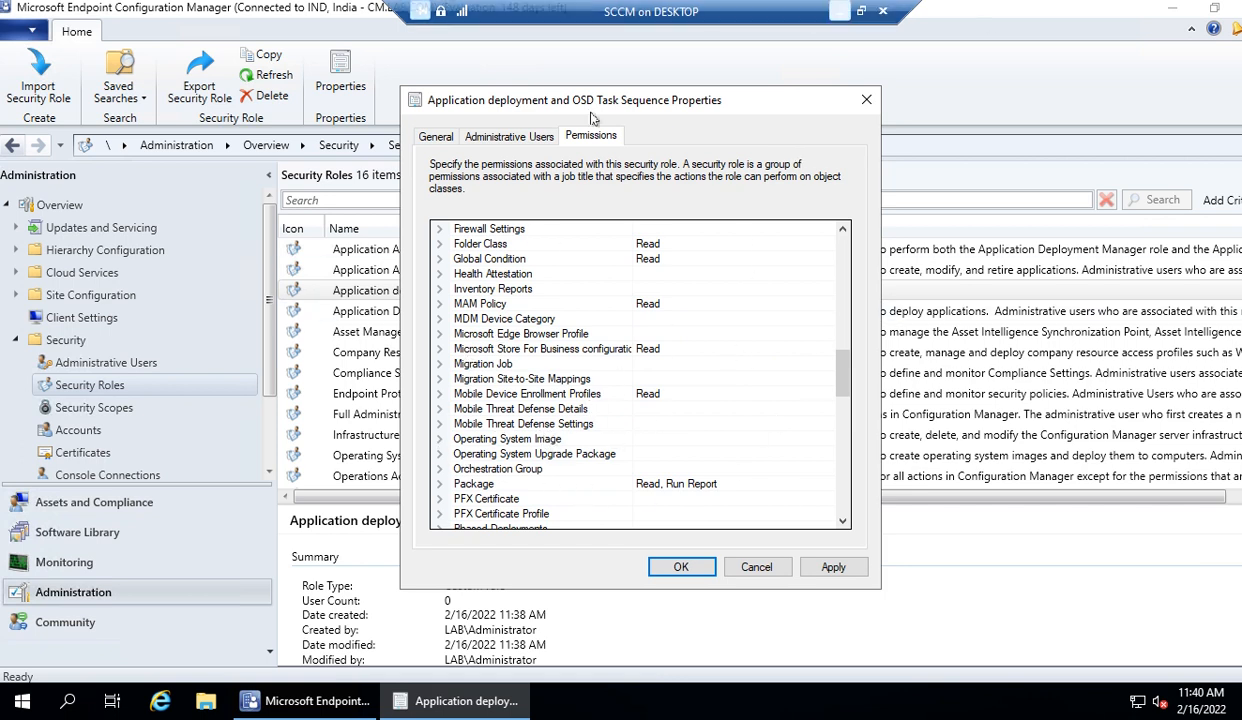
{"action": "left_click", "coordinate": [439, 438]}
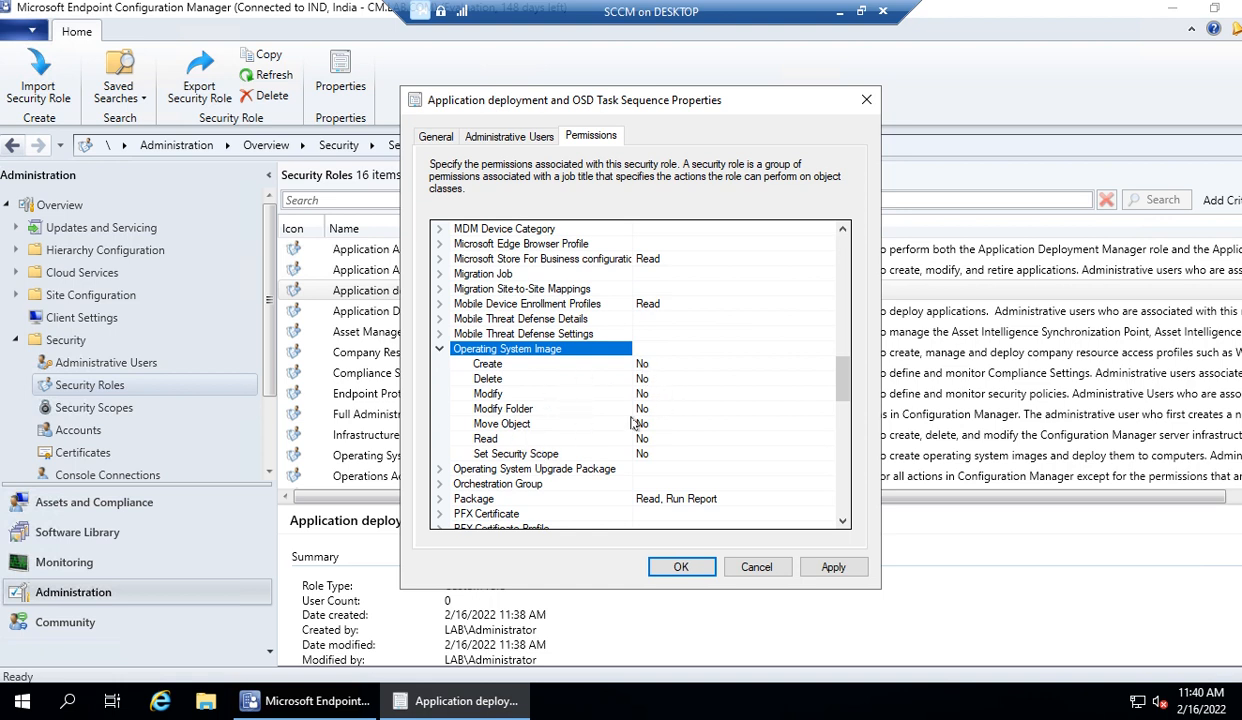
Expand the Task Sequence Package permissions and set Create to Yes
{"action": "scroll", "coordinate": [608, 432], "scroll_direction": "down", "scroll_amount": 1}
{"action": "scroll", "coordinate": [577, 476], "scroll_direction": "down", "scroll_amount": 10}
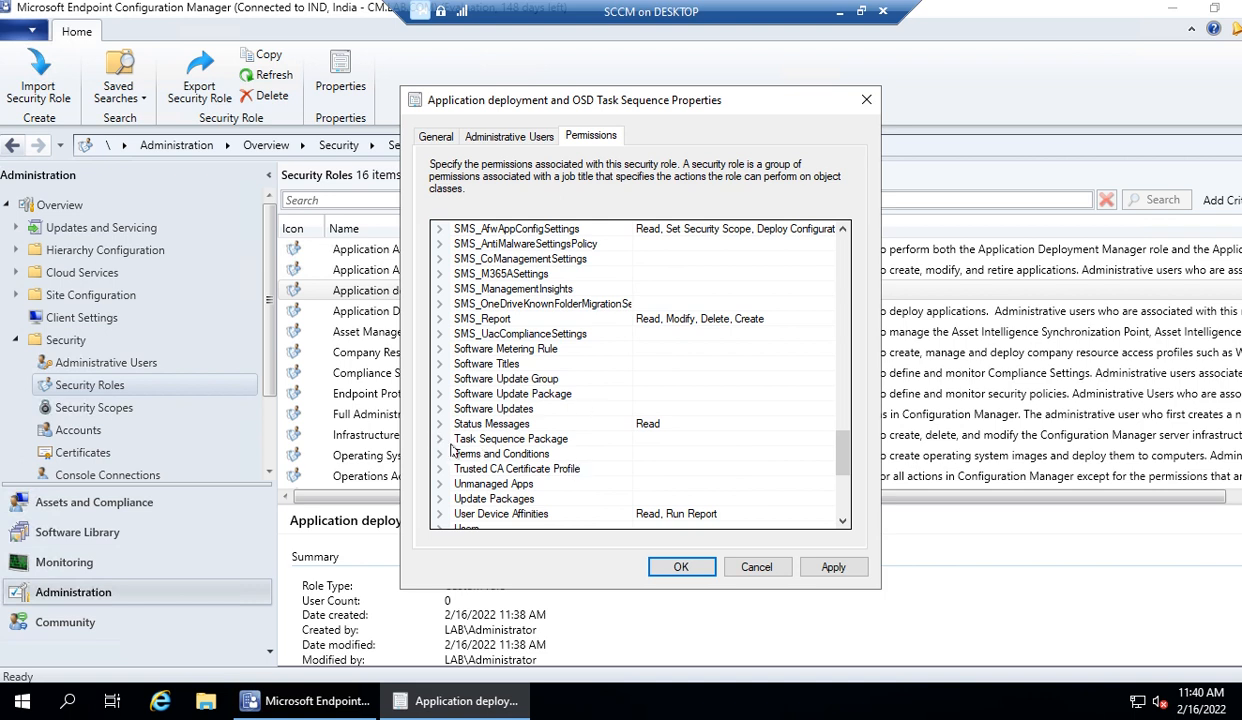
{"action": "left_click", "coordinate": [439, 440]}
{"action": "left_click", "coordinate": [636, 455]}
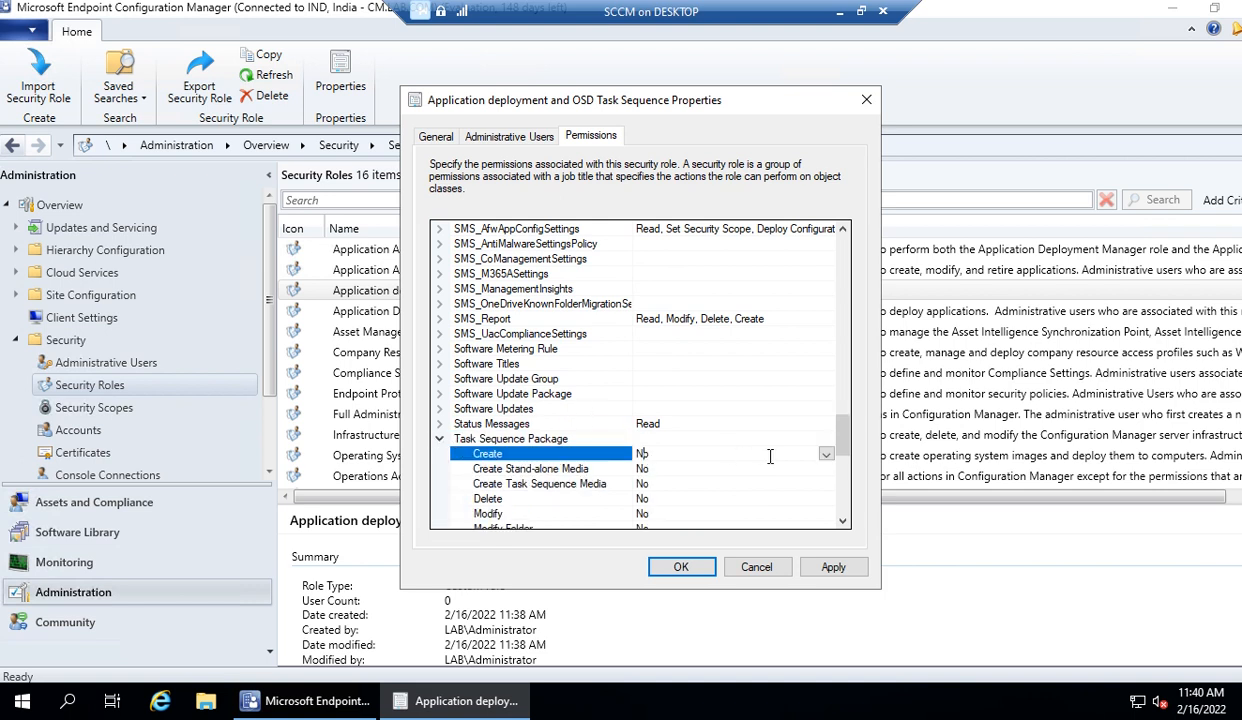
{"action": "left_click", "coordinate": [825, 455]}
{"action": "left_click", "coordinate": [690, 469]}
{"action": "scroll", "coordinate": [667, 458], "scroll_direction": "down", "scroll_amount": 2}
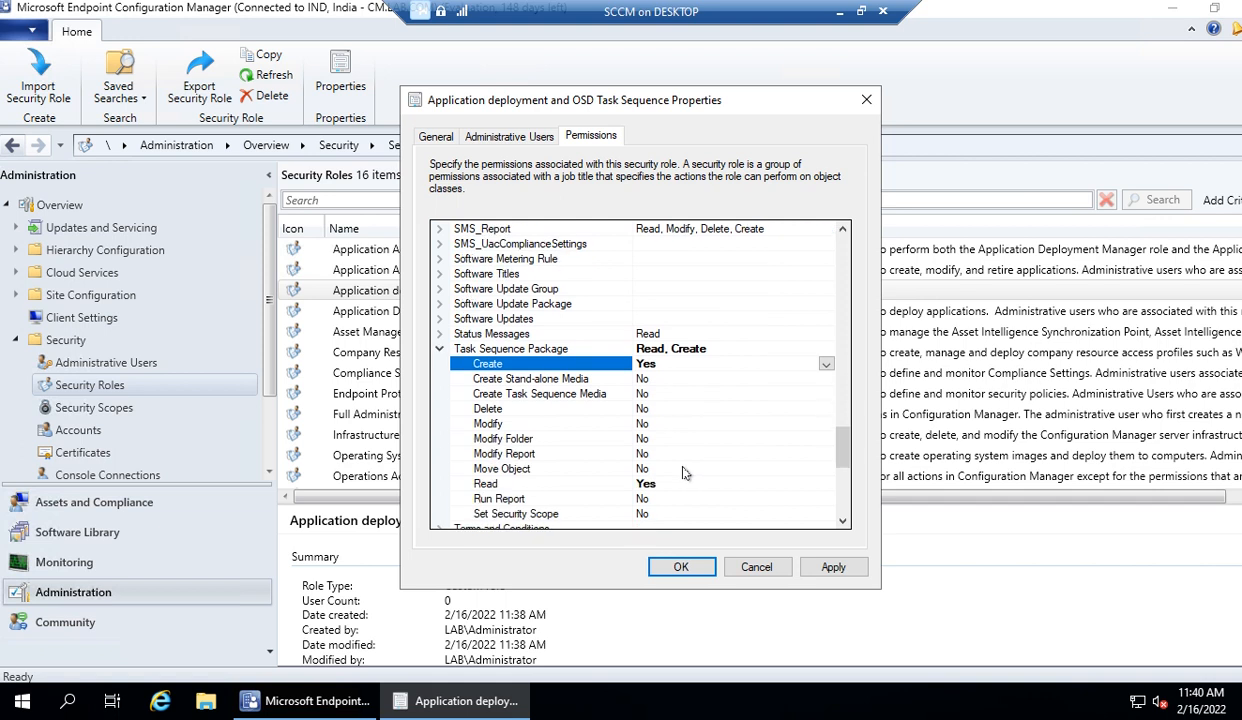
Set the Delete and Modify permissions for Task Sequence Package to Yes
{"action": "left_click", "coordinate": [660, 408]}
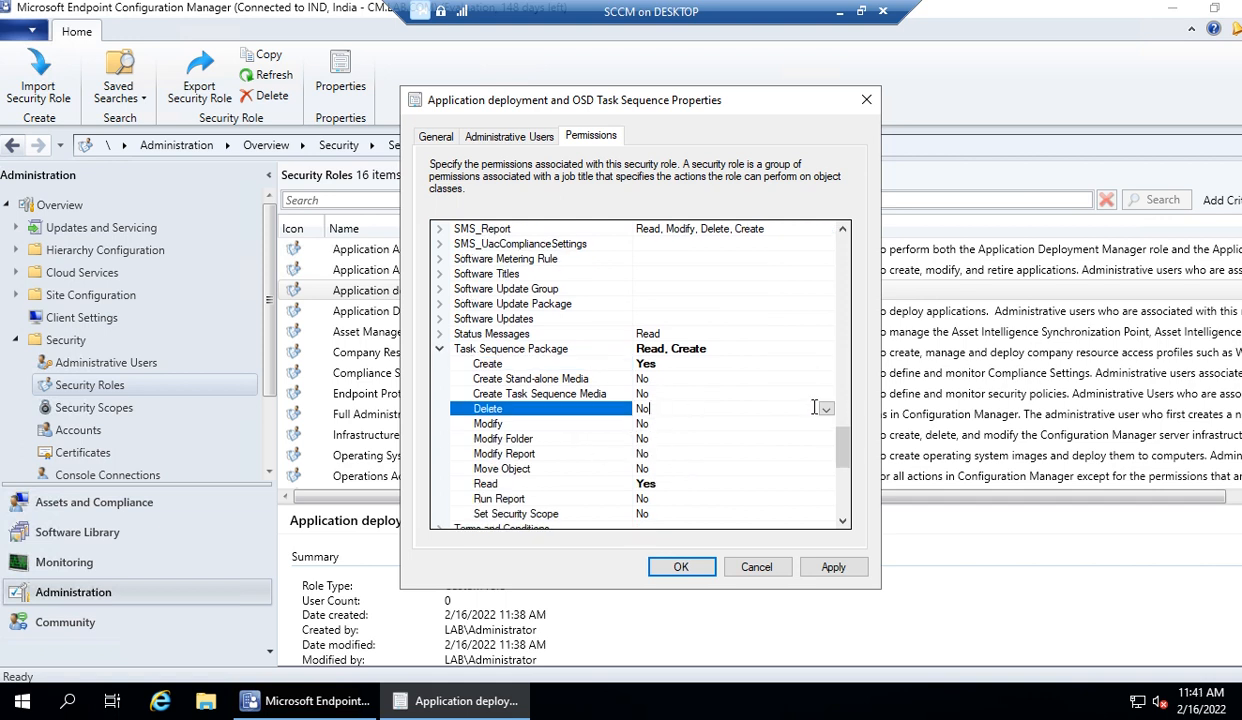
{"action": "left_click", "coordinate": [822, 408]}
{"action": "left_click", "coordinate": [662, 425]}
{"action": "scroll", "coordinate": [693, 443], "scroll_direction": "down", "scroll_amount": 1}
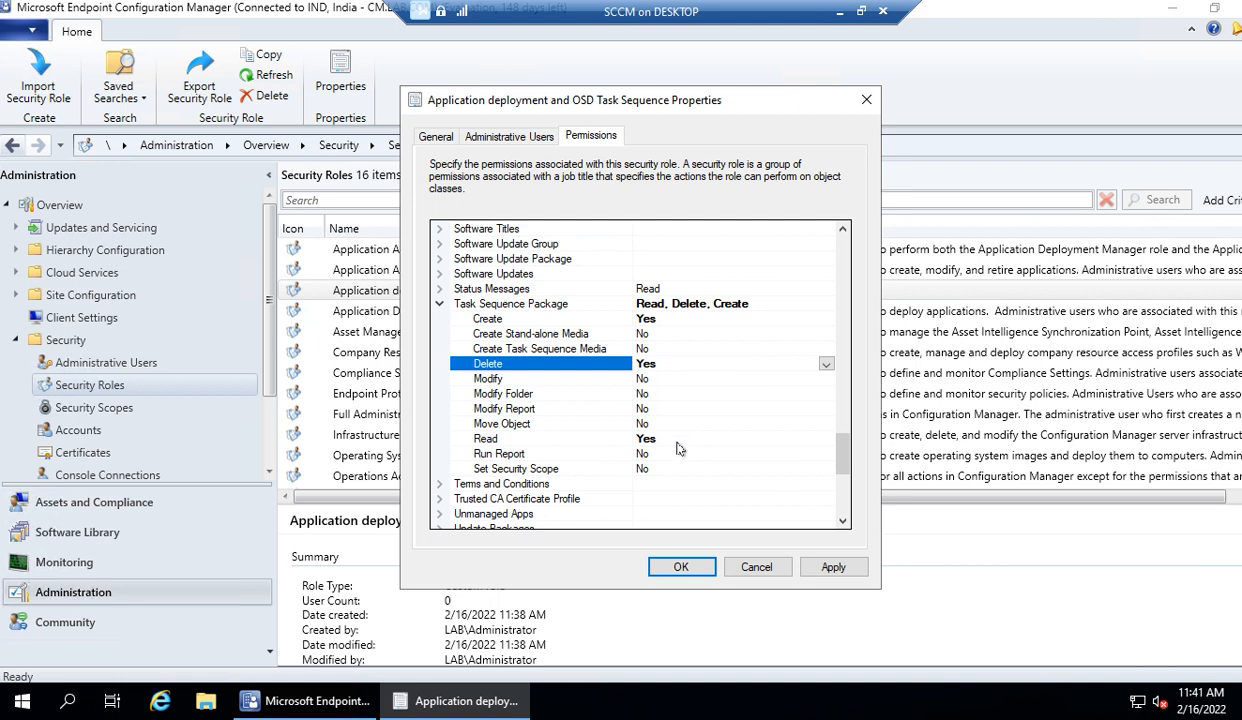
{"action": "left_click", "coordinate": [655, 380]}
{"action": "left_click", "coordinate": [827, 385]}
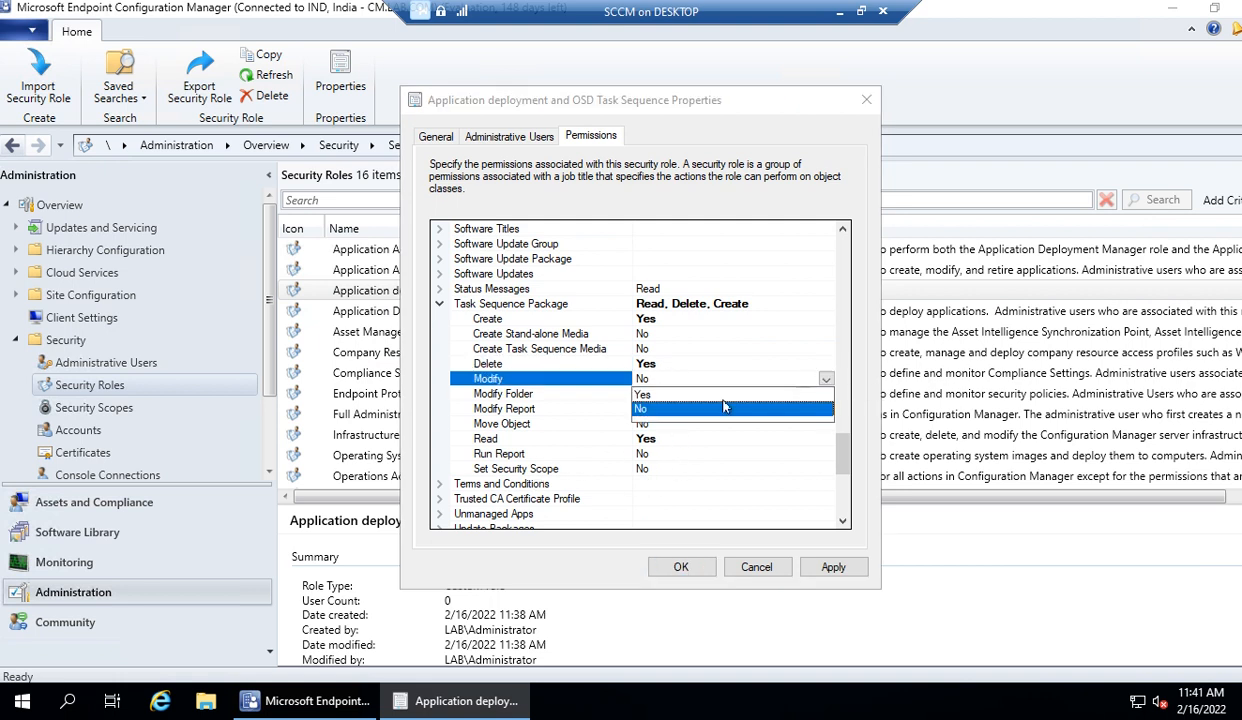
{"action": "left_click", "coordinate": [712, 406]}
Set the Modify Folder permission for Task Sequence Package to Yes
{"action": "left_click", "coordinate": [826, 397]}
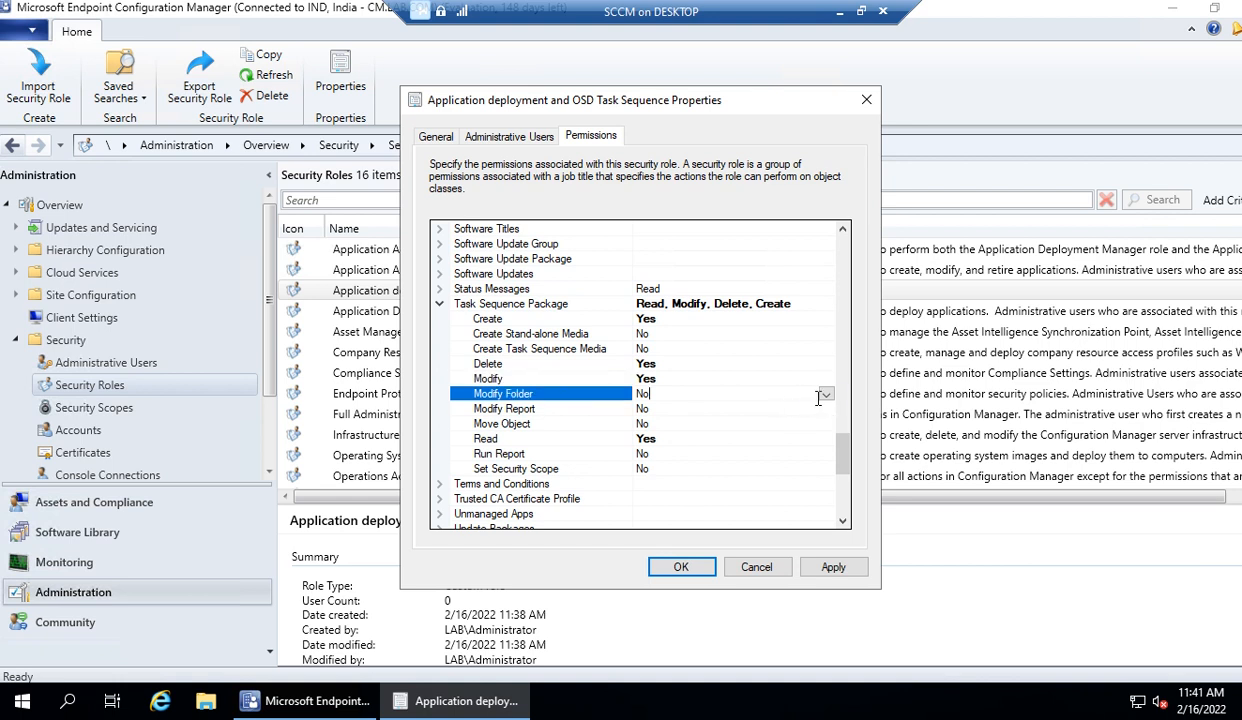
{"action": "scroll", "coordinate": [815, 440], "scroll_direction": "up", "scroll_amount": 7}
{"action": "scroll", "coordinate": [670, 428], "scroll_direction": "down", "scroll_amount": 4}
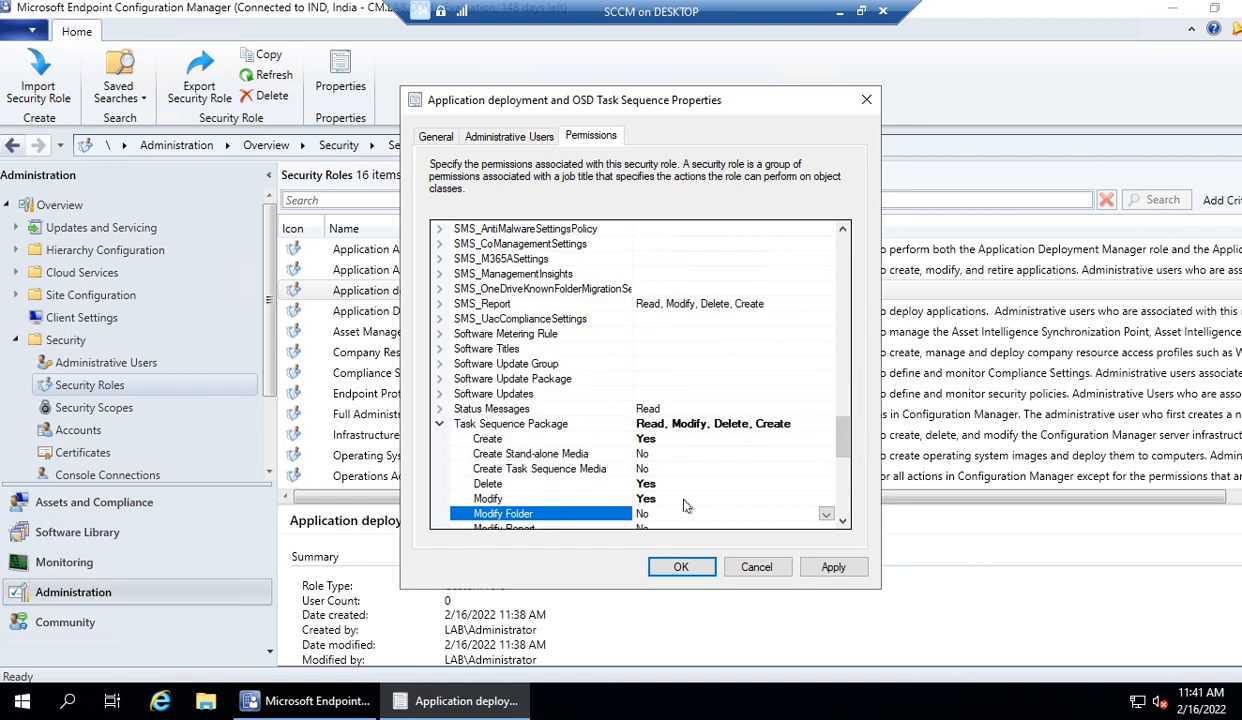
{"action": "scroll", "coordinate": [659, 483], "scroll_direction": "down", "scroll_amount": 1}
{"action": "left_click", "coordinate": [818, 469]}
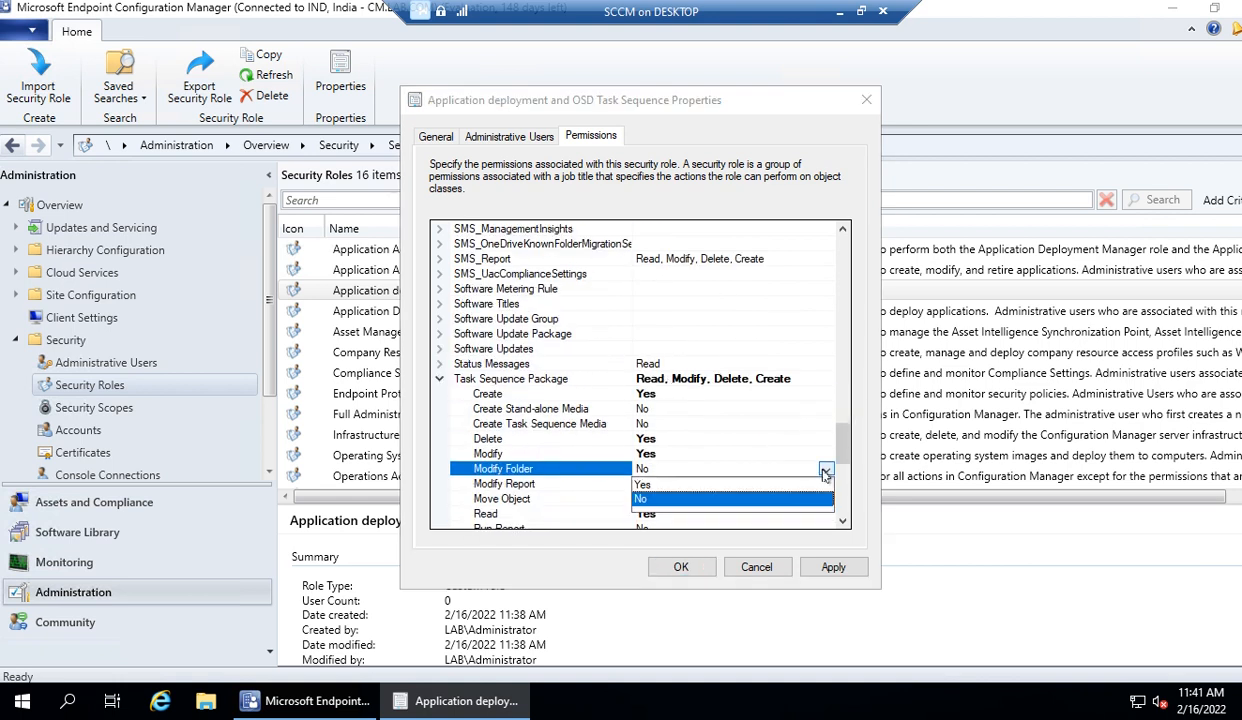
{"action": "left_click", "coordinate": [676, 492]}
Set the Modify Report permission for Task Sequence Package to Yes
{"action": "left_click", "coordinate": [717, 485]}
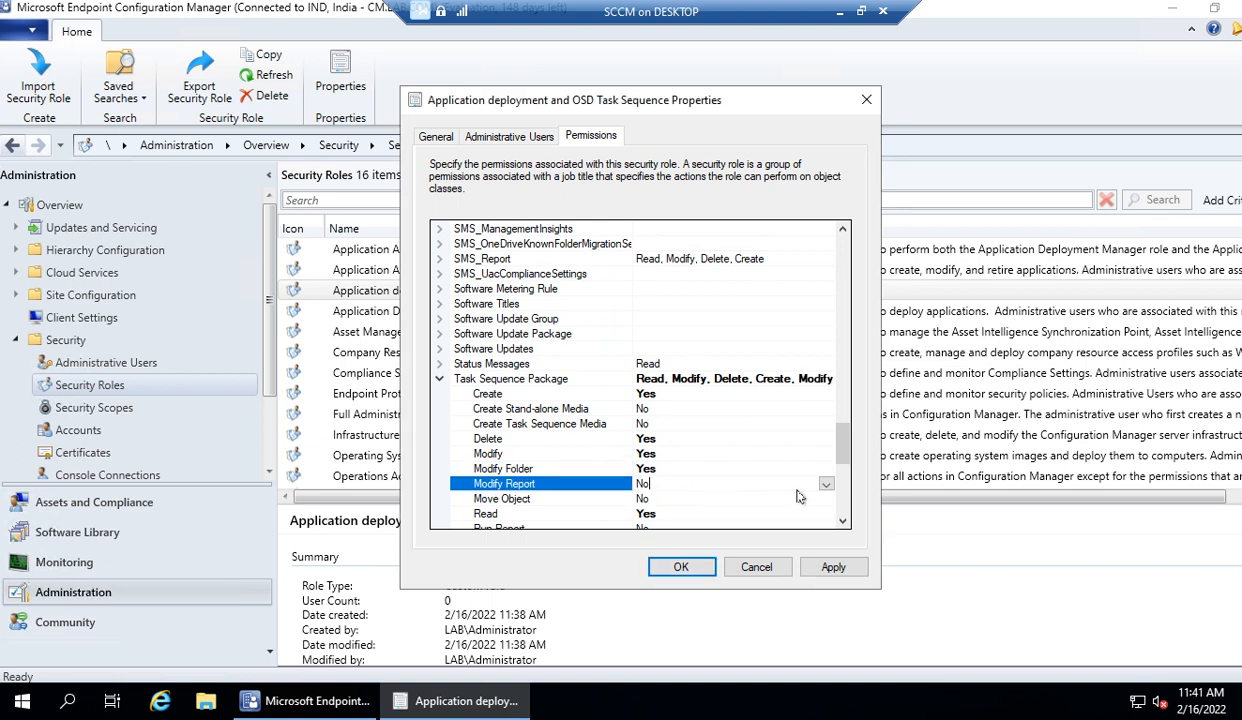
{"action": "scroll", "coordinate": [800, 490], "scroll_direction": "down", "scroll_amount": 7}
{"action": "scroll", "coordinate": [808, 430], "scroll_direction": "up", "scroll_amount": 4}
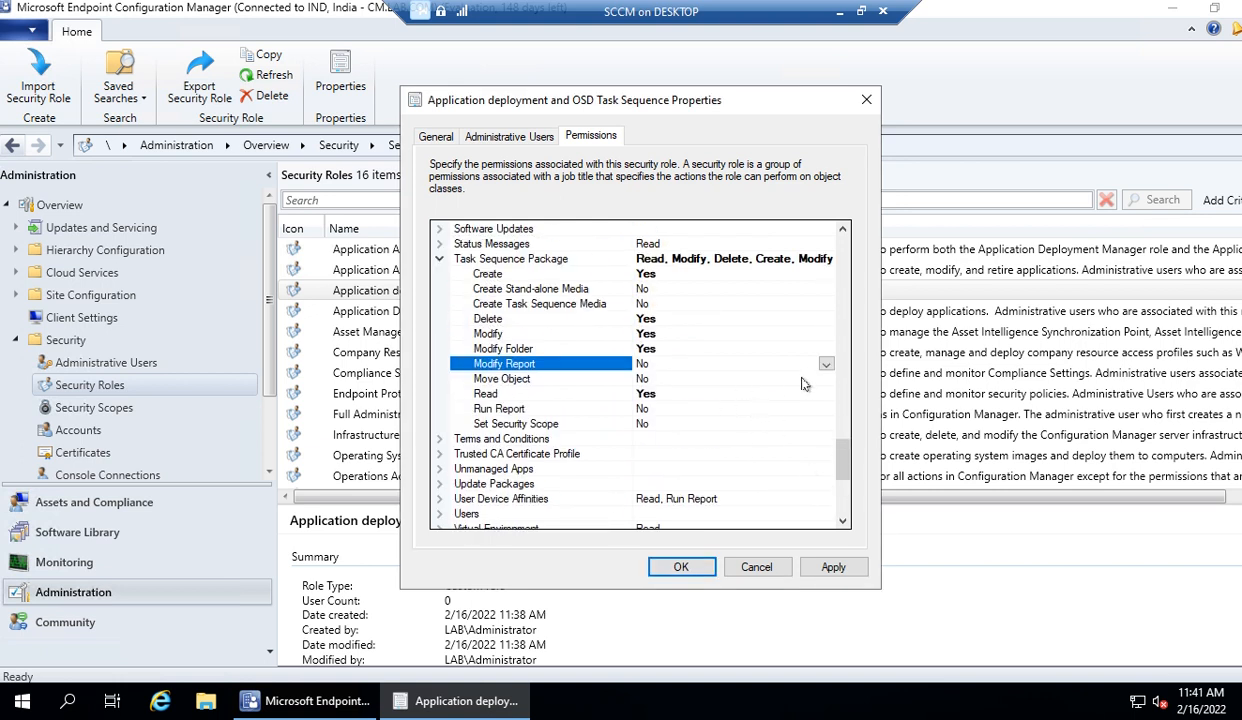
{"action": "left_click", "coordinate": [820, 364]}
{"action": "left_click", "coordinate": [660, 378]}
{"action": "left_click", "coordinate": [822, 364]}
{"action": "left_click", "coordinate": [740, 379]}
Set the Move Object permission for Task Sequence Package to Yes, and save the security role's properties
{"action": "left_click", "coordinate": [622, 377]}
{"action": "left_click", "coordinate": [806, 382]}
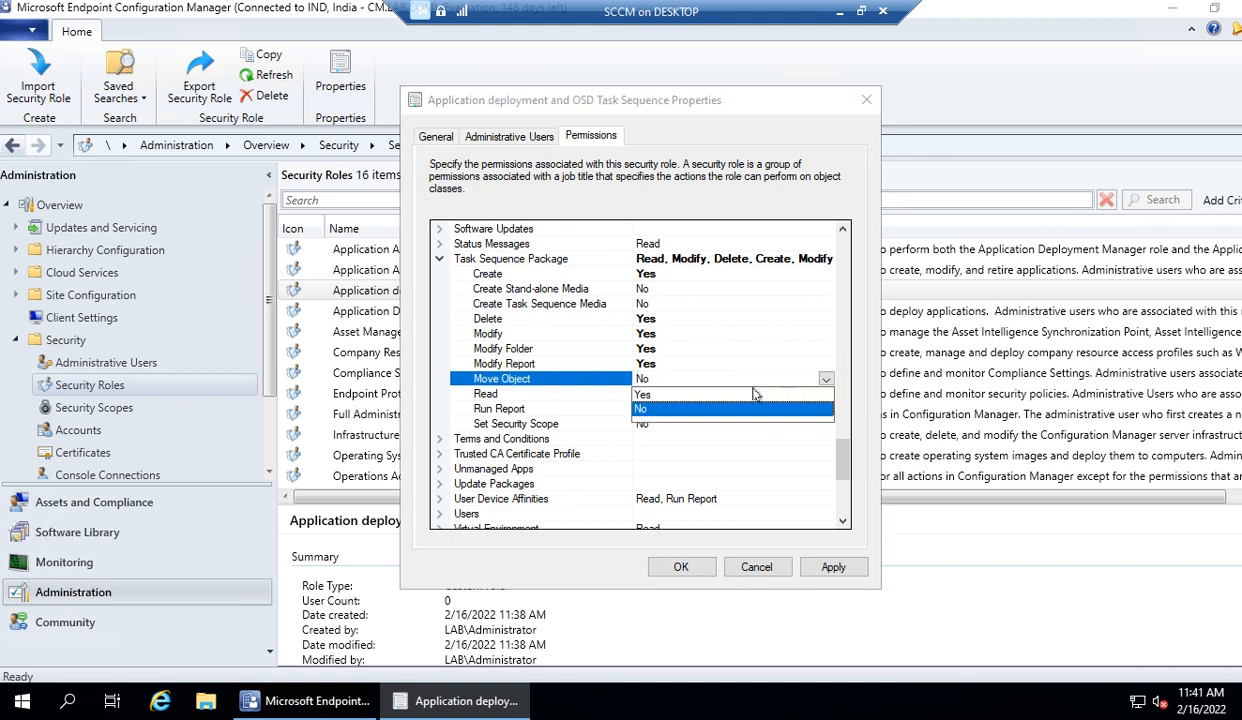
{"action": "left_click", "coordinate": [660, 395]}
{"action": "scroll", "coordinate": [850, 290], "scroll_direction": "up", "scroll_amount": 3}
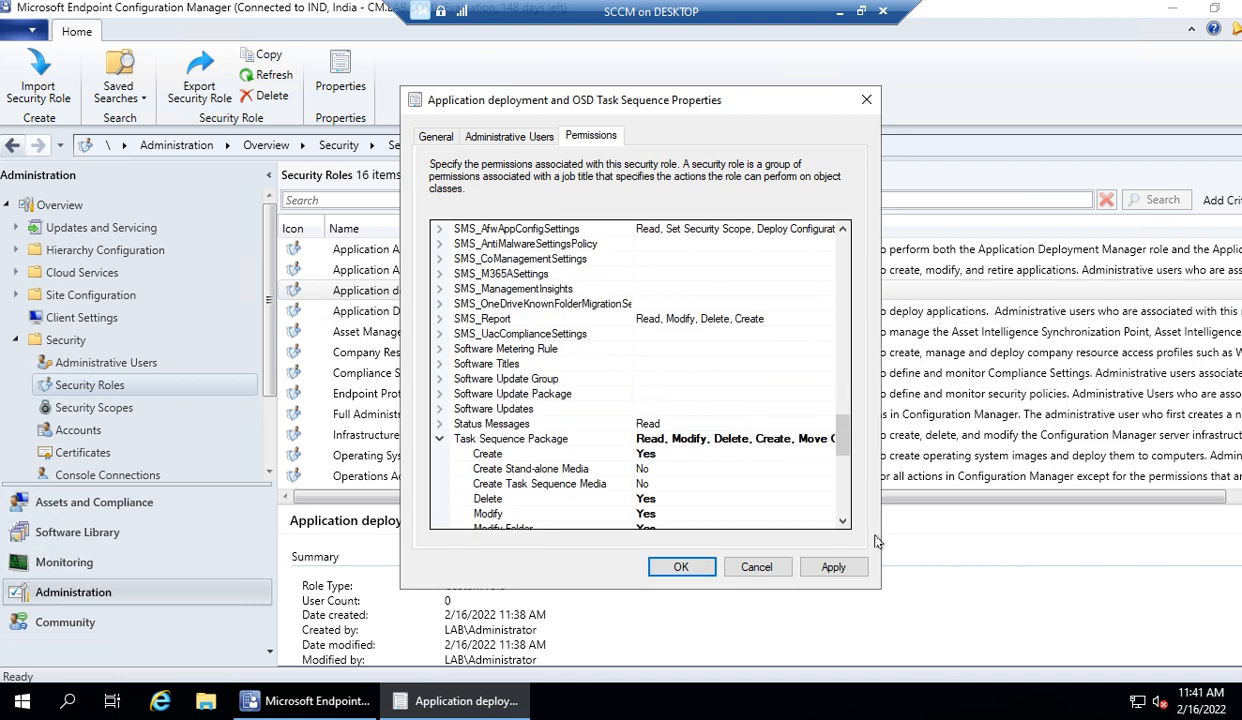
{"action": "left_click", "coordinate": [833, 567]}
{"action": "left_click", "coordinate": [681, 567]}
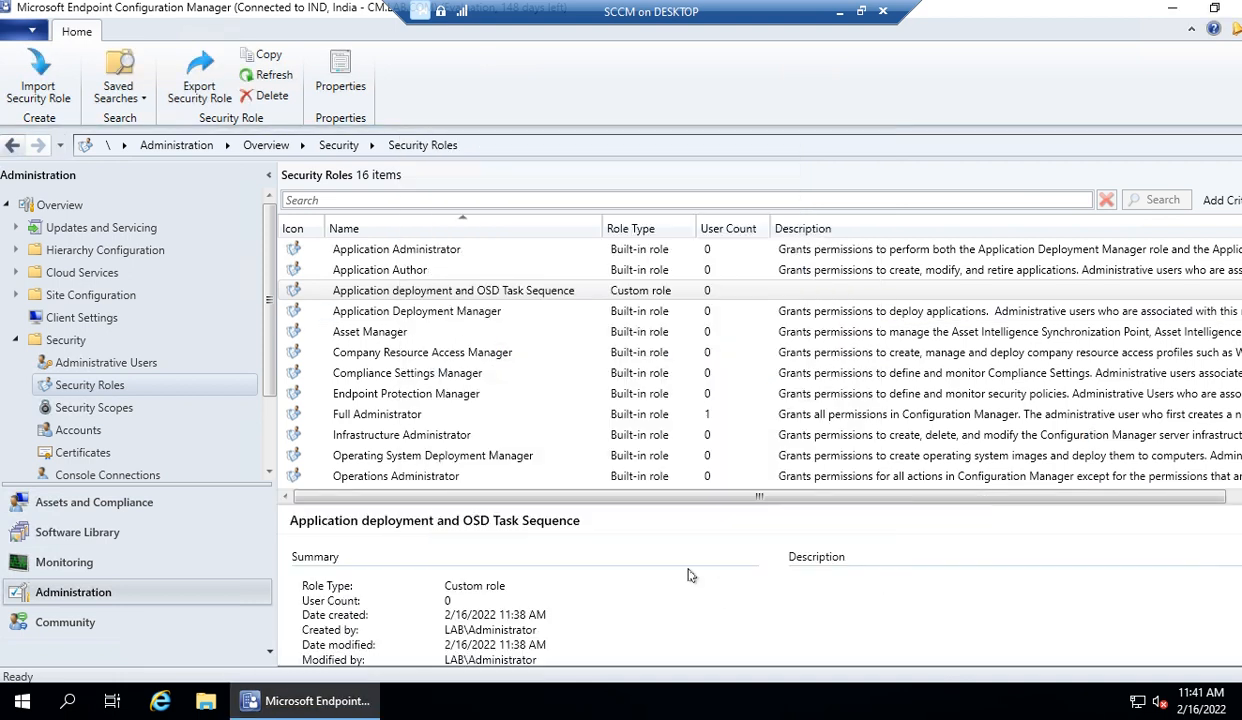
Start adding a new administrative user or group and open the advanced directory search for its account
{"action": "left_click", "coordinate": [106, 363]}
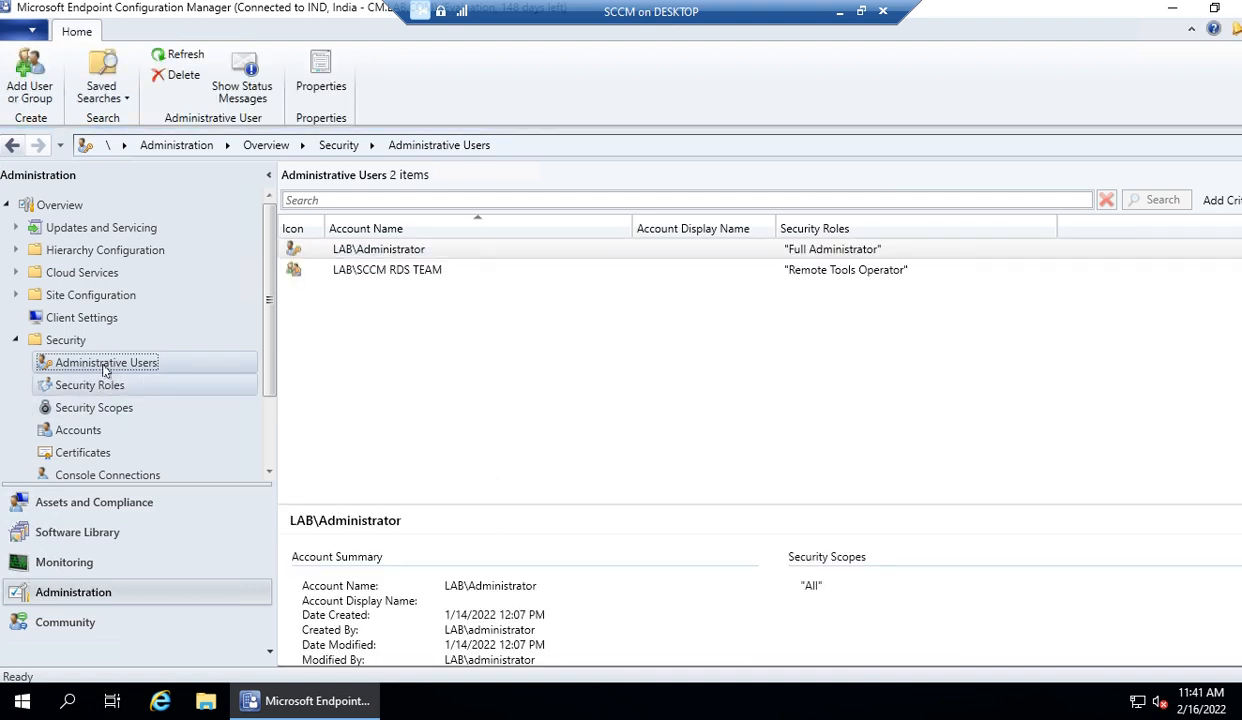
{"action": "right_click", "coordinate": [343, 318]}
{"action": "left_click", "coordinate": [394, 330]}
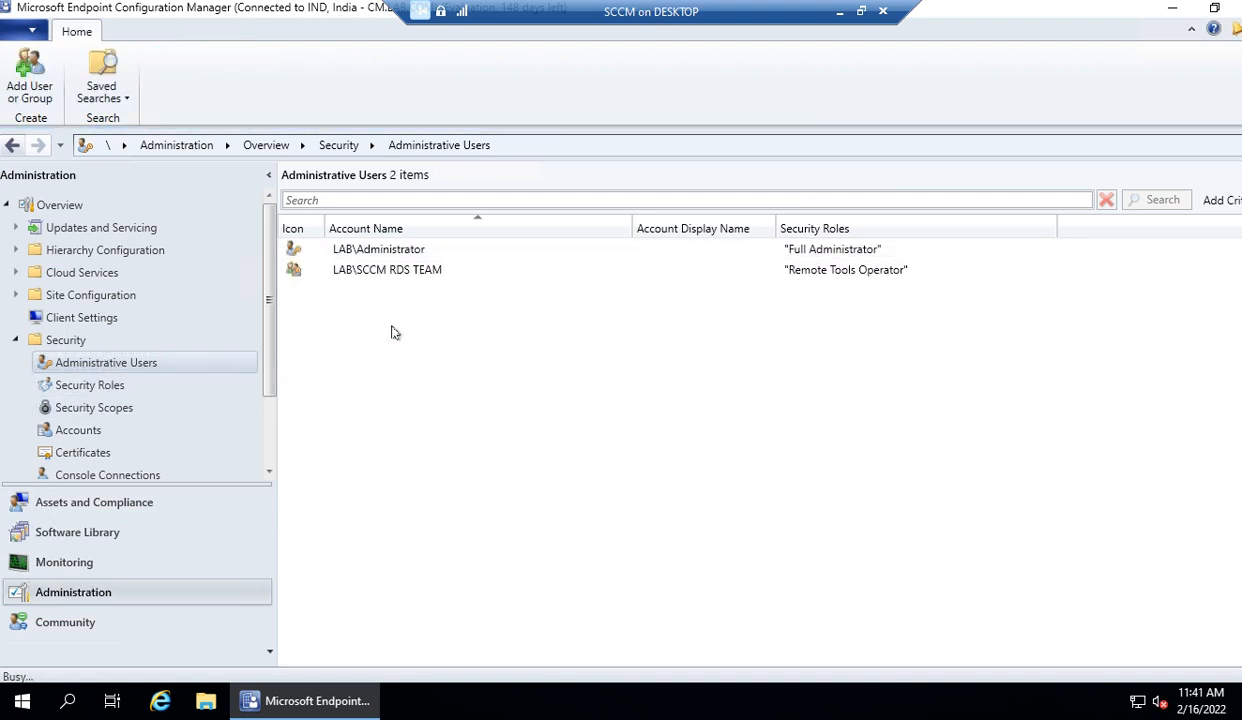
{"action": "left_click", "coordinate": [876, 220]}
{"action": "left_click", "coordinate": [382, 317]}
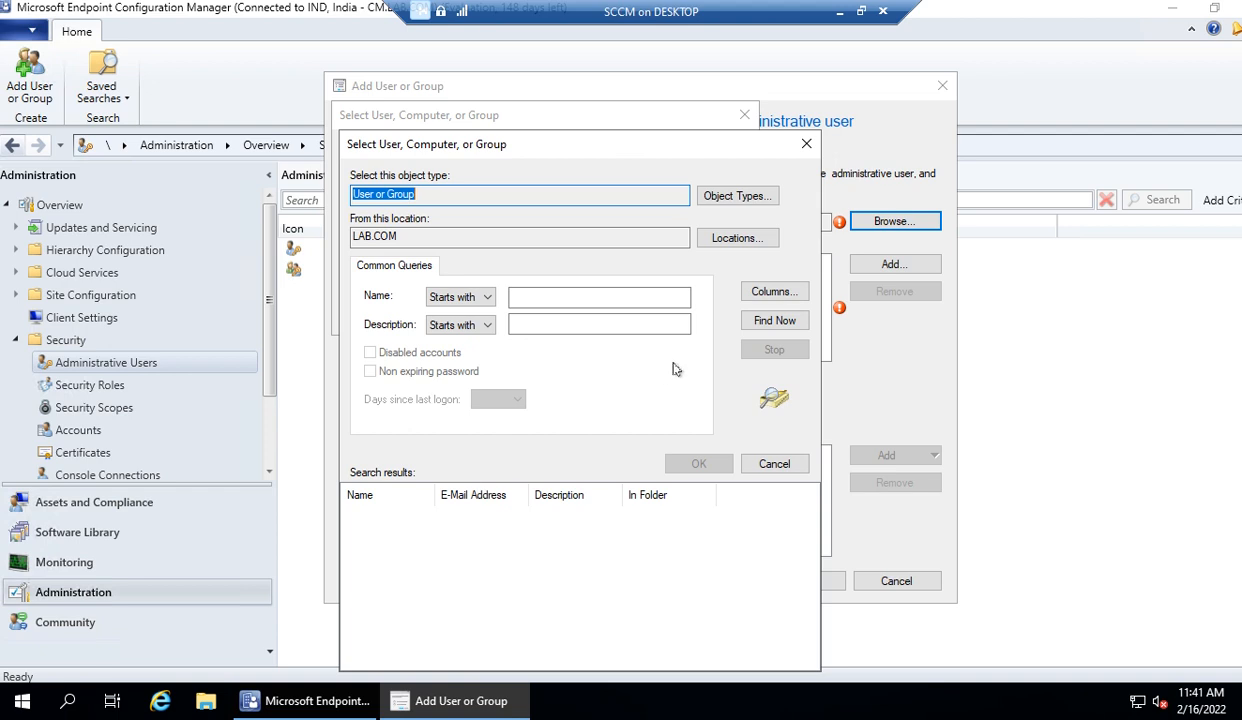
Find the SCCM-APP-Team group in the directory and select it as the administrative group
{"action": "left_click", "coordinate": [758, 321]}
{"action": "scroll", "coordinate": [435, 560], "scroll_direction": "down", "scroll_amount": 4}
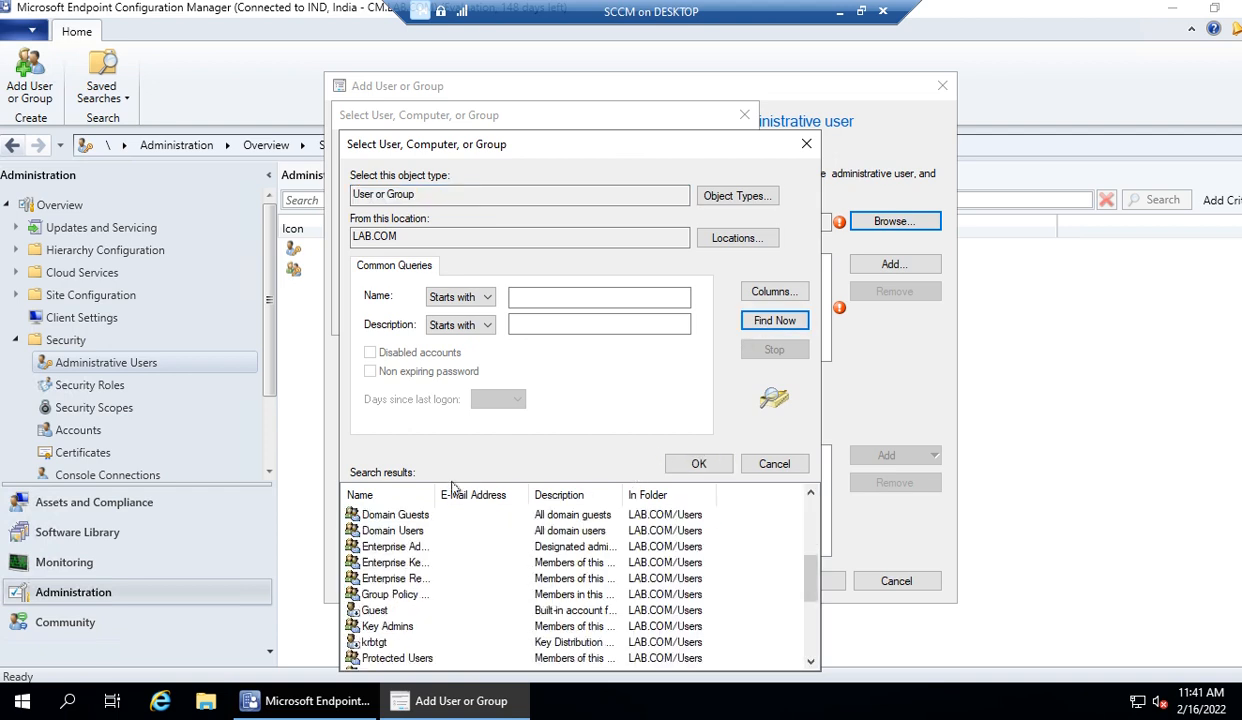
{"action": "left_click_drag", "start_coordinate": [438, 494], "coordinate": [560, 490]}
{"action": "scroll", "coordinate": [460, 590], "scroll_direction": "down", "scroll_amount": 5}
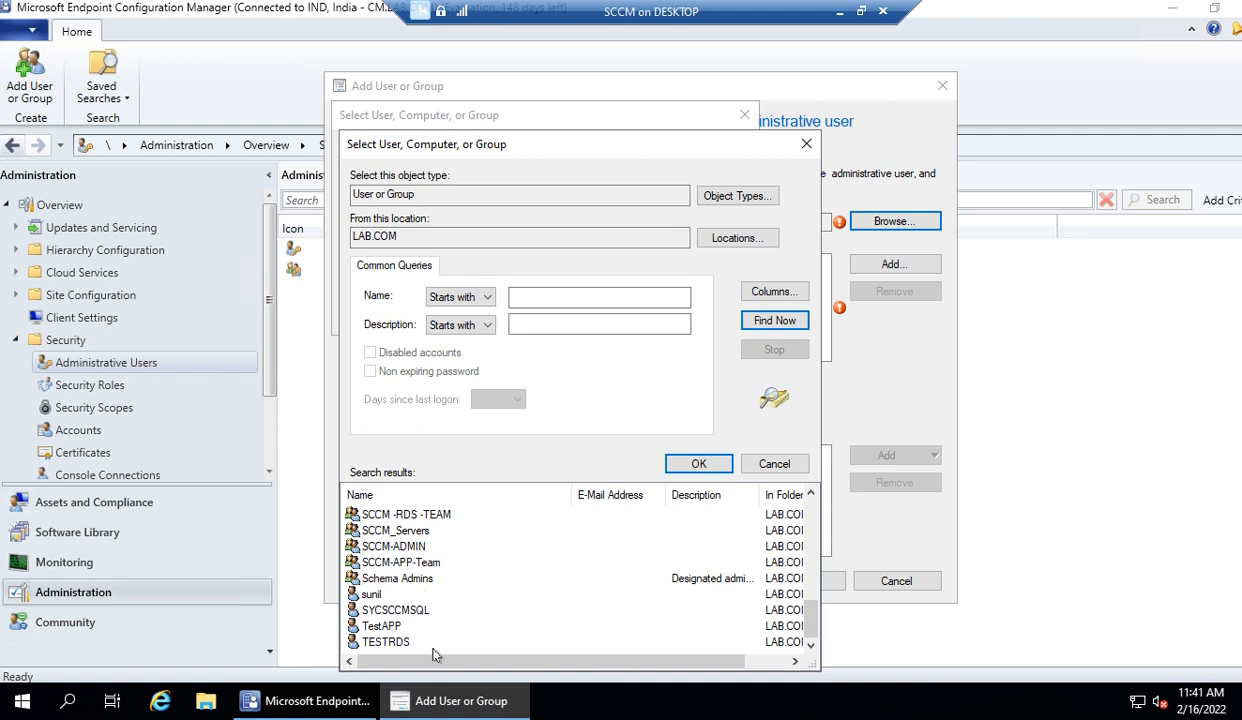
{"action": "double_click", "coordinate": [443, 562]}
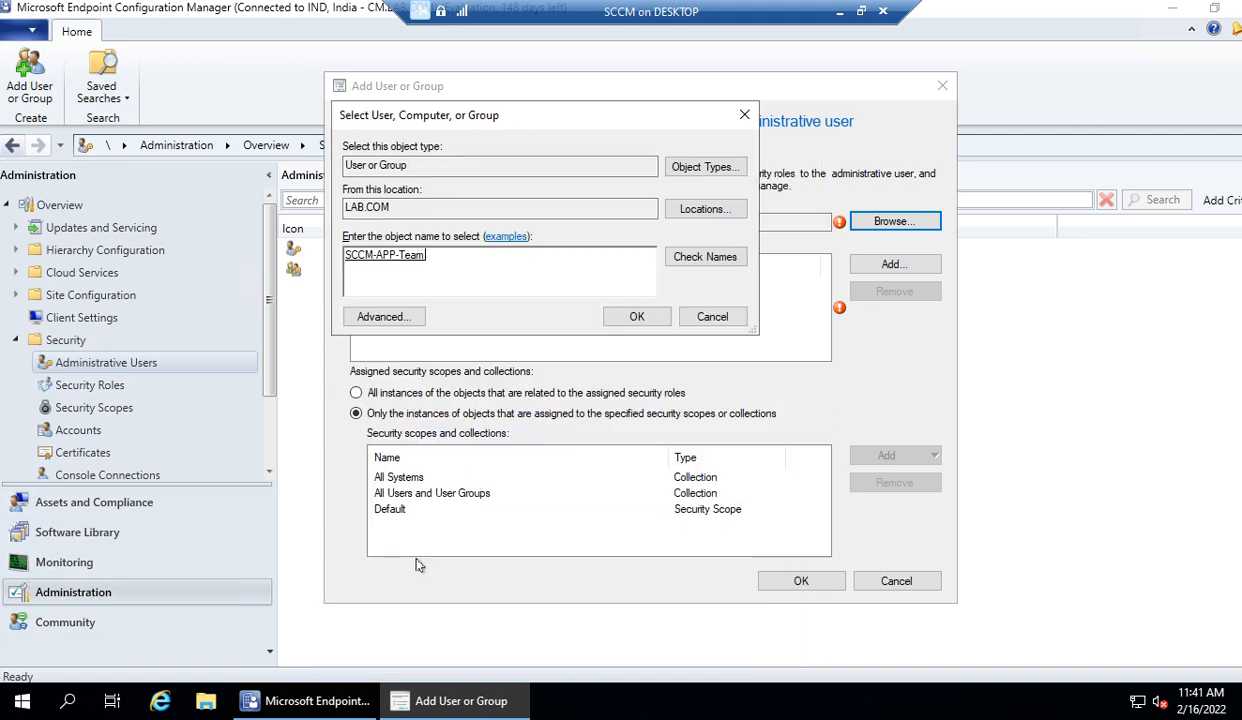
{"action": "key", "text": "Return"}
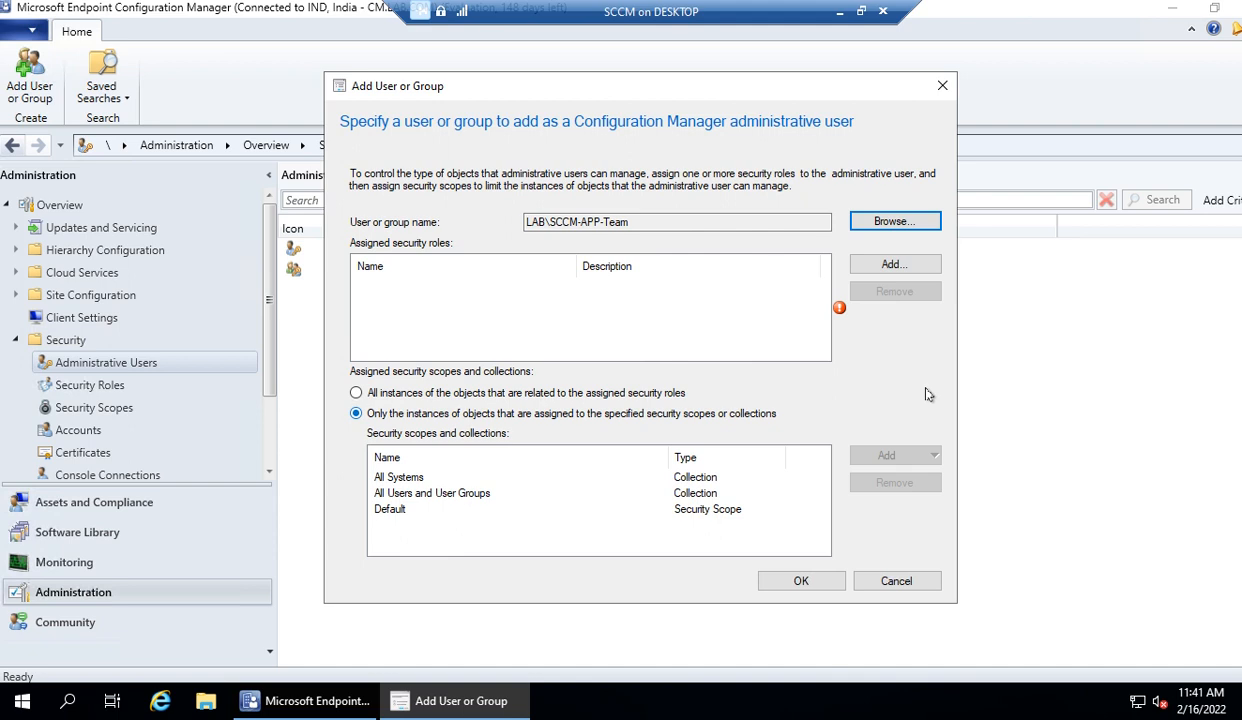
Assign the Application deployment and OSD Task Sequence security role to the SCCM-APP-Team group and save the new administrative entry
{"action": "left_click", "coordinate": [872, 268]}
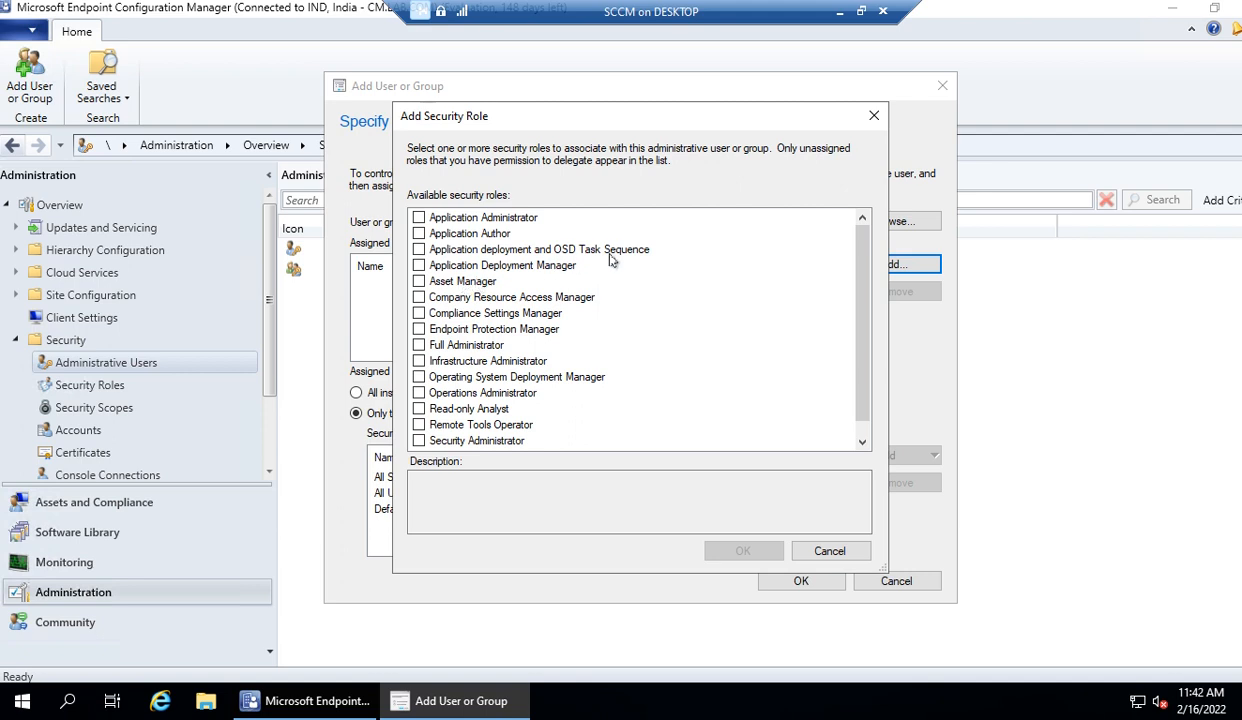
{"action": "left_click", "coordinate": [418, 250]}
{"action": "left_click", "coordinate": [743, 553]}
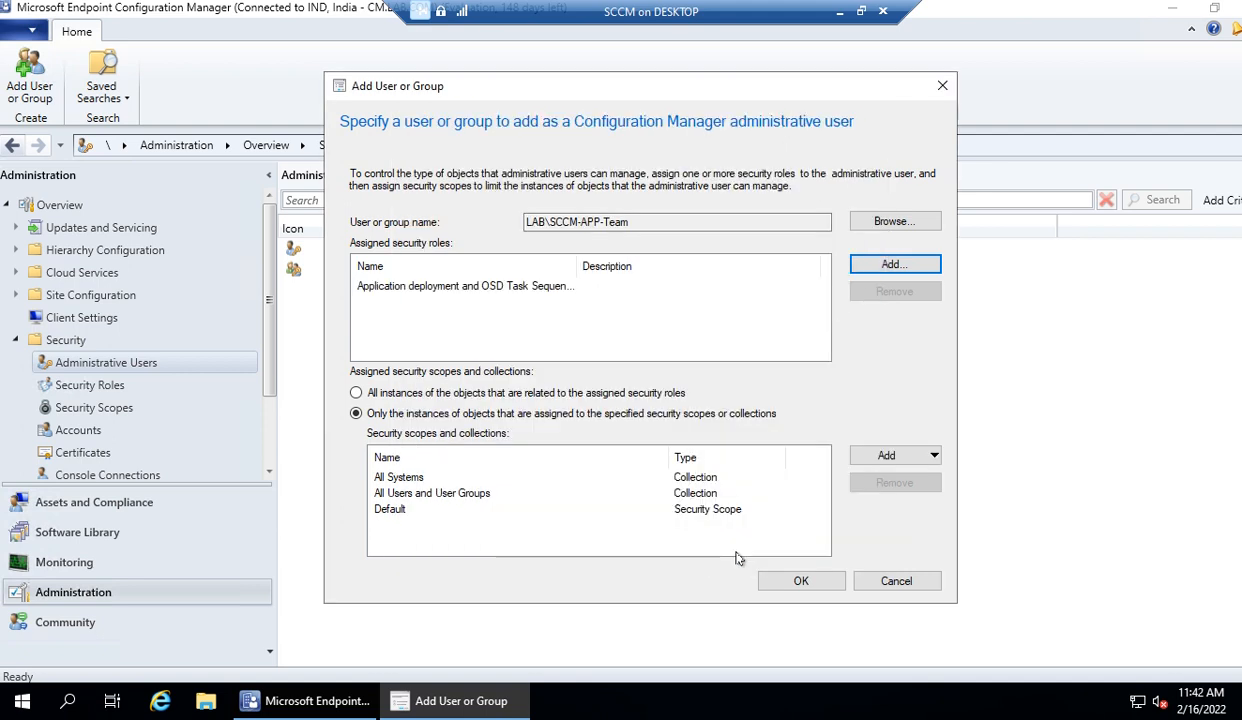
{"action": "left_click", "coordinate": [888, 456]}
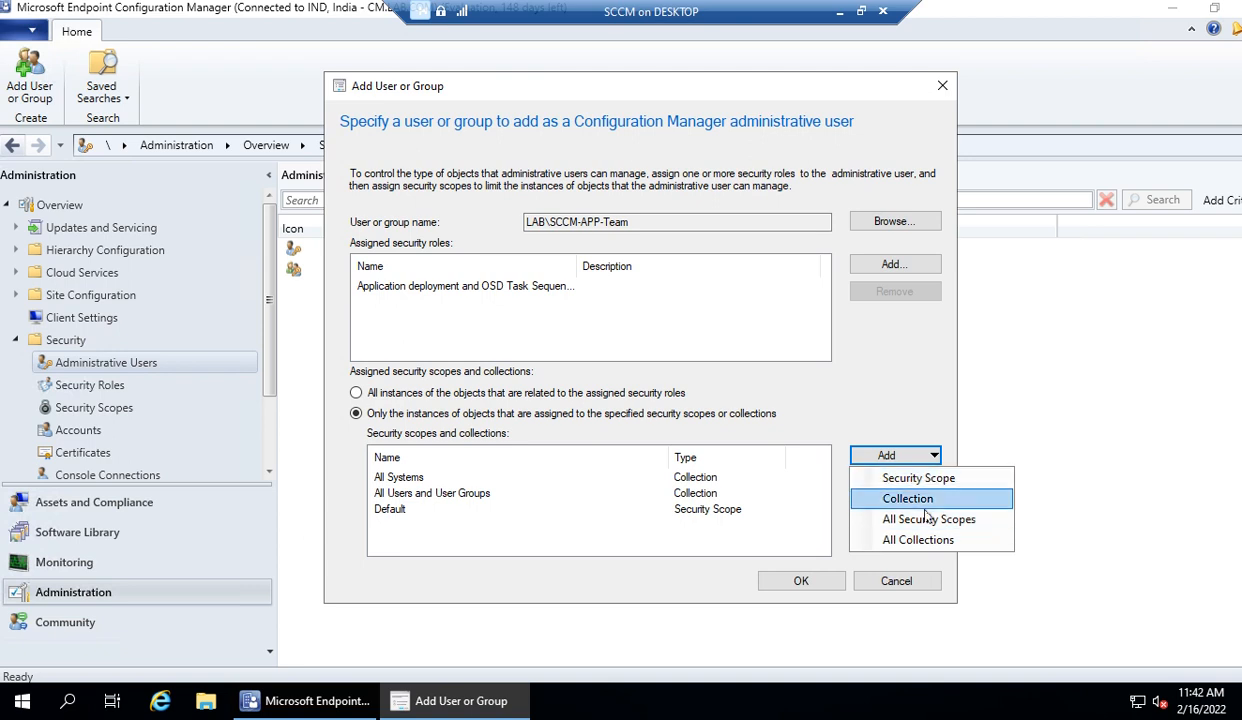
{"action": "left_click", "coordinate": [795, 581]}
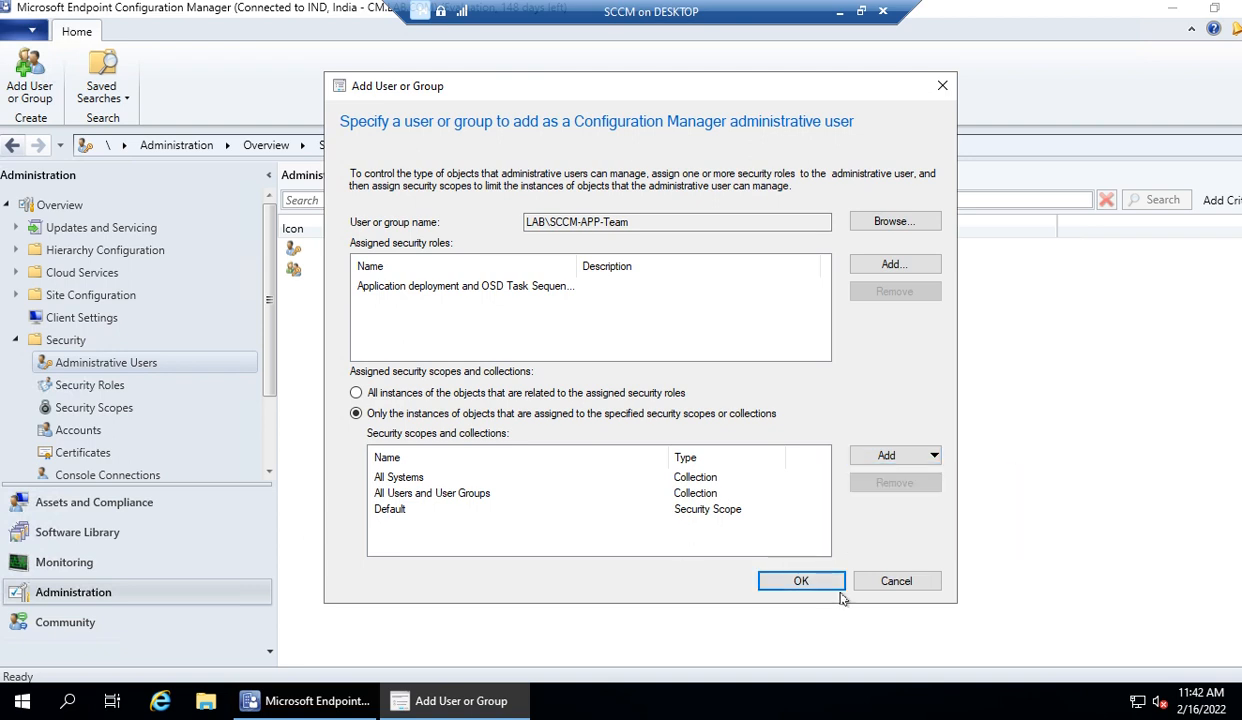
{"action": "left_click", "coordinate": [790, 581]}
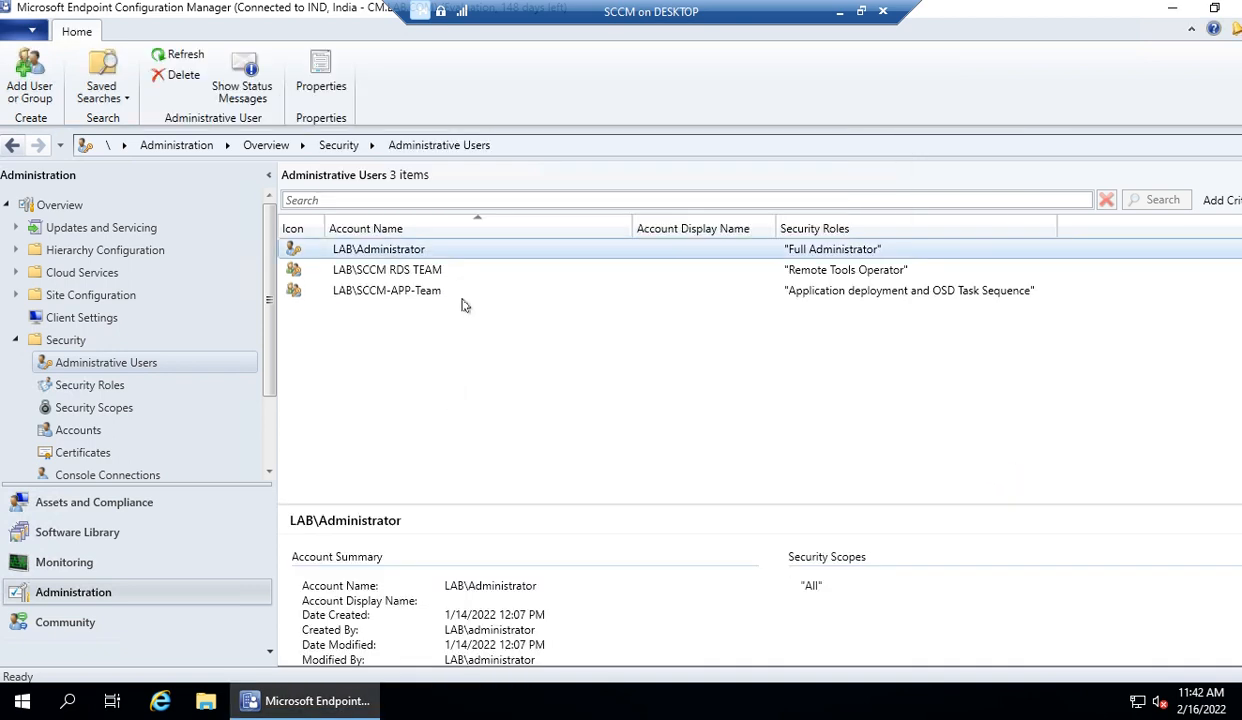
Show the list of security roles to review the custom role's assignment
{"action": "left_click", "coordinate": [84, 388]}
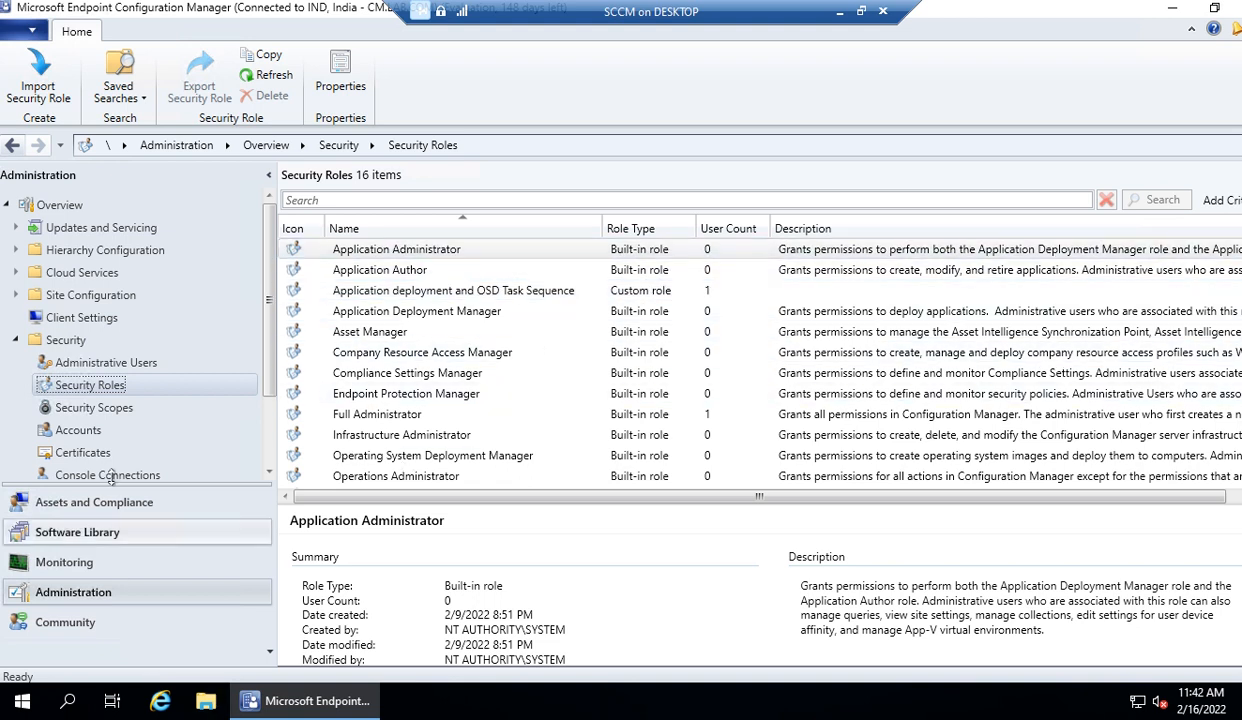
{"action": "right_click", "coordinate": [266, 708]}
{"action": "left_click", "coordinate": [521, 691]}
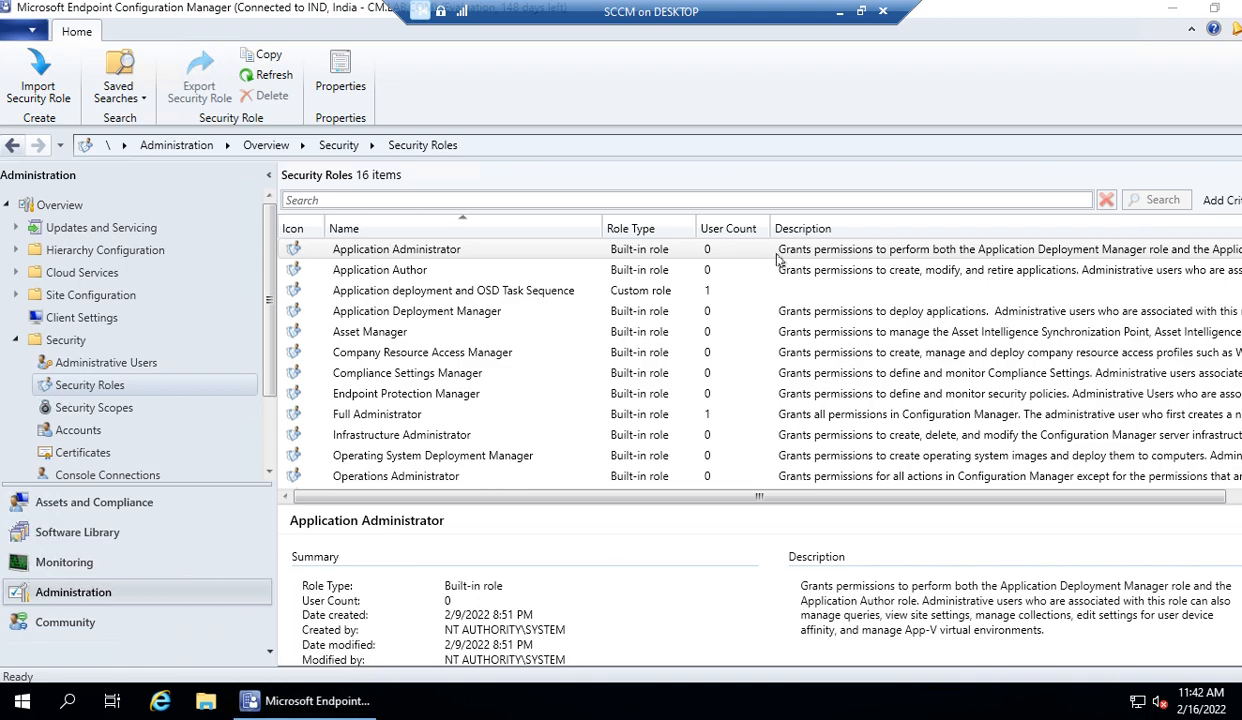
Minimize the console window and pin the Configuration Manager Console to the taskbar
{"action": "left_click", "coordinate": [1170, 10]}
{"action": "left_click", "coordinate": [22, 700]}
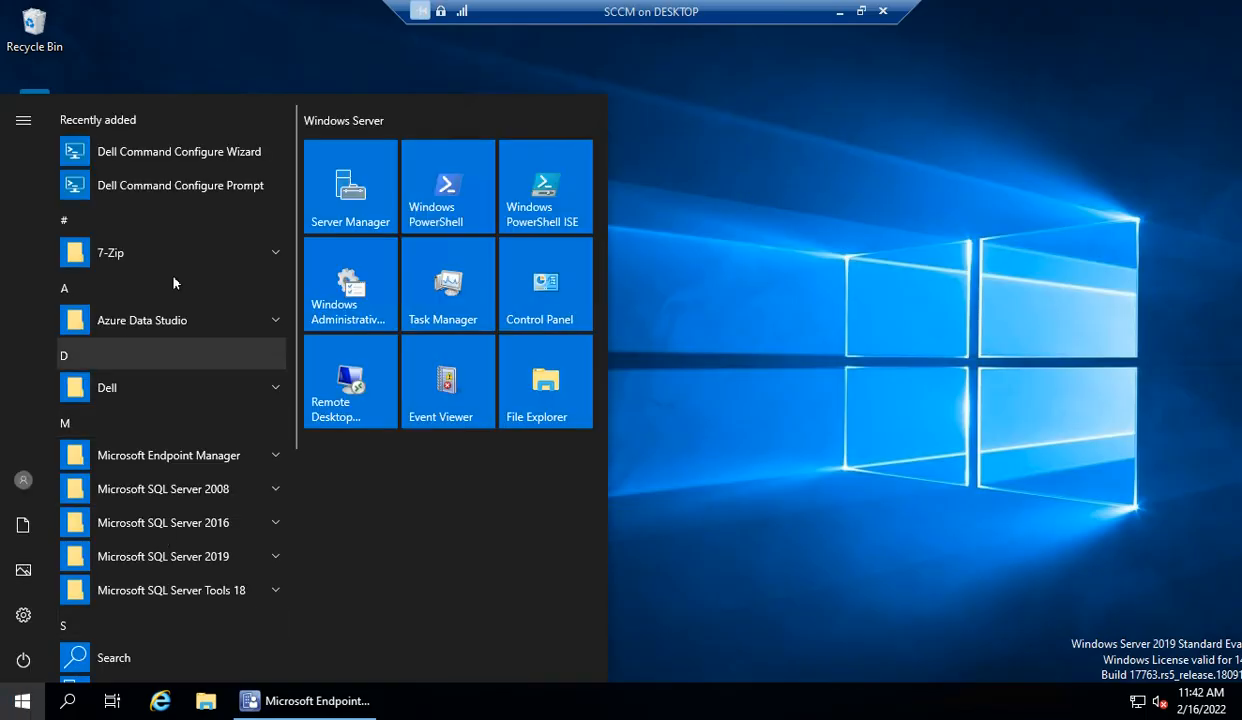
{"action": "left_click", "coordinate": [205, 455]}
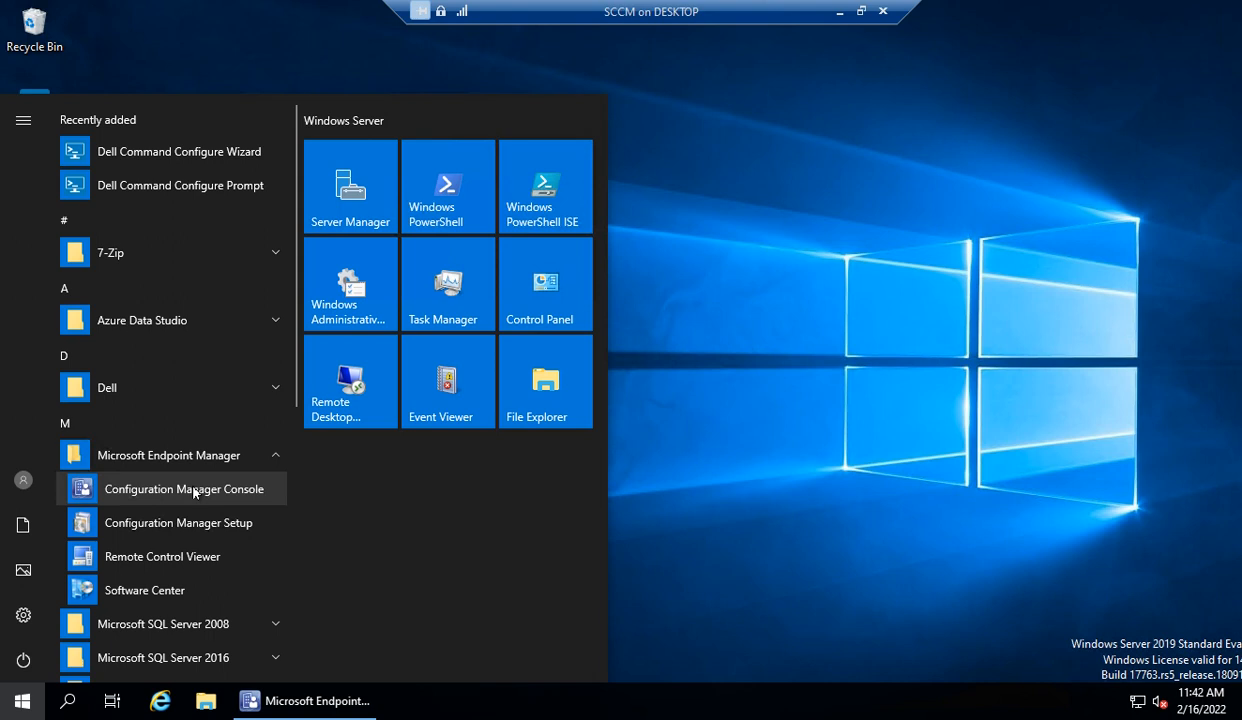
{"action": "right_click", "coordinate": [195, 492]}
{"action": "mouse_move", "coordinate": [276, 548]}
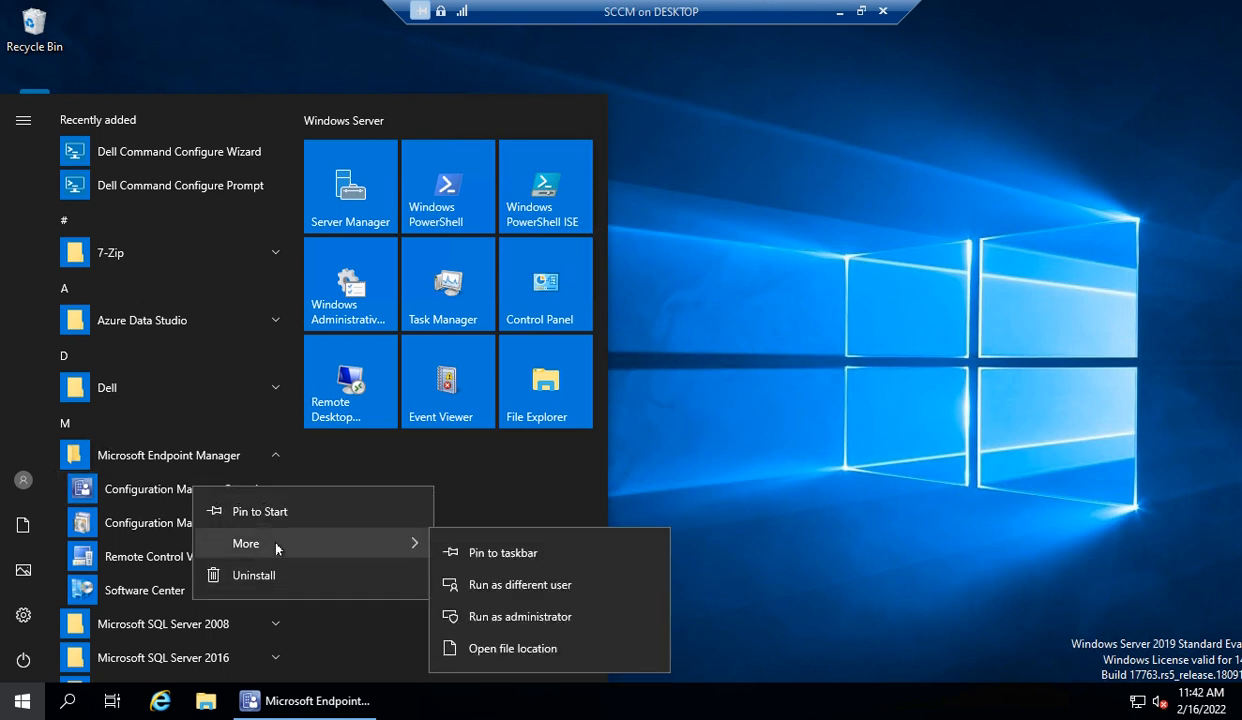
{"action": "left_click", "coordinate": [524, 562]}
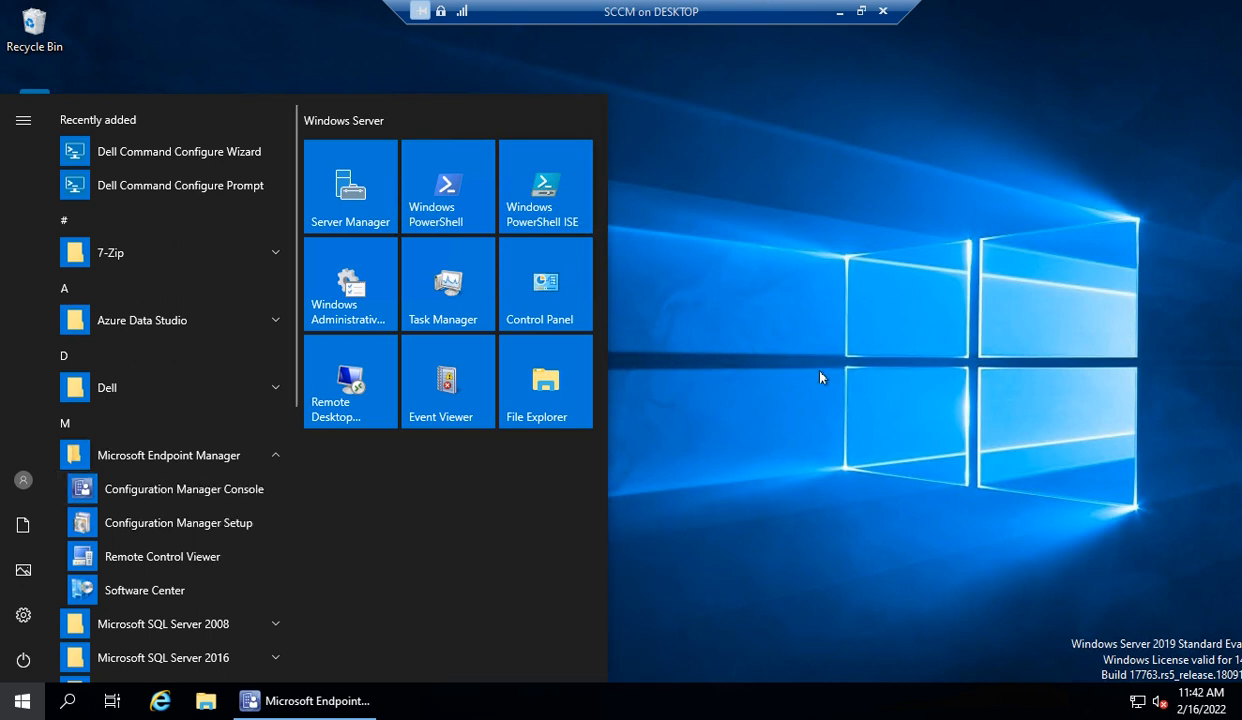
Switch to the DC virtual machine and close the open properties dialog in Active Directory Users and Computers
{"action": "left_click", "coordinate": [859, 12]}
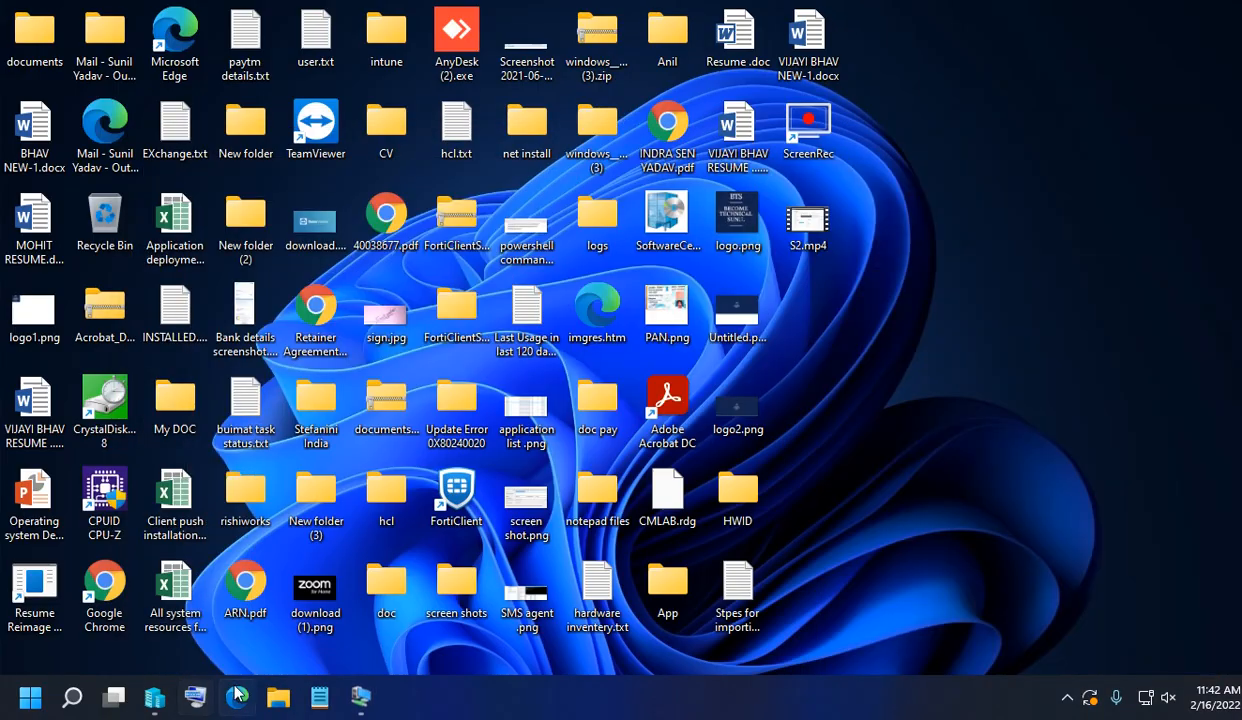
{"action": "mouse_move", "coordinate": [375, 698]}
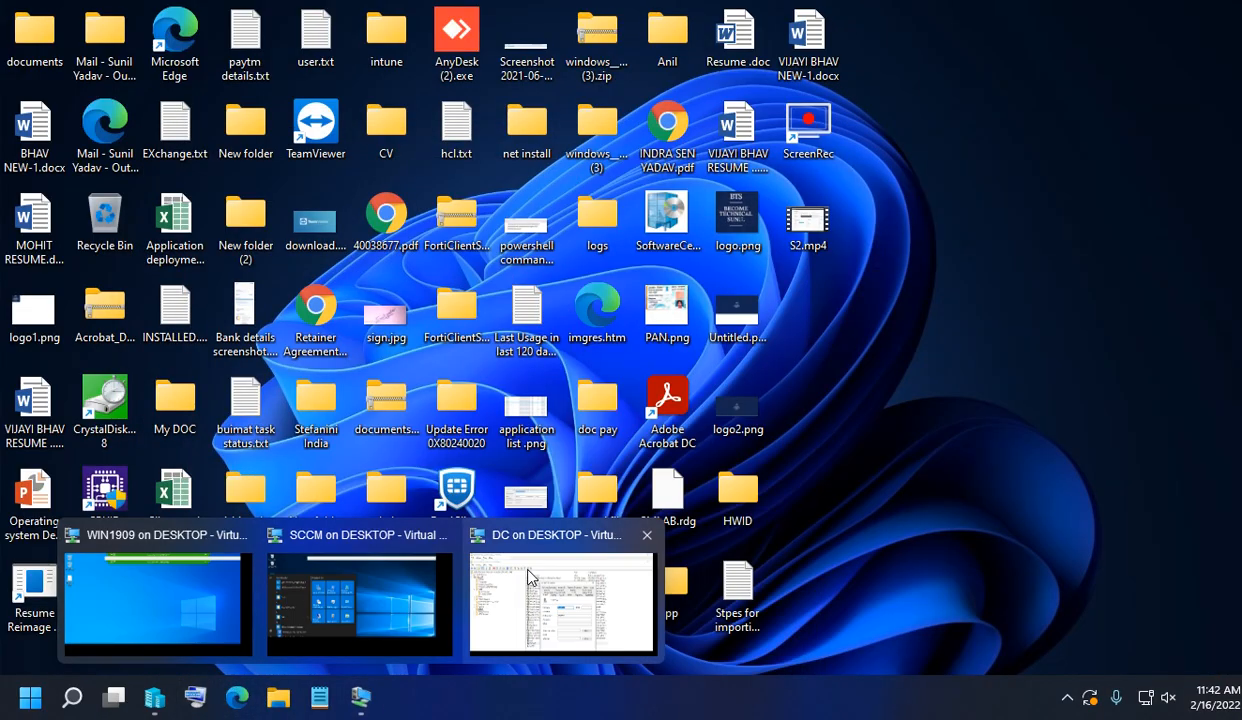
{"action": "left_click", "coordinate": [565, 560]}
{"action": "left_click", "coordinate": [596, 645]}
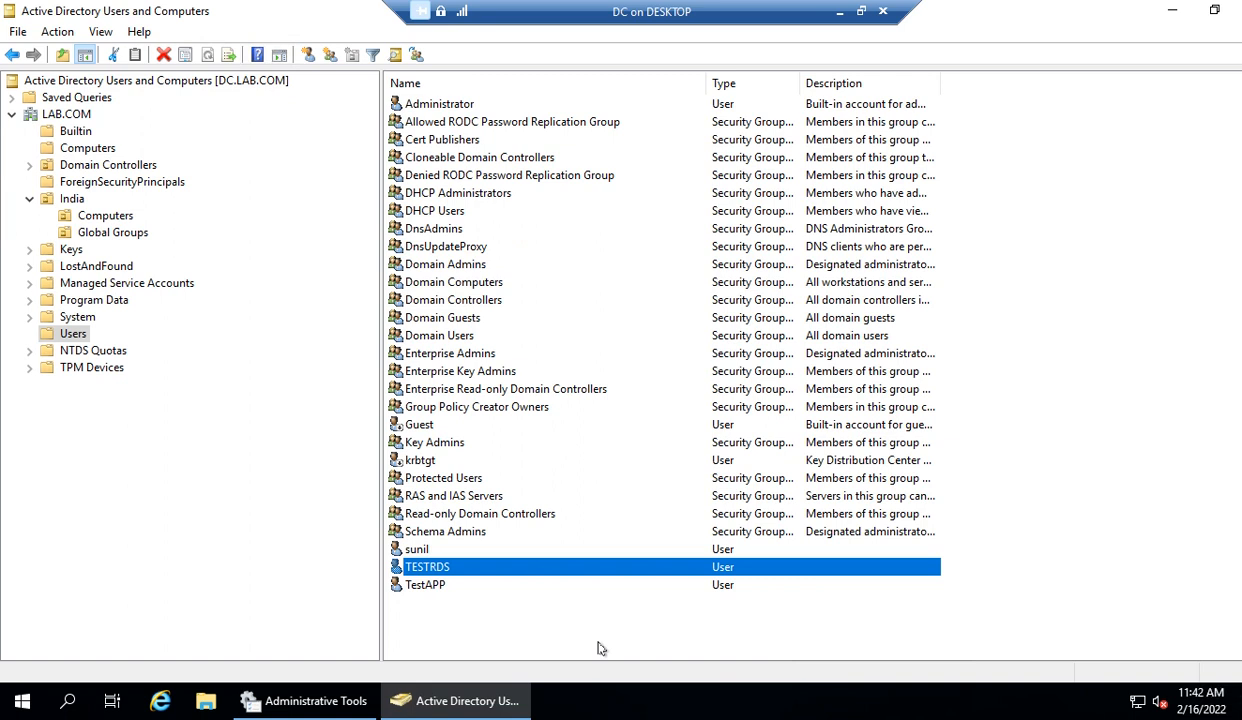
Copy the TestAPP account's user name from its properties and close the properties dialog
{"action": "left_click", "coordinate": [432, 588]}
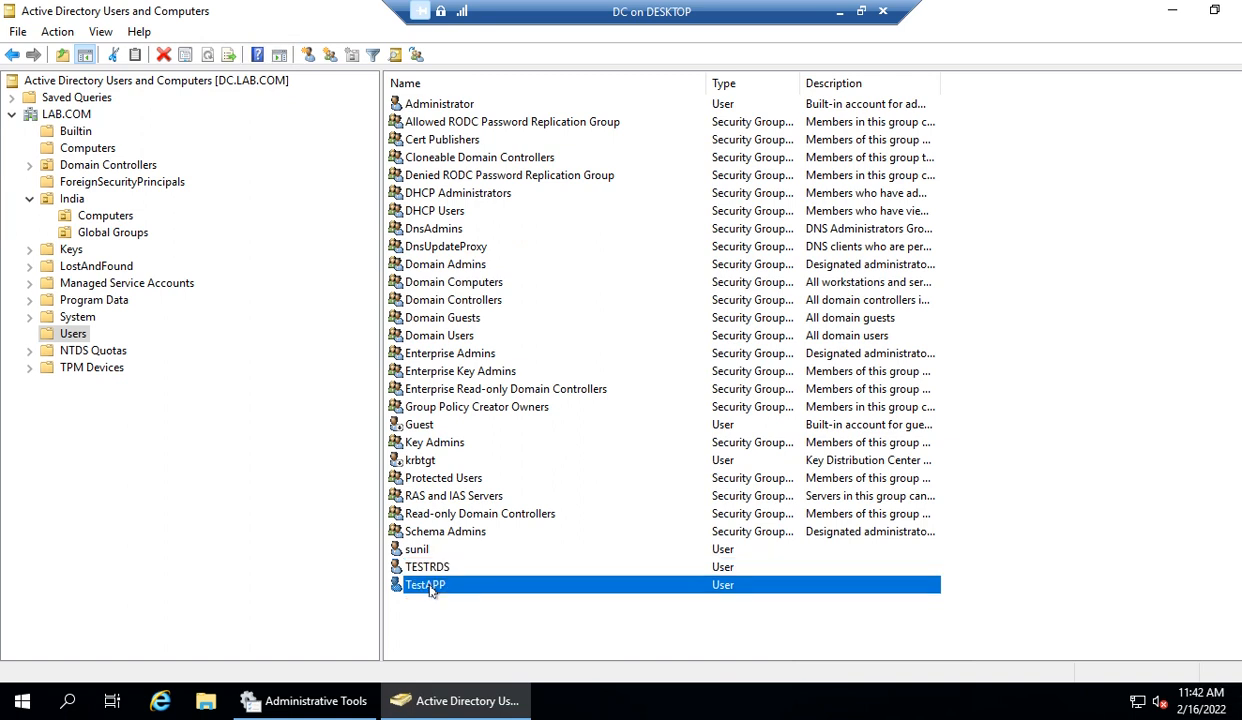
{"action": "right_click", "coordinate": [431, 589]}
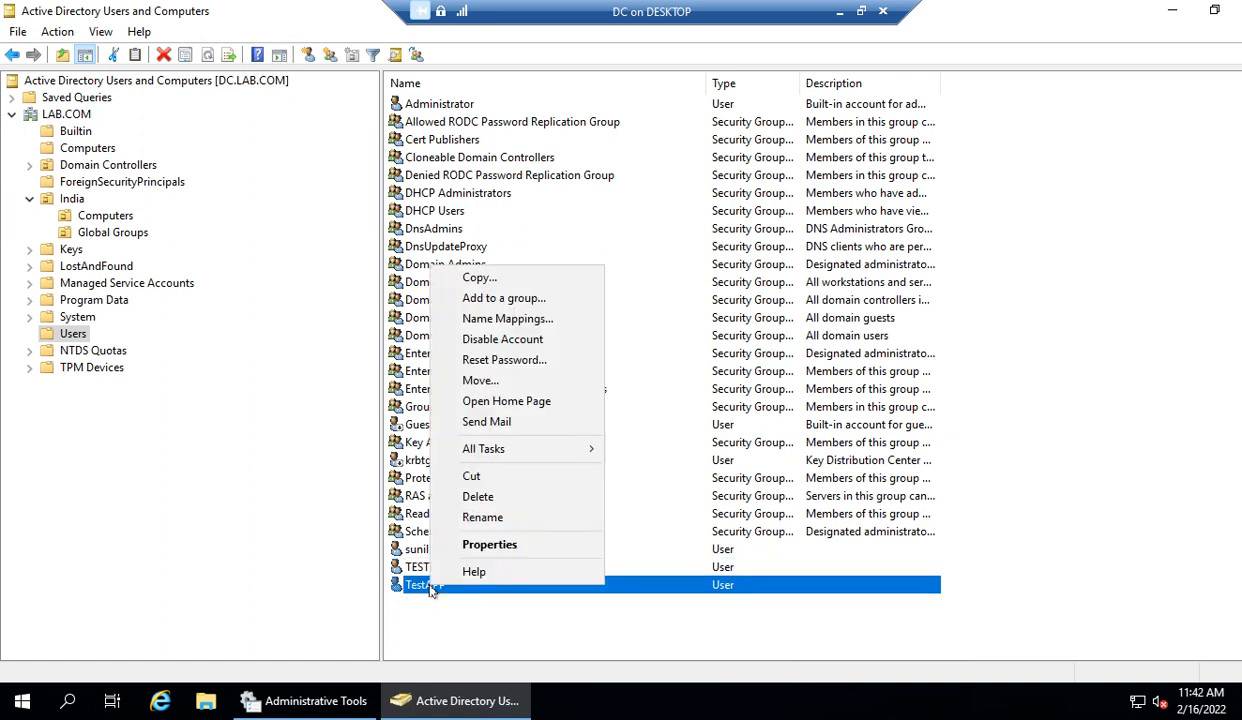
{"action": "left_click", "coordinate": [474, 633]}
{"action": "double_click", "coordinate": [440, 585]}
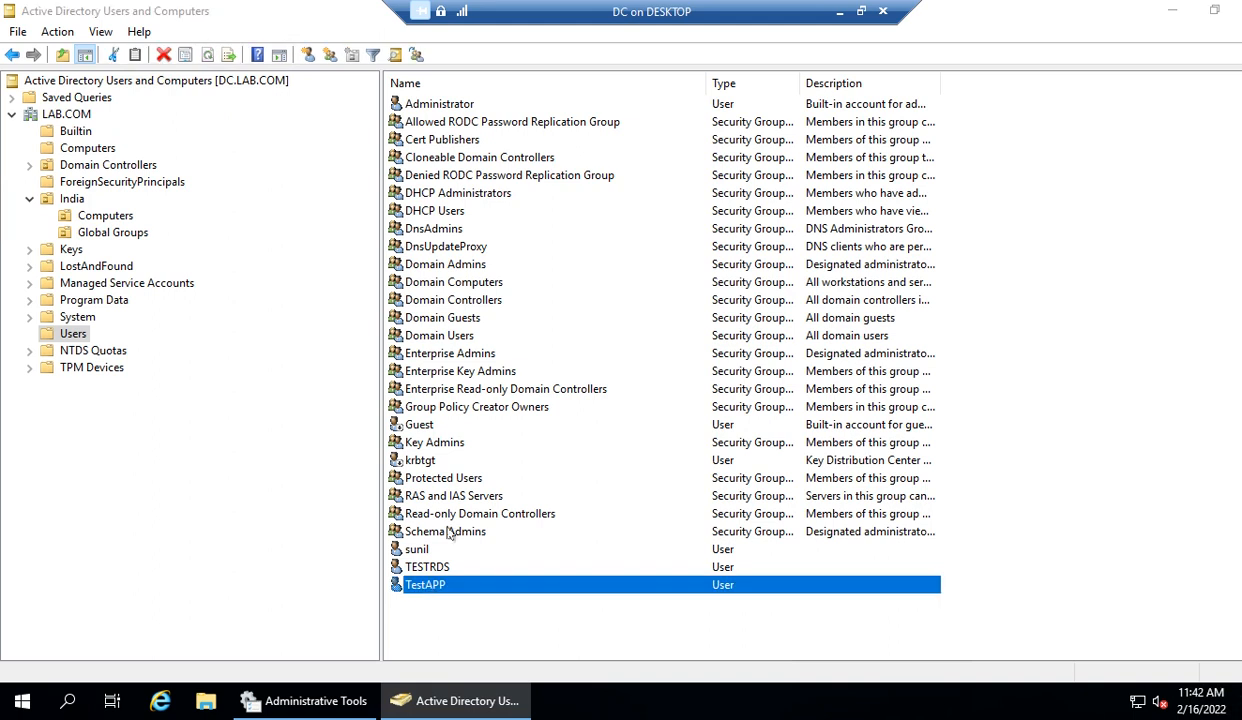
{"action": "right_click", "coordinate": [628, 326]}
{"action": "left_click", "coordinate": [642, 378]}
{"action": "left_click", "coordinate": [593, 643]}
Minimize the DC virtual machine and switch to the SCCM virtual machine
{"action": "left_click", "coordinate": [848, 10]}
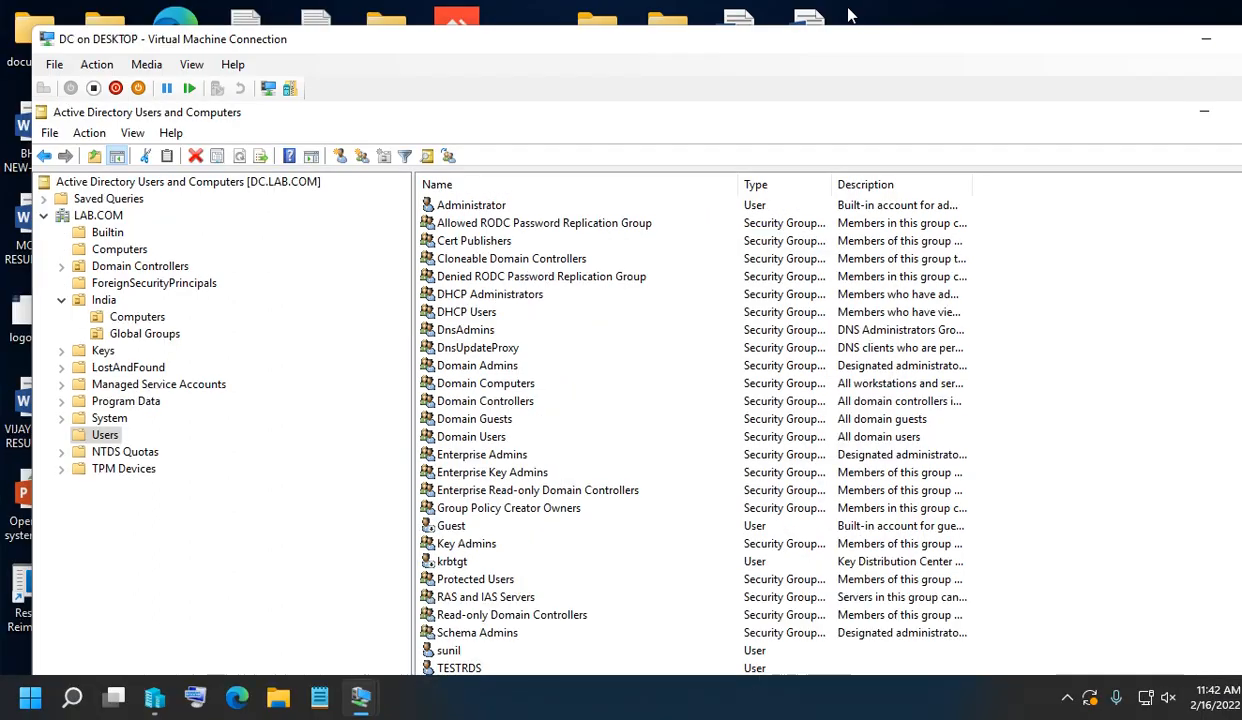
{"action": "double_click", "coordinate": [836, 40]}
{"action": "left_click", "coordinate": [854, 11]}
{"action": "left_click", "coordinate": [363, 701]}
{"action": "left_click", "coordinate": [322, 604]}
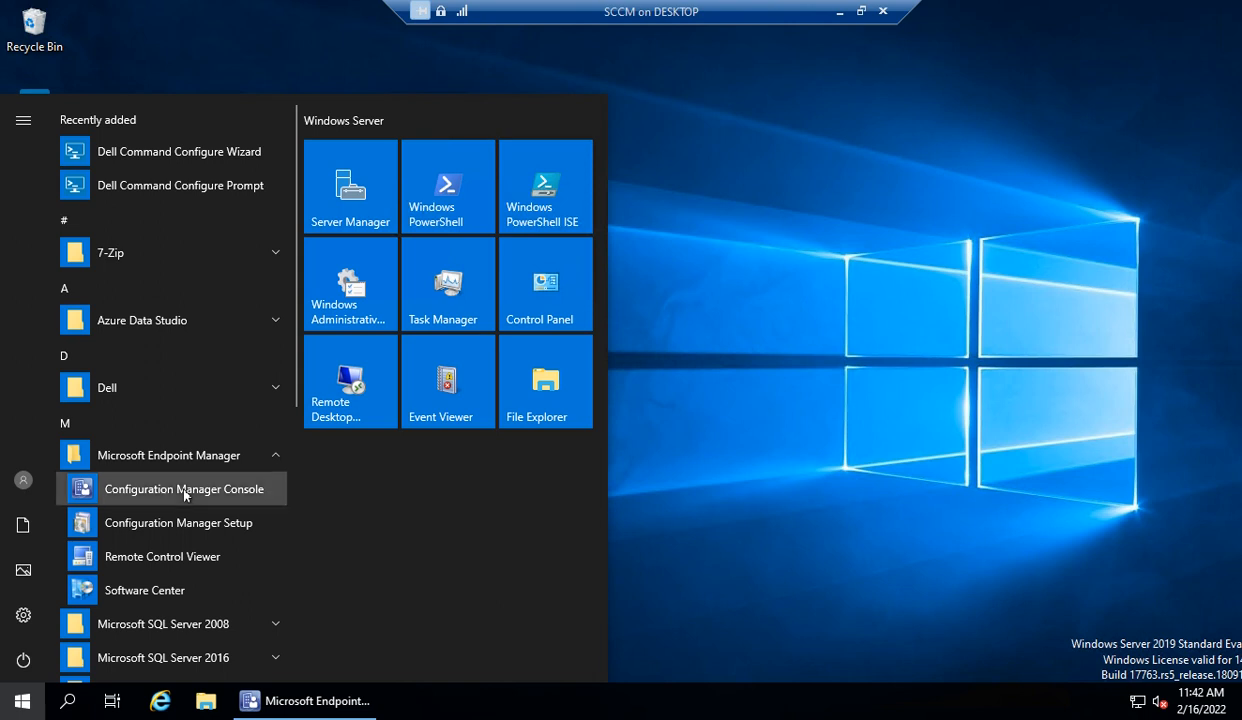
Run the Configuration Manager Console as a different user, pasting TestAPP as the user name and entering the account password
{"action": "right_click", "coordinate": [184, 490]}
{"action": "mouse_move", "coordinate": [240, 548]}
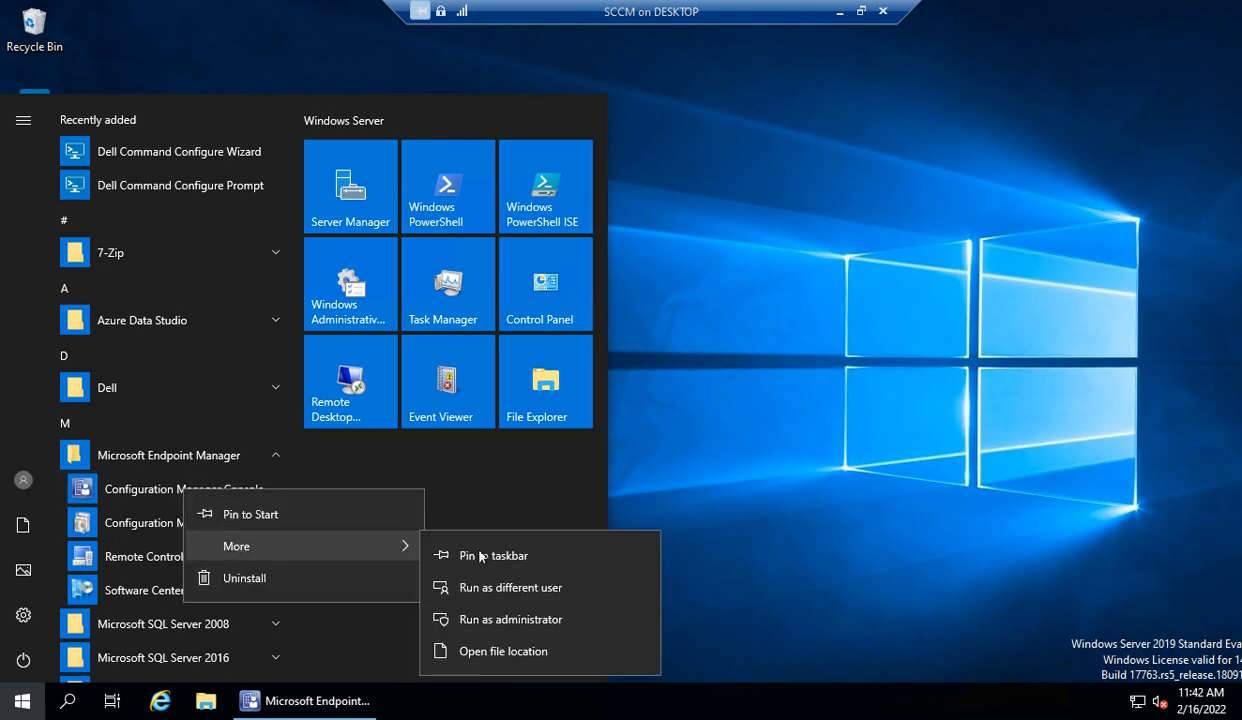
{"action": "left_click", "coordinate": [489, 563]}
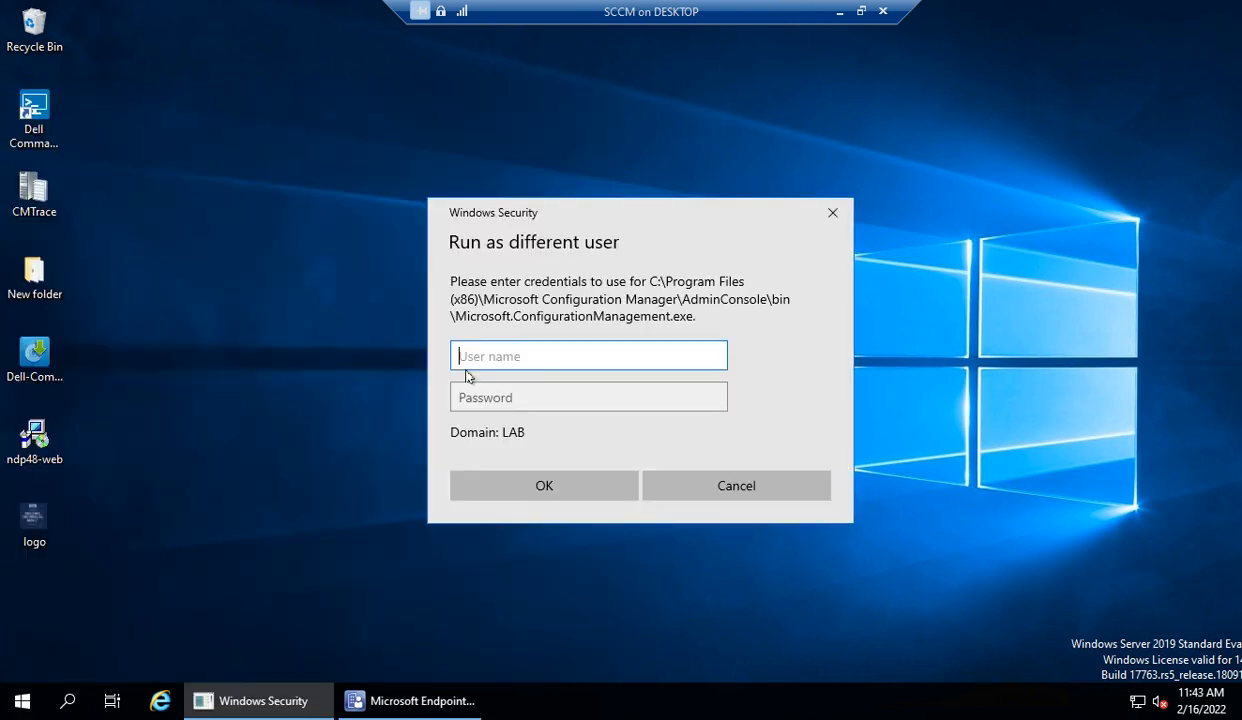
{"action": "right_click", "coordinate": [470, 357]}
{"action": "left_click", "coordinate": [505, 366]}
{"action": "left_click", "coordinate": [481, 399]}
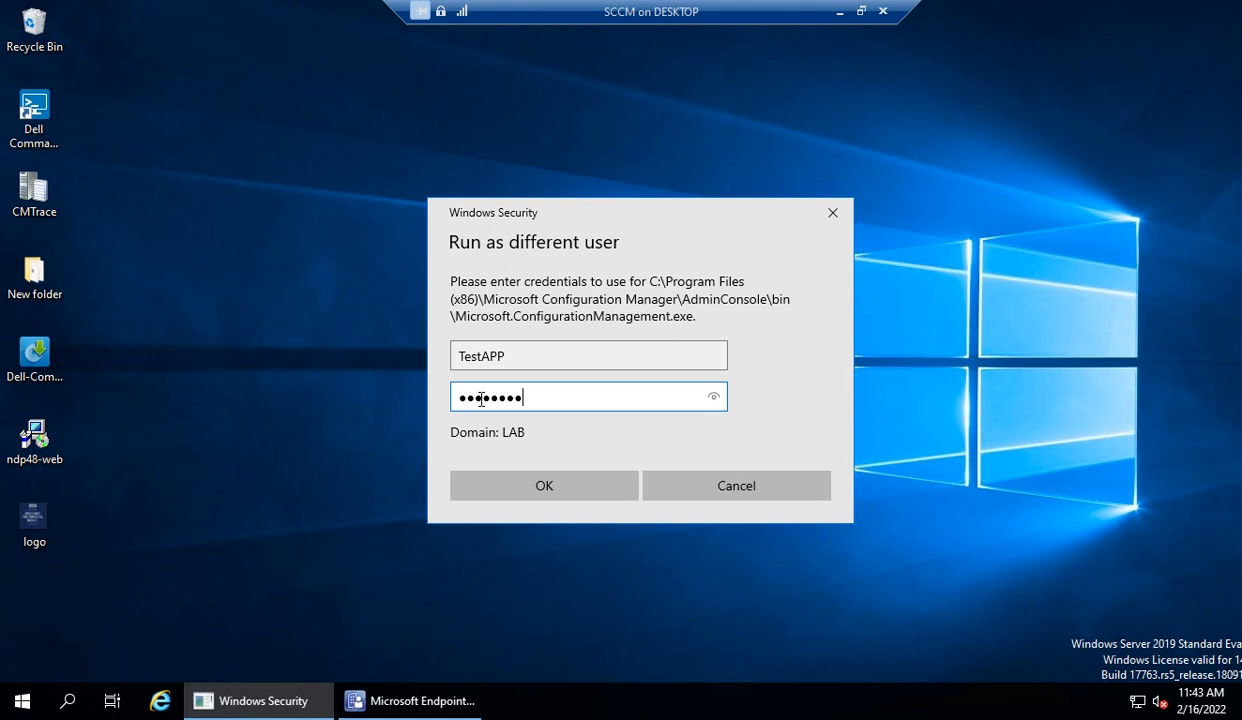
{"action": "key", "text": "Return"}
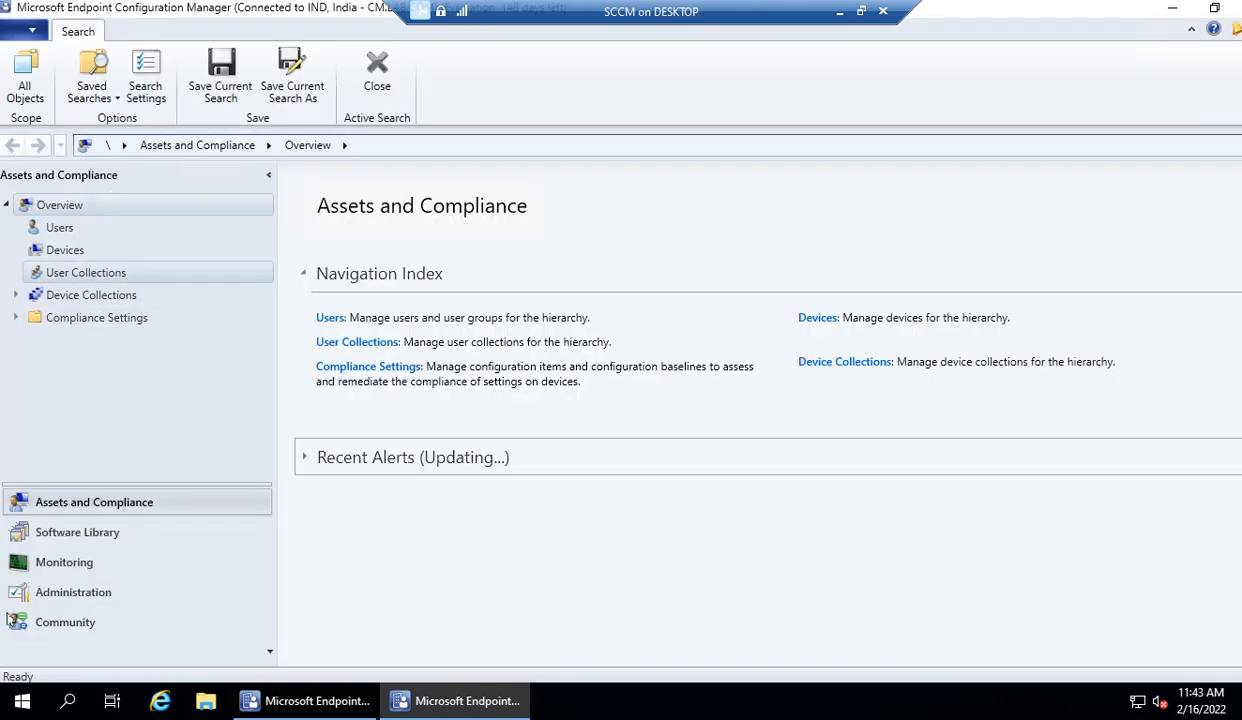
Open Operating Systems in the Software Library and check the x64 and x86 boot images and the actions available for them
{"action": "left_click", "coordinate": [66, 530]}
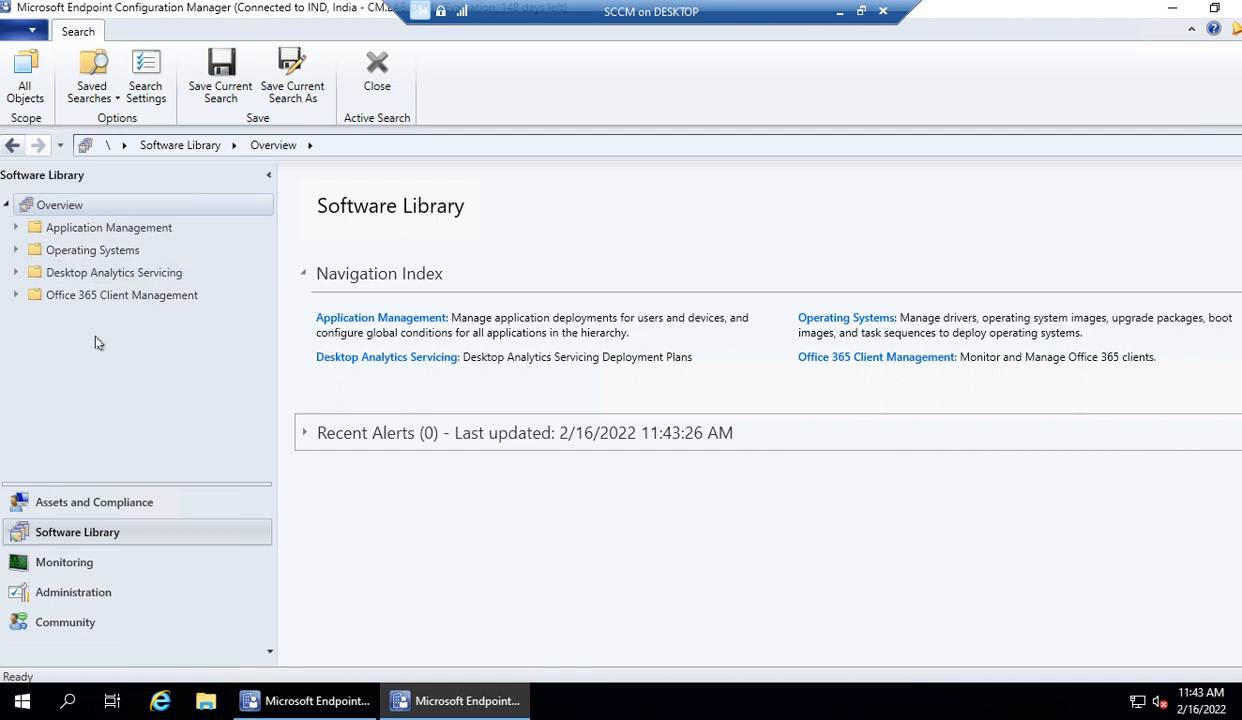
{"action": "left_click", "coordinate": [15, 250]}
{"action": "left_click", "coordinate": [88, 273]}
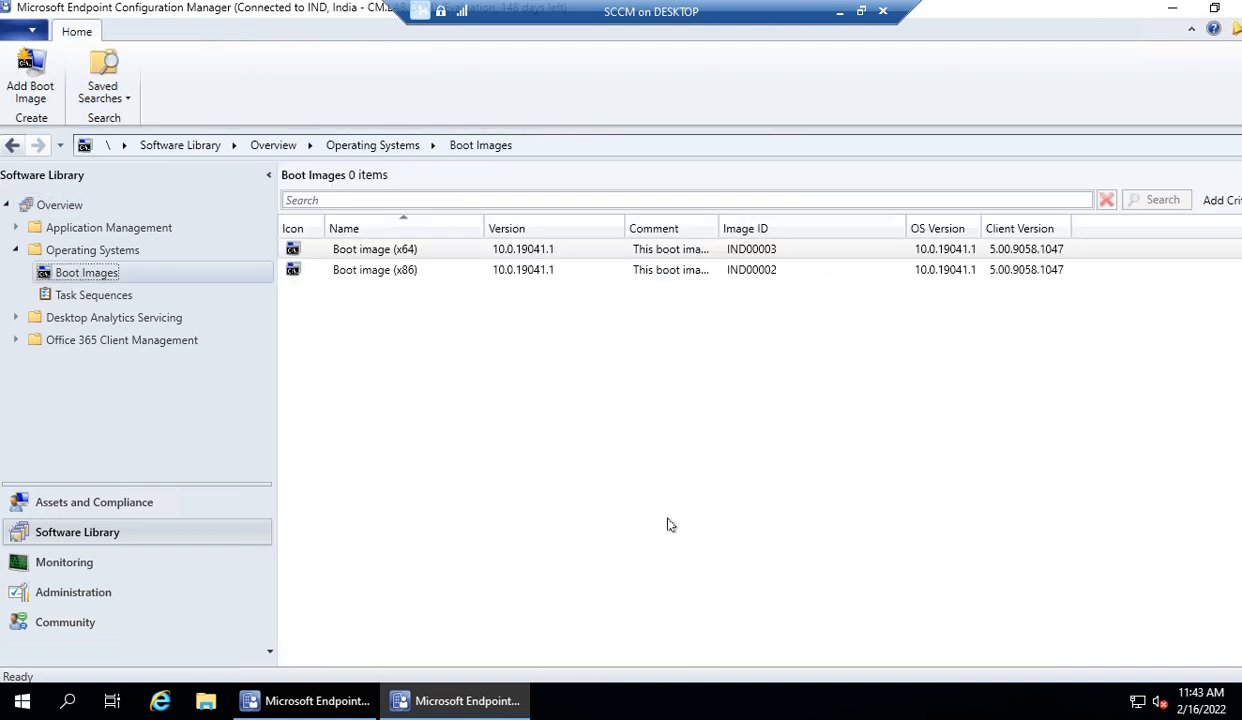
{"action": "left_click", "coordinate": [393, 272]}
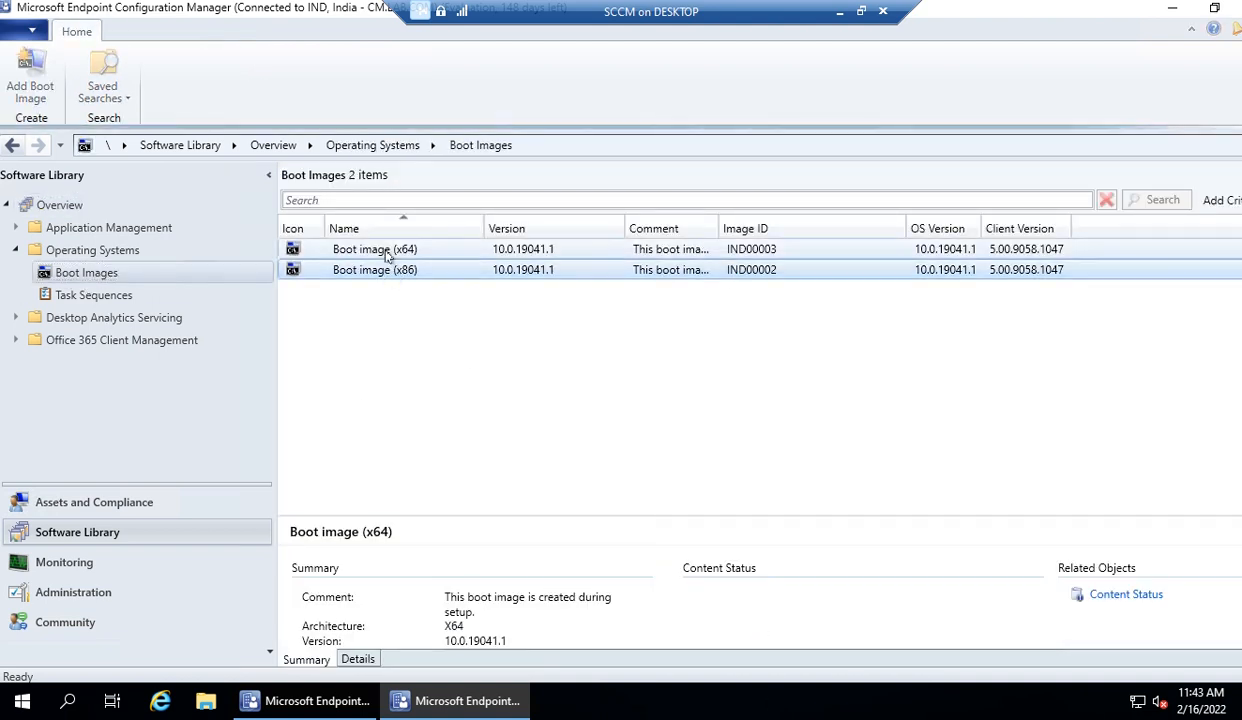
{"action": "left_click", "coordinate": [400, 270]}
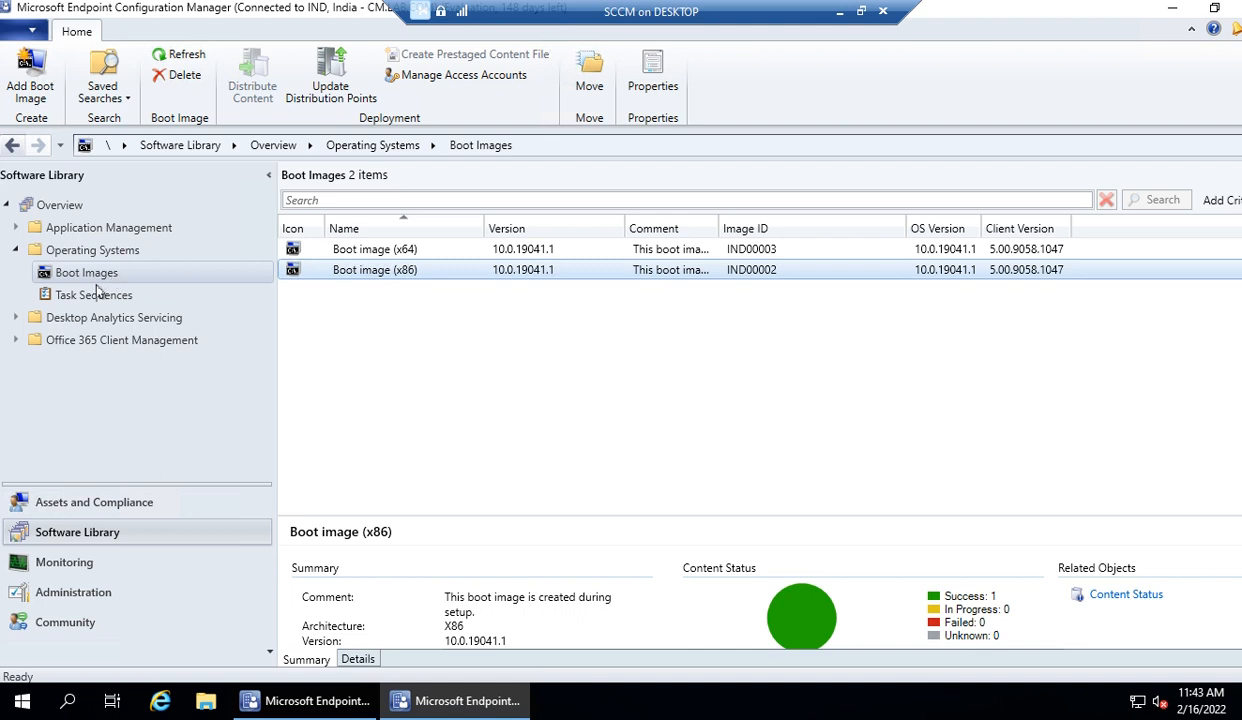
Show the task sequences and open Window10-2004 in the Task Sequence Editor
{"action": "left_click", "coordinate": [115, 316]}
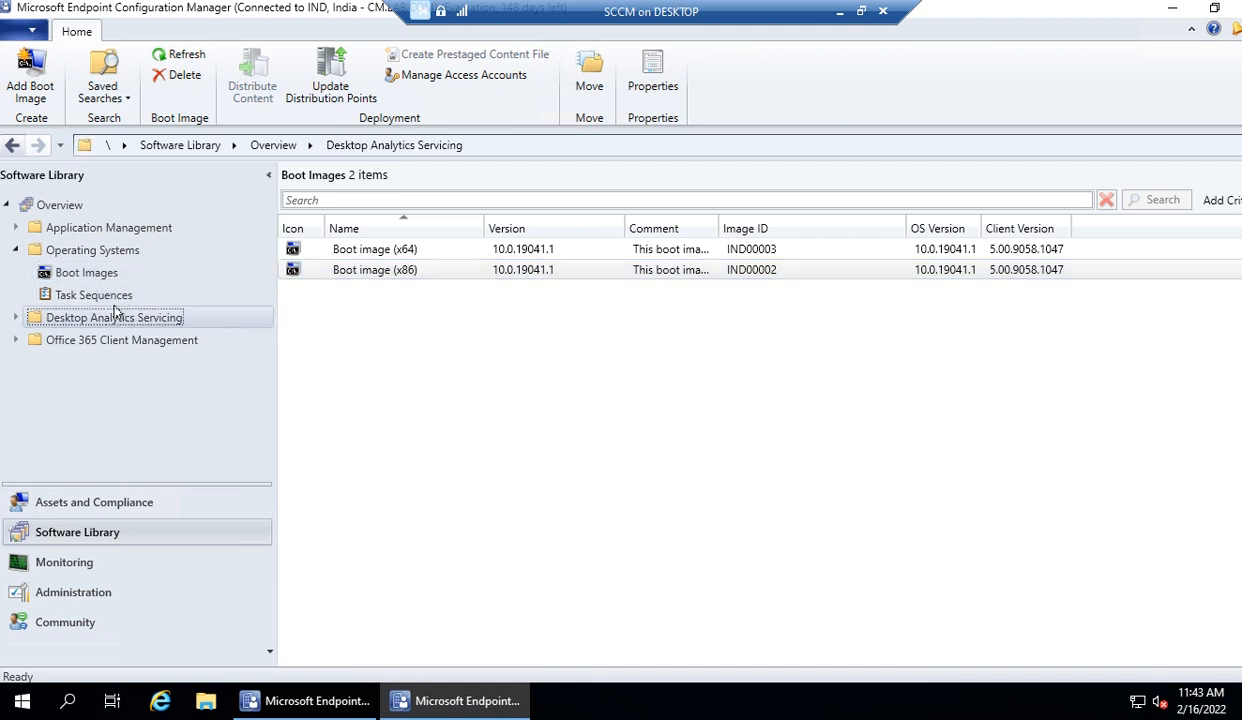
{"action": "left_click", "coordinate": [95, 298]}
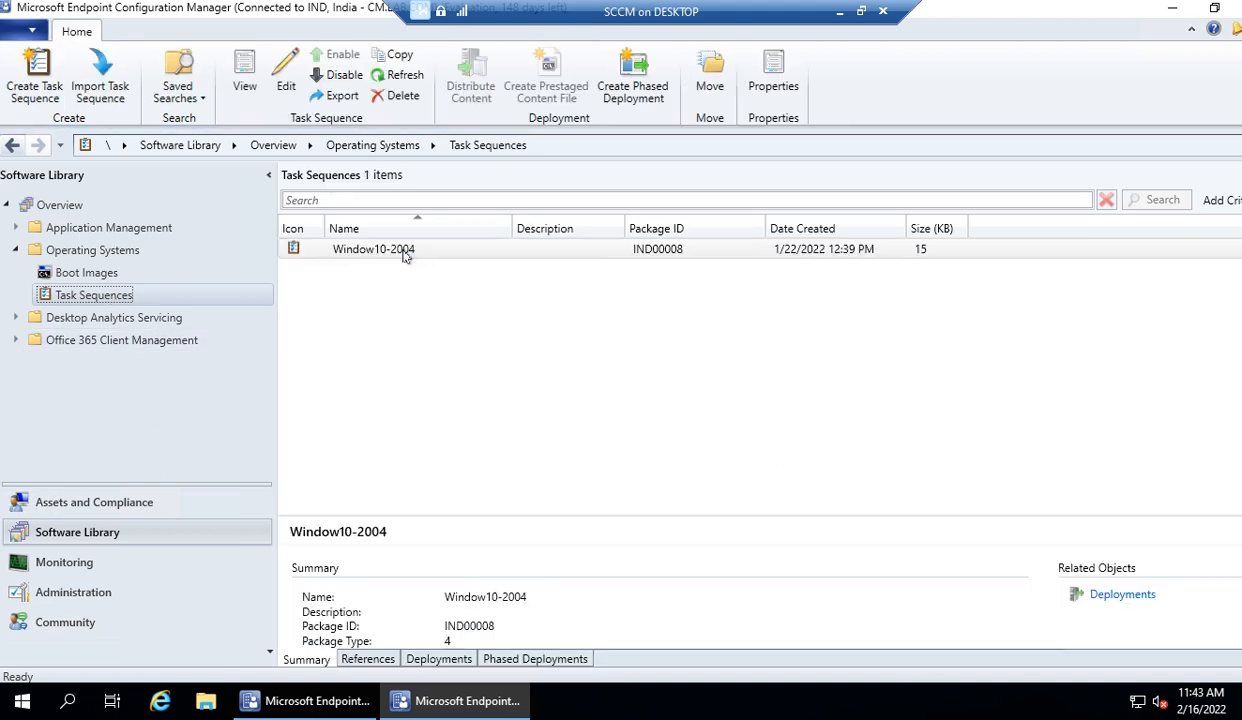
{"action": "right_click", "coordinate": [392, 252]}
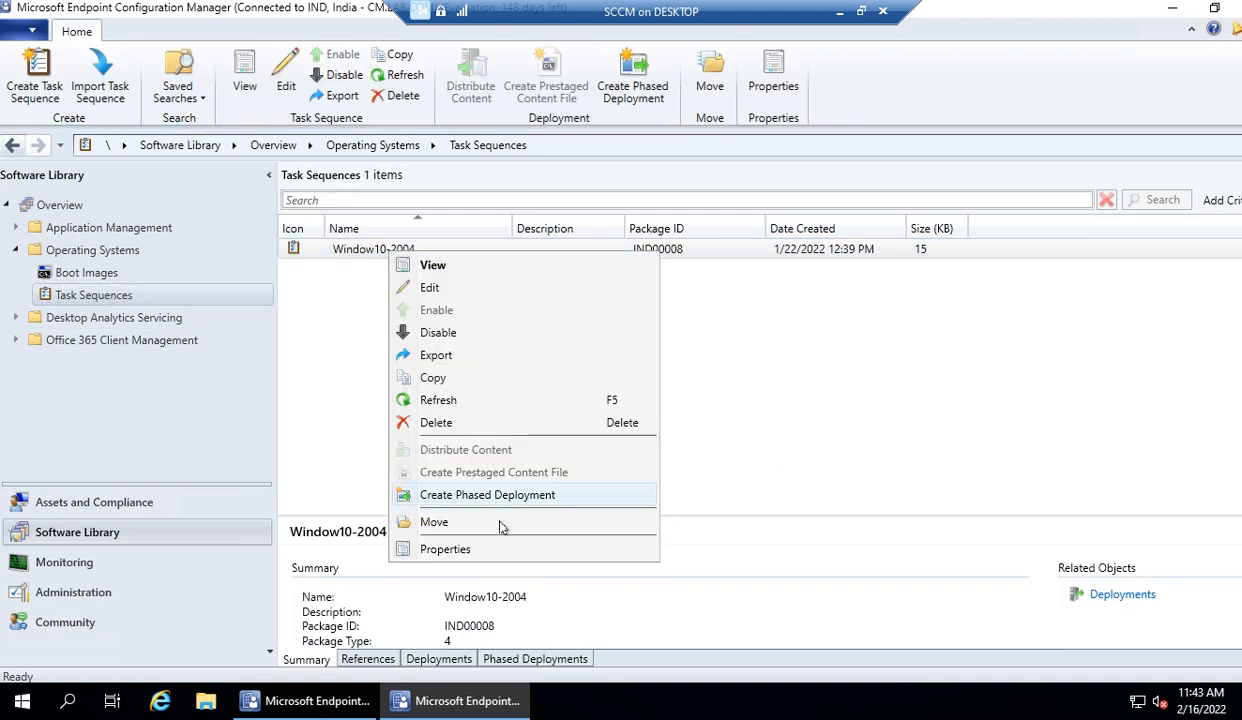
{"action": "left_click", "coordinate": [419, 287]}
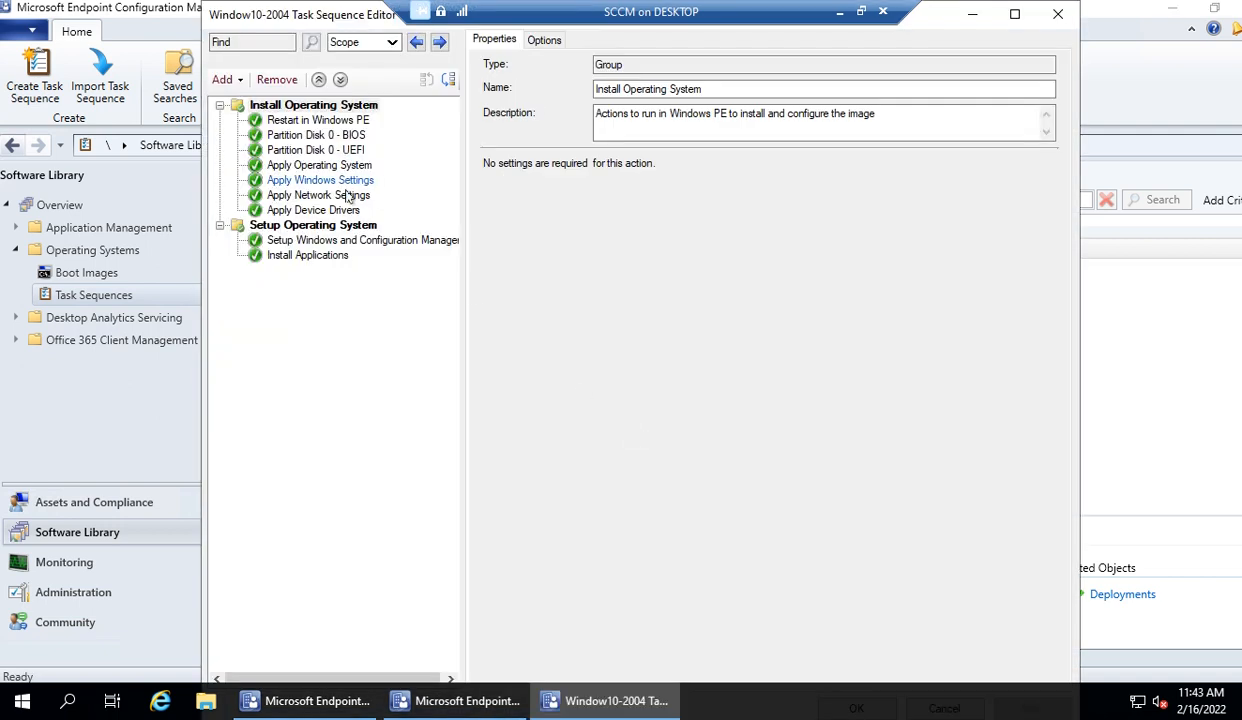
Browse the Applications folder for software to add to the Install Applications step, then cancel and close the editor
{"action": "left_click", "coordinate": [311, 257]}
{"action": "left_click", "coordinate": [952, 178]}
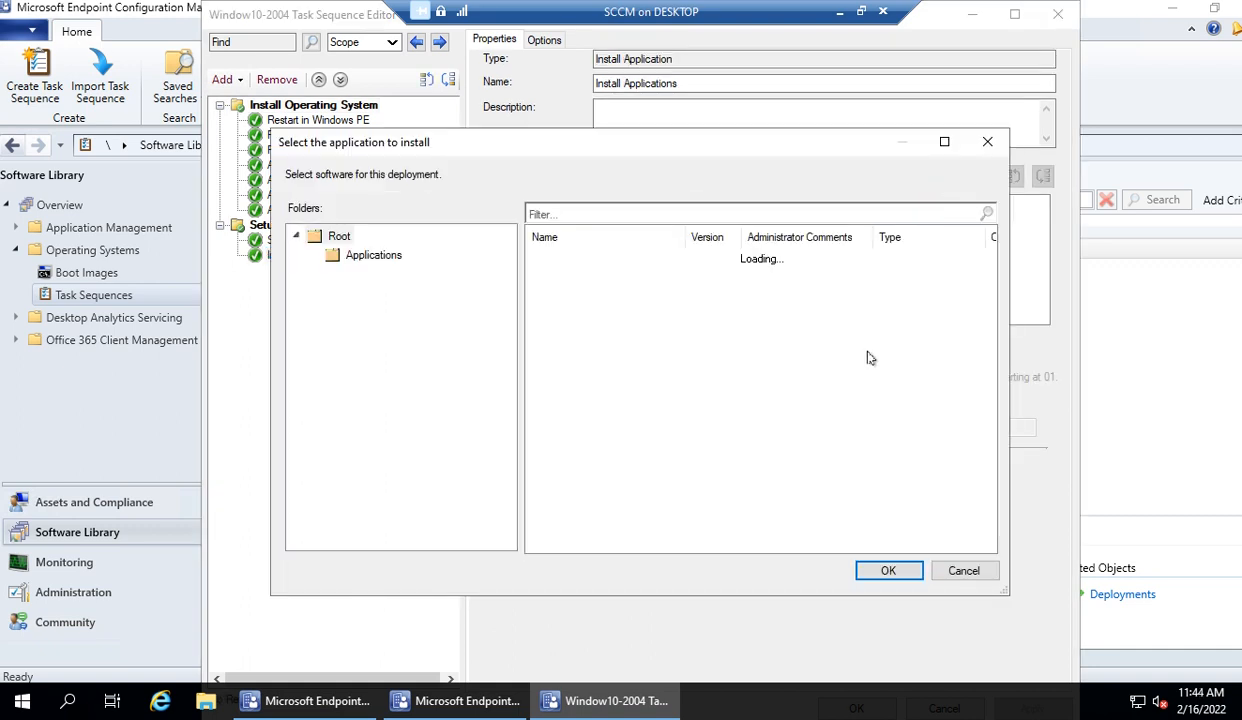
{"action": "left_click", "coordinate": [395, 259]}
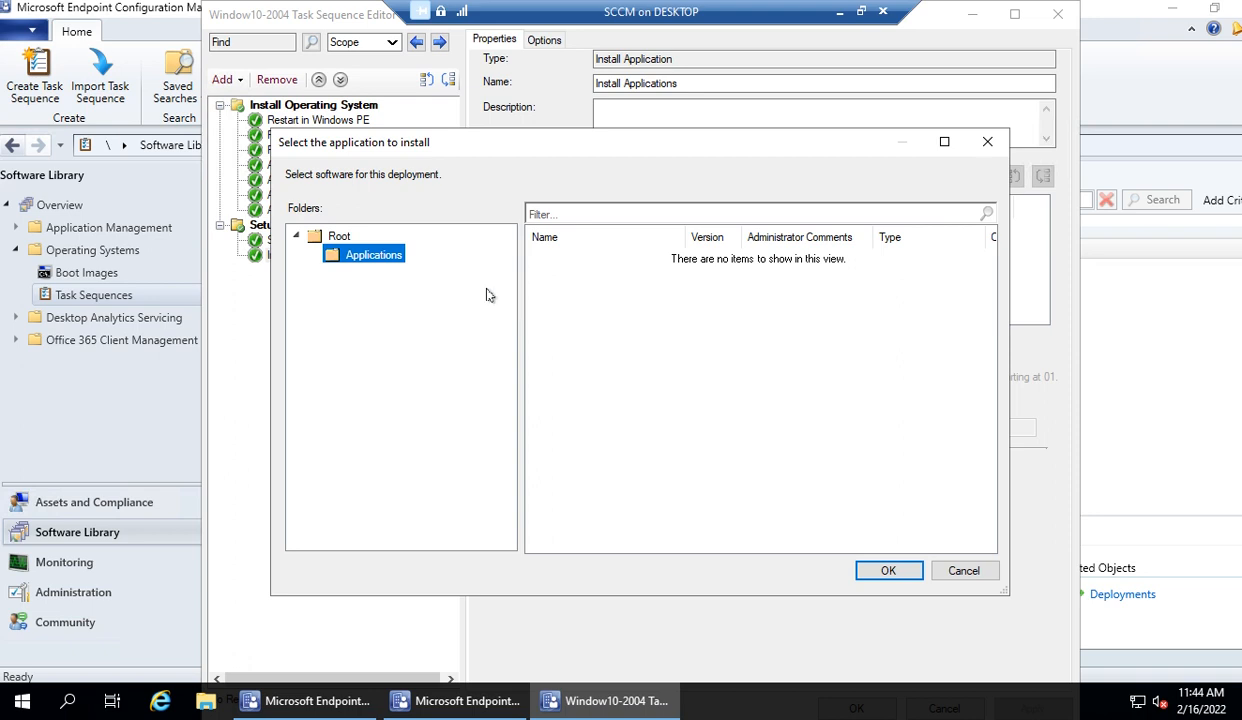
{"action": "left_click", "coordinate": [985, 576]}
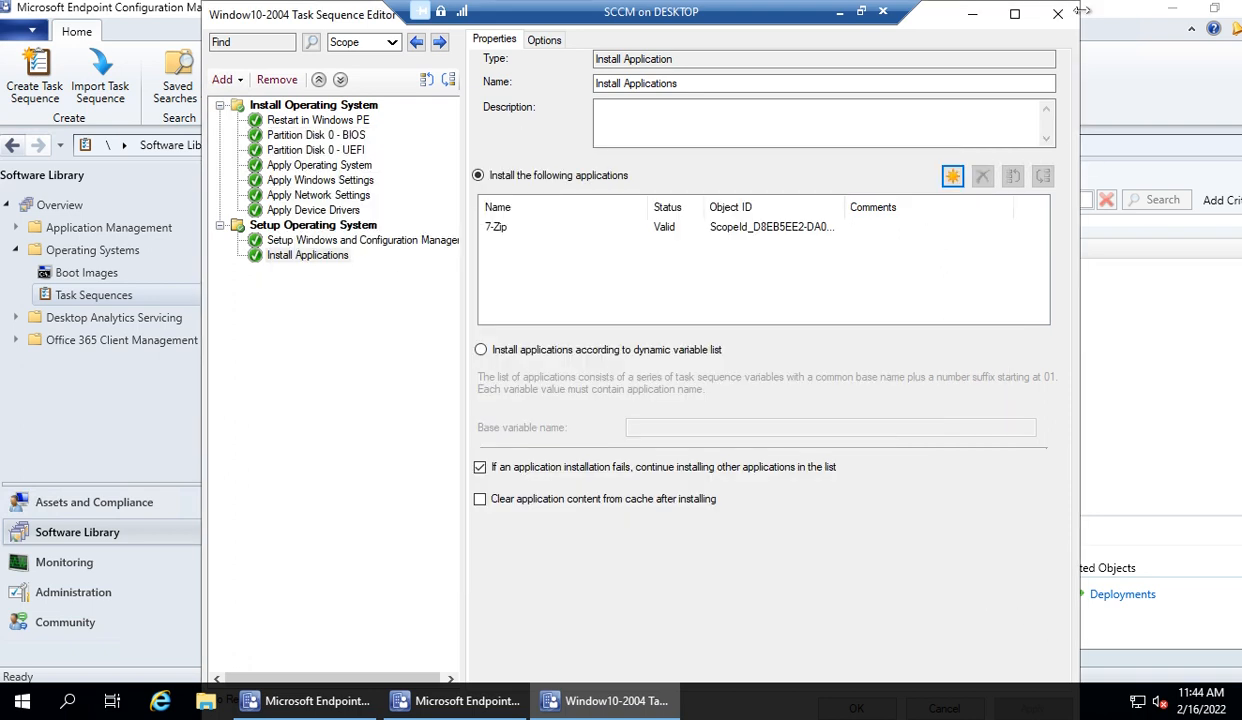
{"action": "left_click", "coordinate": [1058, 14]}
Examine the Boot Images and Task Sequences nodes that the custom role exposes under Operating Systems
{"action": "left_click", "coordinate": [92, 274]}
{"action": "left_click", "coordinate": [105, 296]}
{"action": "left_click", "coordinate": [100, 272]}
{"action": "left_click", "coordinate": [102, 296]}
{"action": "left_click", "coordinate": [90, 276]}
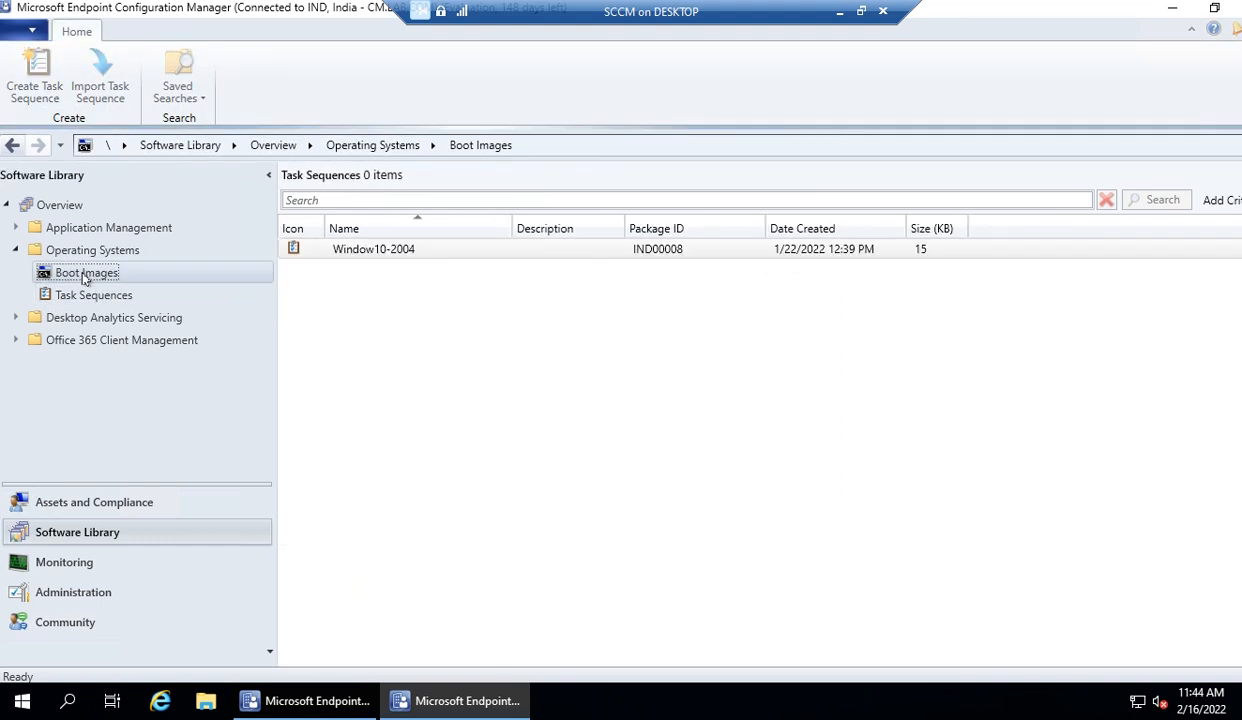
{"action": "left_click", "coordinate": [102, 296]}
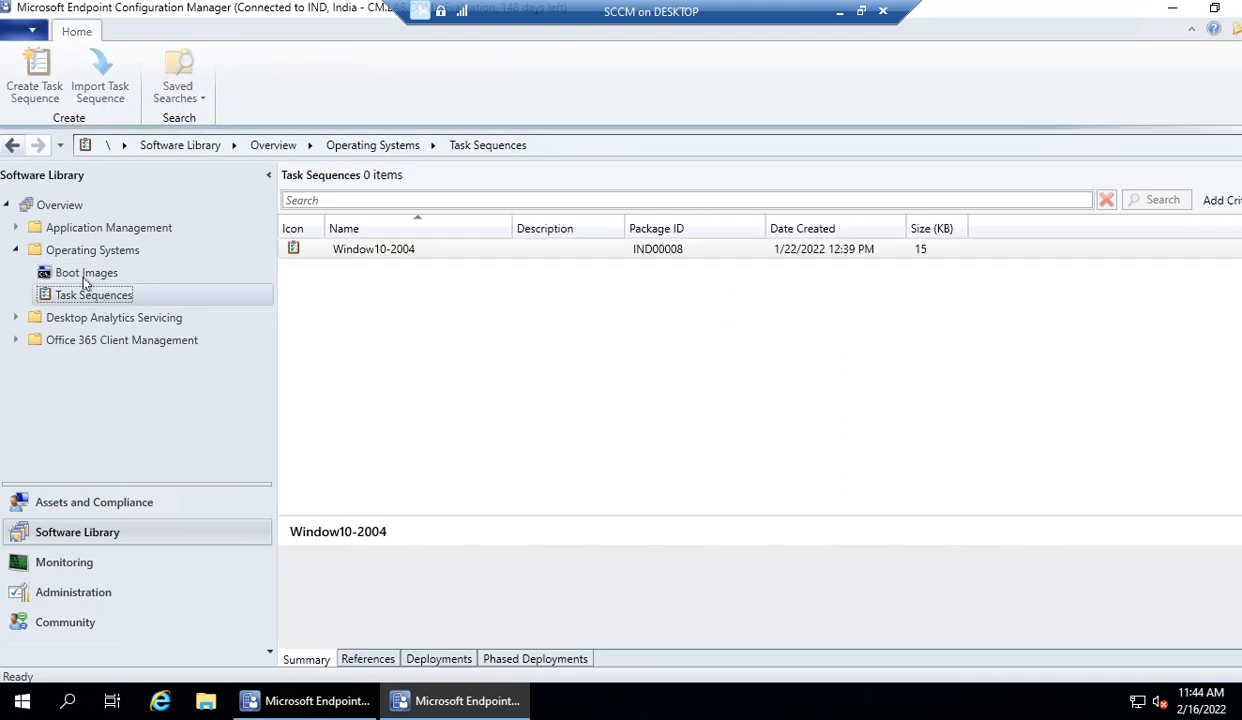
{"action": "left_click", "coordinate": [90, 274]}
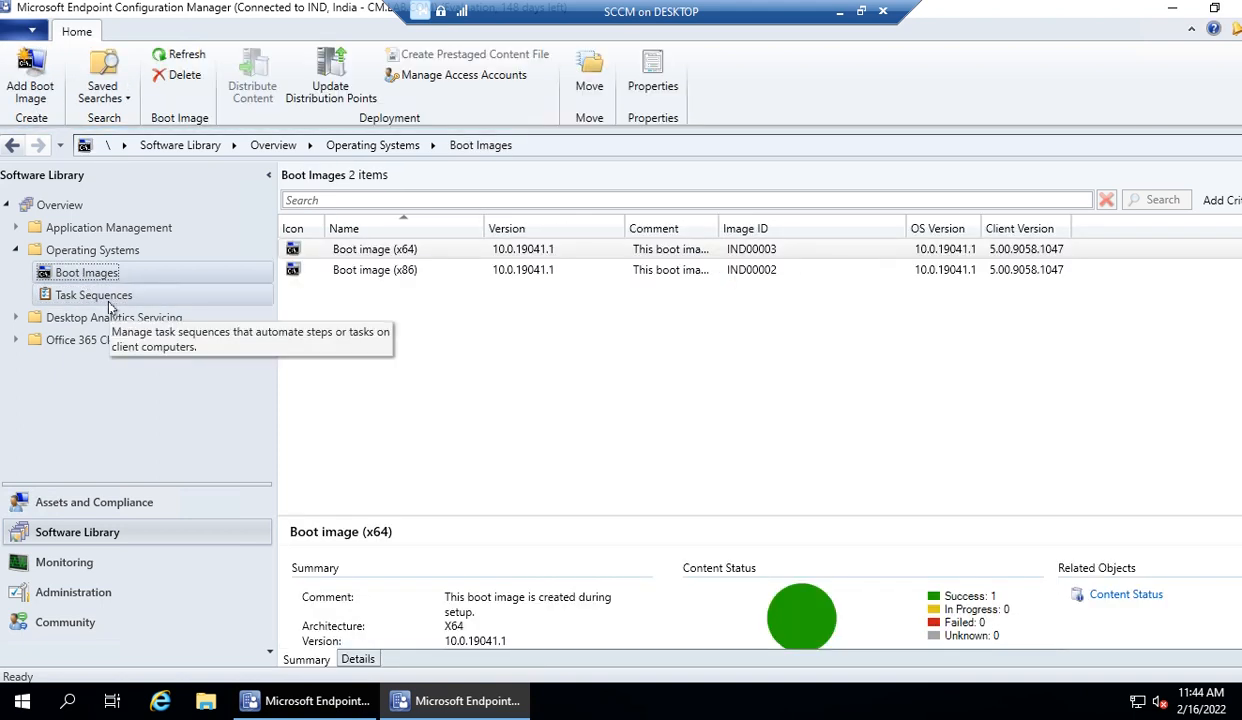
{"action": "left_click", "coordinate": [102, 296]}
{"action": "left_click", "coordinate": [87, 275]}
{"action": "left_click", "coordinate": [100, 295]}
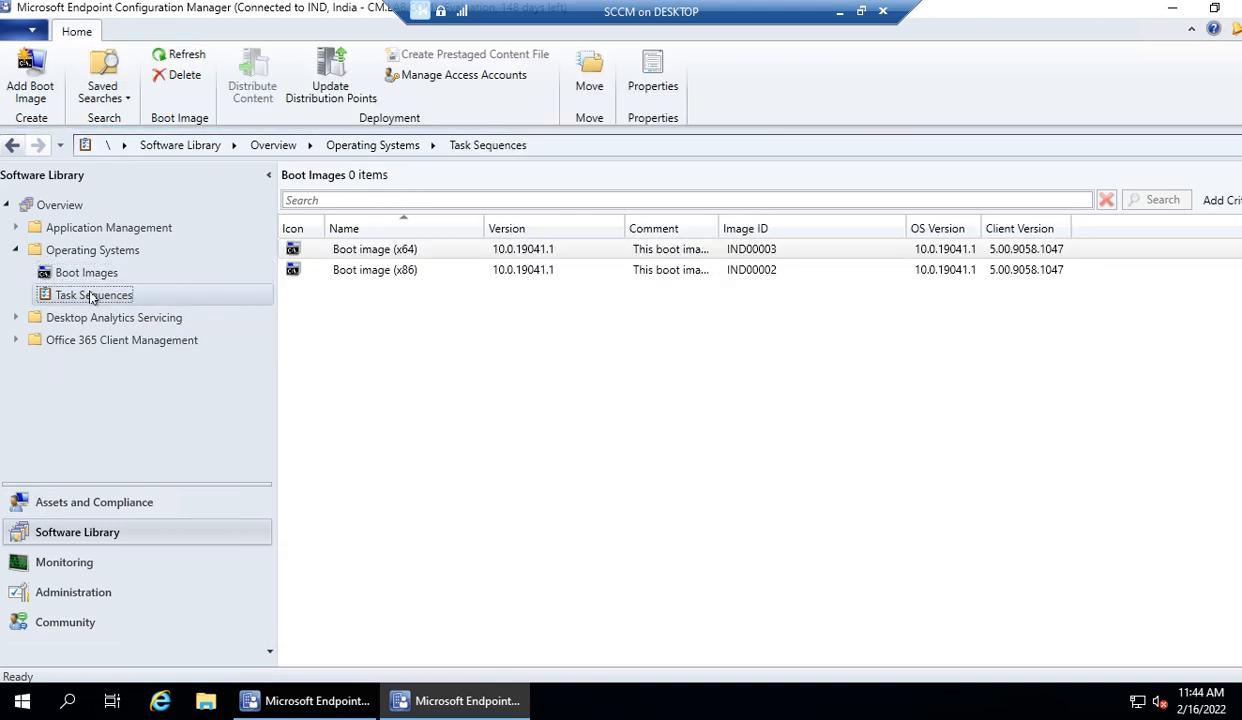
Expand Application Management and show the applications available to the TestAPP account
{"action": "left_click", "coordinate": [17, 229]}
{"action": "left_click", "coordinate": [18, 230]}
{"action": "left_click", "coordinate": [17, 229]}
{"action": "left_click", "coordinate": [66, 251]}
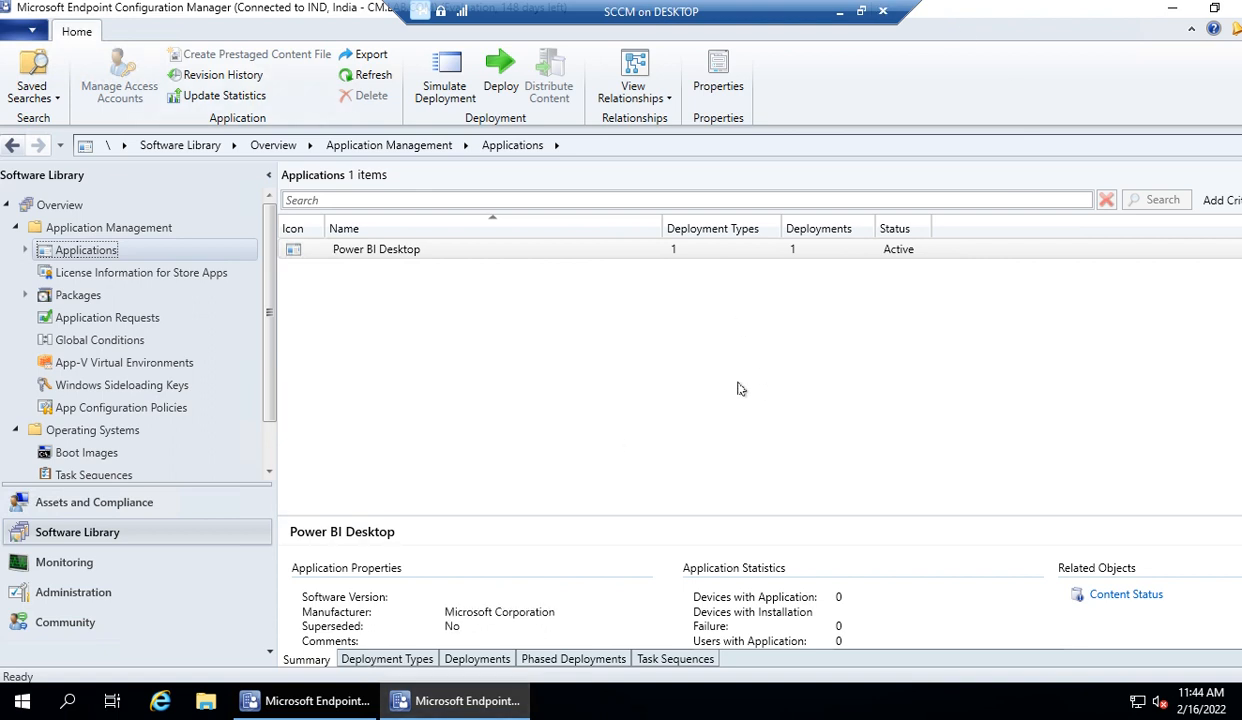
Check the Monitoring and Administration workspaces, including Cloud Services, for what the TestAPP account can access
{"action": "left_click", "coordinate": [76, 562]}
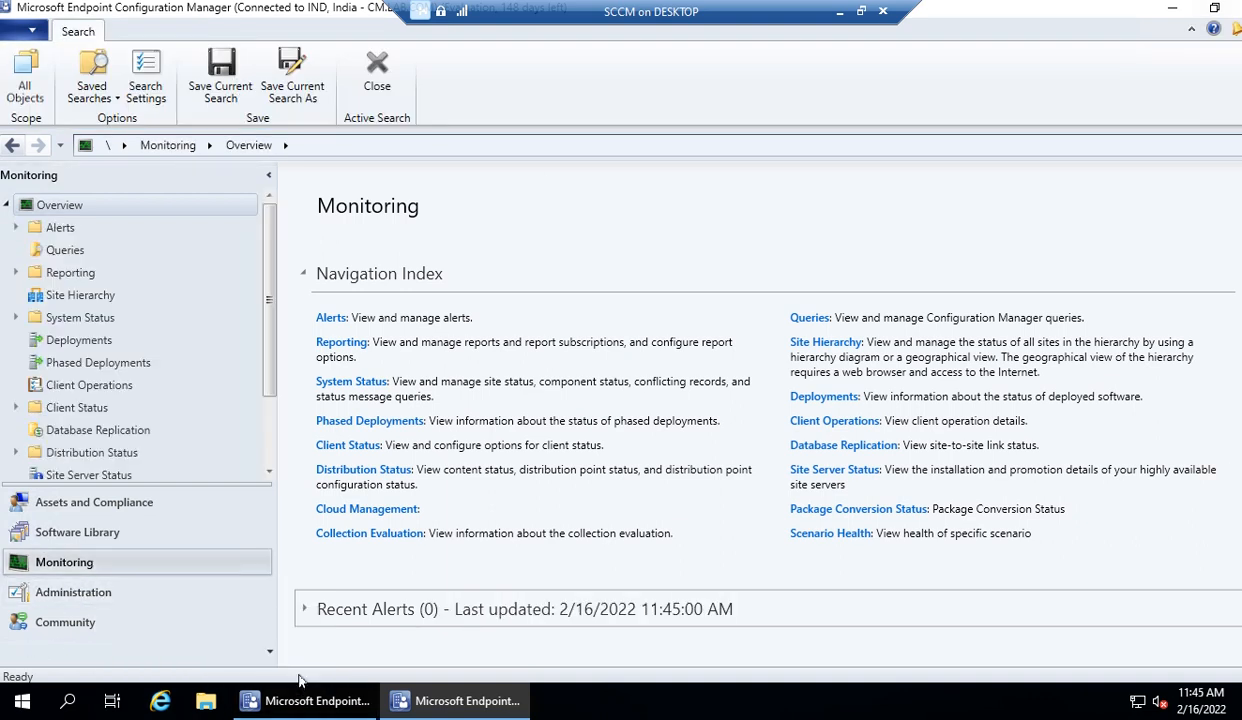
{"action": "left_click", "coordinate": [76, 591]}
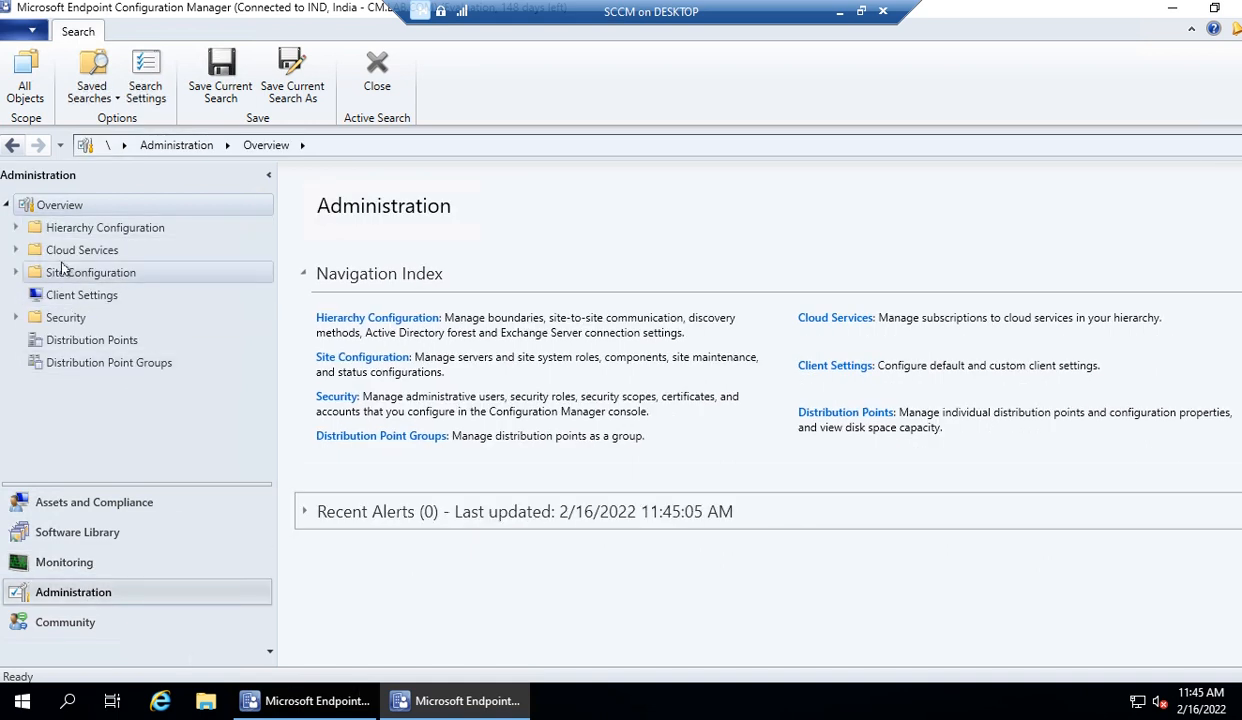
{"action": "left_click", "coordinate": [15, 250]}
{"action": "left_click", "coordinate": [15, 250]}
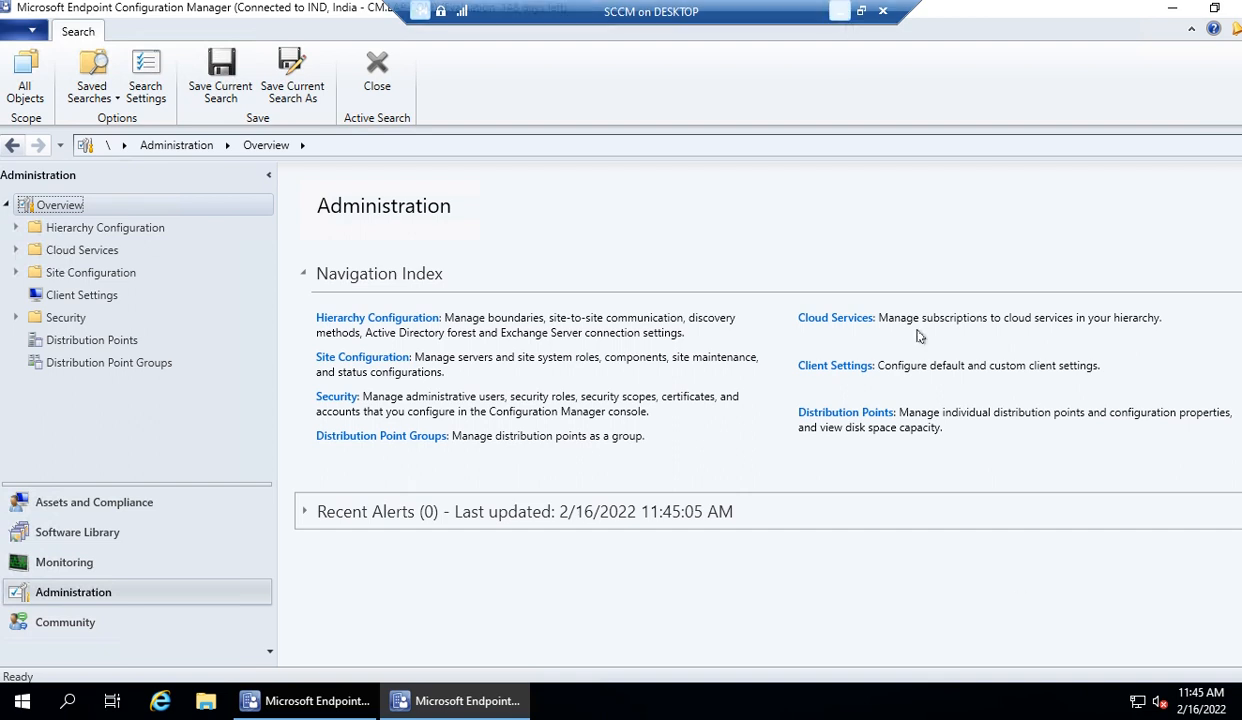